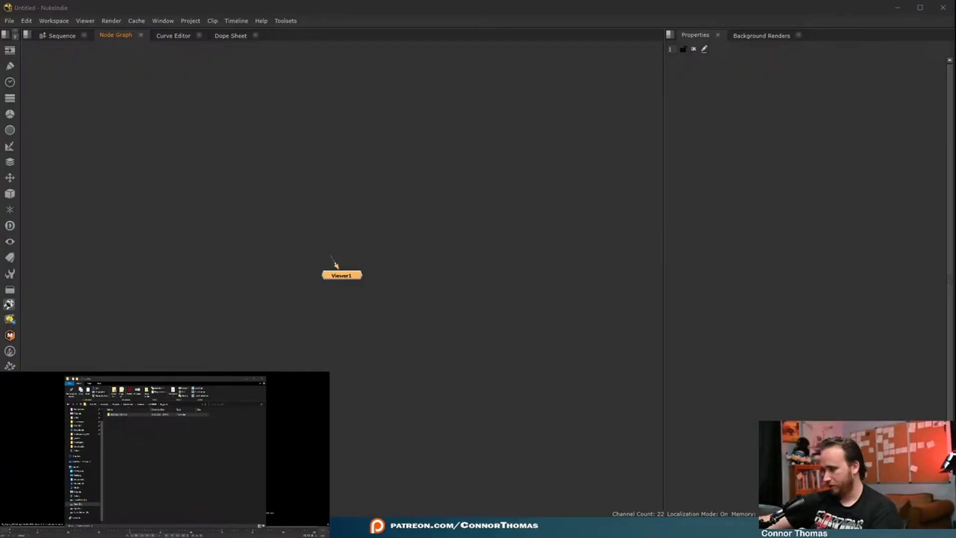
- Import the nt_020 EXR plate, show it in the viewer and choose the viewer's display transform
left_click_drag(45, 416, 325, 124)
key("1")
scroll(165, 447, "up", 3)
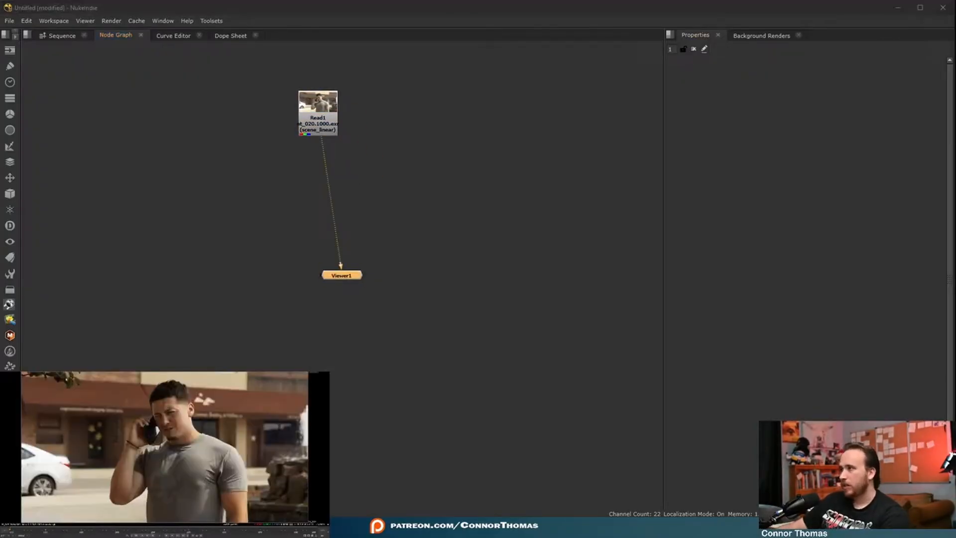
left_click(59, 373)
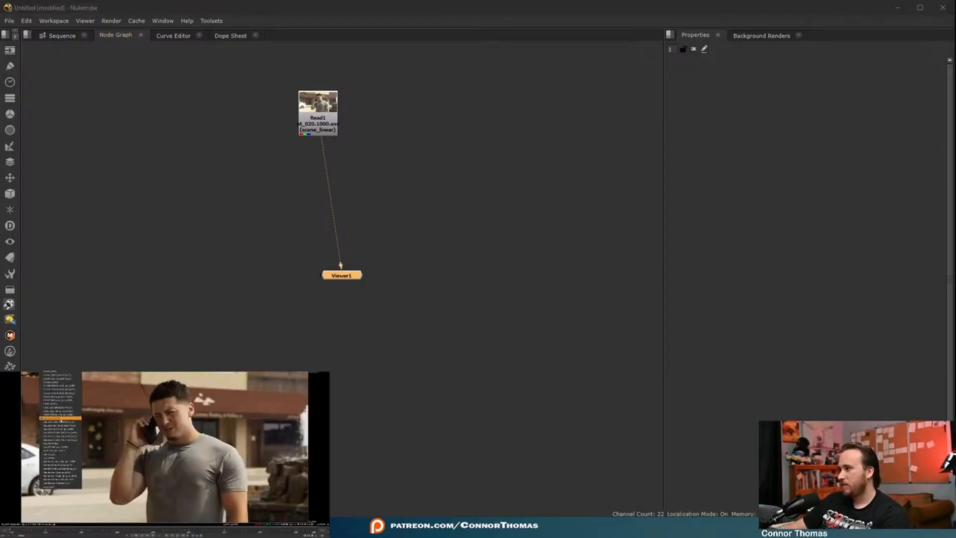
left_click(60, 443)
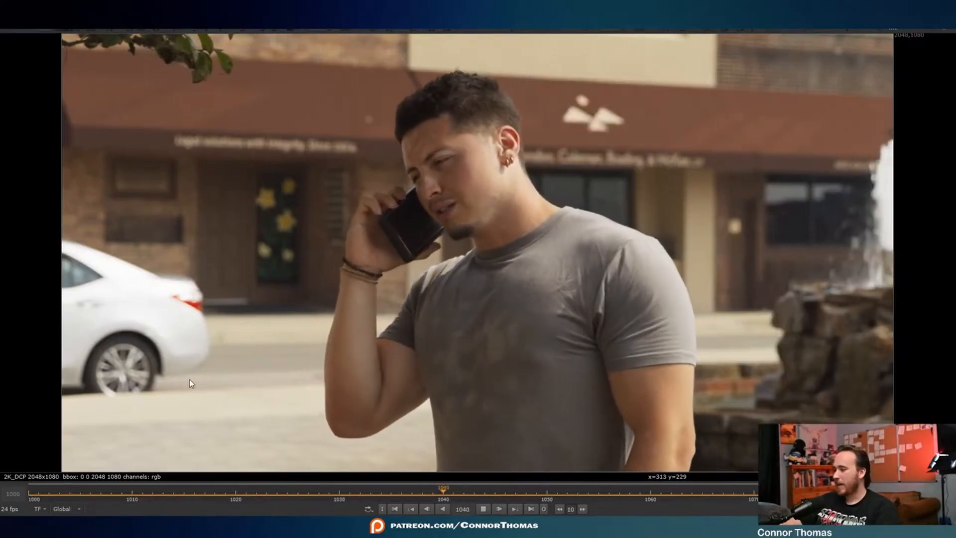
- Darken the plate with an Exposure node set to -1.023 densities in all channels, spaced below Read1
key("k")
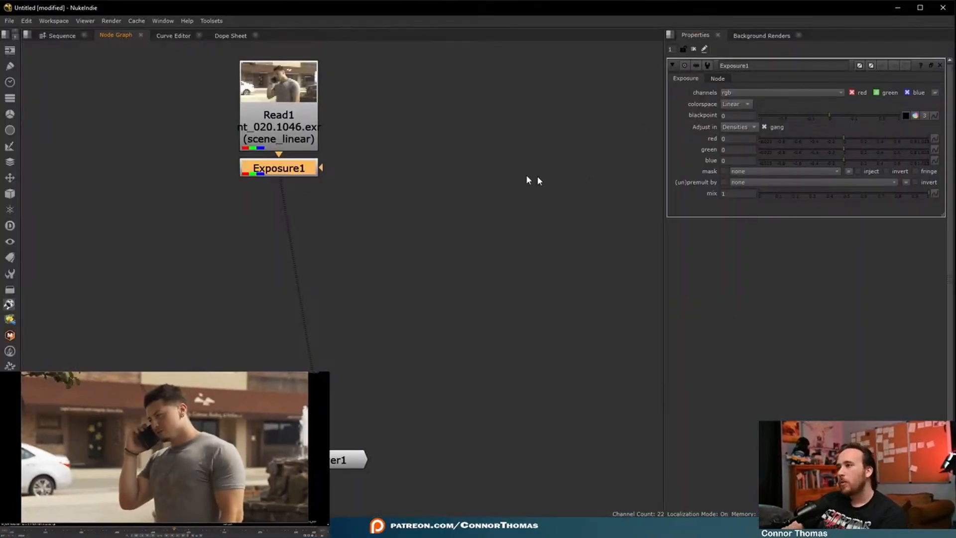
left_click_drag(844, 138, 786, 156)
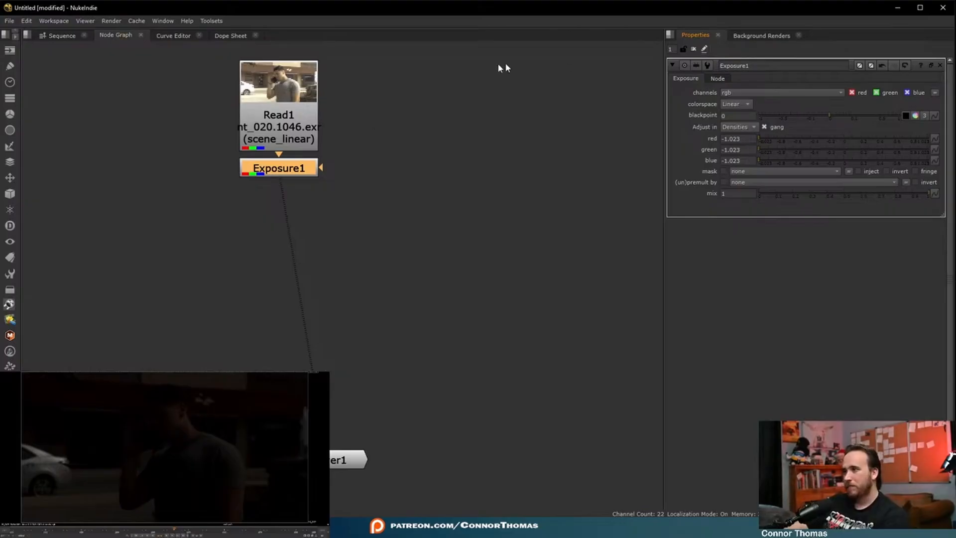
left_click_drag(289, 176, 288, 235)
- Examine the original plate's awning, doorway and brick wall in the viewer, and compare it with the Exposure1 output
left_click(291, 131)
key("1")
scroll(130, 412, "up", 4)
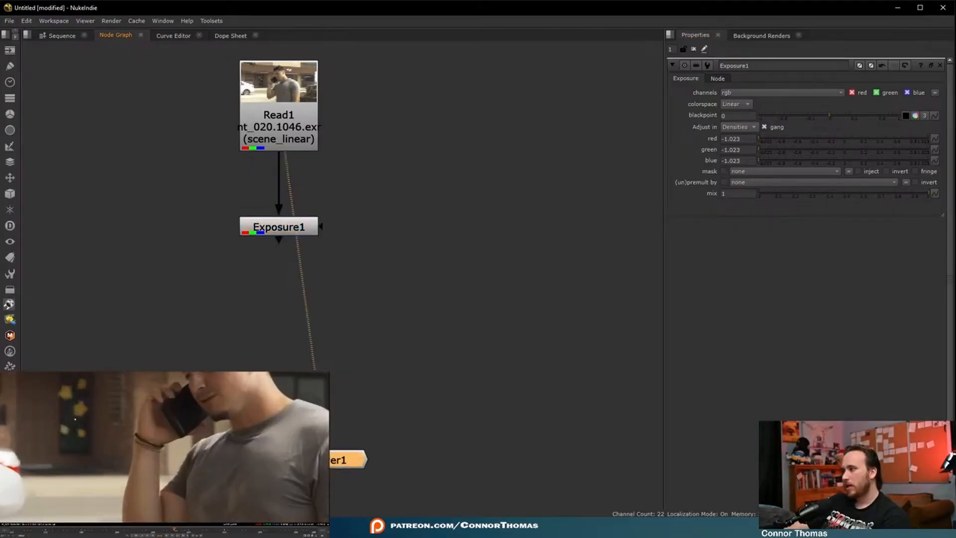
middle_click_drag(107, 434, 222, 473)
scroll(141, 456, "up", 4)
scroll(141, 459, "down", 3)
scroll(128, 459, "up", 4)
scroll(120, 455, "down", 3)
middle_click_drag(117, 455, 188, 452)
scroll(94, 433, "up", 3)
scroll(112, 439, "down", 2)
scroll(112, 439, "down", 3)
scroll(149, 454, "up", 3)
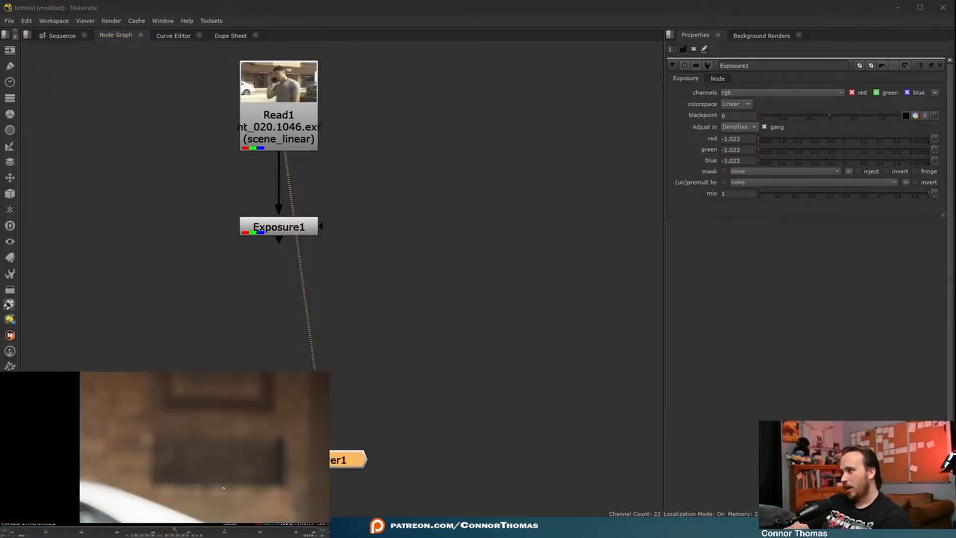
scroll(180, 468, "up", 1)
middle_click_drag(179, 469, 95, 446)
scroll(171, 456, "up", 3)
scroll(164, 463, "down", 6)
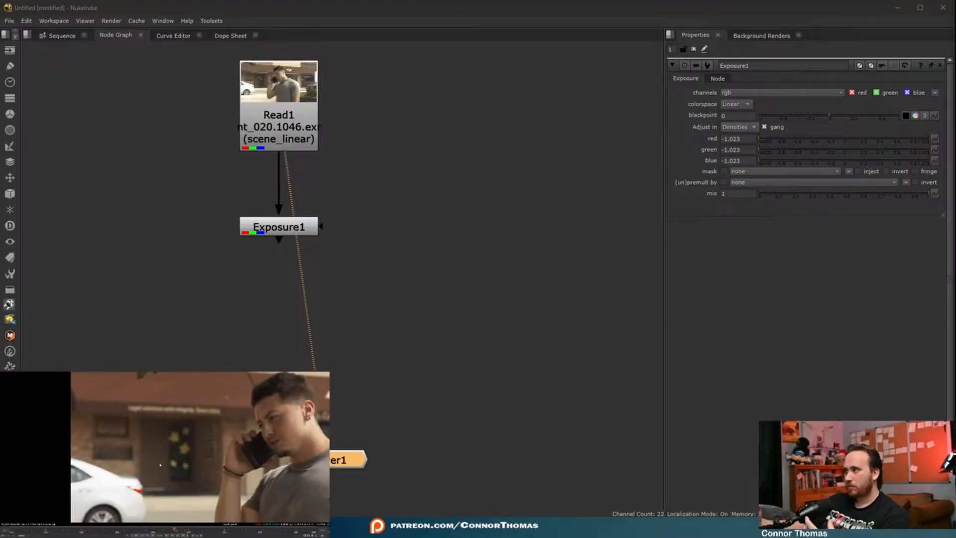
scroll(167, 409, "up", 6)
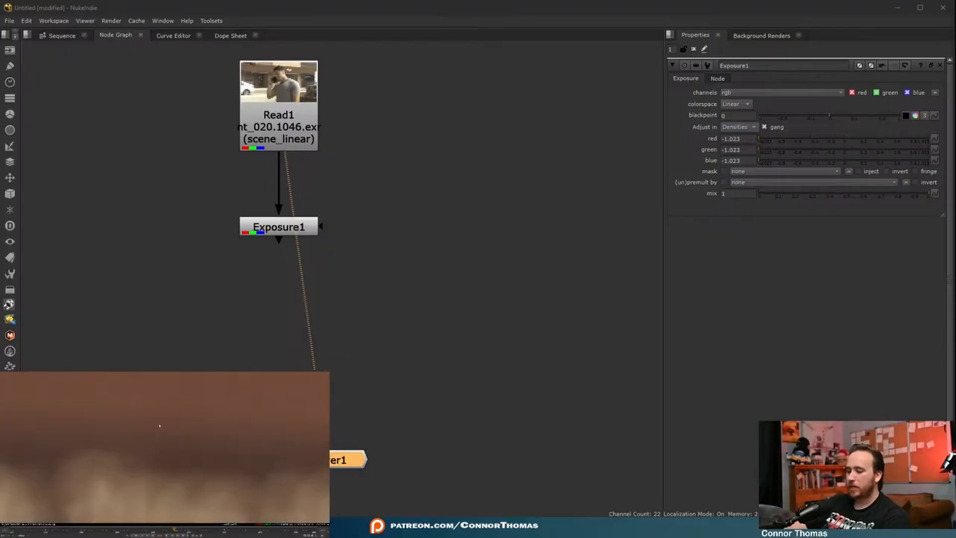
key("f")
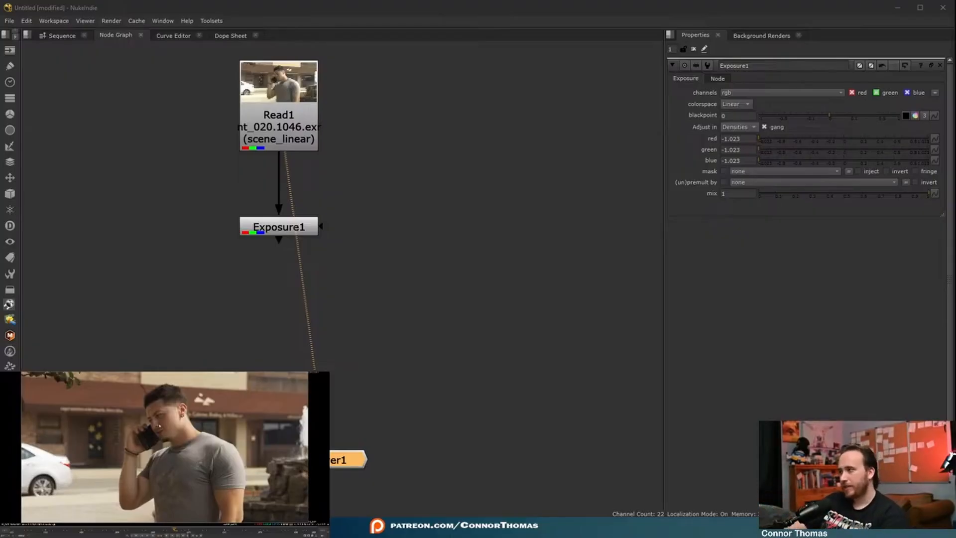
key("1")
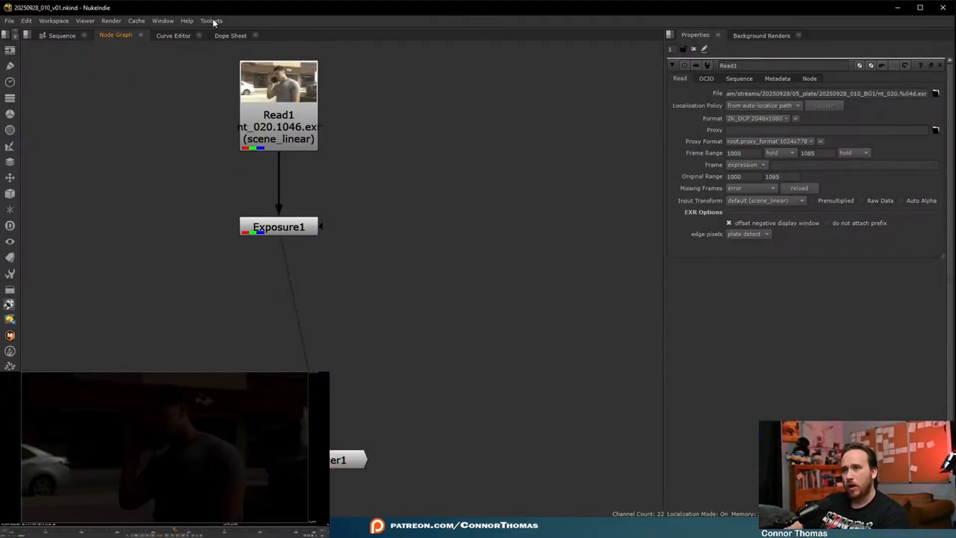
- Insert the saved toolset that contains the Regrain and Solid Alpha sections
left_click(213, 21)
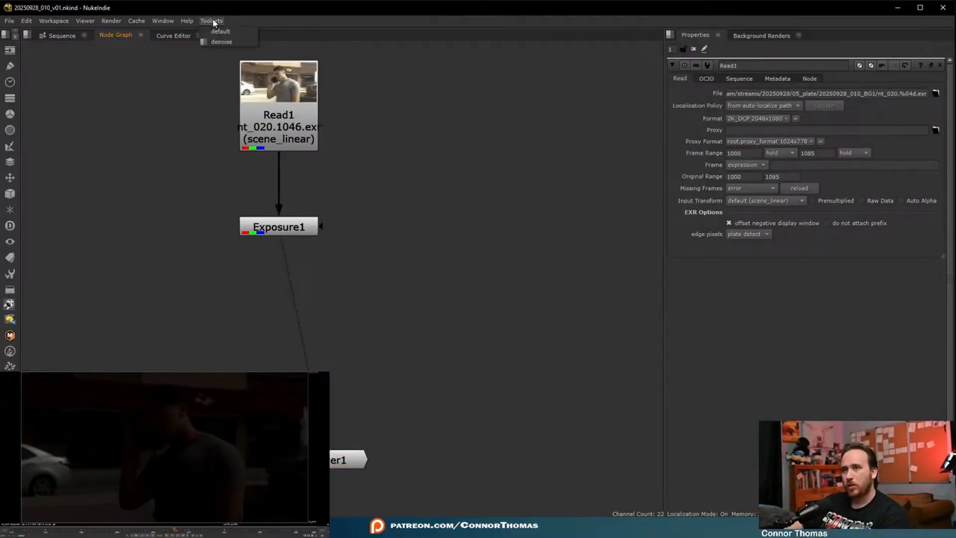
left_click(229, 38)
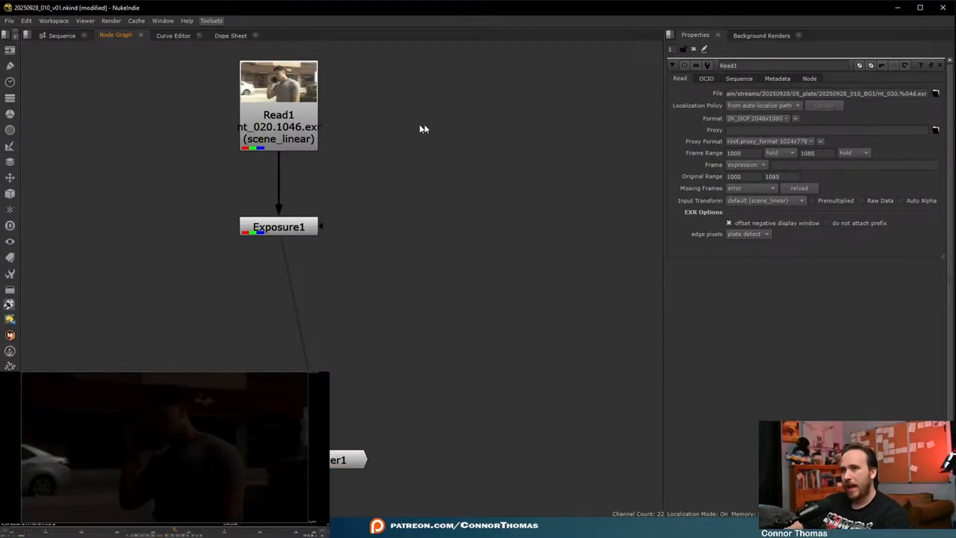
scroll(370, 174, "down", 8)
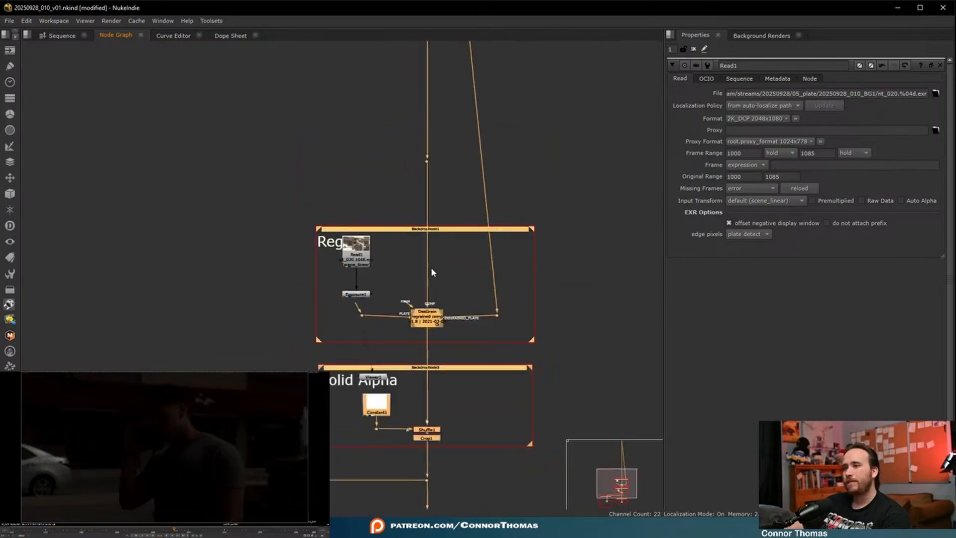
- Place Read1 at the head of the inserted template and connect the main pipe's top dot to it
left_click_drag(286, 331, 395, 257)
scroll(395, 223, "down", 5)
middle_click_drag(404, 201, 419, 317)
left_click_drag(402, 364, 486, 219)
scroll(448, 129, "up", 5)
left_click(412, 158)
left_click_drag(416, 120, 362, 112)
scroll(380, 147, "up", 4)
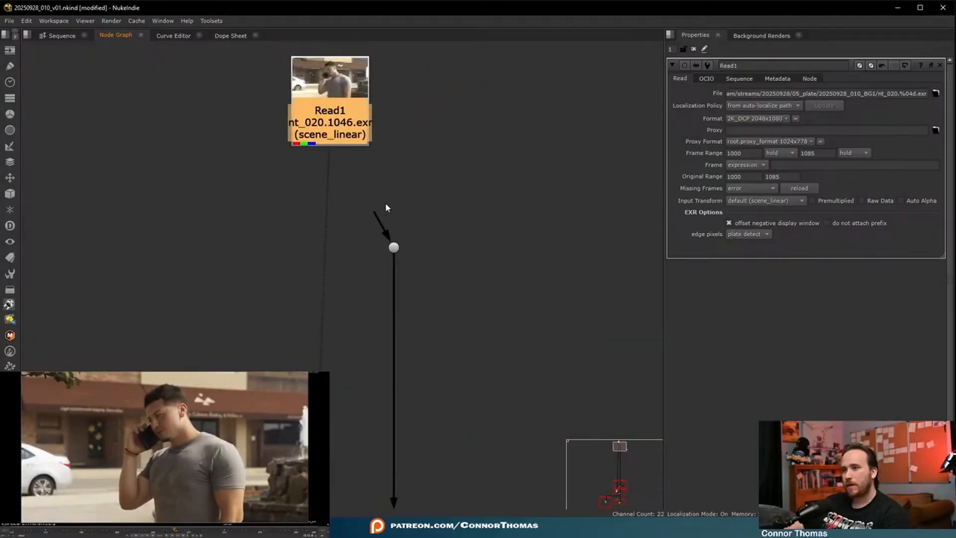
left_click_drag(373, 215, 402, 81)
- Add a dot to the main pipe in the Solid Alpha section and delete the Shuffle, Crop and Constant nodes there
scroll(451, 192, "down", 5)
middle_click_drag(536, 311, 493, 109)
left_click_drag(503, 411, 395, 331)
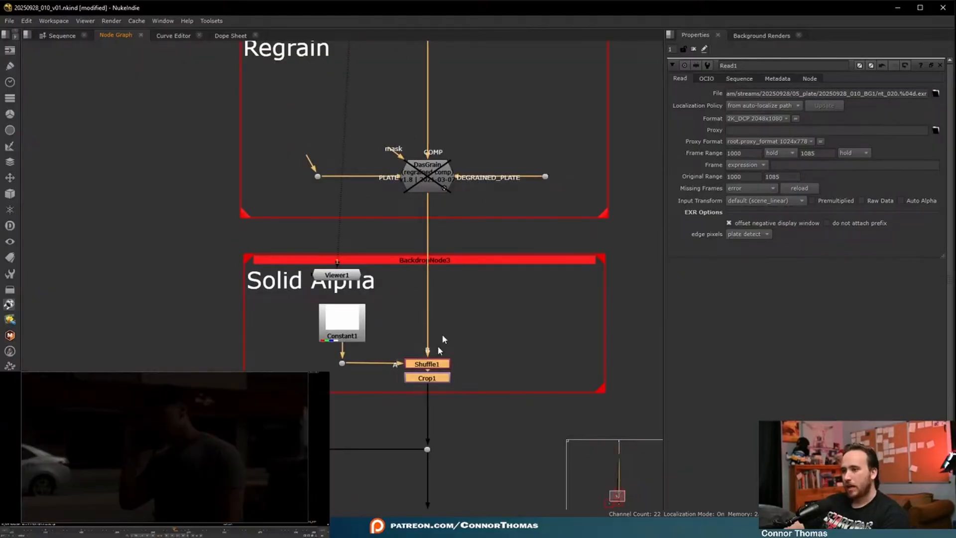
left_click(428, 285, "ctrl")
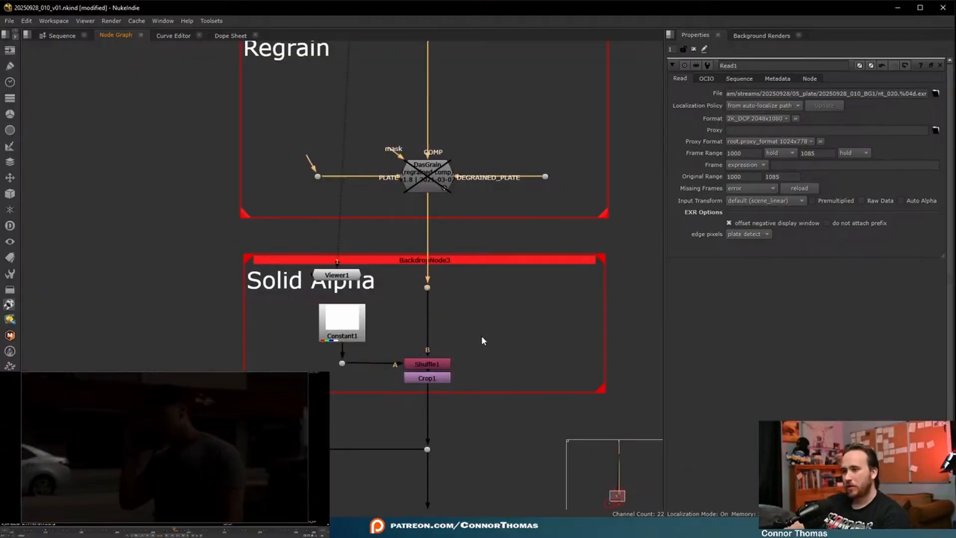
key("Delete")
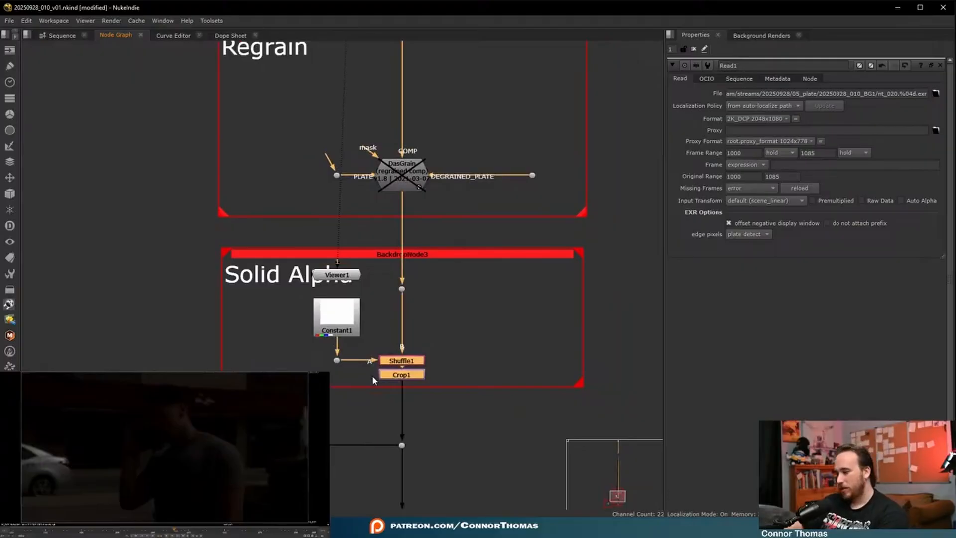
left_click_drag(334, 380, 371, 318)
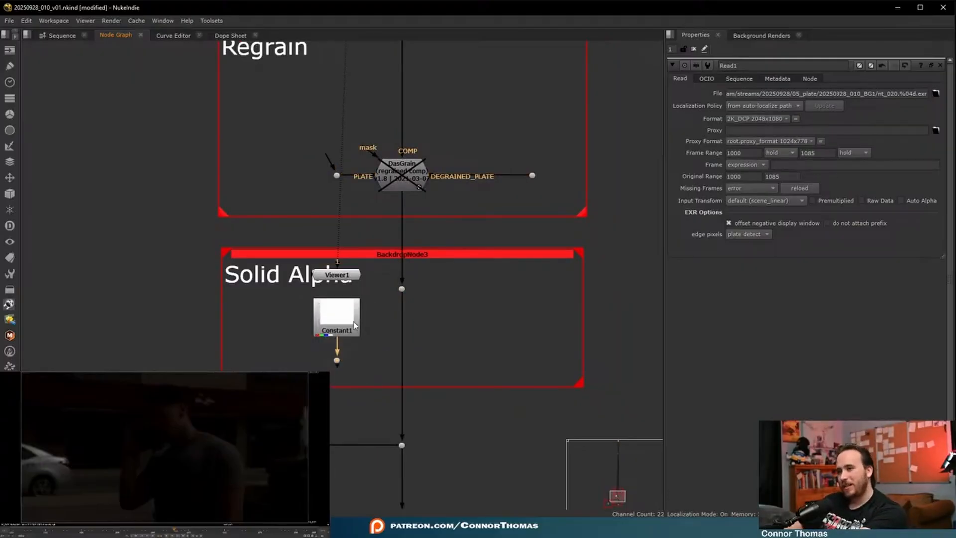
key("Delete")
- Add an Expression node with alpha set to 1 below the Solid Alpha dot and move Viewer1 outside the section
left_click(403, 290)
key("Tab")
type("expres")
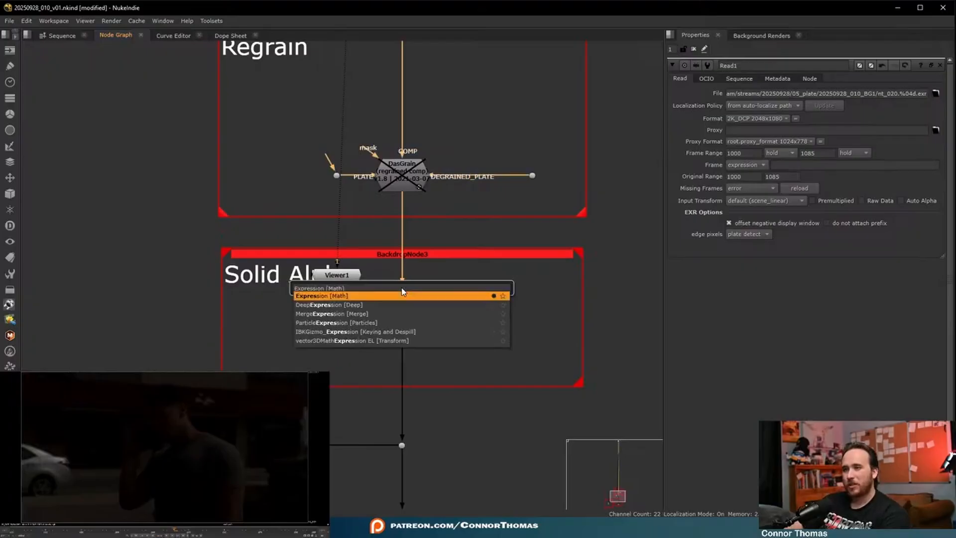
key("Return")
left_click(722, 221)
type("1")
left_click(427, 336)
left_click_drag(400, 300, 400, 323)
left_click_drag(321, 279, 61, 318)
scroll(318, 353, "down", 8)
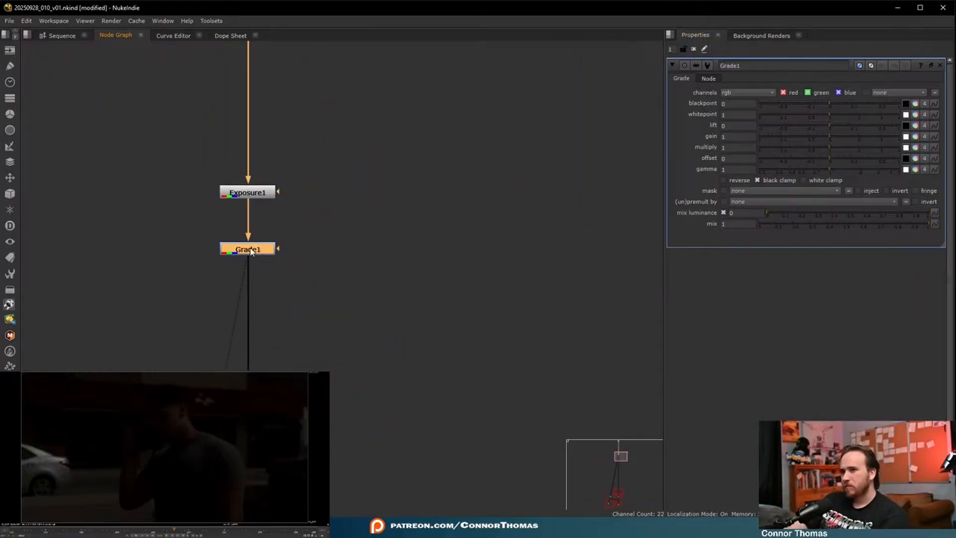
- Add a Grade node below Exposure1 and compare the image with Exposure1 disabled and enabled
left_click(249, 258)
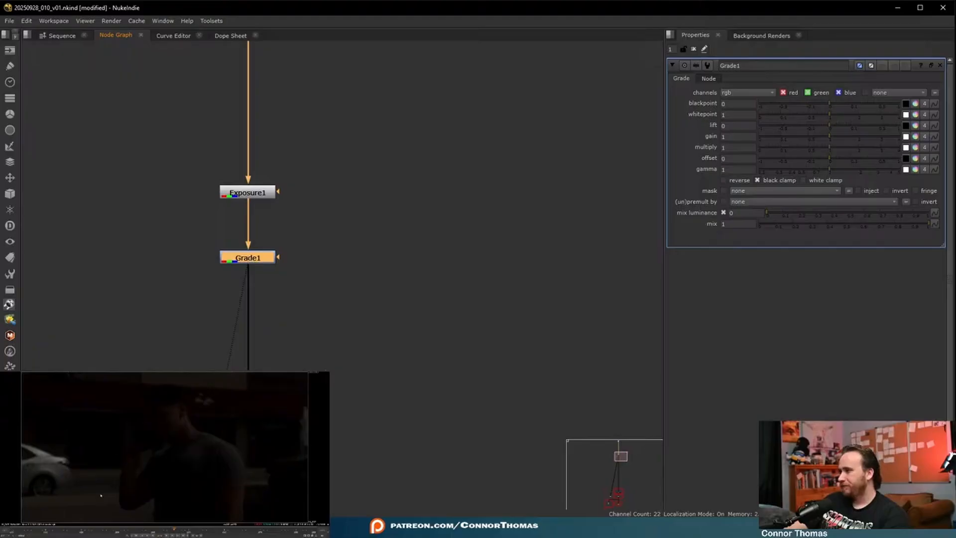
left_click(261, 192)
key("d")
key("d")
key("d")
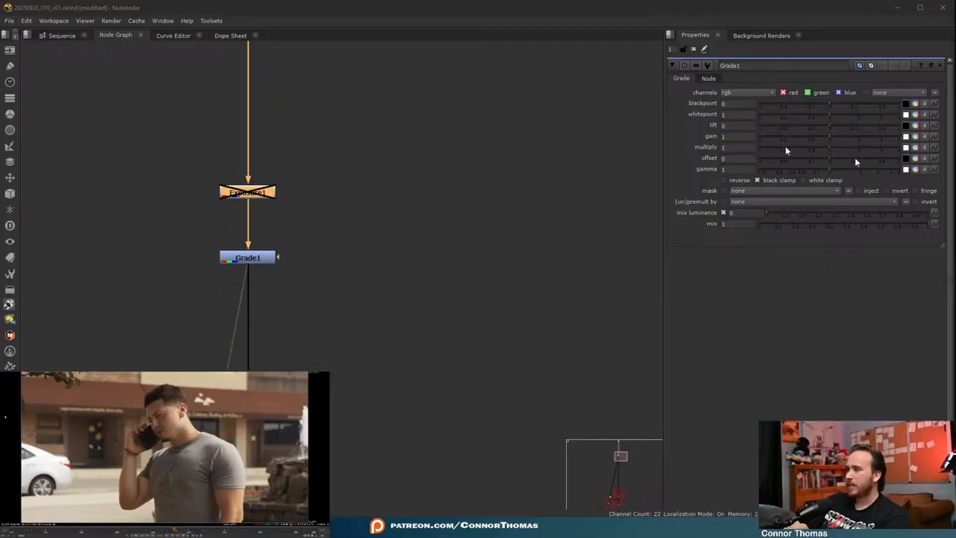
left_click(248, 193)
key("d")
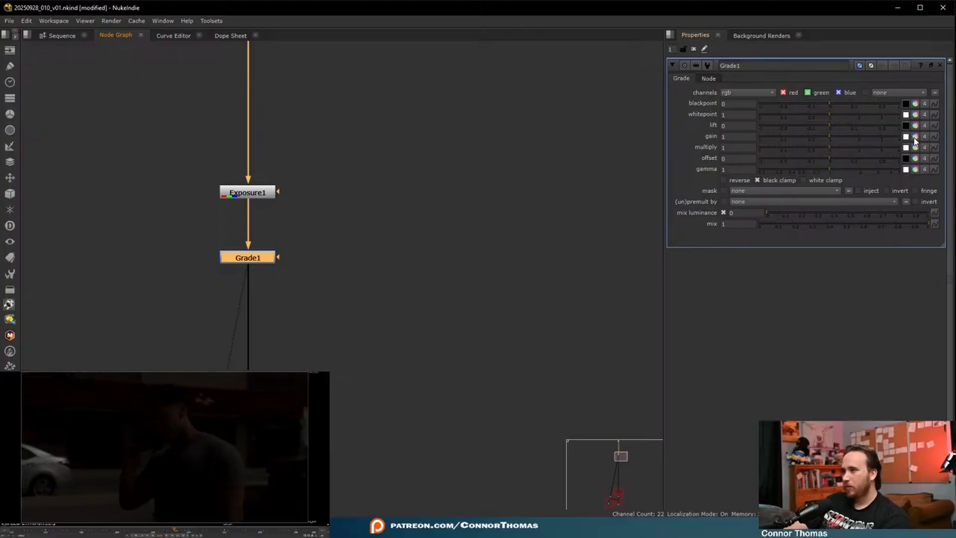
- Tint the image blue by setting Grade1's whitepoint to red 1, green 0.700379 and blue 0.218462
left_click(916, 115)
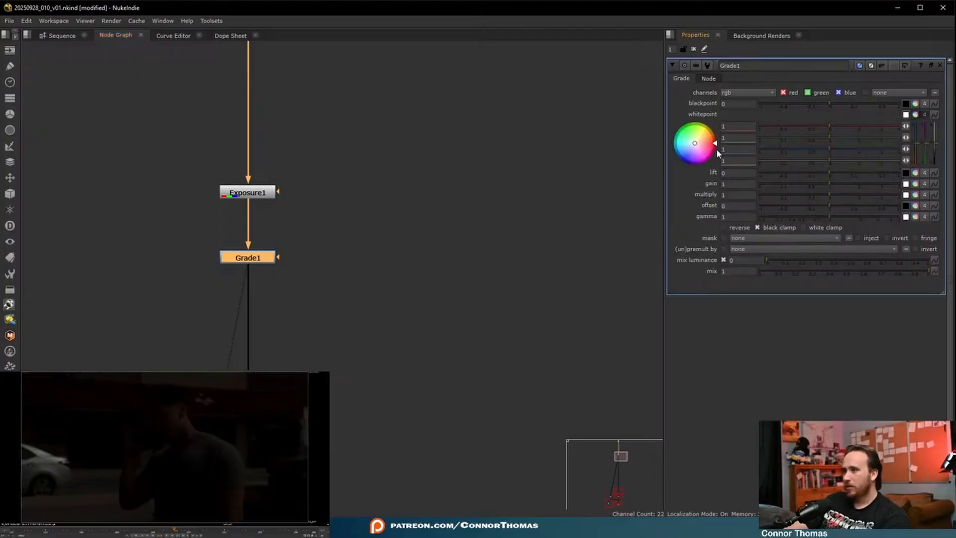
left_click_drag(696, 143, 787, 91)
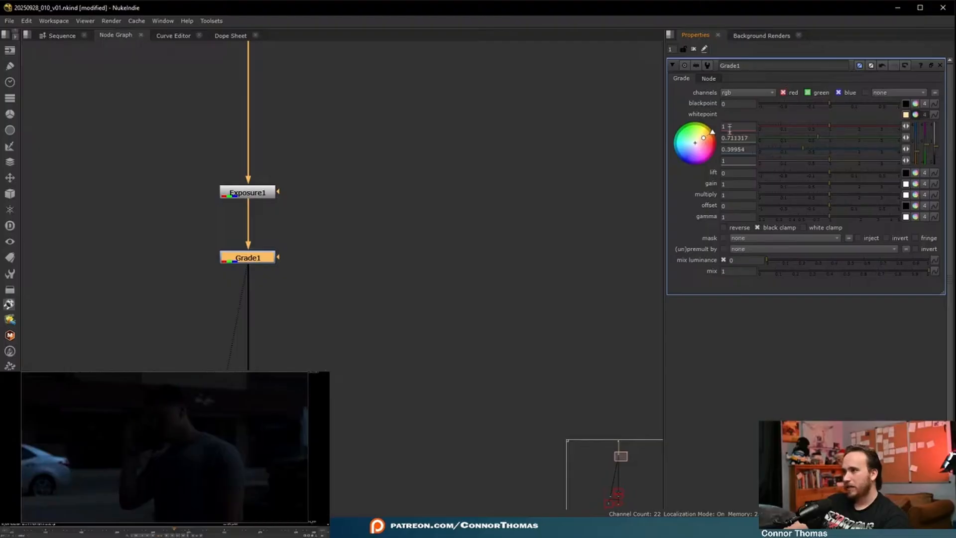
left_click_drag(714, 147, 725, 114)
- Add a Saturation node below Grade1 and reduce its saturation to 0.58
key("Tab")
type("sat")
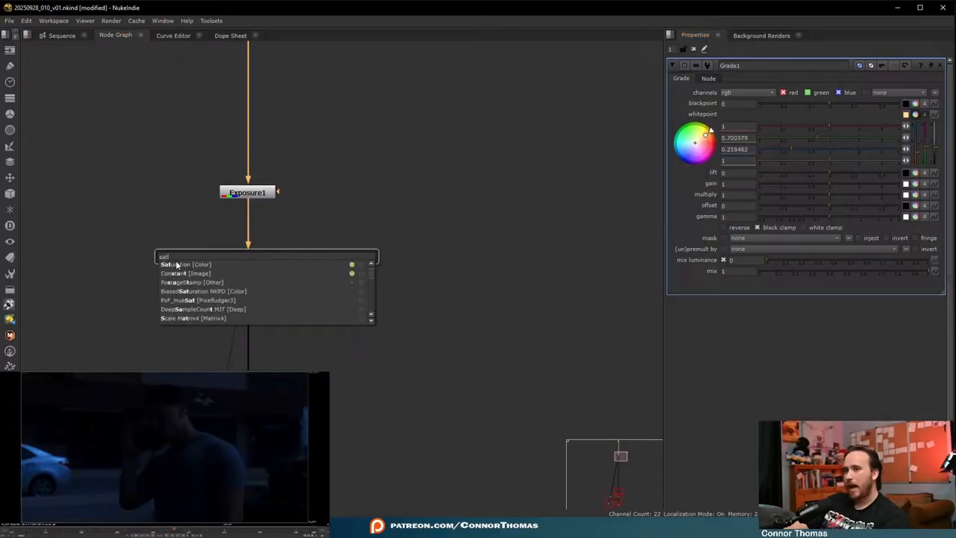
left_click(183, 264)
left_click_drag(844, 102, 822, 103)
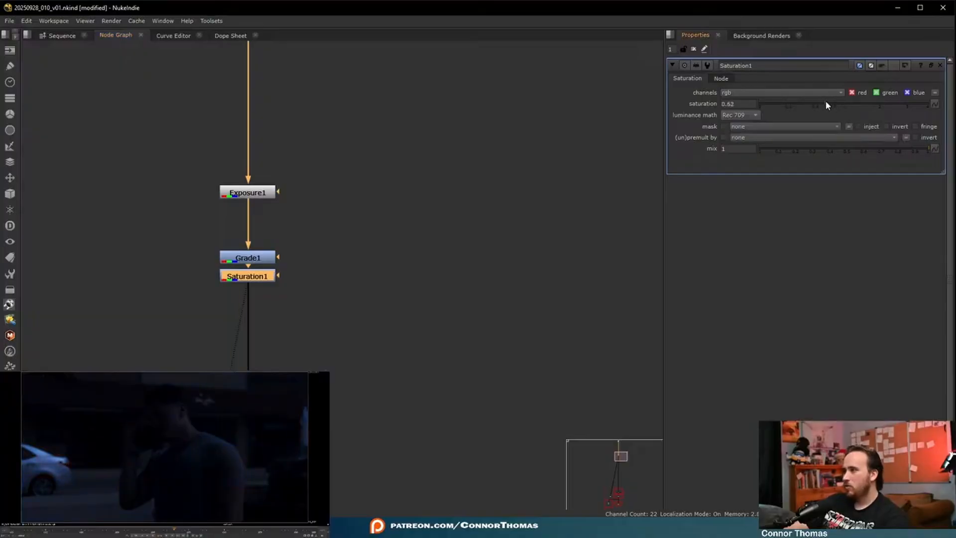
scroll(217, 386, "up", 8)
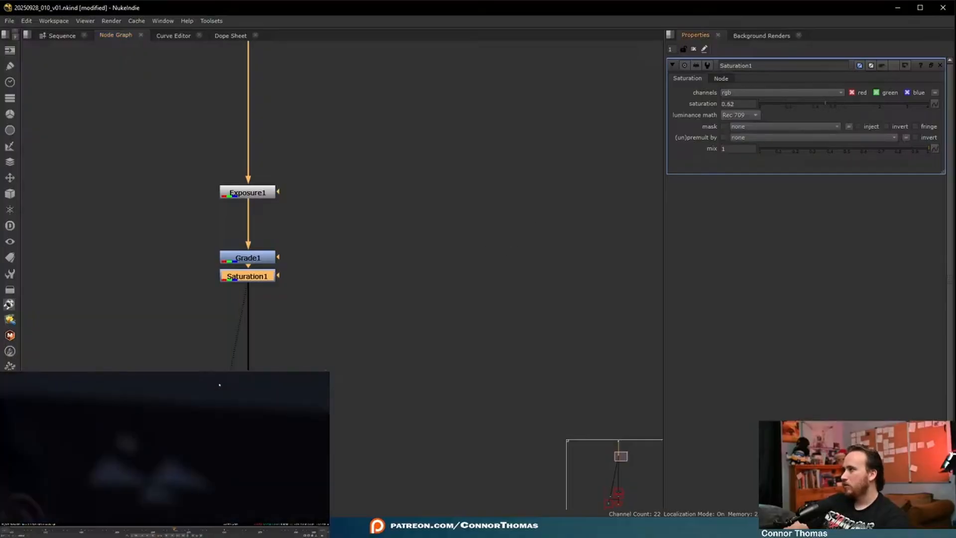
middle_click_drag(220, 386, 197, 441)
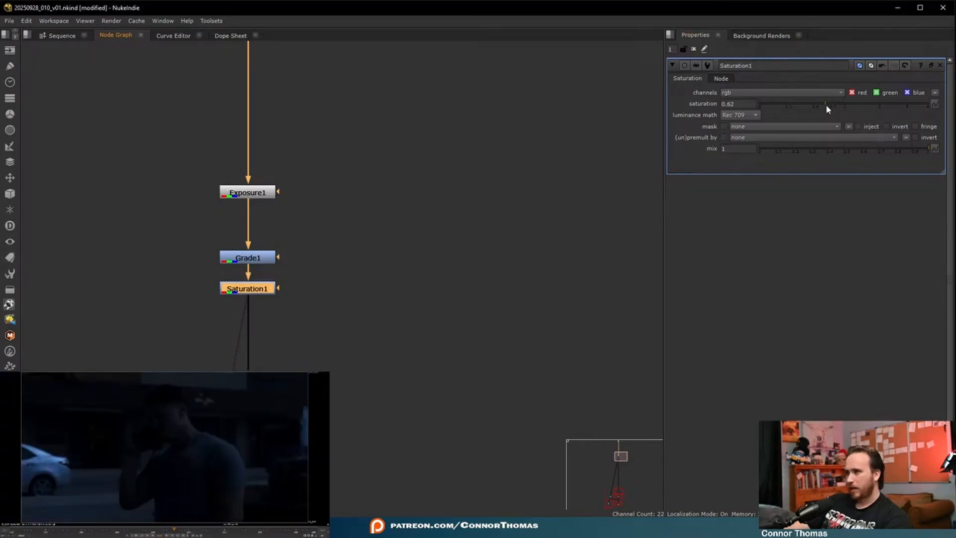
left_click_drag(827, 108, 822, 104)
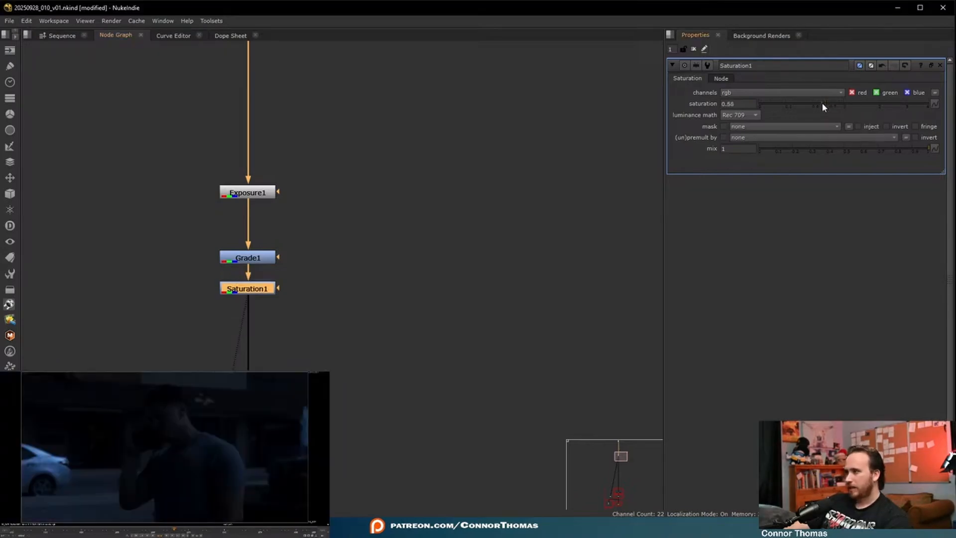
- Switch Exposure1 to adjust in Stops, lower all channels to about -6.08 and close the node properties
double_click(241, 192)
left_click(738, 127)
left_click(736, 104)
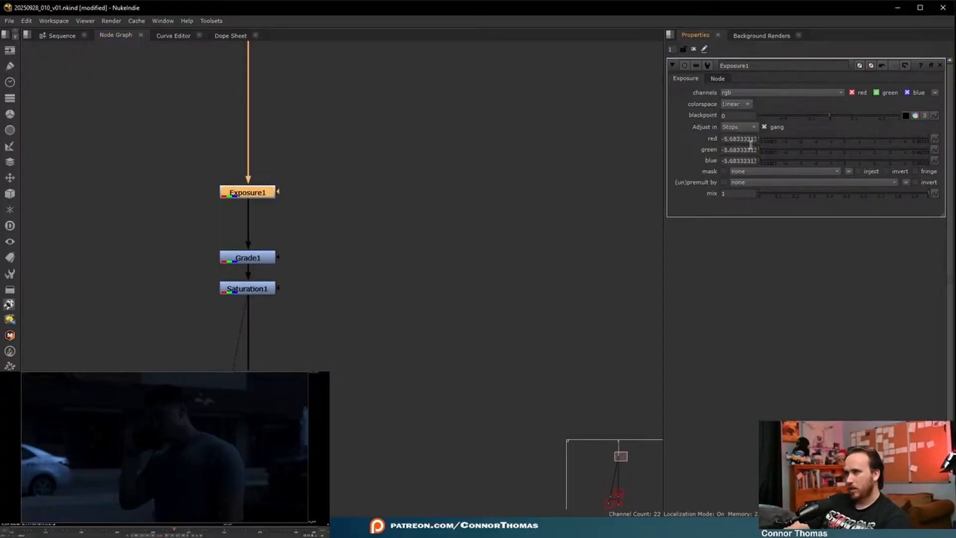
left_click(734, 139)
key("Down")
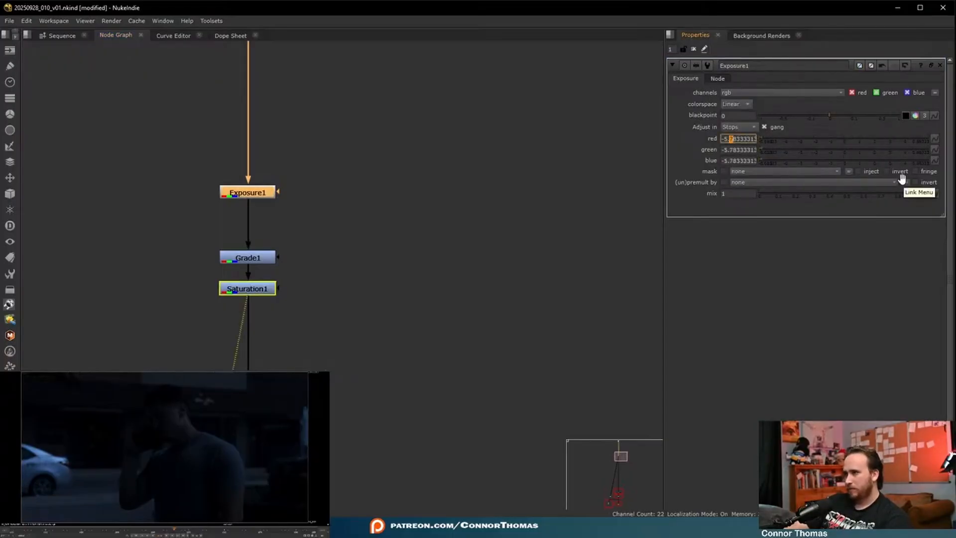
key("Down")
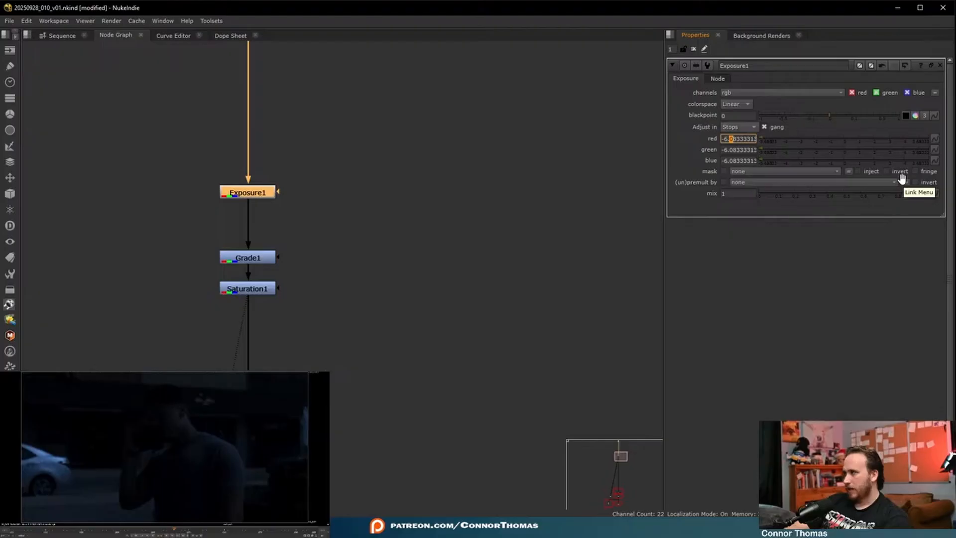
left_click(693, 51)
- Compare the original daytime plate at the dot above Exposure1 with the darkened result at Saturation1
left_click_drag(394, 142, 506, 295)
middle_click_drag(518, 184, 445, 301)
scroll(446, 302, "down", 2)
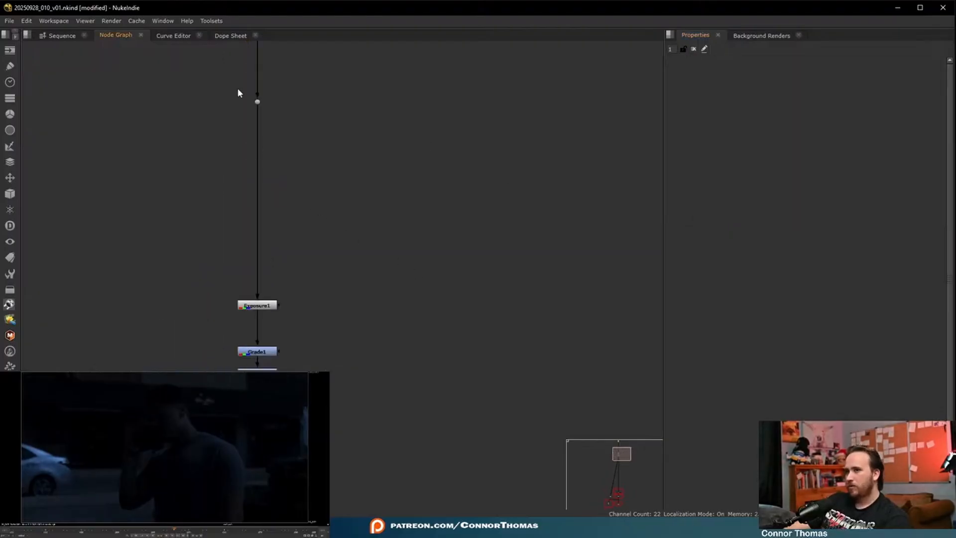
left_click(257, 101)
key("1")
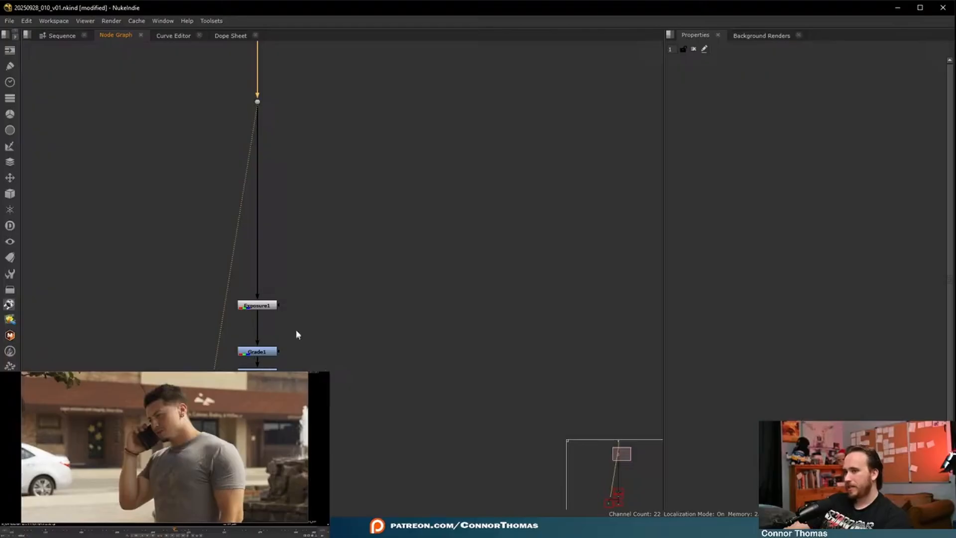
scroll(208, 256, "down", 3)
left_click_drag(185, 250, 349, 382)
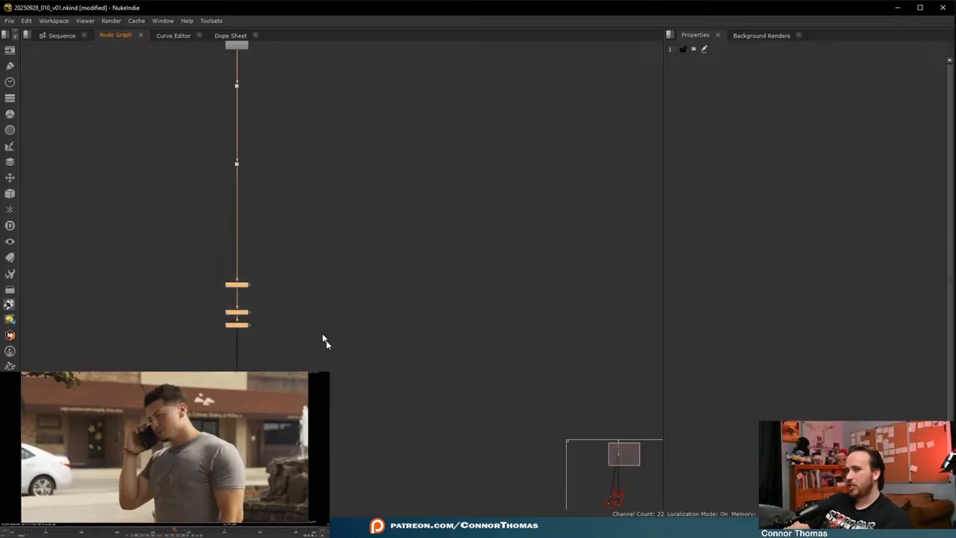
left_click(385, 350)
left_click(237, 327)
key("1")
left_click(436, 350)
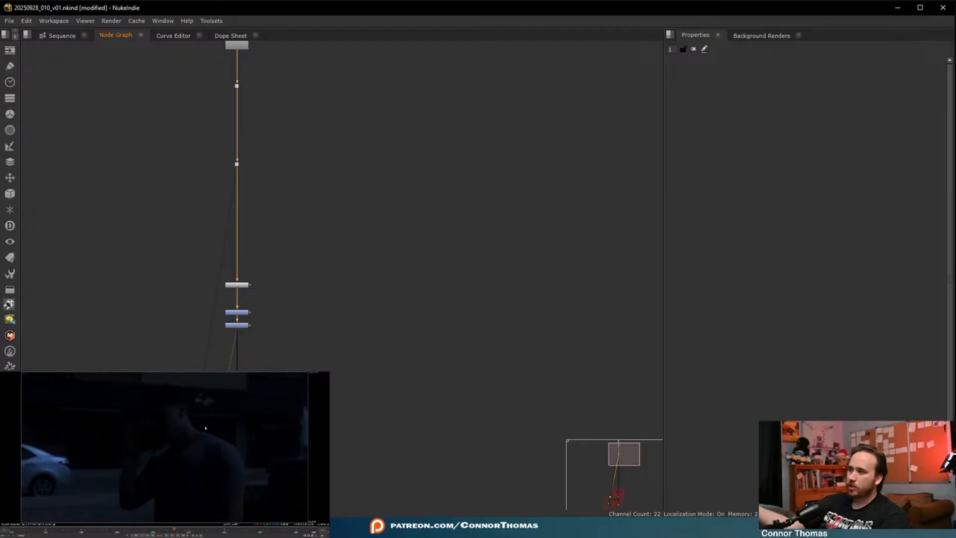
- Examine the white car up close in the viewer, comparing its brightness in the graded image and the original plate
scroll(45, 452, "up", 4)
left_click_drag(17, 441, 88, 505)
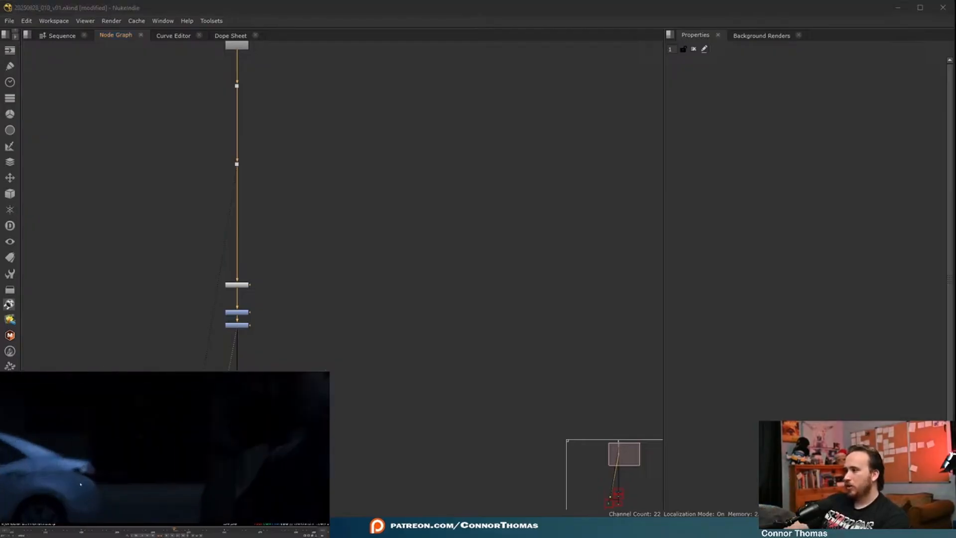
middle_click_drag(81, 485, 112, 457)
scroll(83, 445, "up", 4)
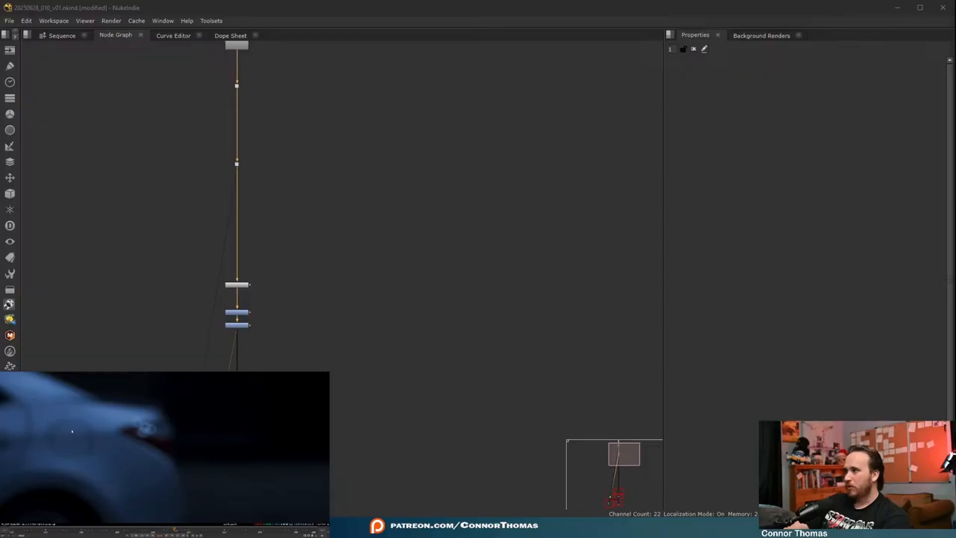
middle_click_drag(72, 433, 167, 471)
left_click_drag(88, 402, 141, 431)
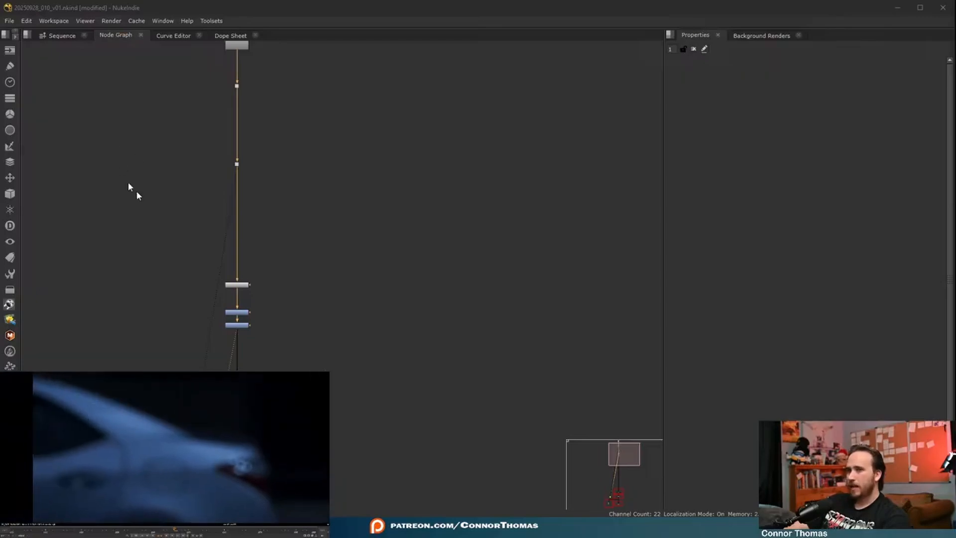
left_click(342, 199)
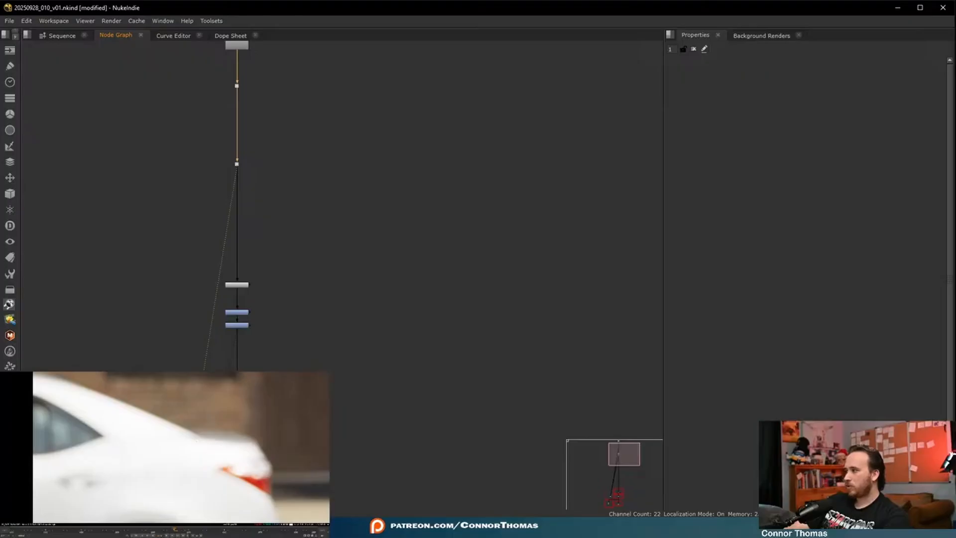
left_click(171, 434)
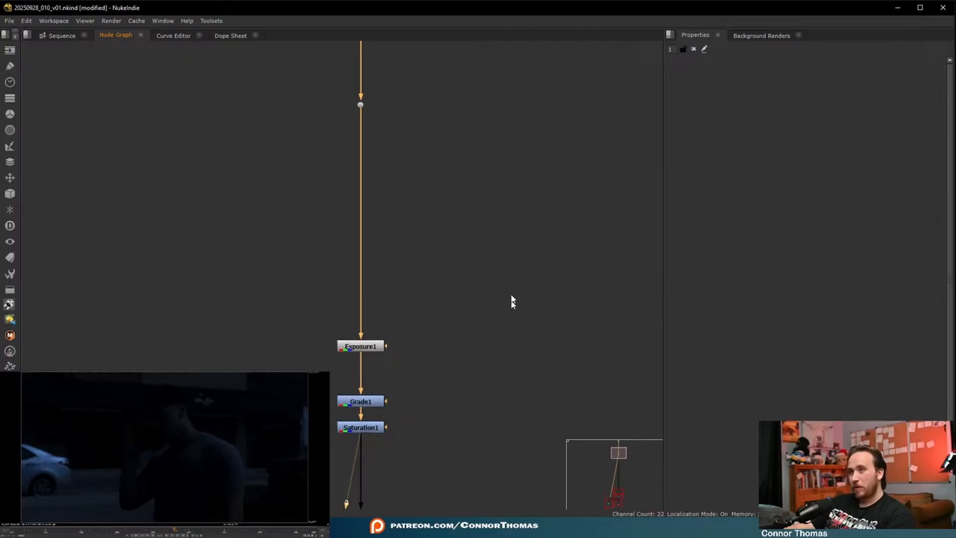
- Add a second Exposure node below Saturation1, adjusting in Stops, and lower all channels to -4.1
middle_click_drag(513, 301, 498, 229)
left_click(358, 354)
key("Tab")
type("ex")
left_click(290, 365)
left_click_drag(348, 371, 348, 436)
left_click(739, 127)
left_click(745, 107)
left_click(764, 142)
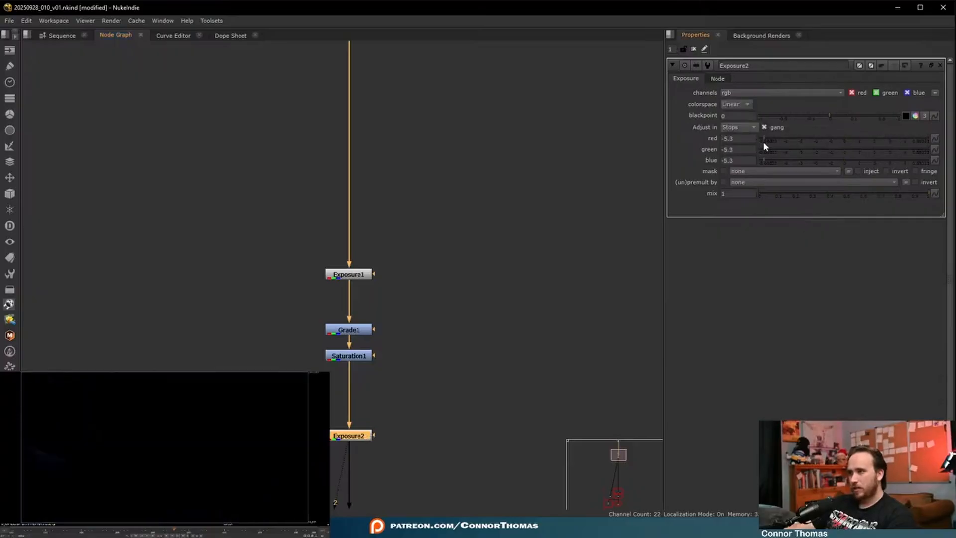
left_click_drag(760, 140, 780, 142)
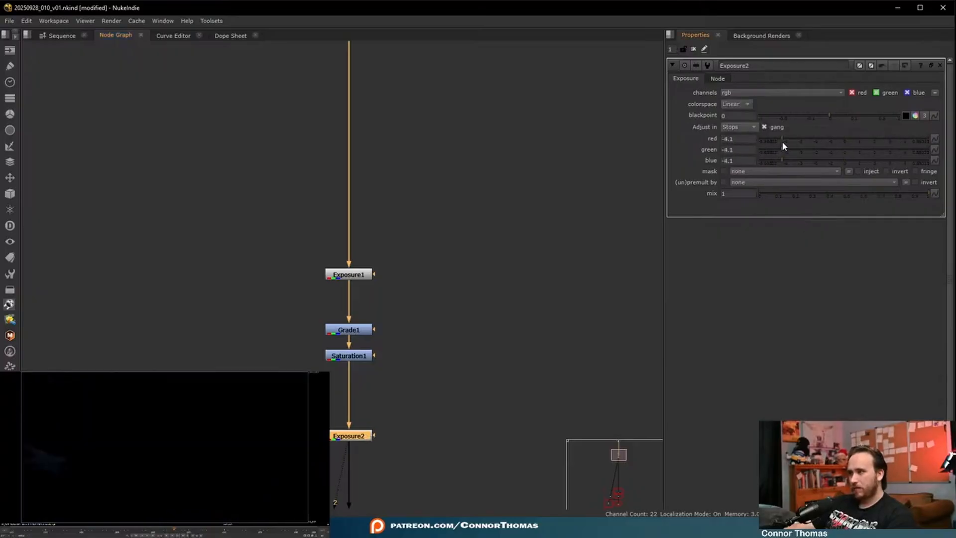
- Create a Roto node beside the grading nodes and view the original plate at the dot below Read1
left_click(450, 388)
key("o")
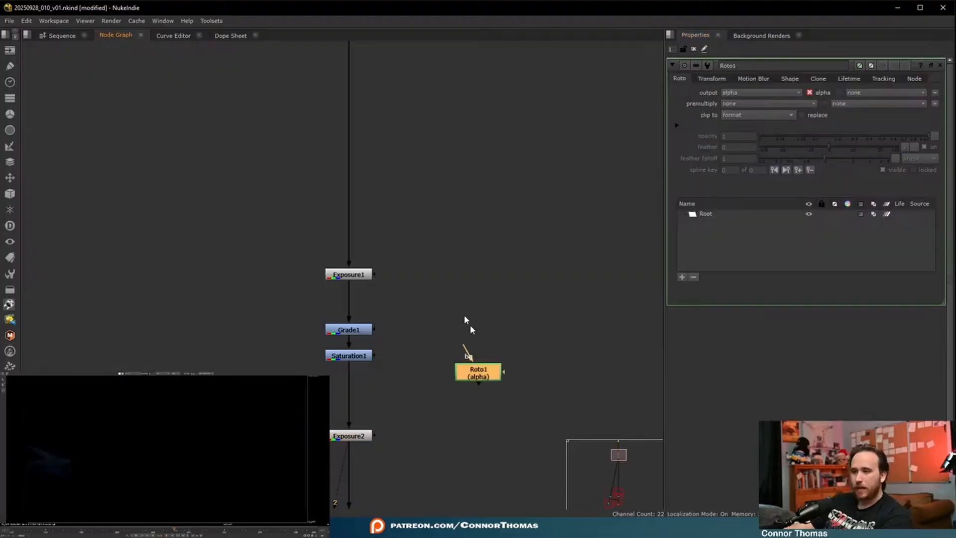
middle_click_drag(456, 340, 433, 398)
middle_click_drag(462, 206, 435, 256)
middle_click_drag(464, 58, 420, 245)
left_click(293, 270)
- Set the project to 23.976 fps with the 2K_DCP 2048x1080 full size format
left_click(555, 282)
key("s")
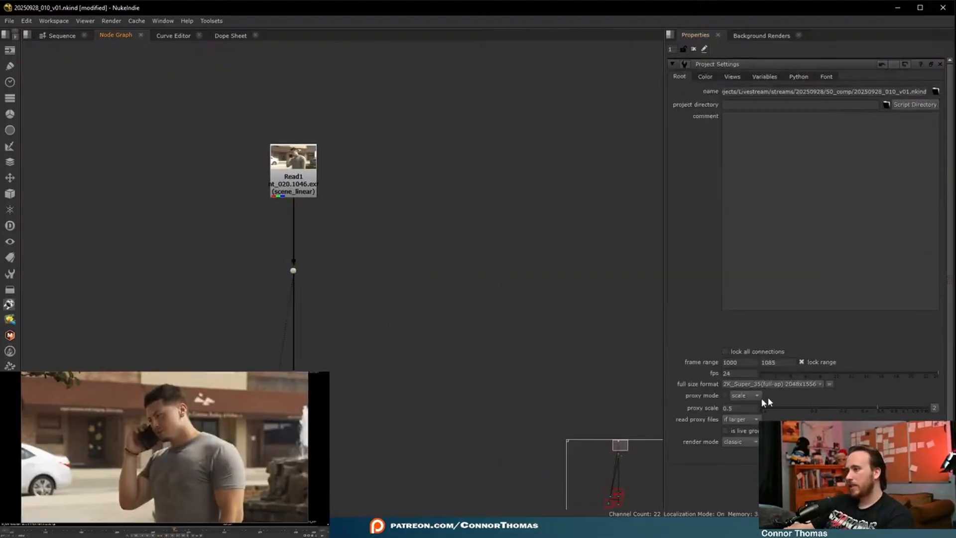
double_click(733, 373)
type("23.976")
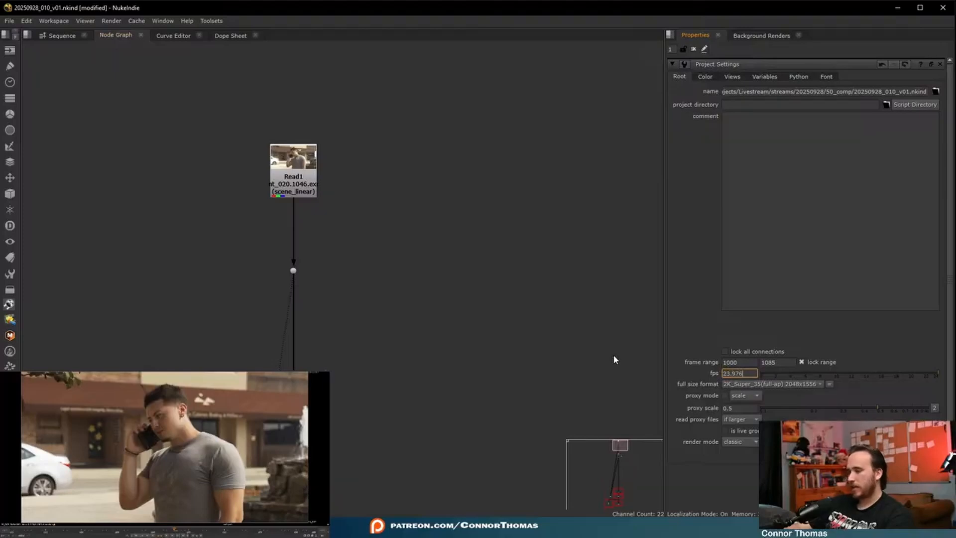
left_click(726, 386)
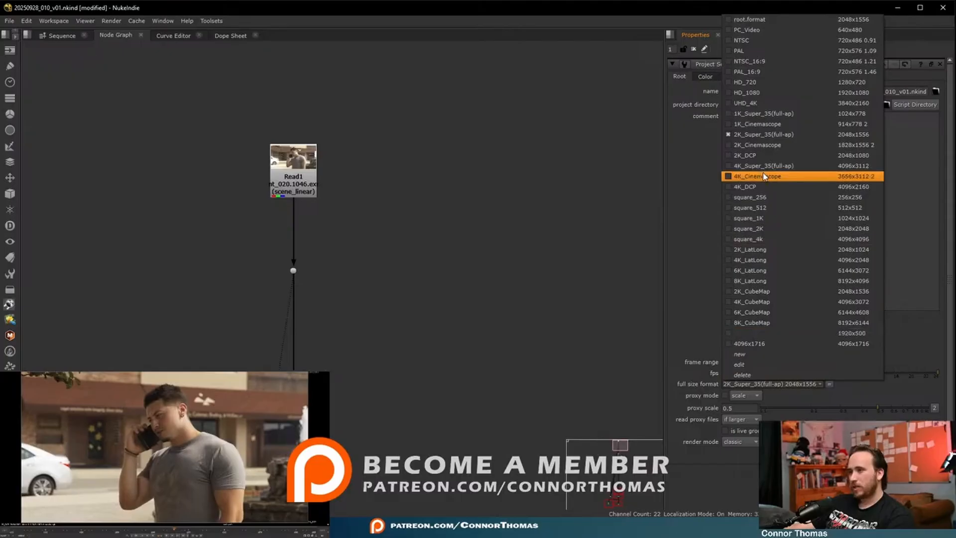
left_click(747, 154)
scroll(446, 295, "down", 5)
scroll(401, 306, "up", 7)
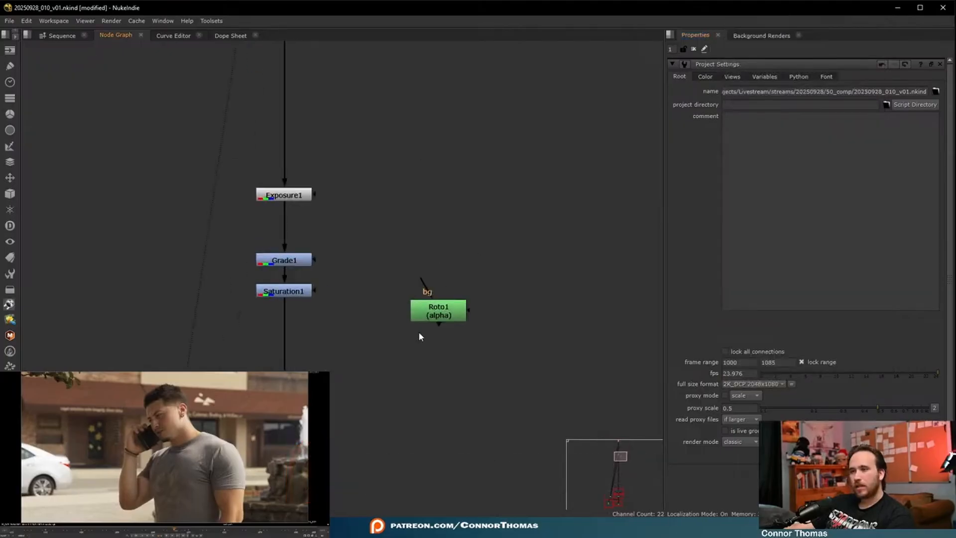
- Connect Roto1 to Exposure2's mask input through a dot and tidy the layout beside the main branch
left_click_drag(270, 404, 437, 304)
left_click_drag(445, 324, 447, 361)
middle_click_drag(420, 353, 436, 270)
left_click_drag(349, 274, 463, 322, "ctrl")
- Draw a closed Bezier shape around the white car in Roto1 and change the node's premultiply setting
double_click(461, 214)
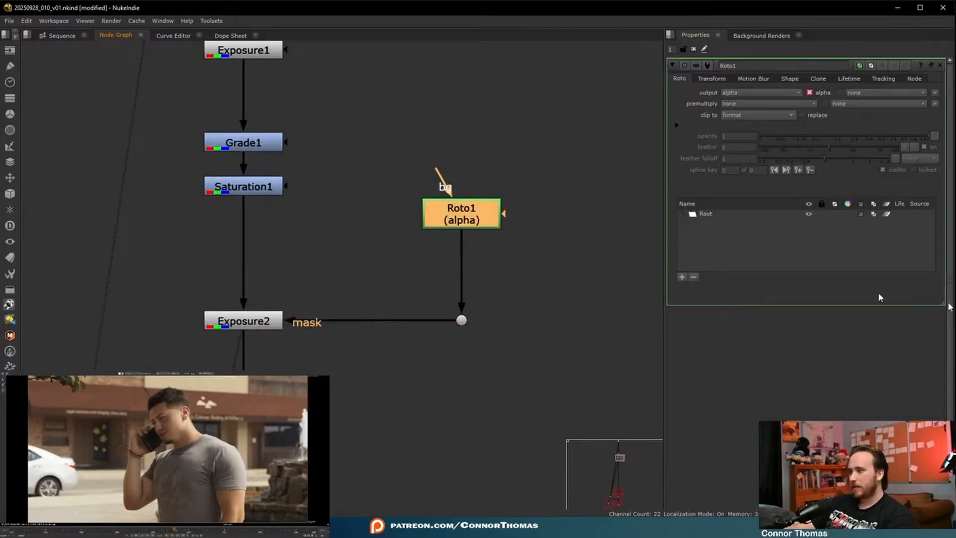
middle_click_drag(209, 499, 146, 446)
left_click(145, 446)
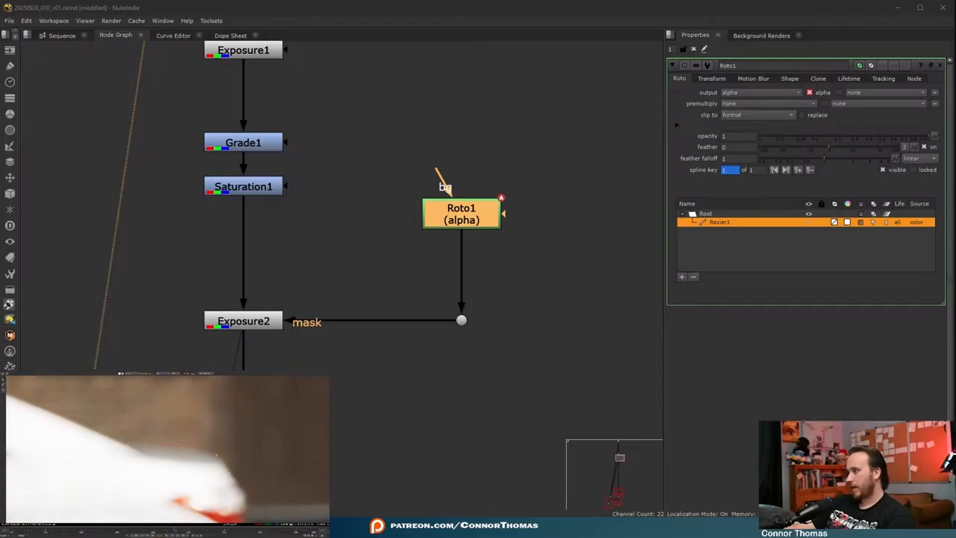
middle_click_drag(236, 476, 147, 425)
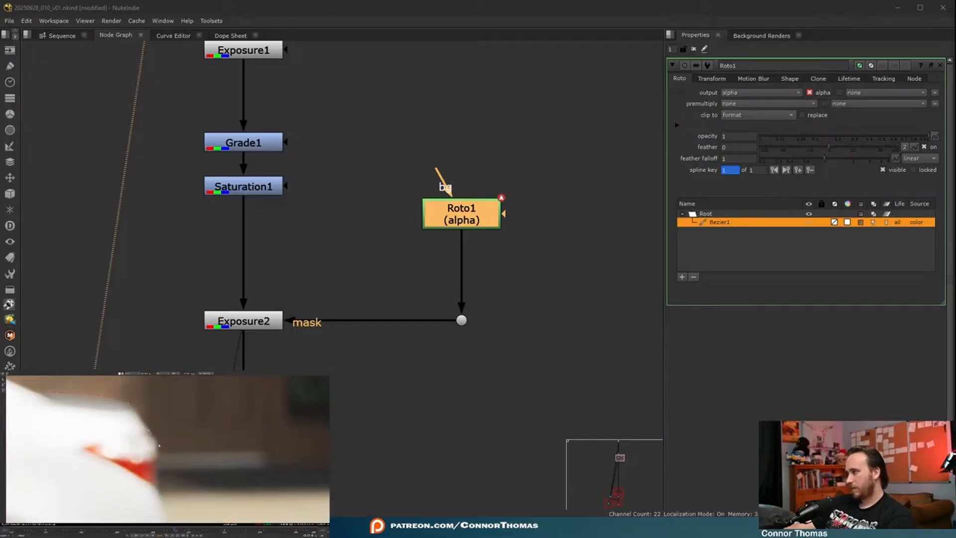
middle_click_drag(162, 474, 144, 424)
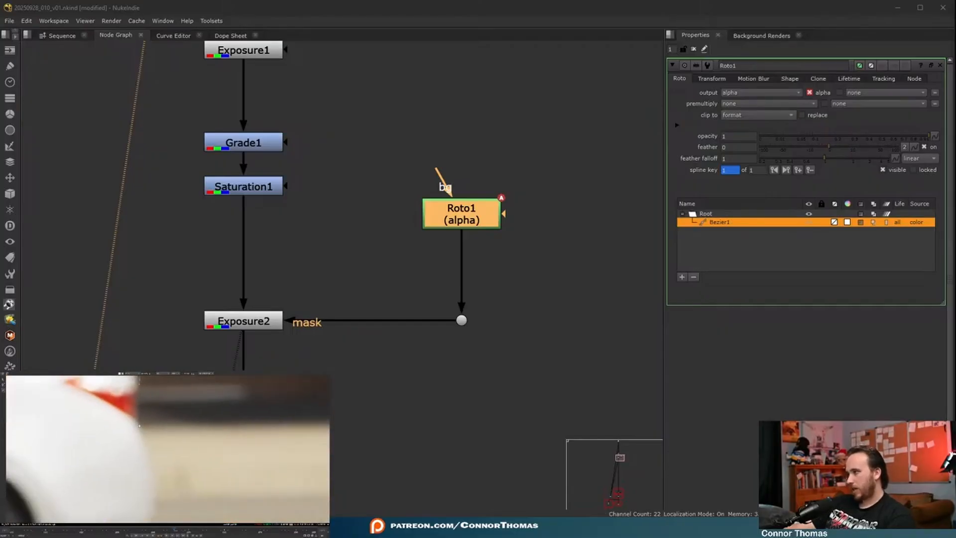
left_click(149, 464)
middle_click_drag(146, 503, 144, 448)
middle_click_drag(69, 518, 176, 459)
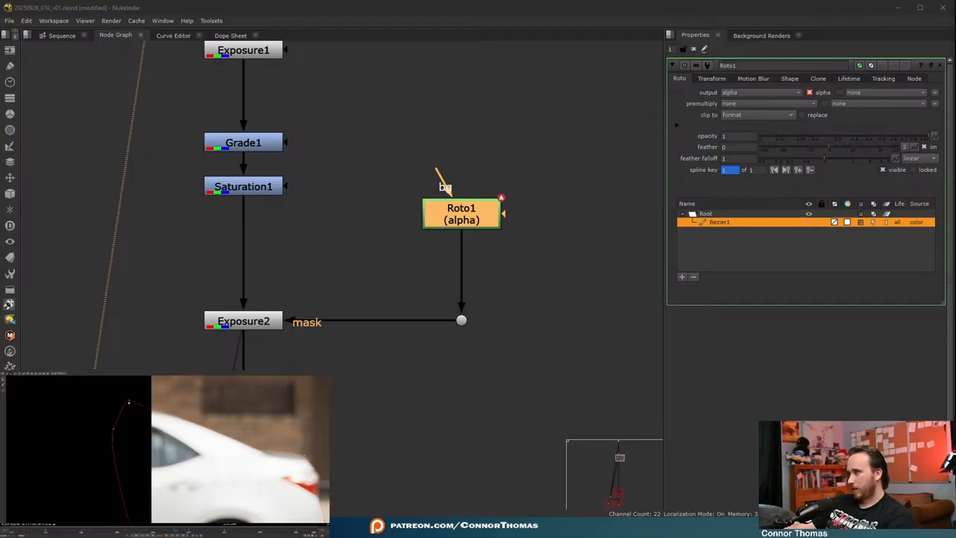
key("f")
left_click(725, 105)
left_click(755, 135)
- Open Exposure2's properties and view its output to check the masked darkening of the car
double_click(274, 322)
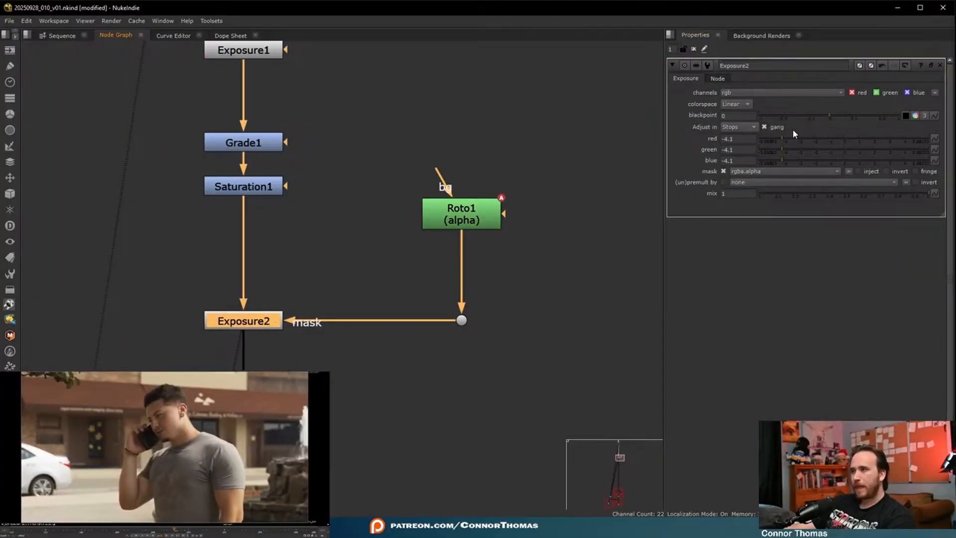
left_click(405, 414)
key("1")
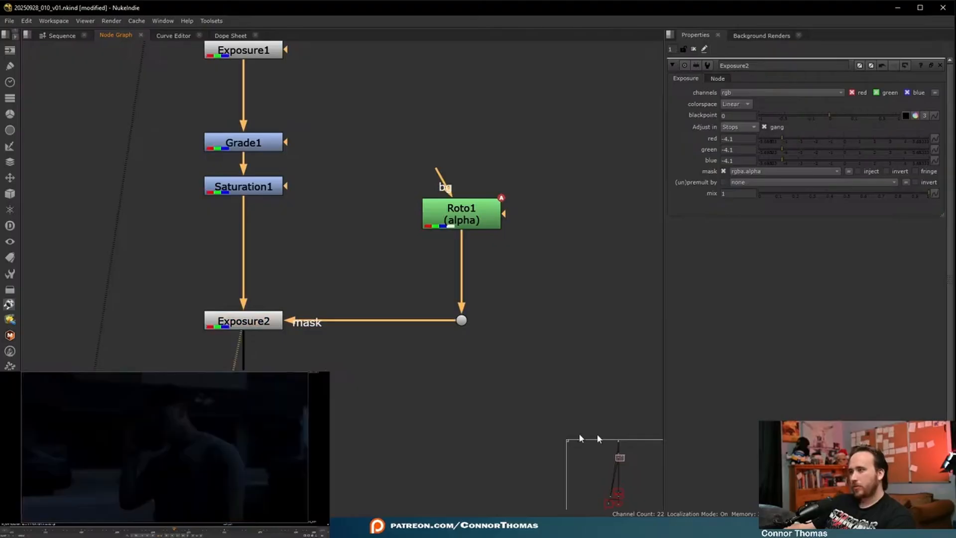
- Add a Blur node below Roto1, increase its size to soften the mask, and inspect the car in the viewer
left_click(468, 224)
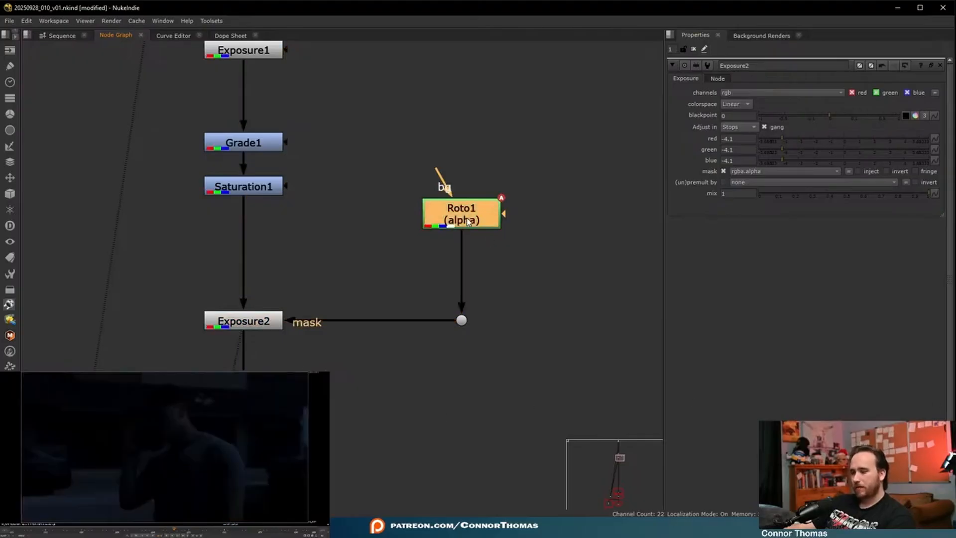
key("b")
left_click_drag(740, 103, 805, 101)
left_click(695, 49)
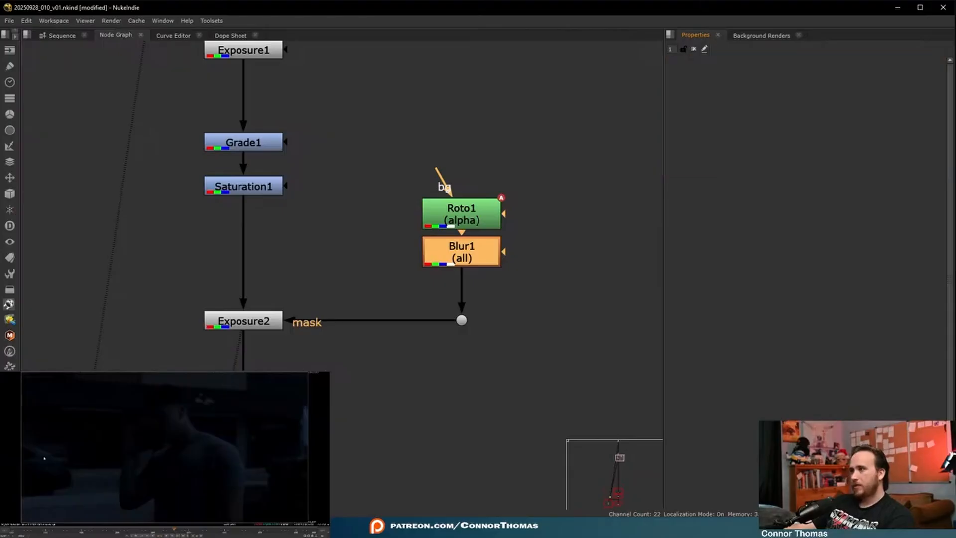
scroll(45, 465, "up", 3)
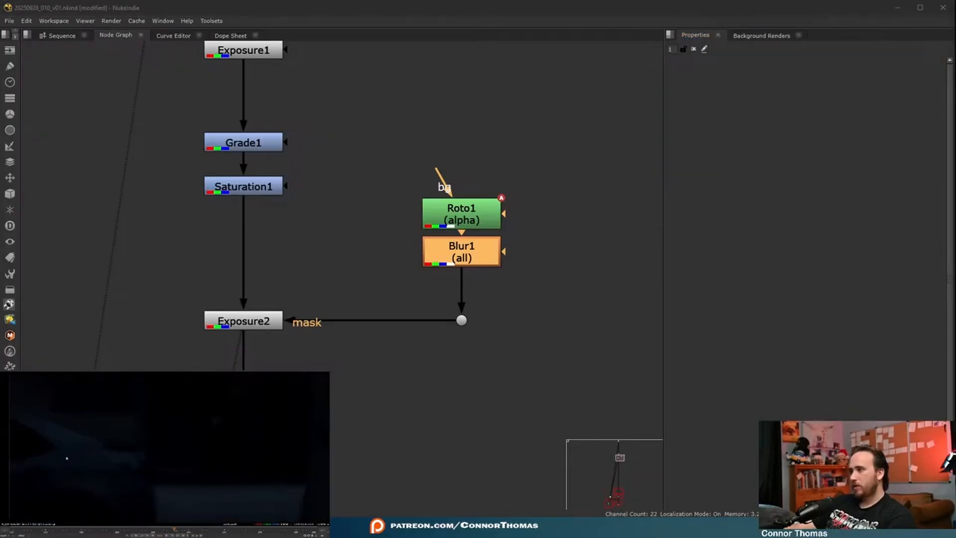
left_click(410, 341)
scroll(184, 442, "down", 5)
key("f")
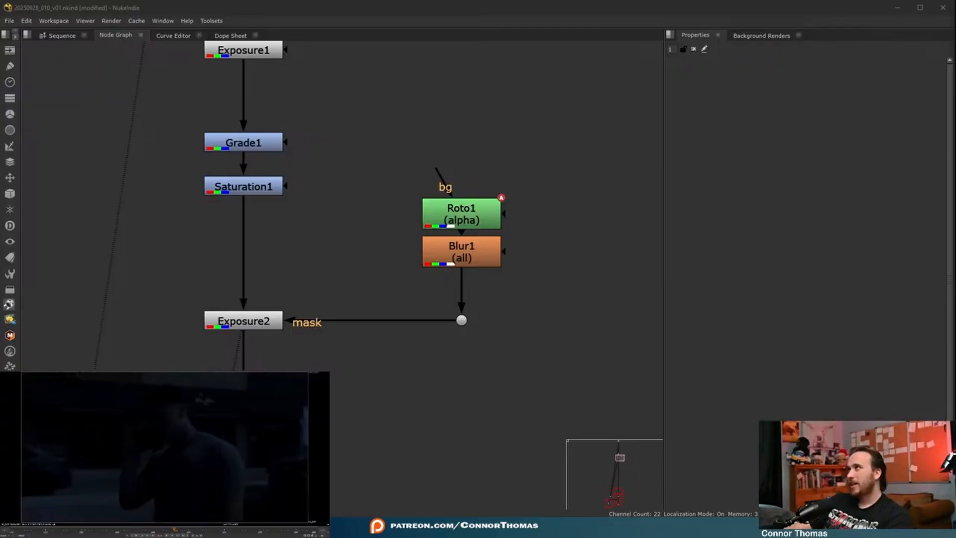
- Load Fog_Lingering_6_4802_2K.mov from the 10_assets folder of the 20250928 project as a new Read node
key("r")
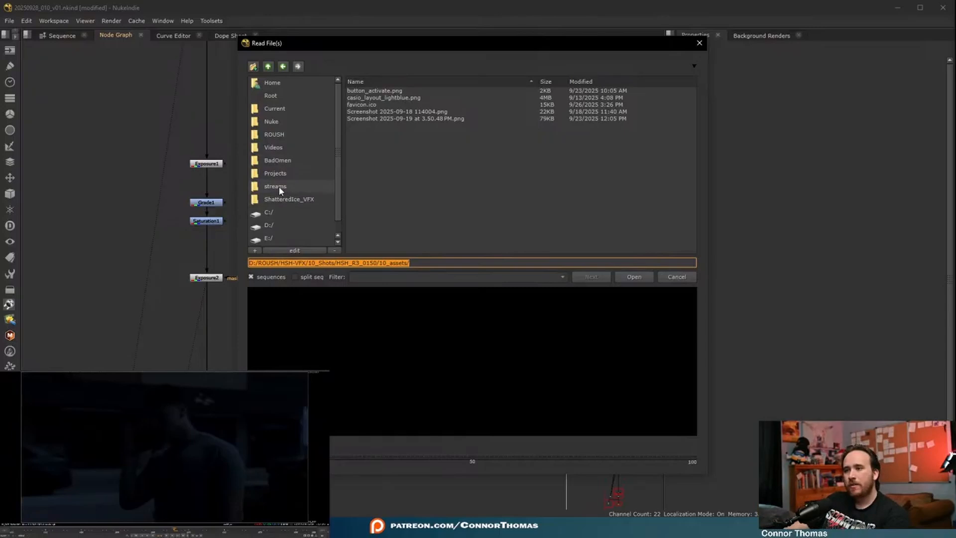
left_click(684, 279)
middle_click_drag(306, 156, 322, 348)
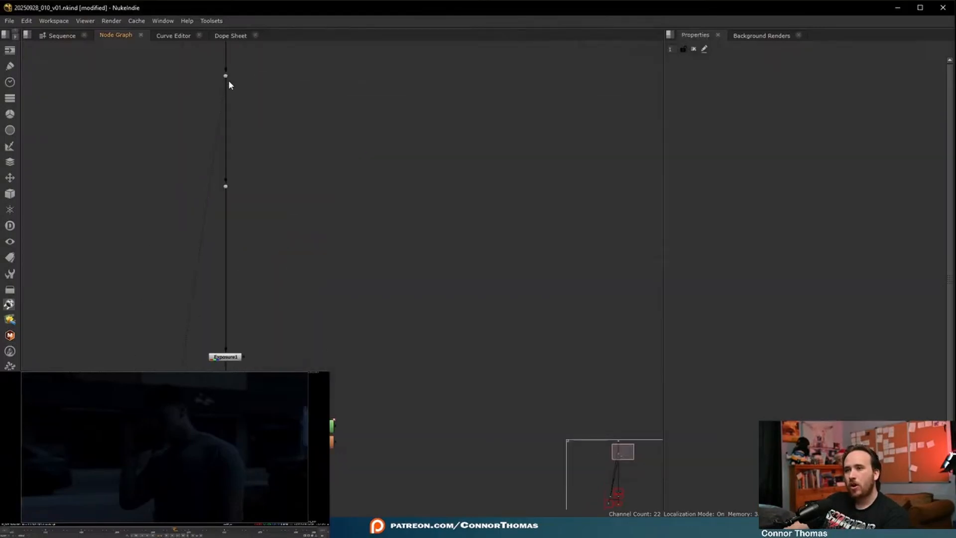
middle_click_drag(225, 84, 211, 299)
left_click(206, 229)
key("r")
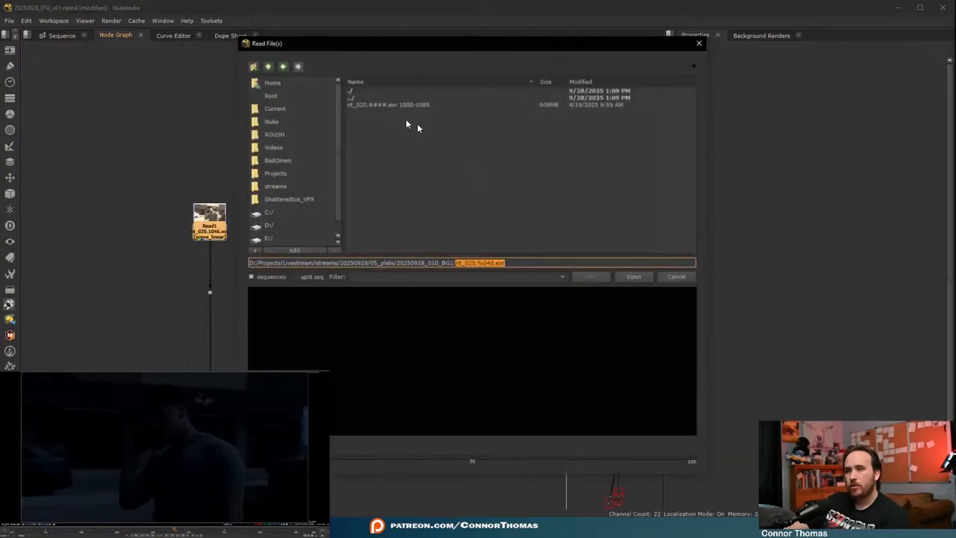
double_click(362, 98)
double_click(365, 98)
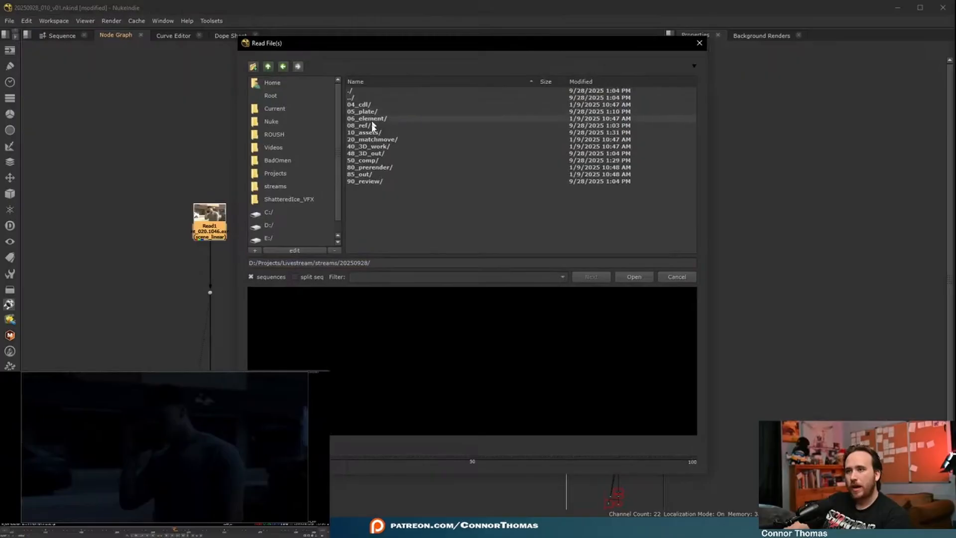
double_click(371, 139)
left_click(386, 105)
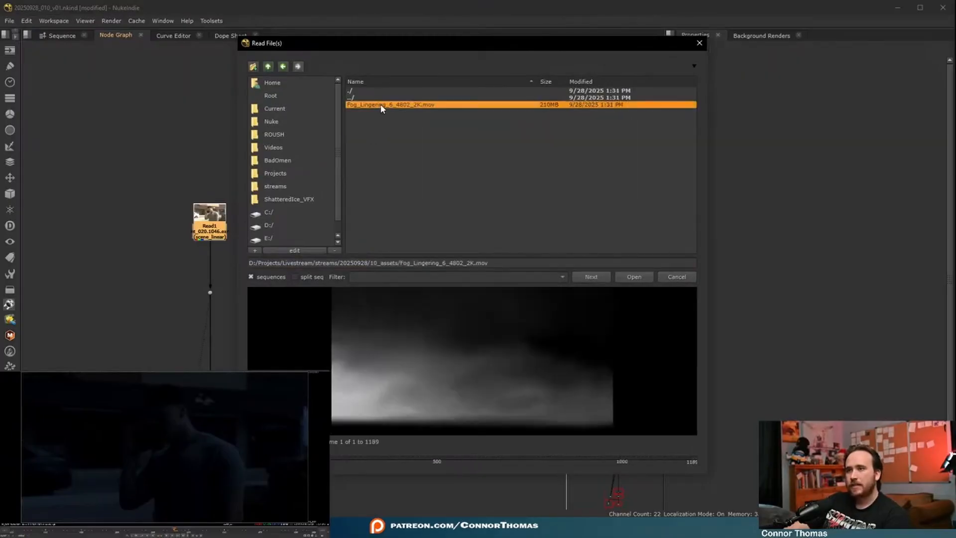
double_click(401, 107)
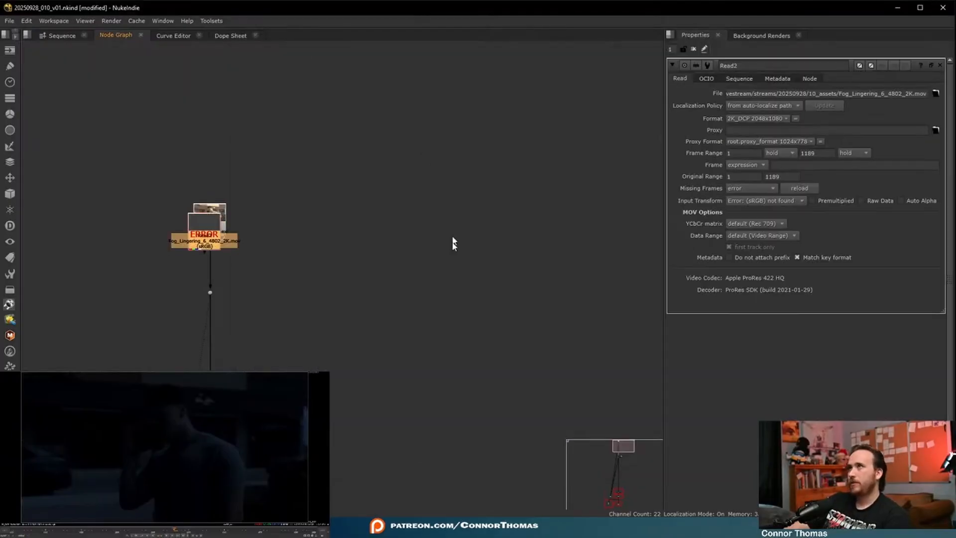
- Move the fog Read node beside the comp, set its input transform to Output - Rec.709, and view it
left_click_drag(272, 91, 253, 62)
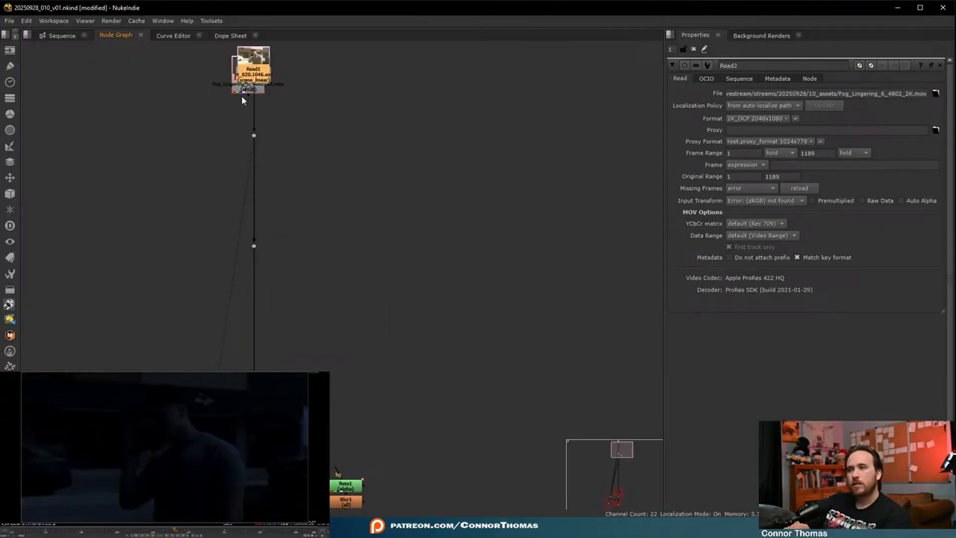
left_click_drag(243, 94, 444, 221)
left_click(787, 200)
mouse_move(796, 369)
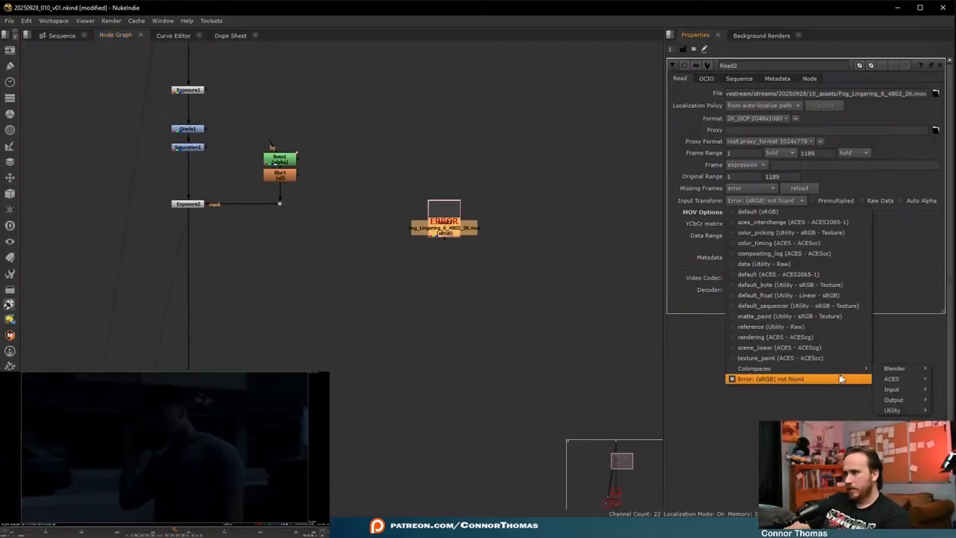
mouse_move(892, 390)
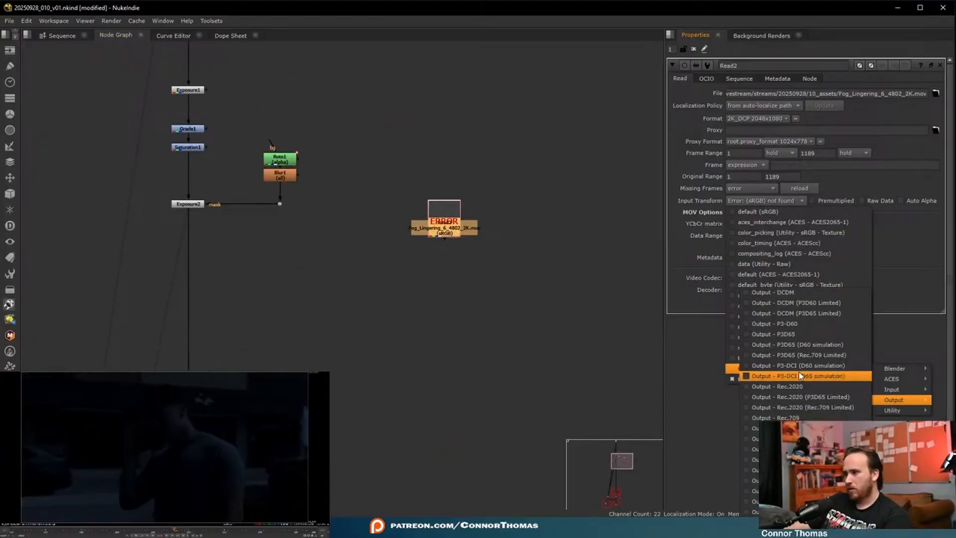
left_click(780, 418)
left_click(439, 234)
key("1")
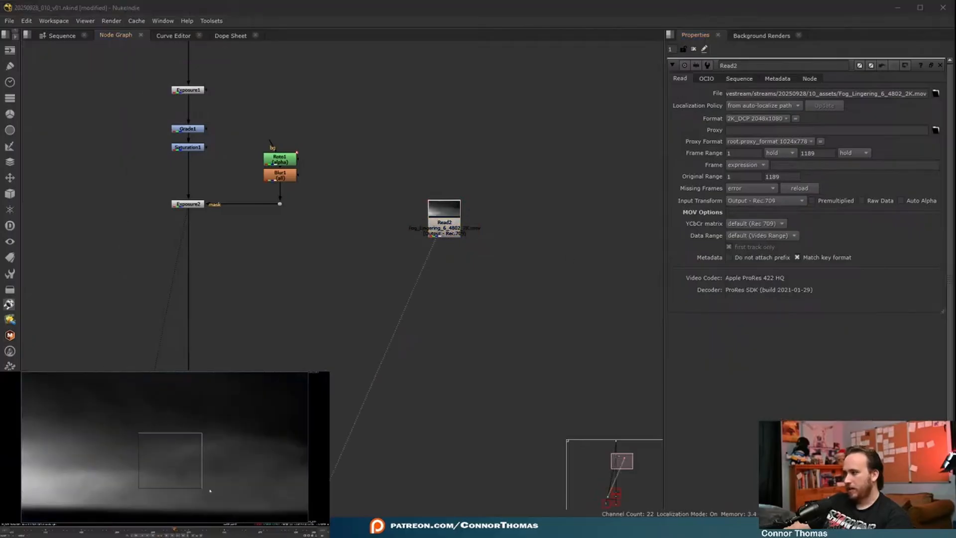
- Add a Transform node under the fog Read node and place a Merge node below it
key("t")
left_click_drag(432, 238, 444, 258)
scroll(103, 443, "down", 3)
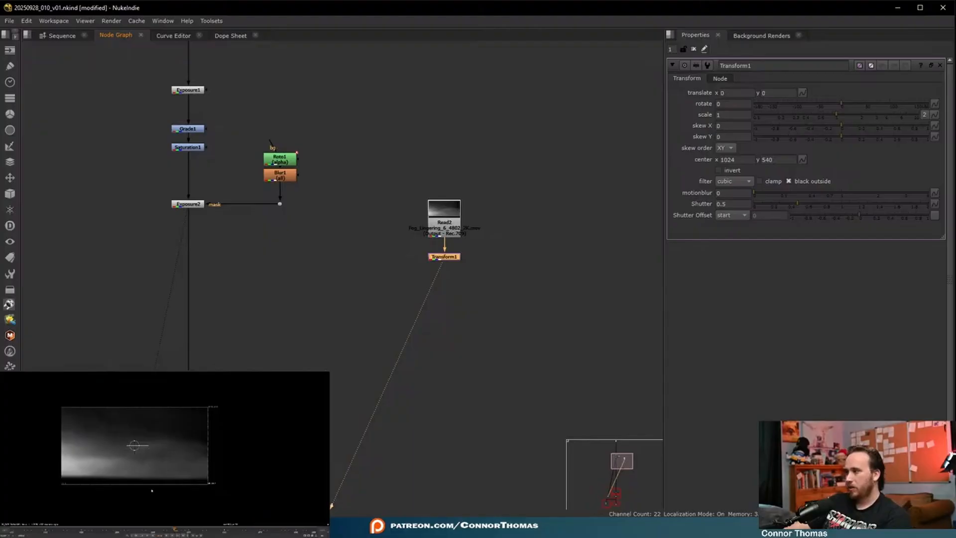
key("f")
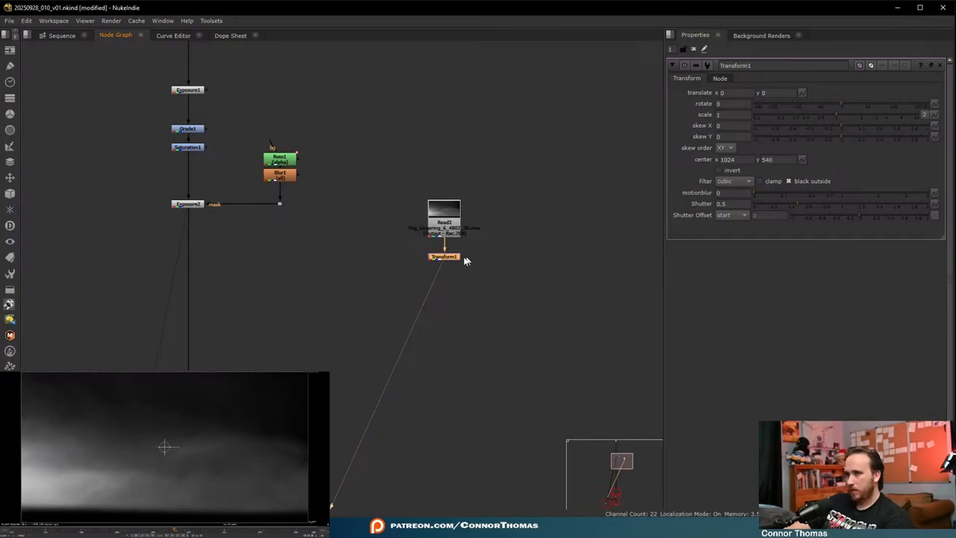
key("m")
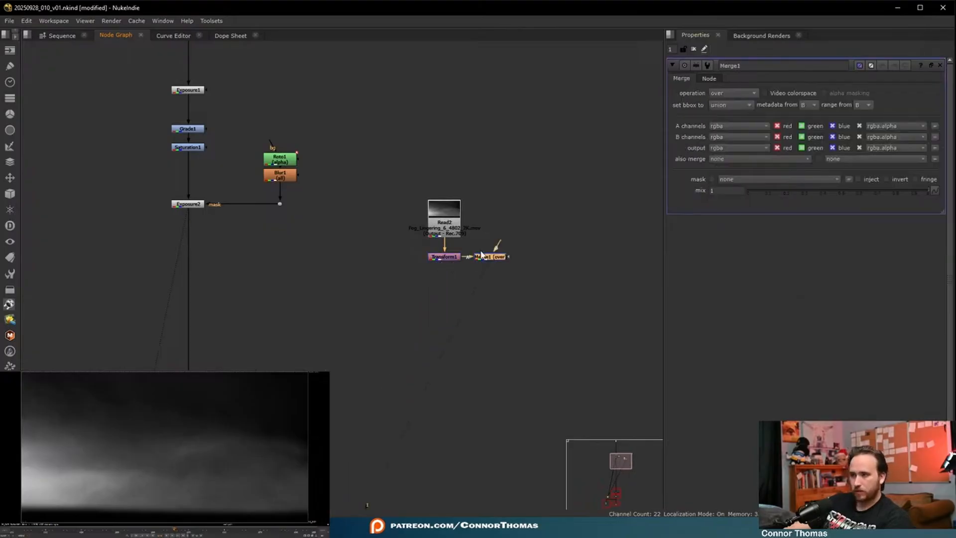
left_click(445, 305)
left_click(573, 266)
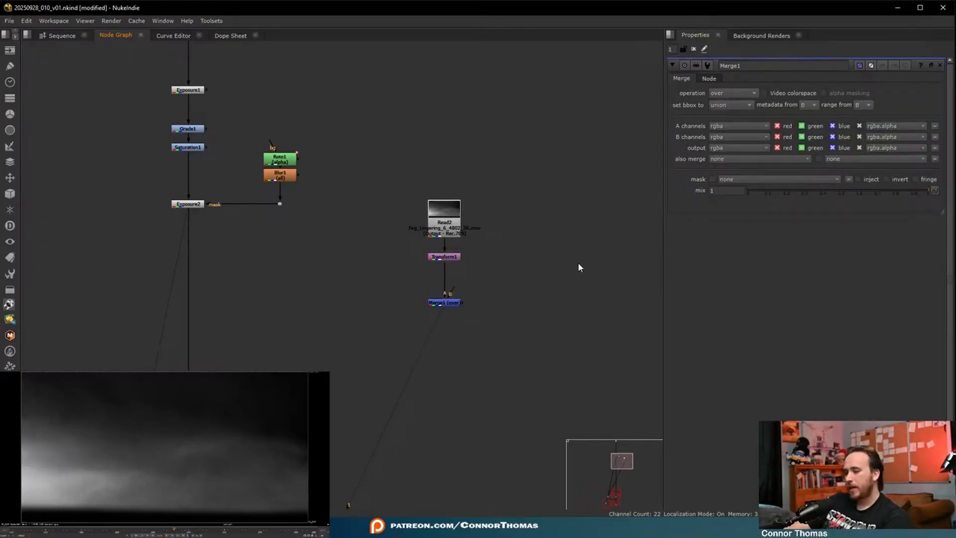
- Add a Roto node beside the fog branch and connect it through a dot to Merge1's A input, with the fog in B
key("o")
left_click_drag(577, 266, 526, 262)
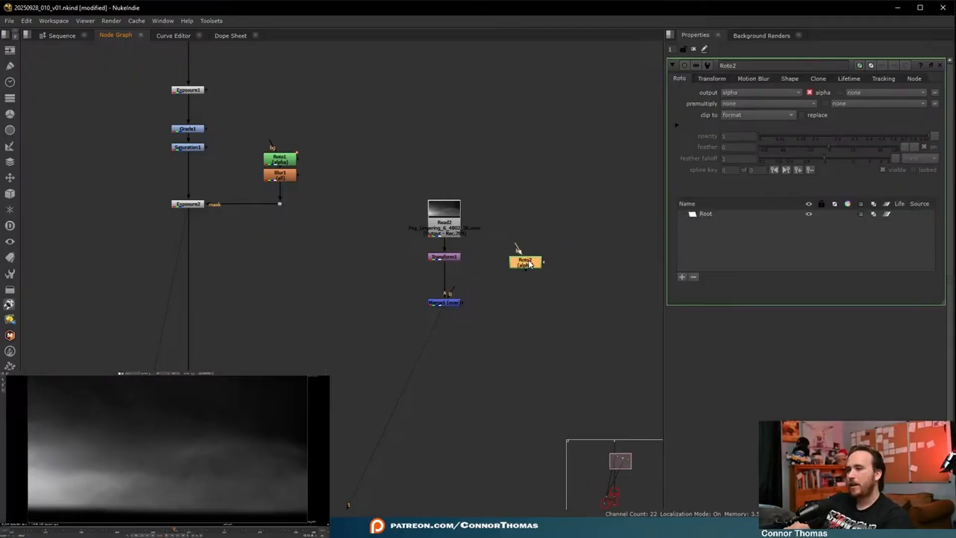
left_click_drag(452, 292, 524, 262)
left_click(451, 304)
scroll(479, 312, "up", 5)
middle_click_drag(480, 310, 409, 326)
key("shift+x")
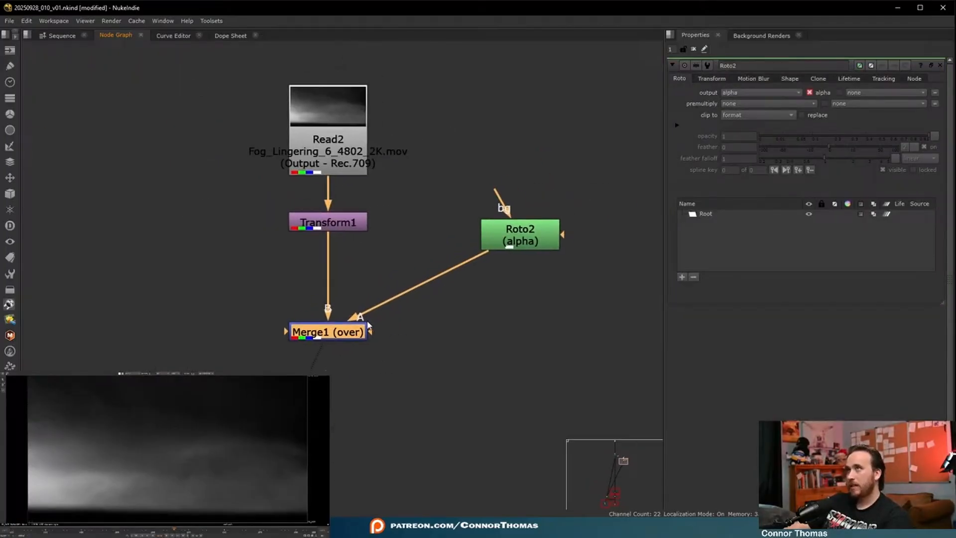
left_click_drag(417, 286, 521, 337, "ctrl")
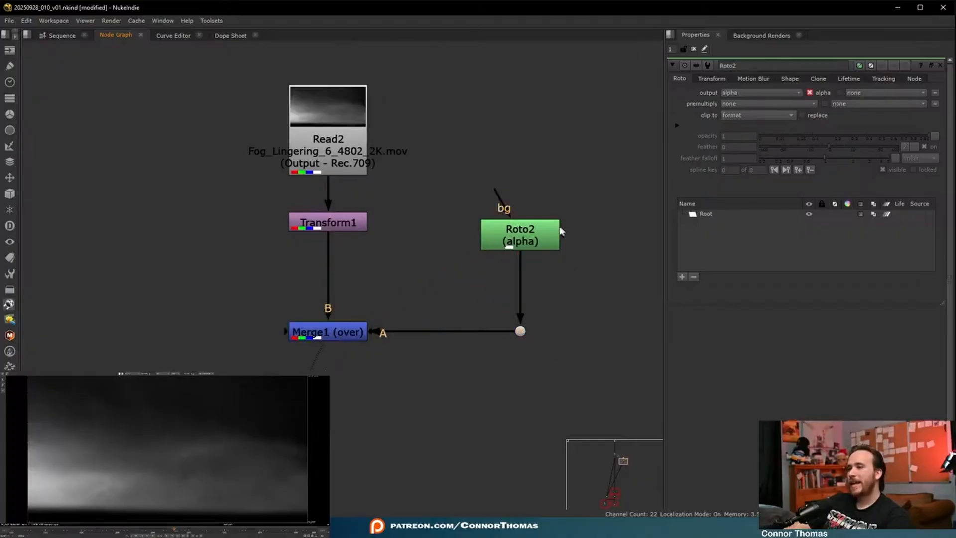
- Show the original plate and draw a closed Bezier shape in Roto2 across the lower plate, extending below the frame
left_click(545, 238)
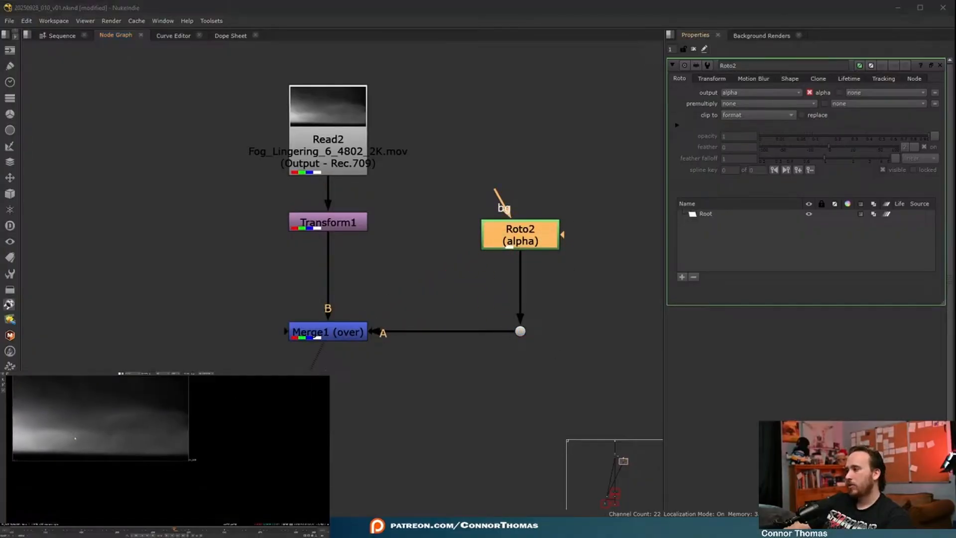
scroll(543, 280, "down", 5)
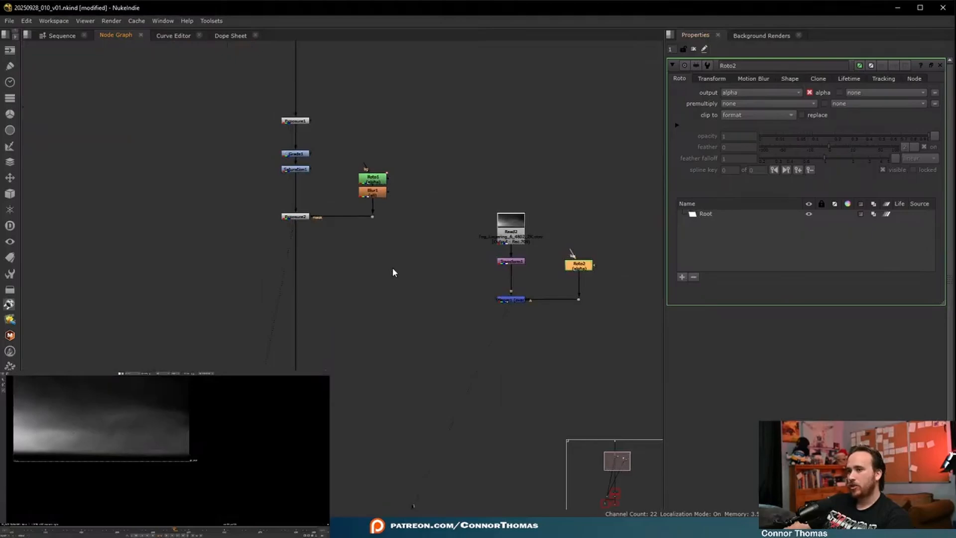
middle_click_drag(330, 93, 292, 280)
left_click_drag(227, 133, 369, 218)
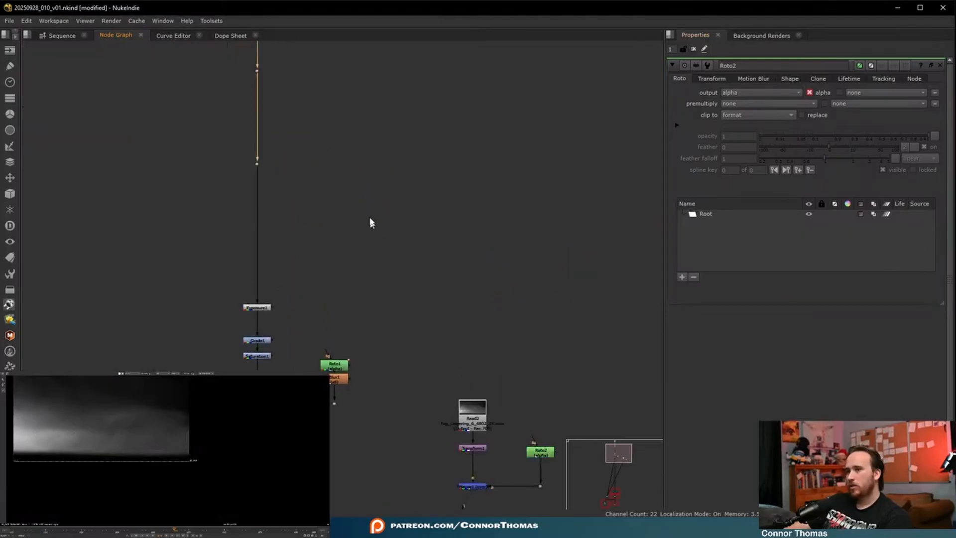
key("1")
middle_click_drag(49, 456, 61, 459)
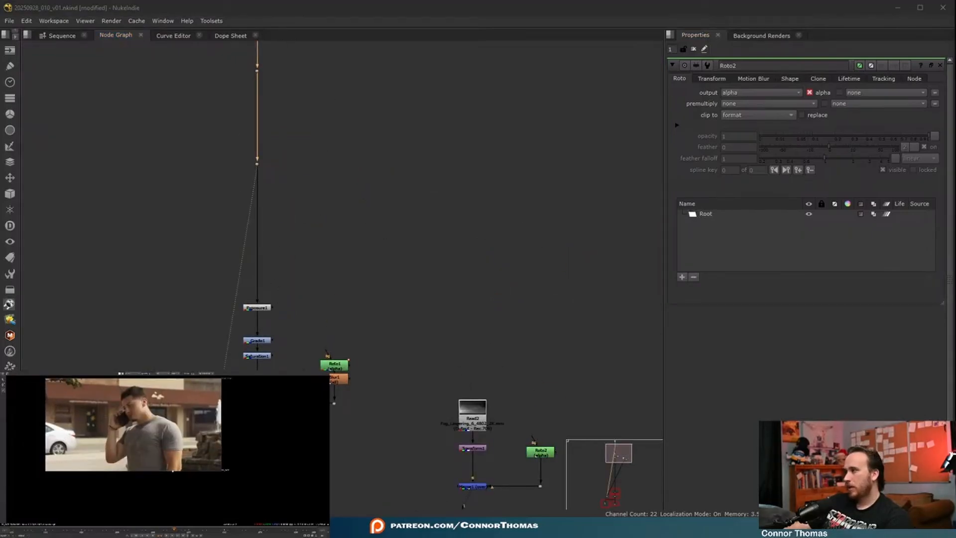
left_click_drag(32, 464, 43, 464)
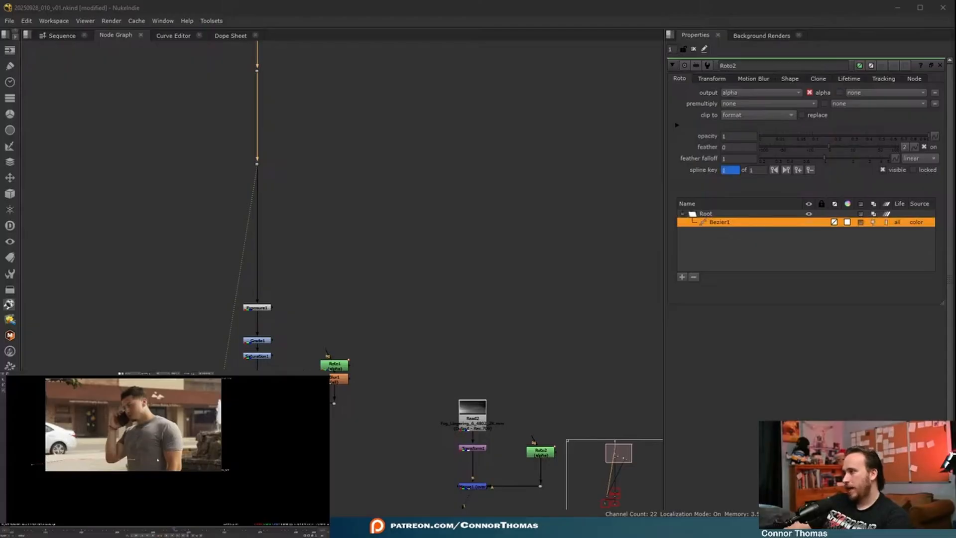
left_click_drag(160, 458, 190, 449)
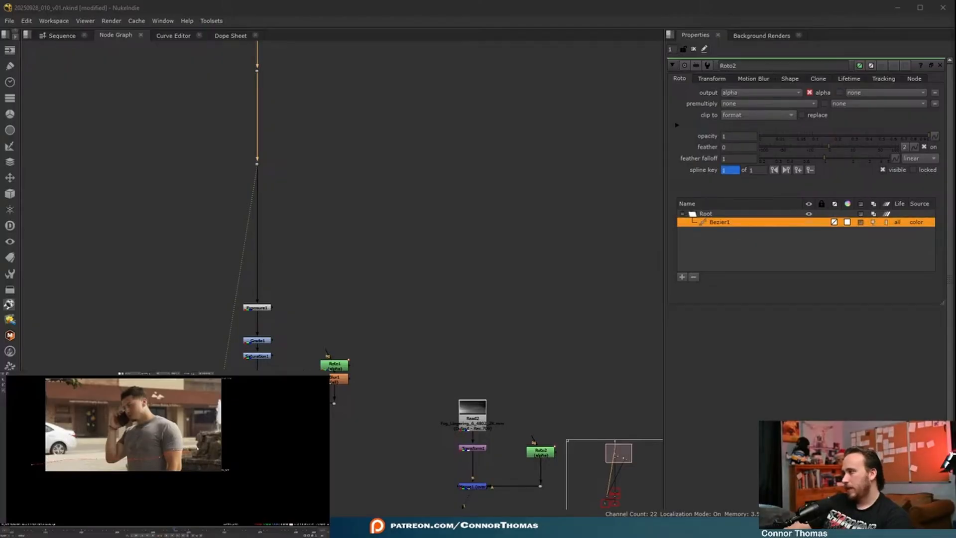
scroll(200, 444, "up", 8)
scroll(182, 437, "down", 8)
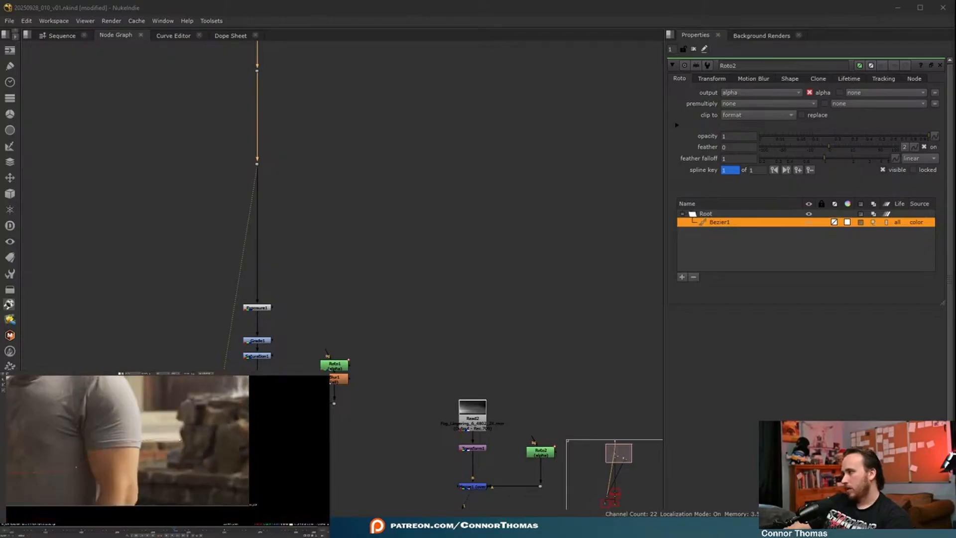
middle_click_drag(210, 440, 194, 442)
left_click(243, 444)
scroll(195, 440, "down", 3)
left_click_drag(246, 480, 206, 498)
left_click_drag(84, 510, 53, 496)
left_click(82, 453)
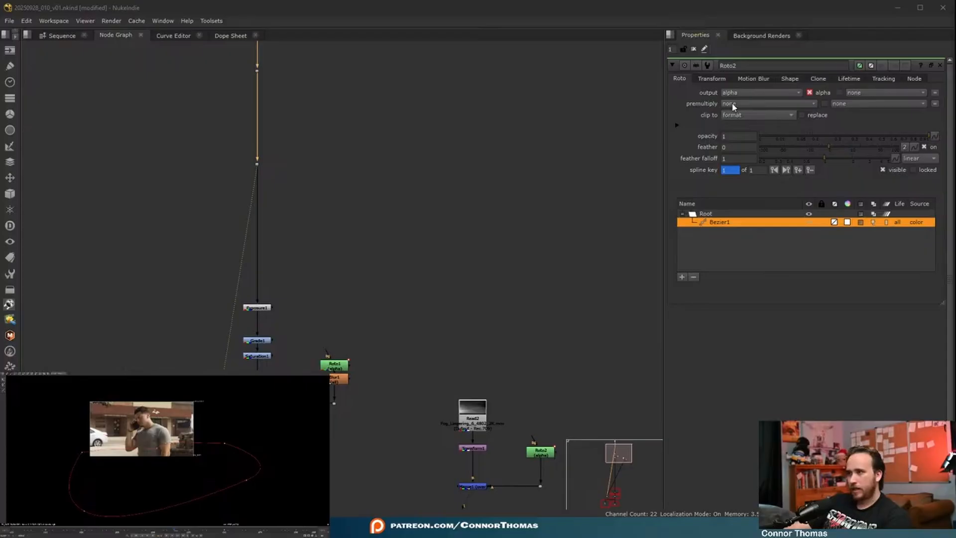
- Move the shape's lower points above the frame so the Roto2 mask covers the upper part of the plate
middle_click_drag(610, 351, 541, 184)
left_click_drag(85, 511, 85, 377)
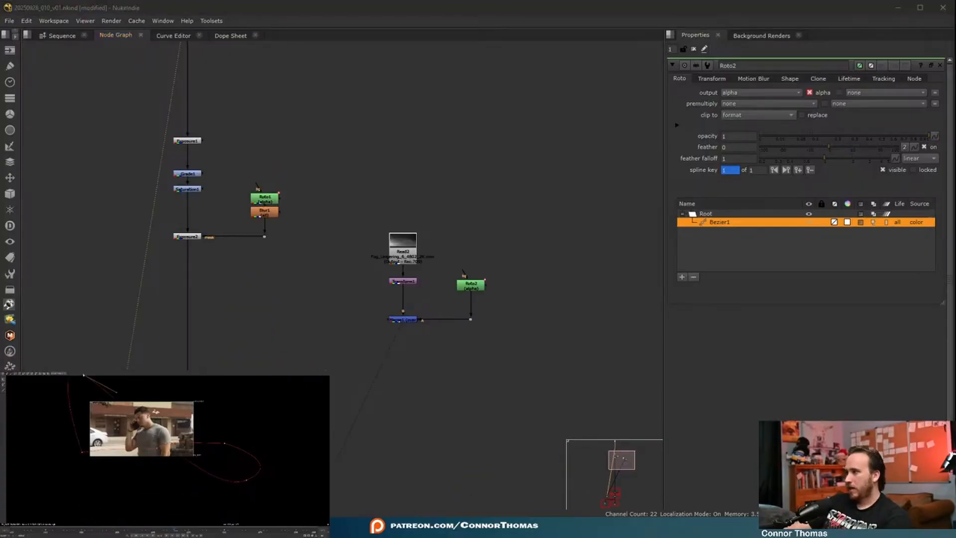
left_click_drag(248, 482, 237, 371)
middle_click_drag(234, 386, 235, 403)
scroll(381, 299, "up", 3)
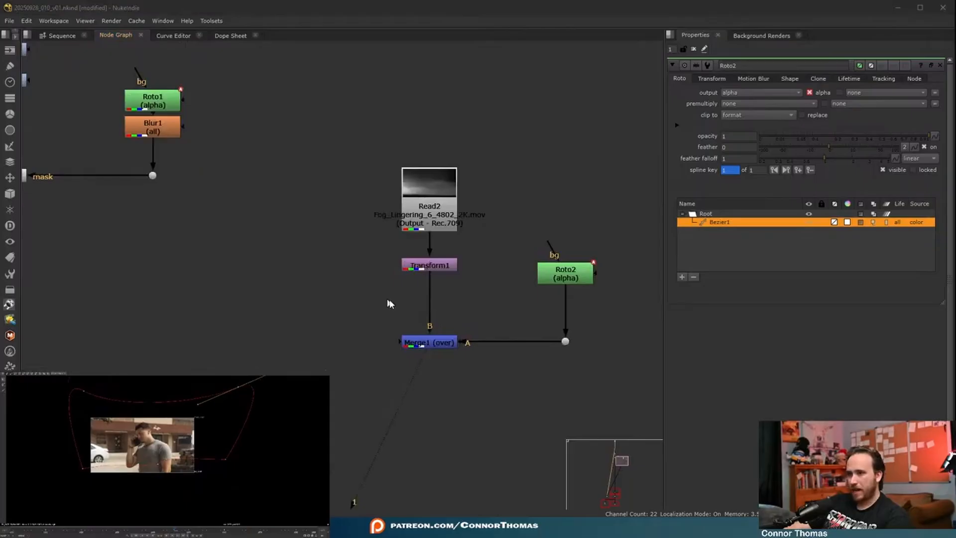
- Set Roto2 to premultiply rgba, change Merge1's operation to mask, and view the masked fog
left_click(728, 104)
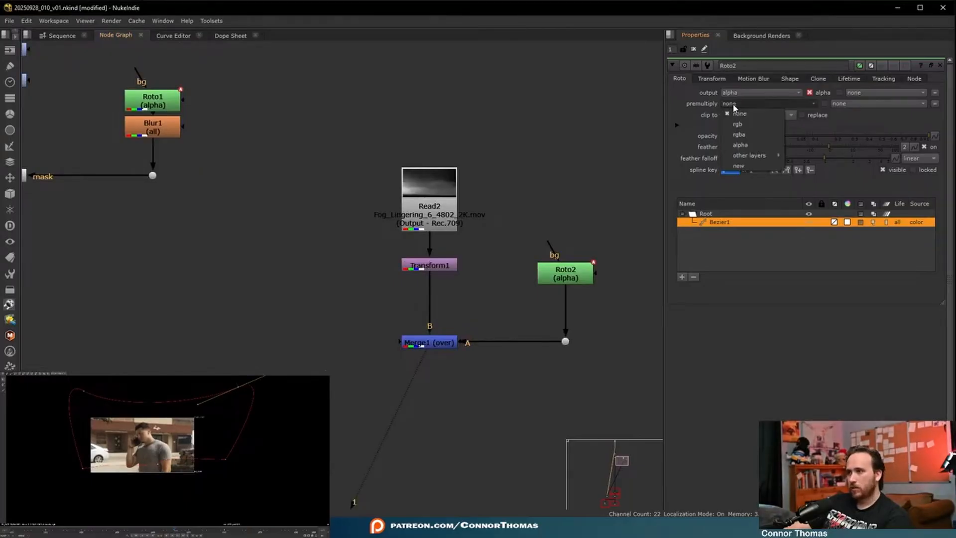
left_click(747, 135)
left_click(442, 343)
double_click(442, 343)
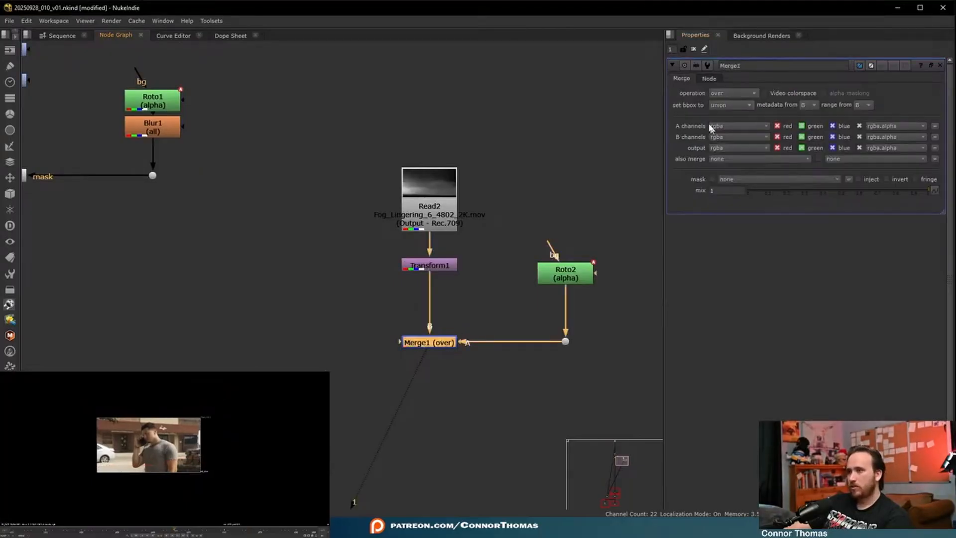
left_click(718, 93)
left_click(740, 164)
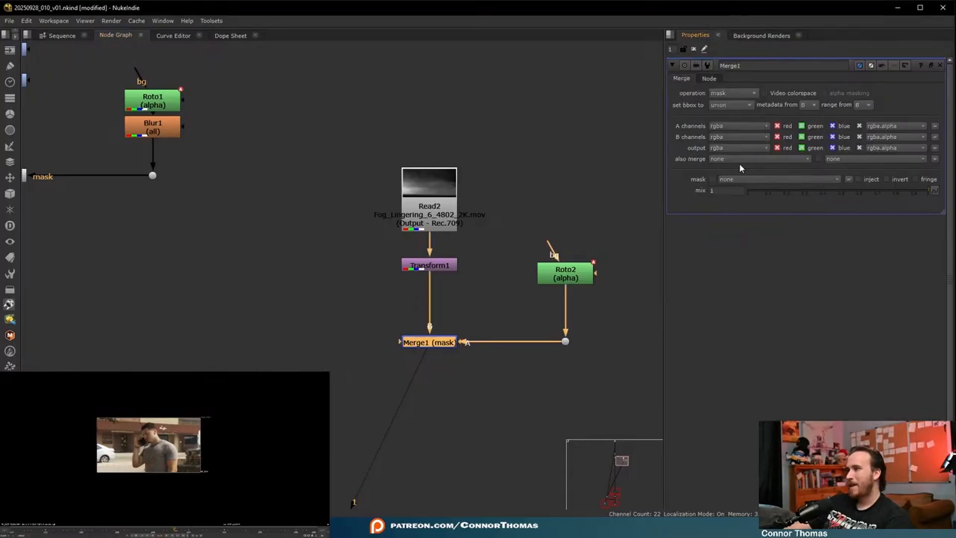
left_click(482, 387)
key("1")
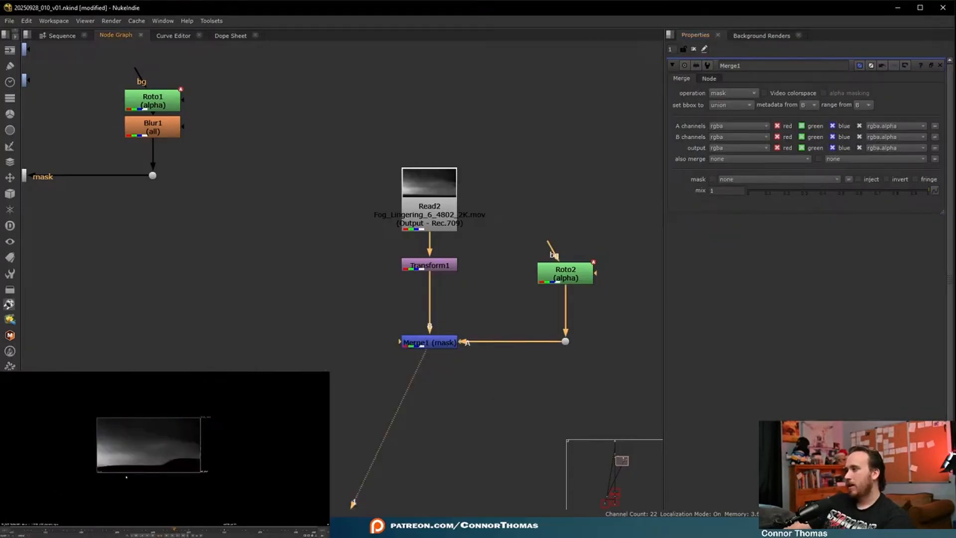
- Add a Blur node below Roto2 and set its size to 100 to soften the fog mask
scroll(468, 366, "up", 3)
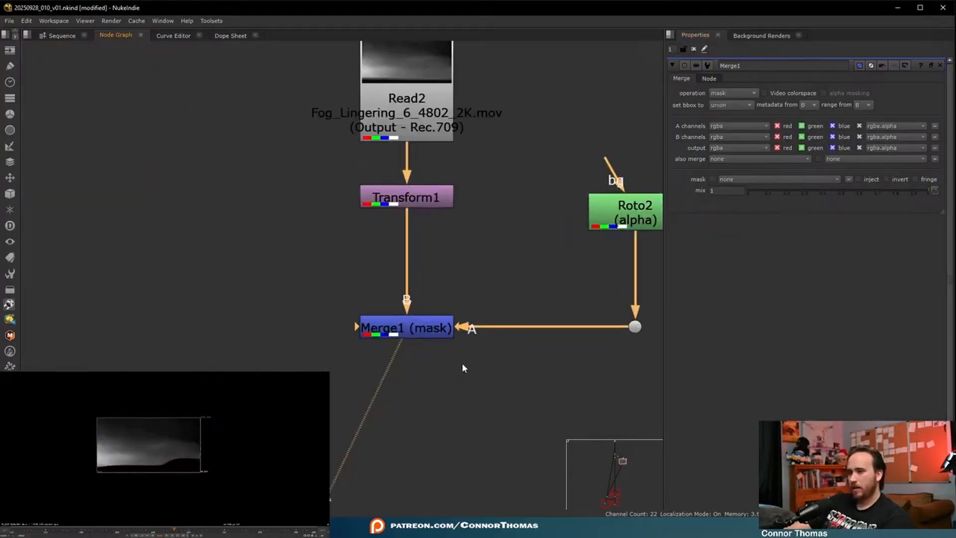
left_click(645, 219)
key("b")
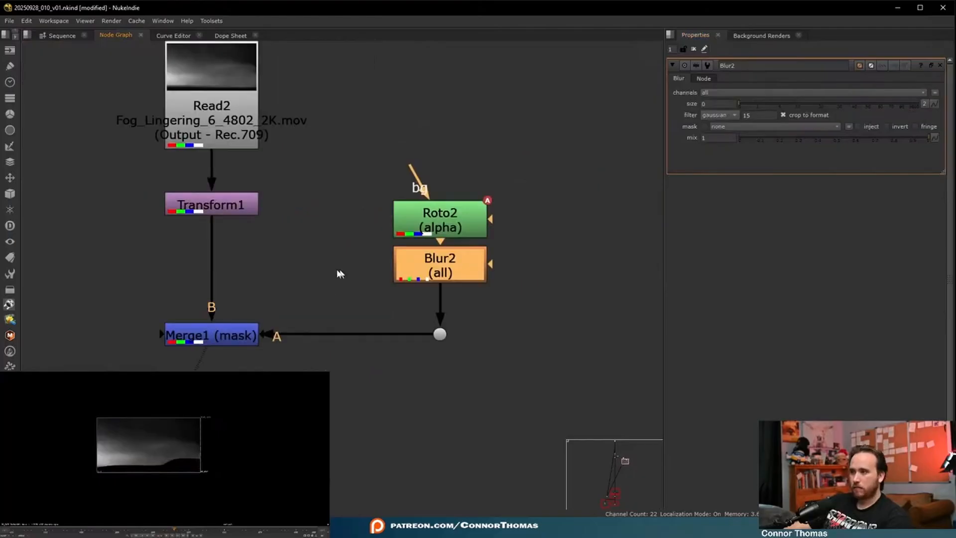
left_click_drag(752, 107, 919, 105)
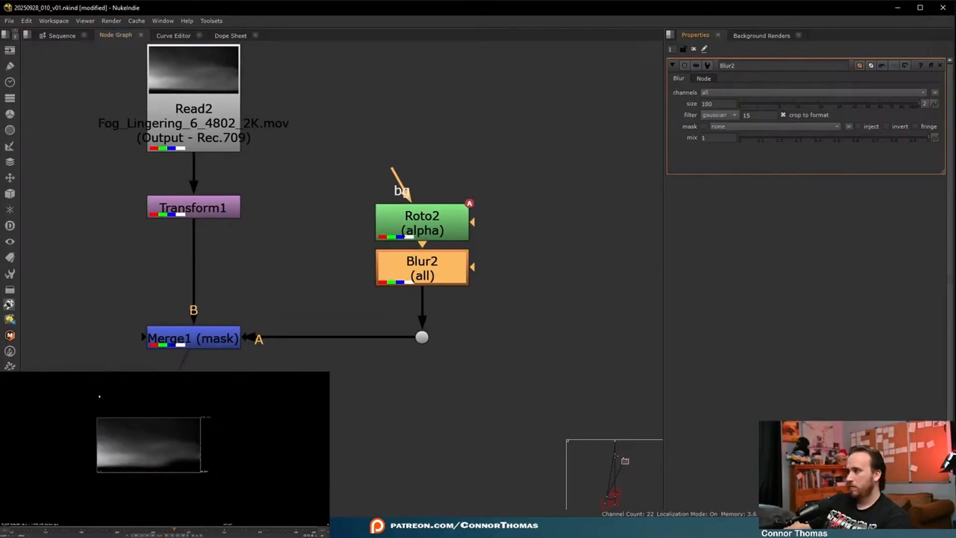
left_click_drag(729, 104, 556, 90)
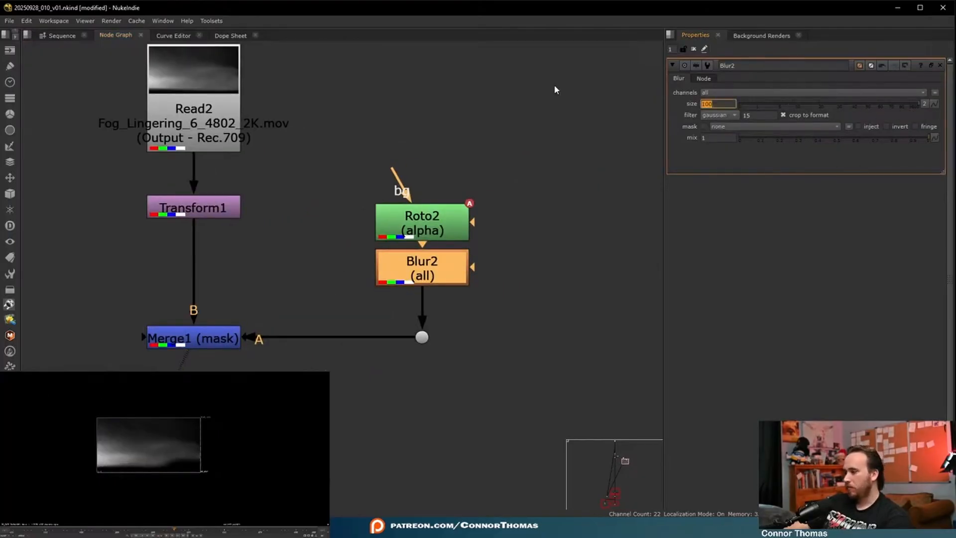
- Delete the spline keyframe from Bezier1 in Roto2
double_click(422, 222)
left_click(723, 222)
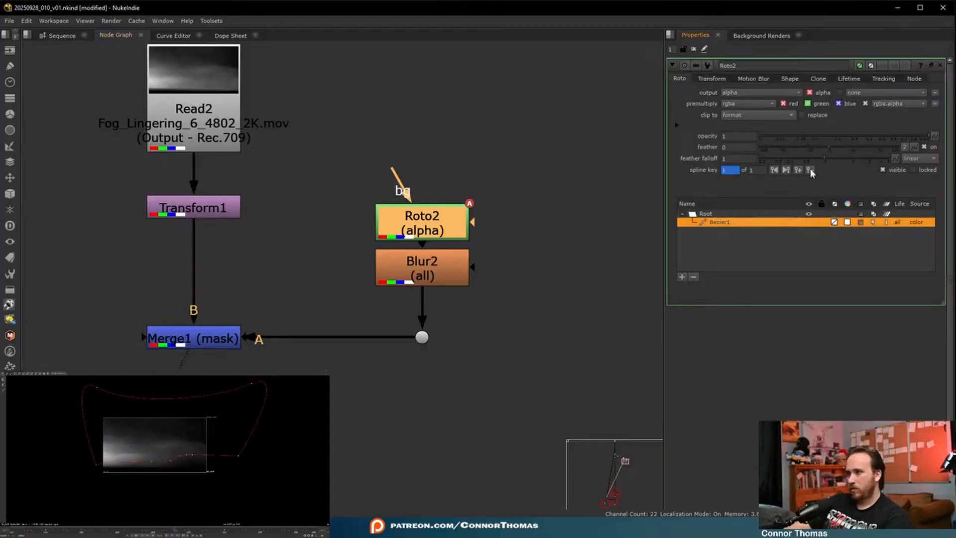
left_click(48, 374)
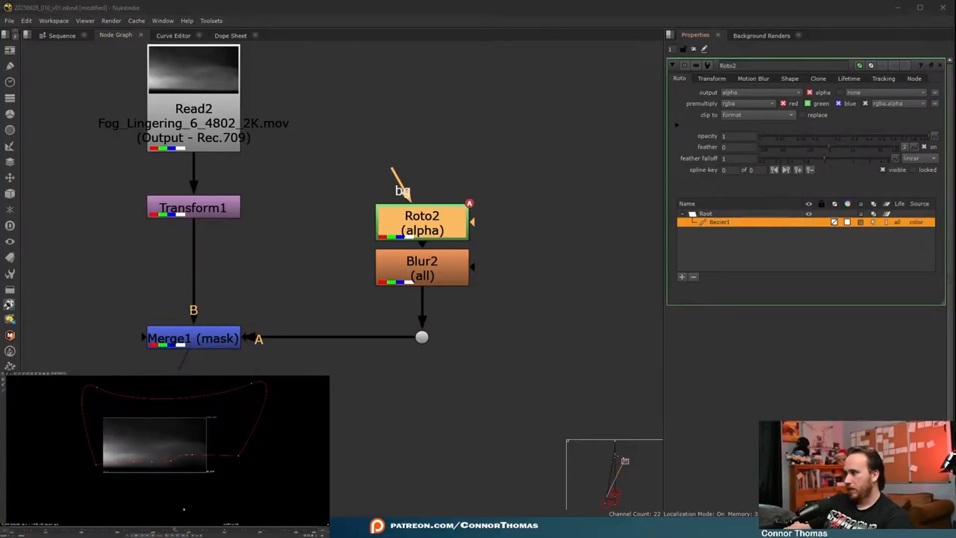
- Tidy the fog branch by raising Roto2 and Blur2 above the dot that feeds Merge1
left_click(524, 446)
scroll(335, 393, "down", 2)
scroll(294, 375, "up", 2)
left_click(246, 352)
scroll(249, 303, "down", 1)
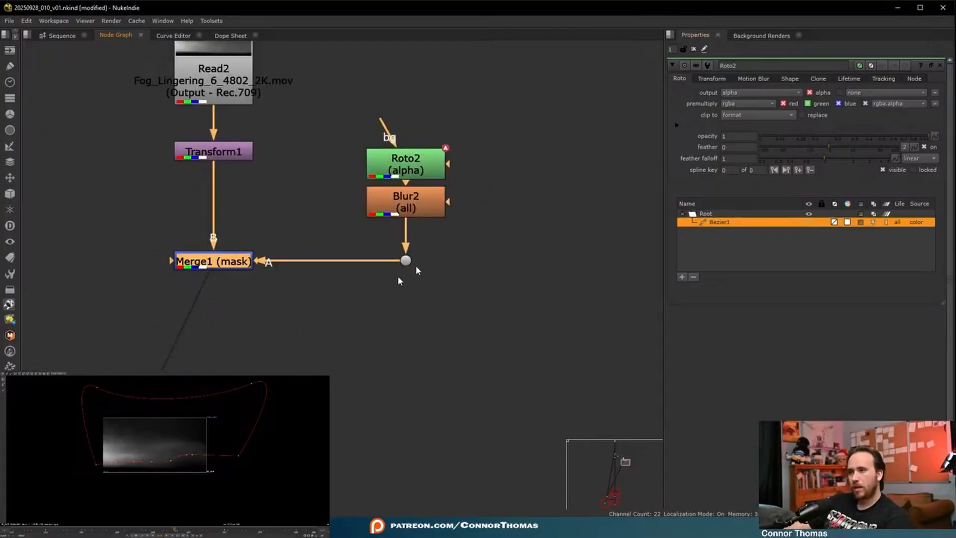
middle_click_drag(378, 158, 358, 211)
left_click_drag(321, 139, 470, 291)
left_click_drag(415, 261, 414, 178)
left_click(453, 273)
left_click(407, 177)
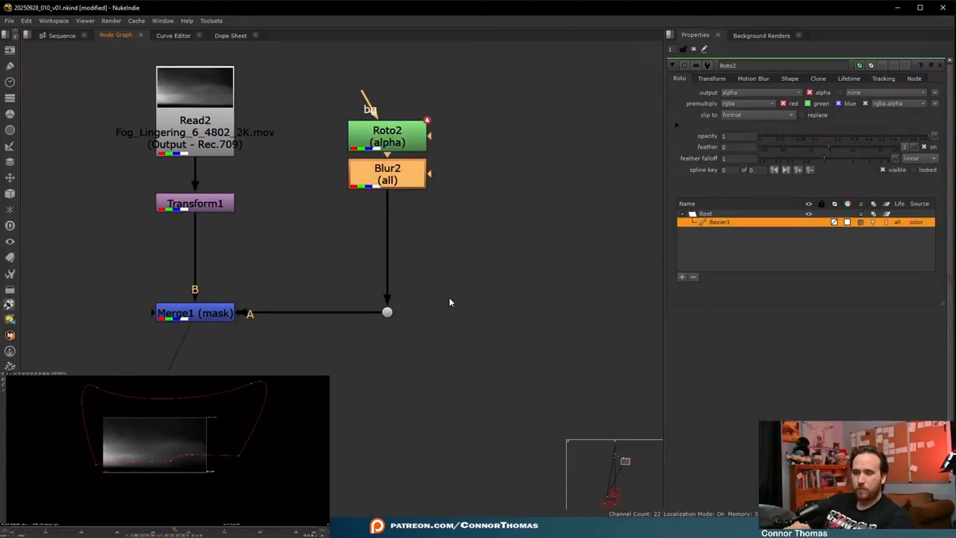
- Add a second Merge node below Merge1 and connect a new Roto node to its A input
left_click(180, 314)
key("m")
left_click_drag(301, 309, 391, 320)
key("o")
middle_click_drag(228, 426, 413, 348)
scroll(412, 348, "down", 2)
scroll(301, 328, "down", 1)
middle_click_drag(191, 163, 187, 233)
- View the plate and begin a Bezier in Roto3 at the lower edge of the stone pile beside the man
left_click(249, 294)
key("1")
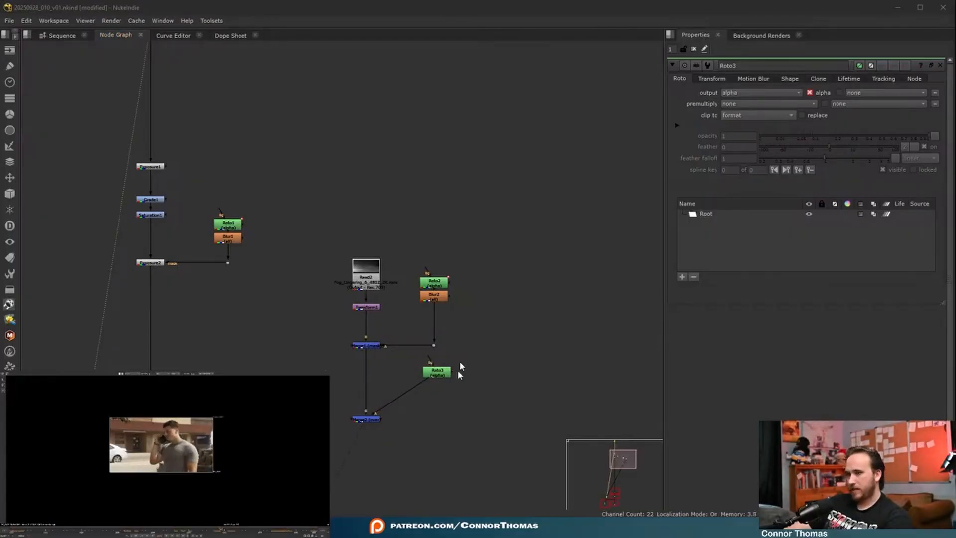
scroll(443, 390, "up", 4)
left_click(427, 355)
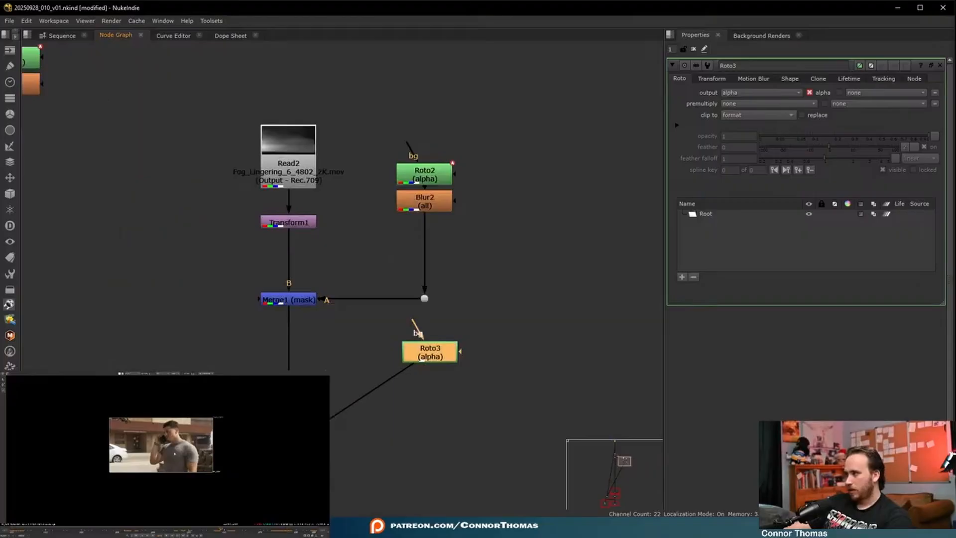
scroll(150, 475, "up", 8)
middle_click_drag(155, 472, 125, 494)
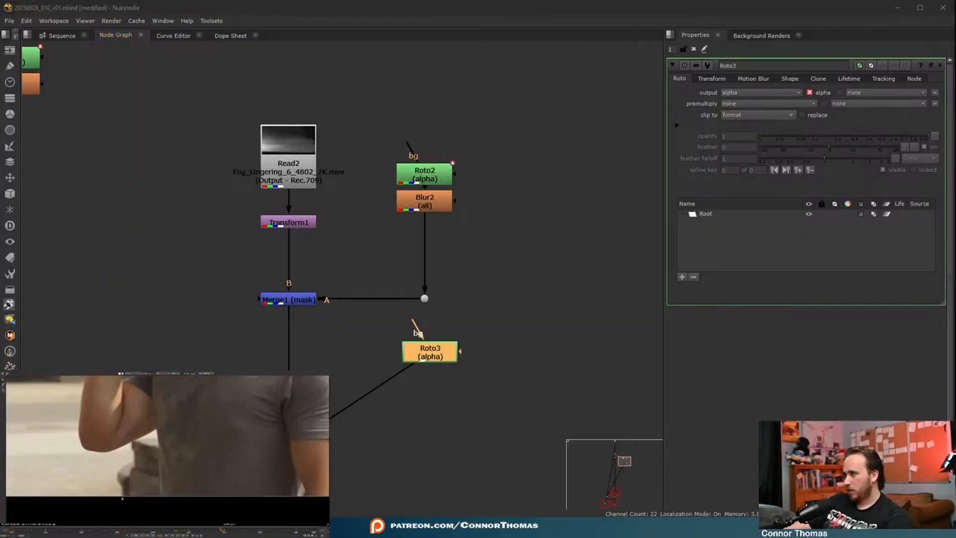
left_click(123, 497)
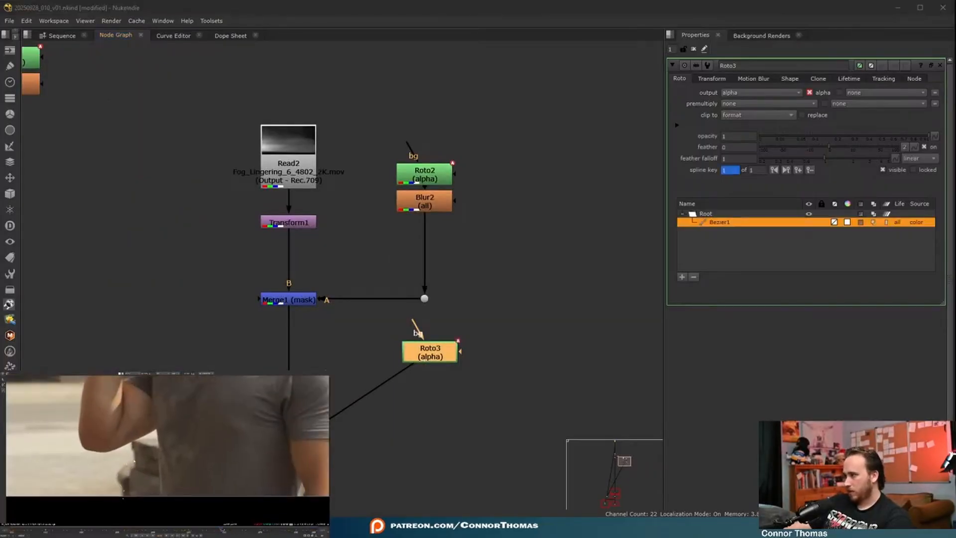
middle_click_drag(163, 441, 86, 443)
left_click(67, 530)
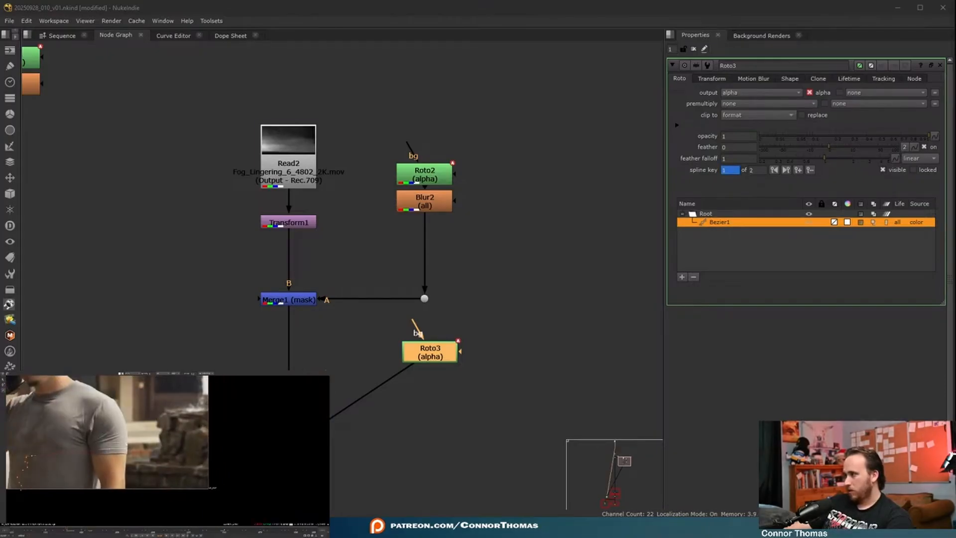
- Continue the Roto3 Bezier up the side of the stone pile and along its top edge to the frame border
scroll(156, 434, "up", 5)
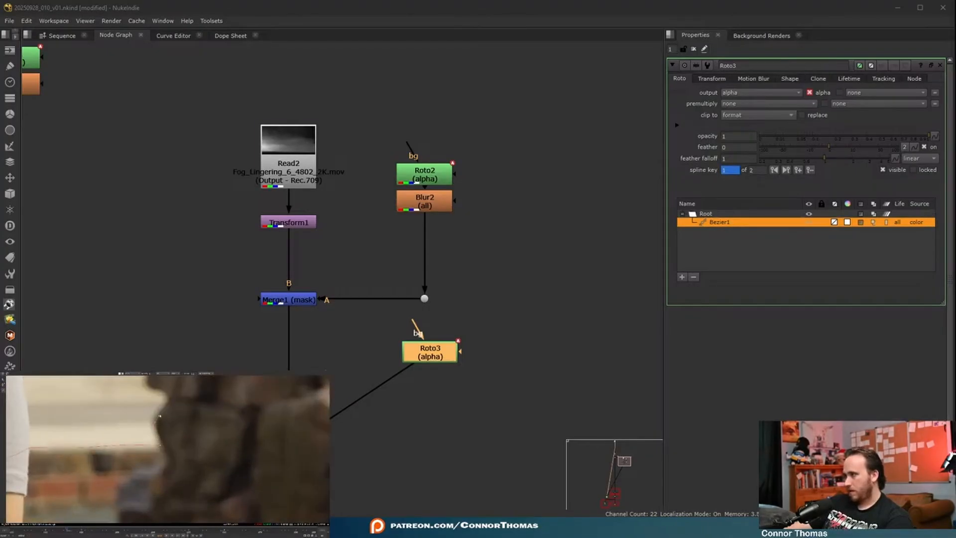
middle_click_drag(169, 399, 162, 473)
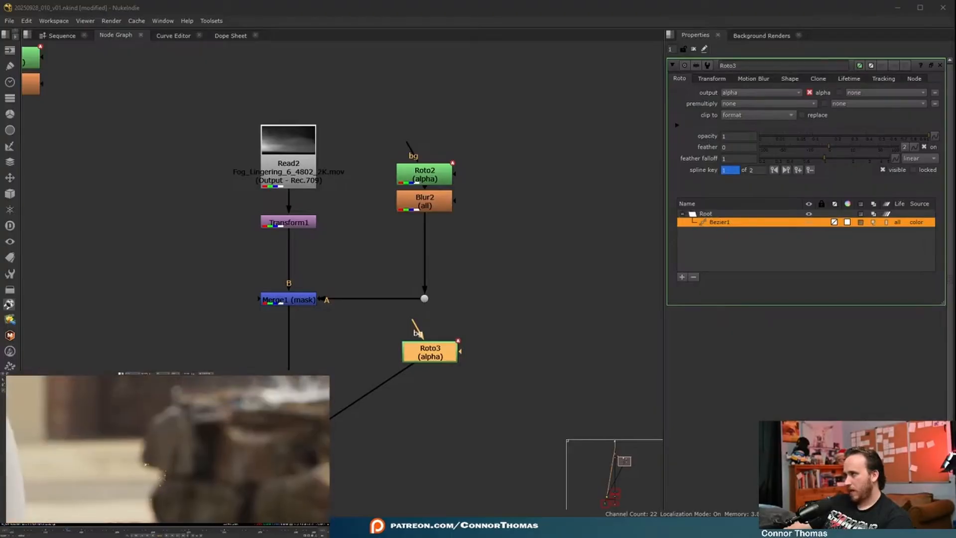
left_click(162, 412)
middle_click_drag(177, 395, 123, 443)
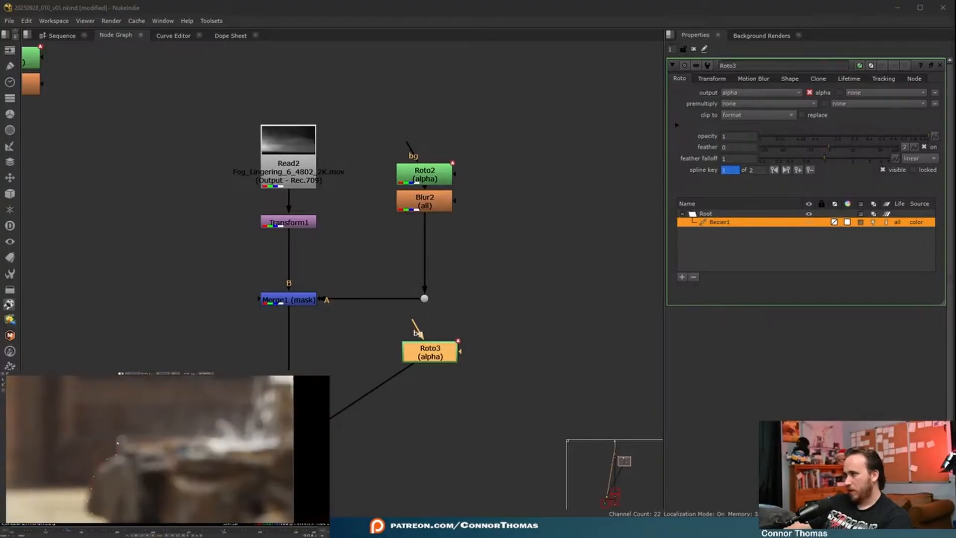
middle_click_drag(117, 442, 16, 428)
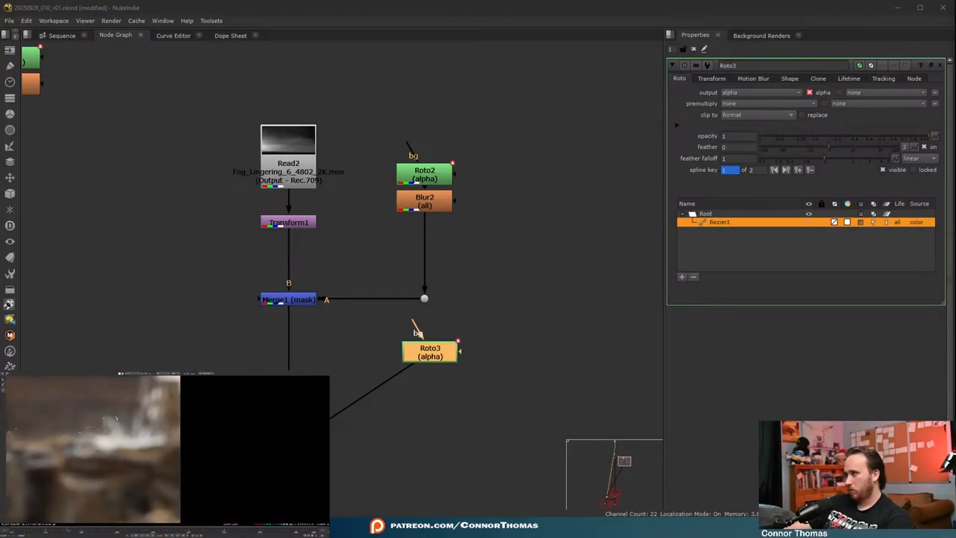
scroll(130, 437, "down", 5)
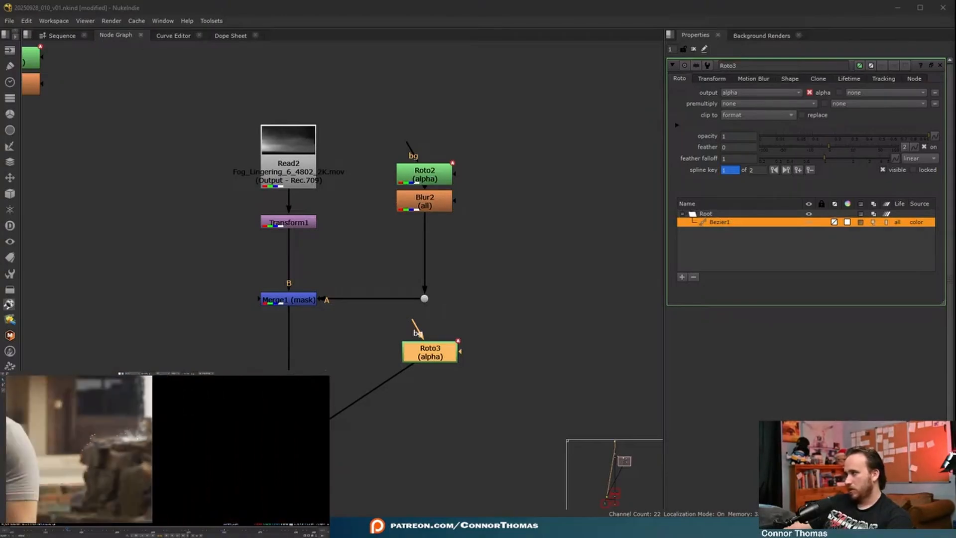
scroll(142, 427, "up", 3)
middle_click_drag(146, 413, 131, 456)
scroll(131, 457, "down", 3)
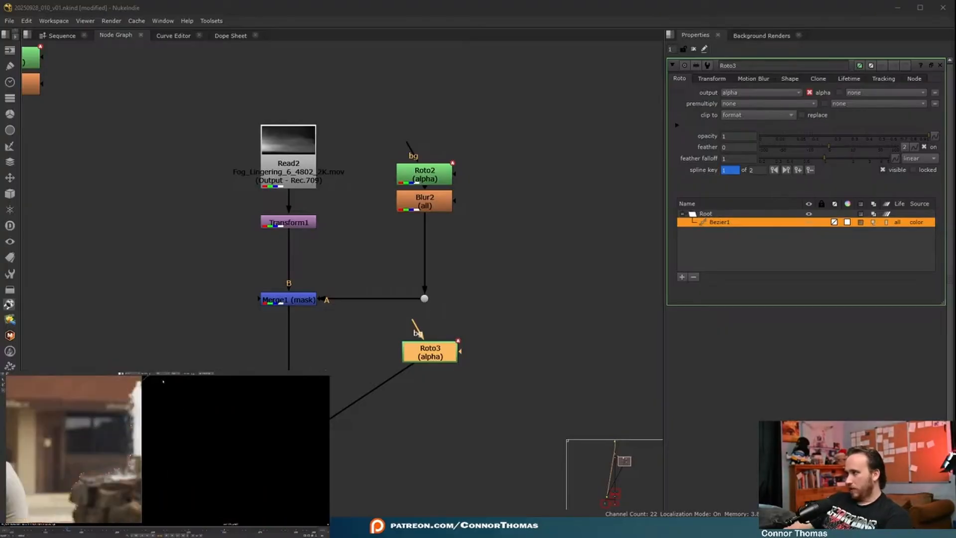
- Close the Roto3 Bezier with wide points beyond the plate's right and lower borders, enclosing the stone pile
scroll(230, 488, "down", 4)
scroll(191, 414, "down", 3)
middle_click_drag(209, 478, 194, 396)
left_click_drag(222, 488, 150, 441)
key("Return")
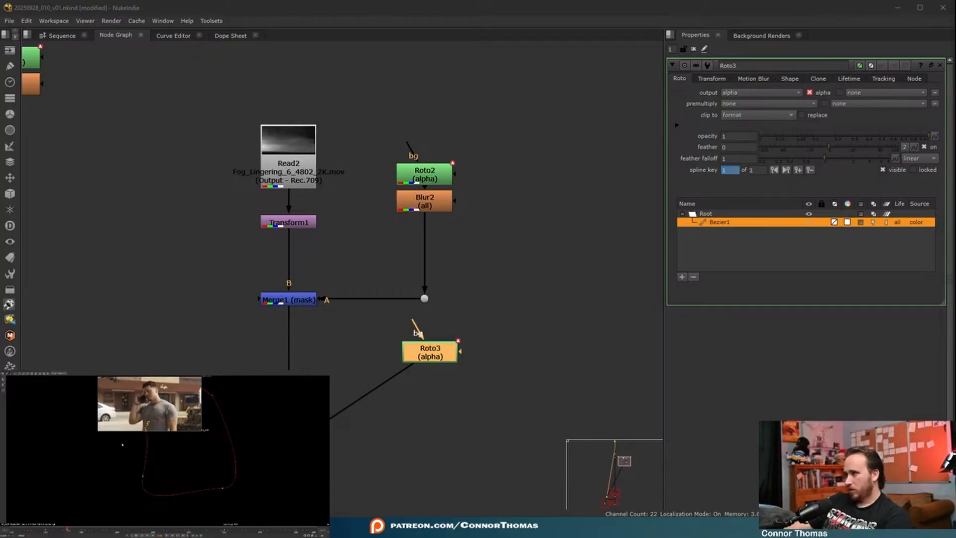
key("f")
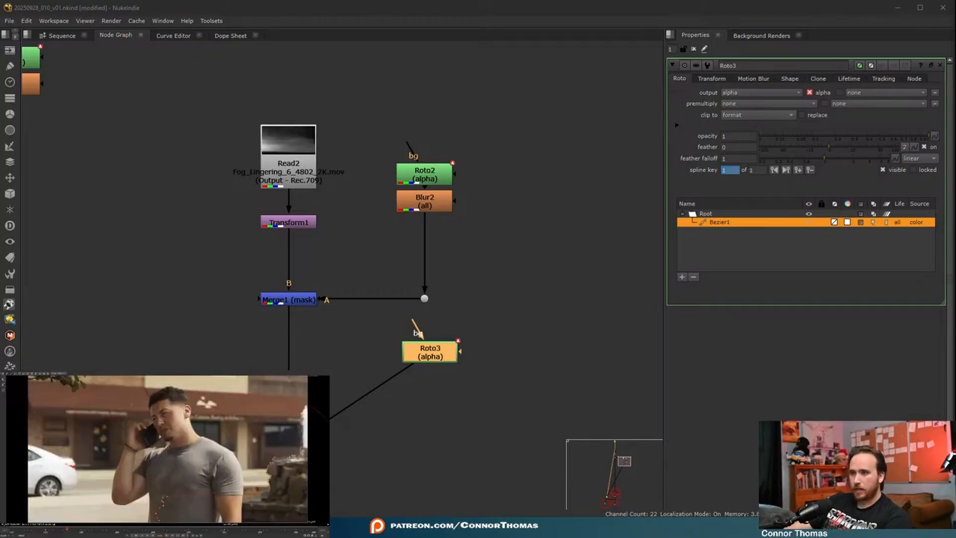
- Set Roto3's premultiply to rgba and add a Blur node below it with size 19.5
left_click(727, 104)
left_click(734, 144)
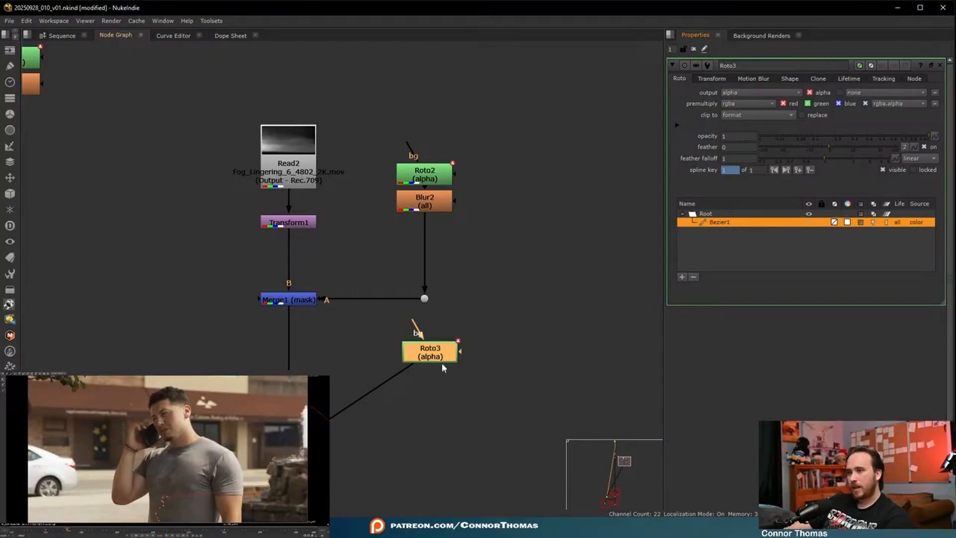
key("b")
left_click_drag(771, 104, 818, 107)
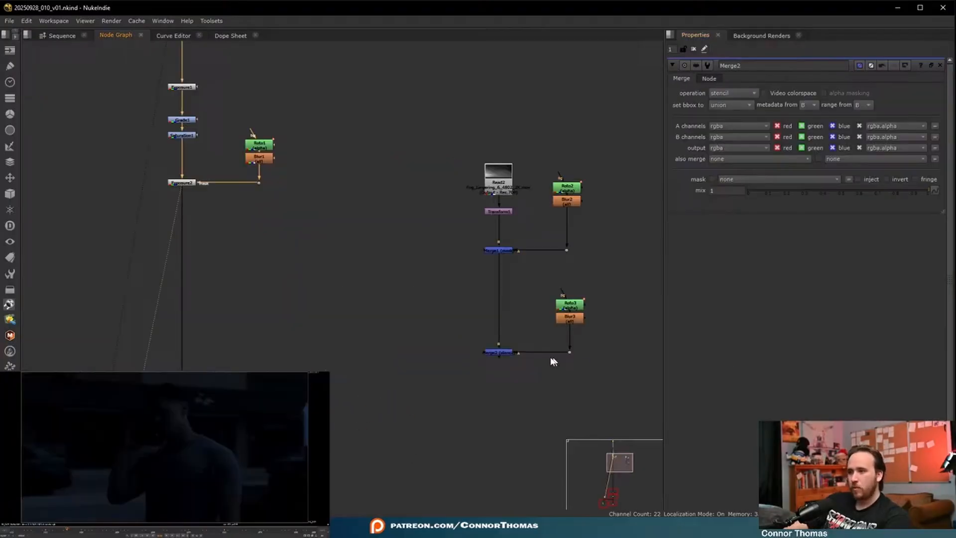
- Merge the fog over the darkened plate with a new over Merge node, view it, and route the fog connection through a dot
key("m")
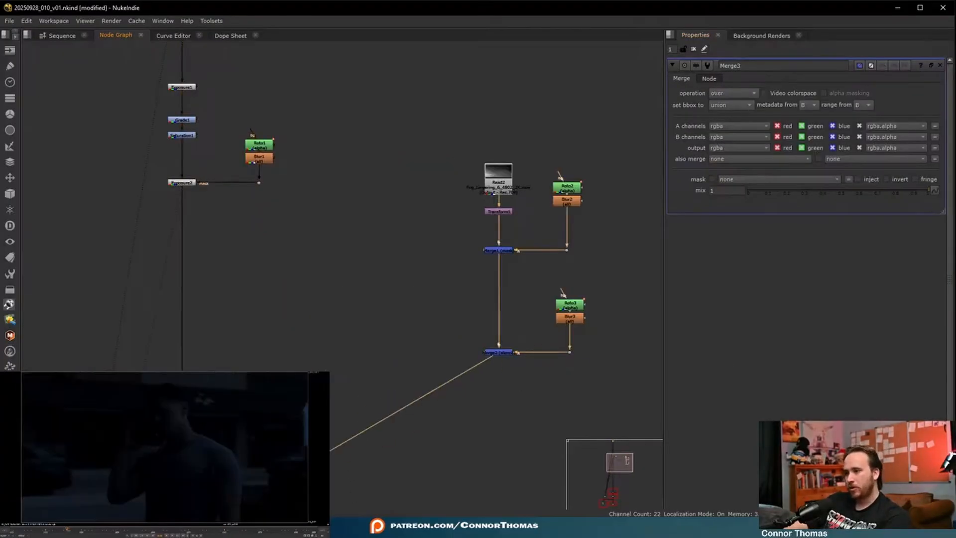
left_click_drag(279, 480, 182, 482)
key("1")
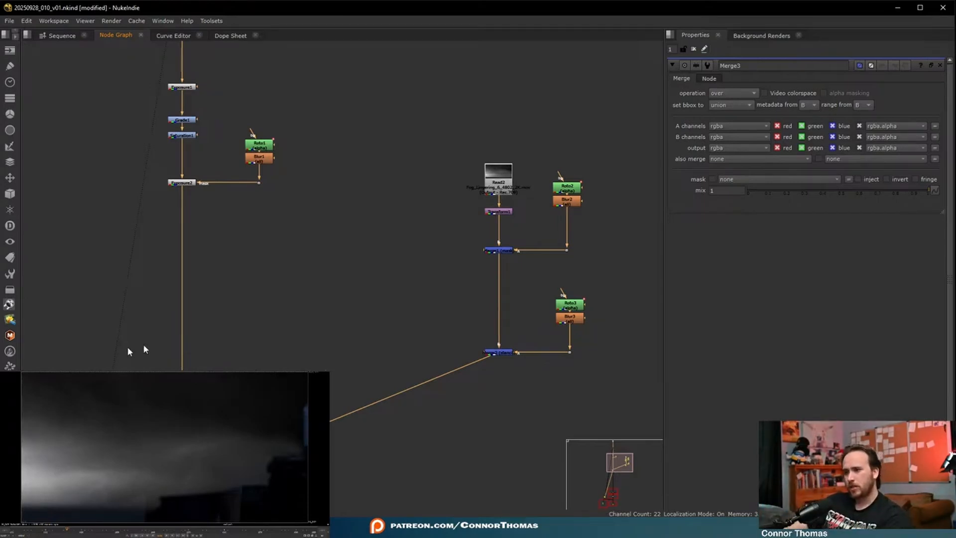
middle_click_drag(415, 410, 369, 360)
left_click_drag(297, 366, 453, 431, "ctrl")
- Add a Grade node below Merge2, sample a dark blue from the plate as its gain colour, and set multiply to 2.3
key("g")
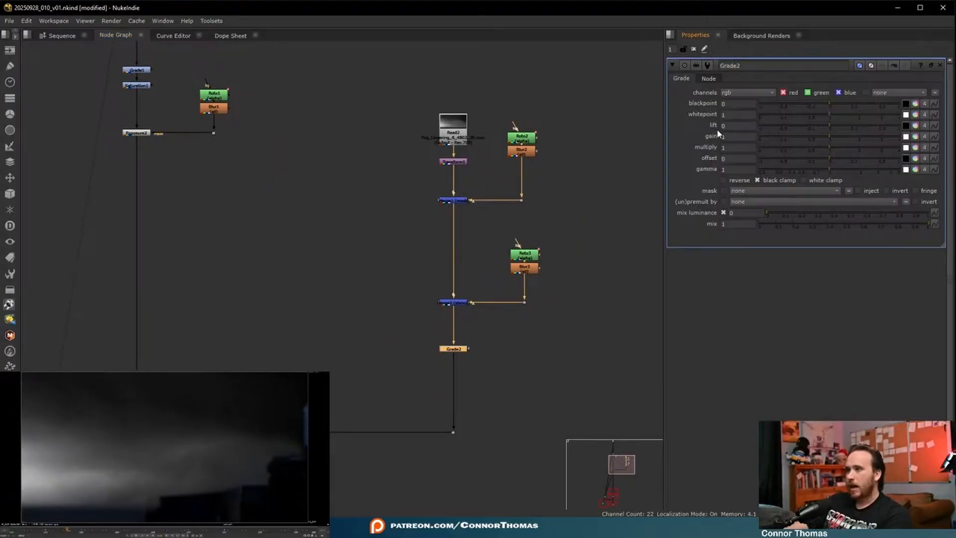
left_click_drag(836, 141, 783, 141)
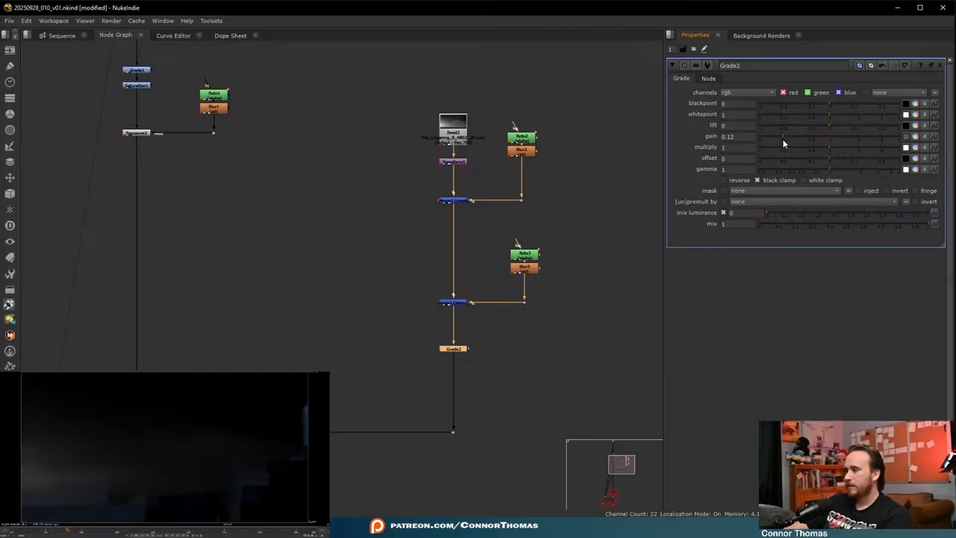
left_click(906, 137)
mouse_move(70, 509)
left_mouse_down("ctrl")
mouse_move(232, 506)
mouse_move(76, 502)
left_mouse_up("ctrl")
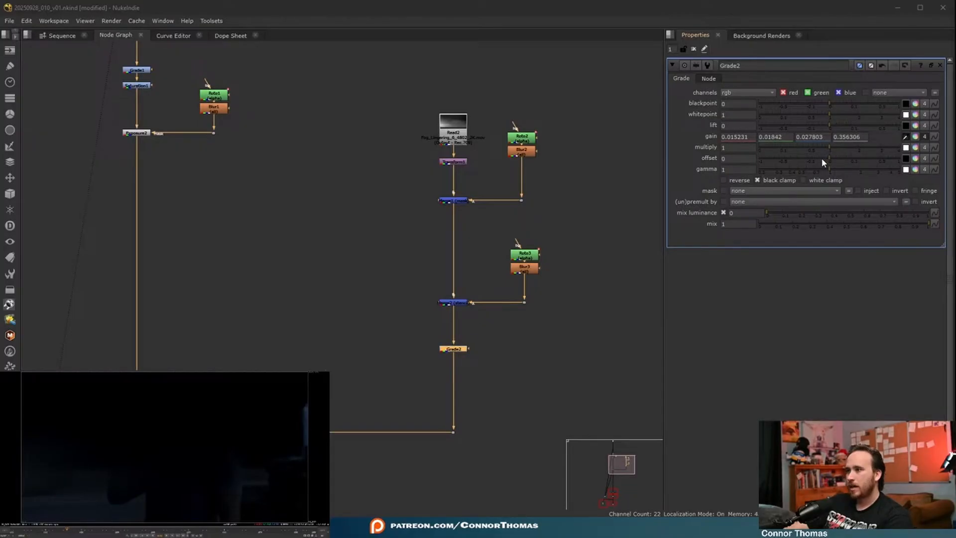
left_click_drag(830, 148, 865, 151)
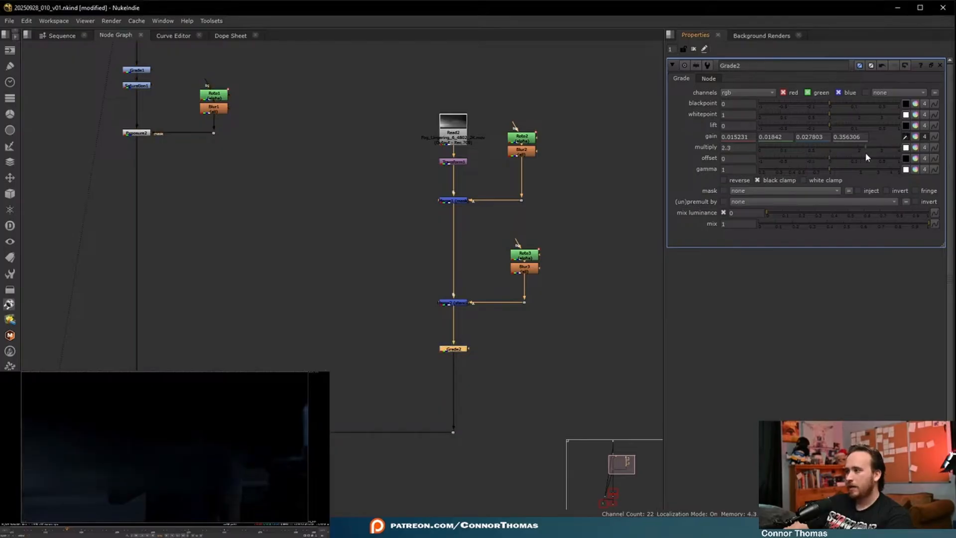
left_click_drag(188, 454, 244, 500)
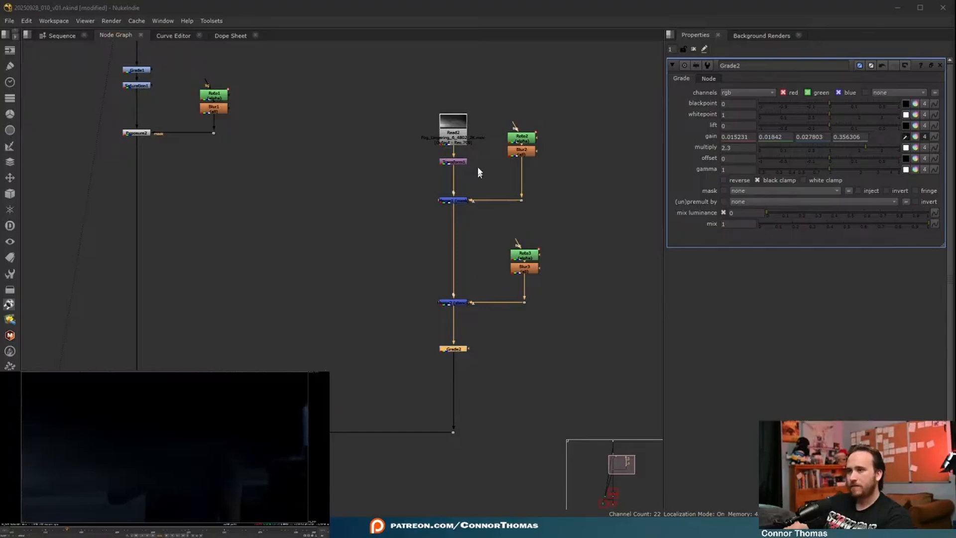
- View the raw fog clip, raise Read2 to make room, and insert a Grade node between Read2 and Transform1
left_click(482, 194)
left_click_drag(42, 473, 58, 488)
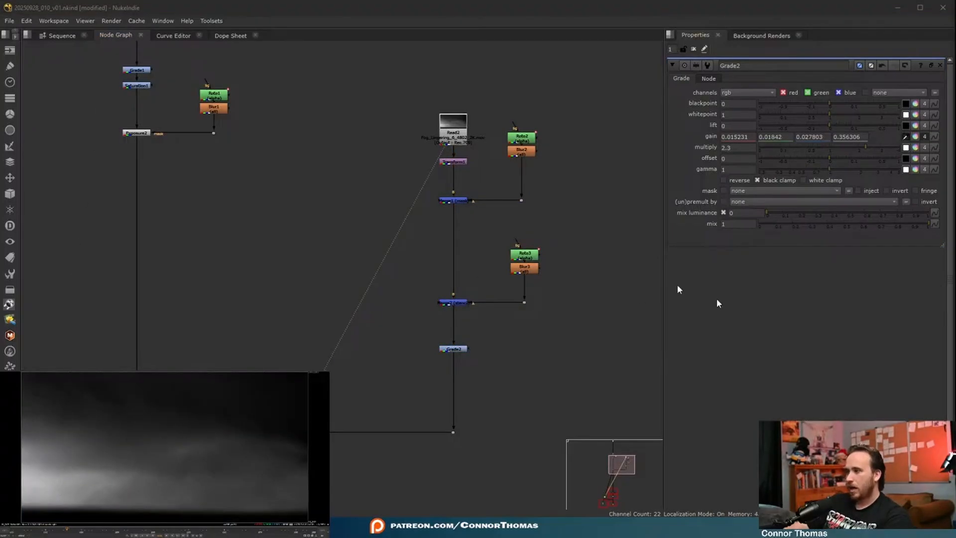
left_click_drag(458, 137, 457, 76)
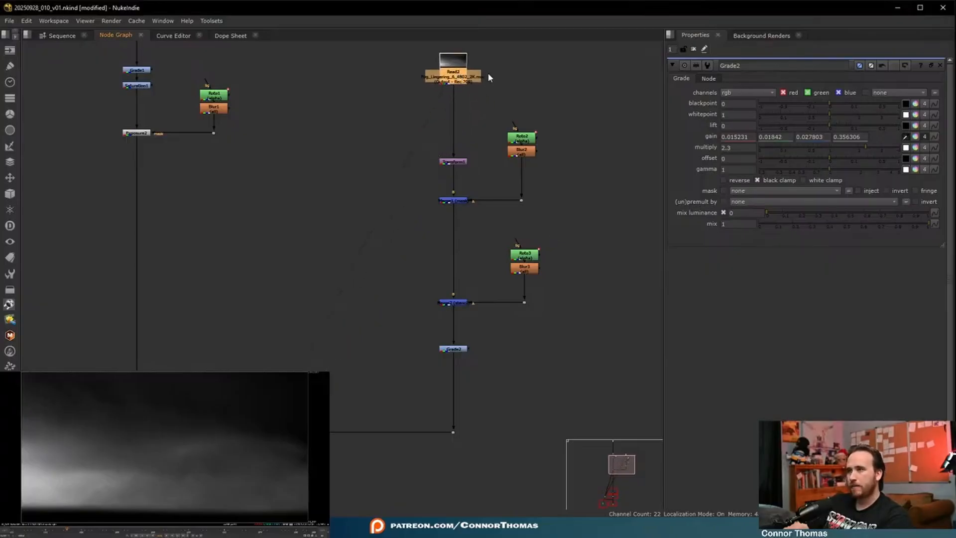
middle_click_drag(467, 108, 442, 232)
scroll(441, 232, "up", 3)
key("g")
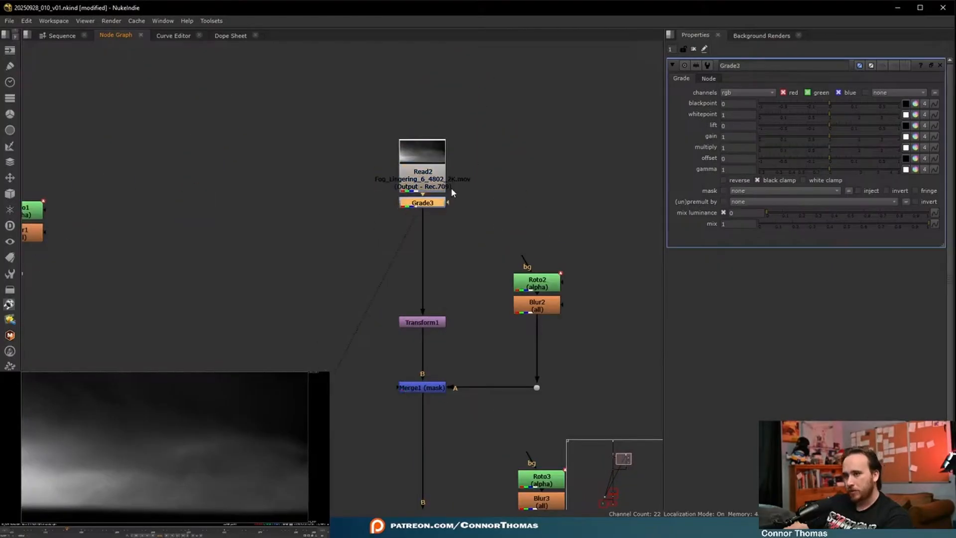
left_click_drag(438, 206, 438, 231)
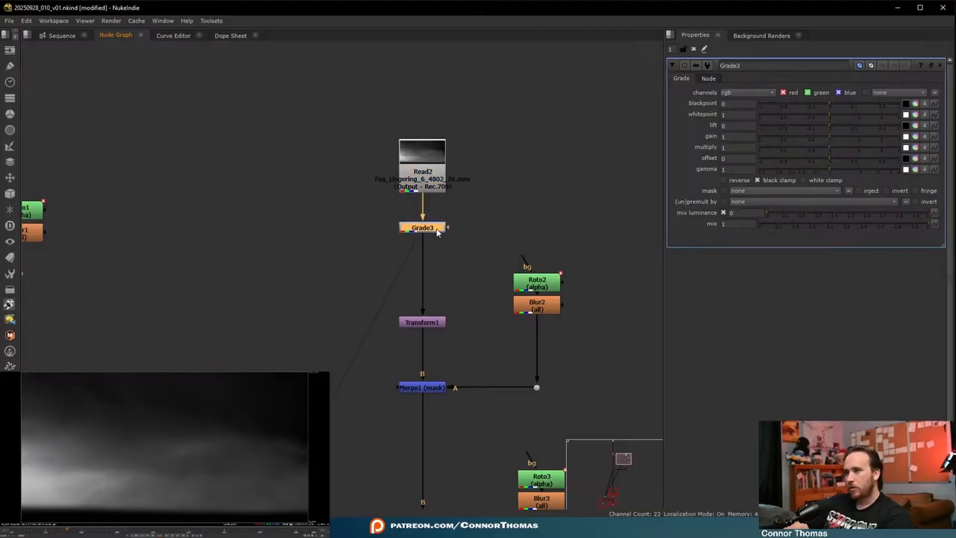
- Add a Roto node beside Grade3 and connect it to Grade3's mask input through a dot
left_click(551, 198)
key("o")
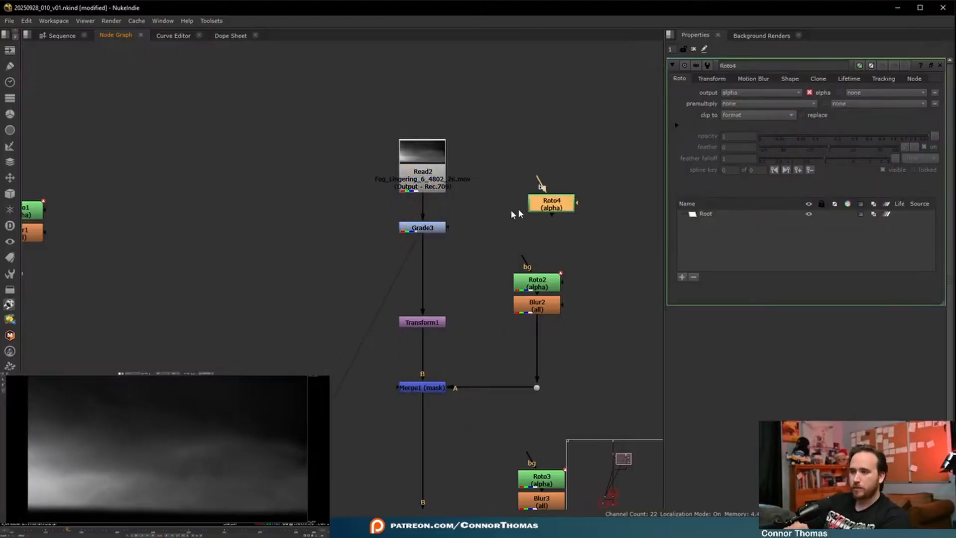
left_click(454, 226)
left_click_drag(447, 227, 526, 167)
left_click_drag(476, 202, 536, 230, "ctrl")
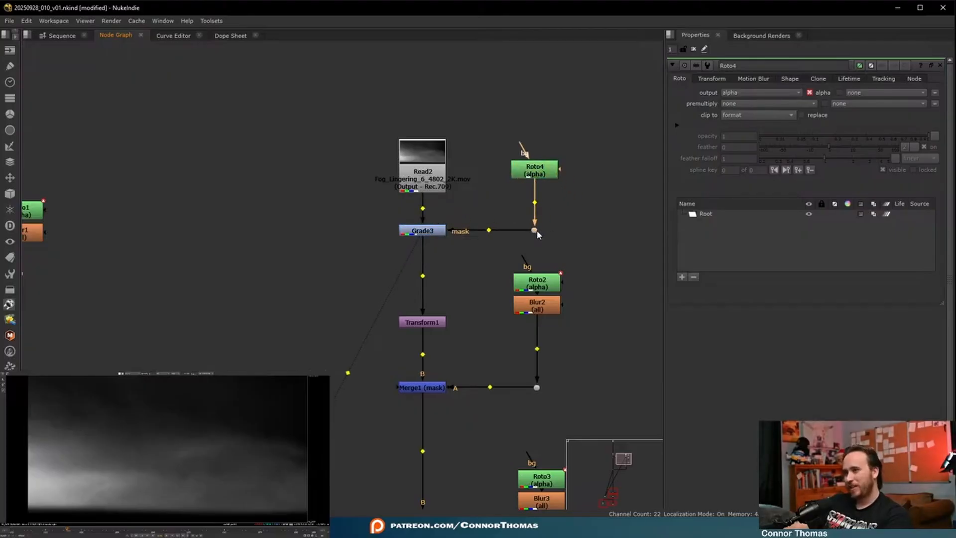
- Draw a closed Bezier in Roto4 around the bright fog area on the image's left, extending outside the frame
left_click(133, 493)
middle_click_drag(133, 493, 142, 472)
left_click(112, 514)
left_click(131, 490)
left_click(146, 470)
left_click(156, 452)
left_click_drag(132, 444, 107, 437)
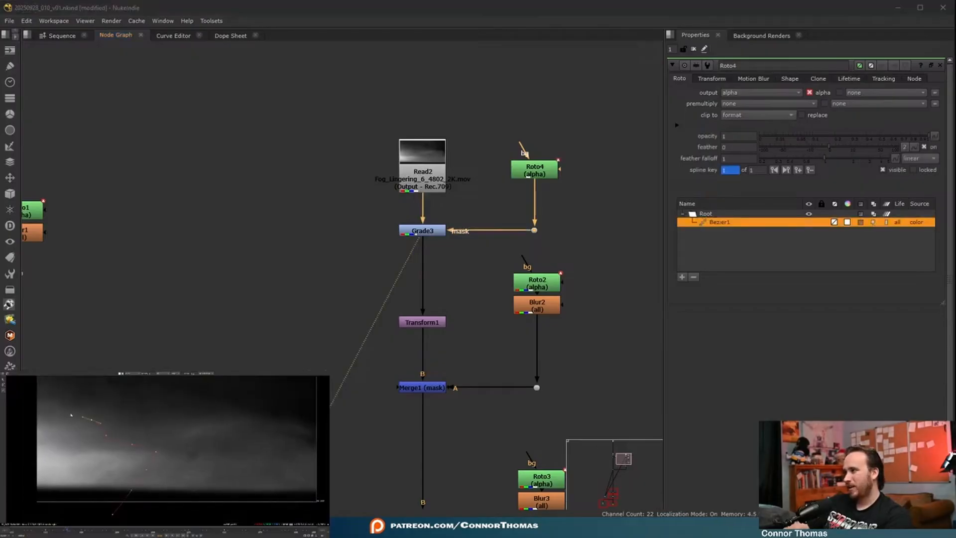
scroll(22, 410, "down", 3)
left_click(78, 485)
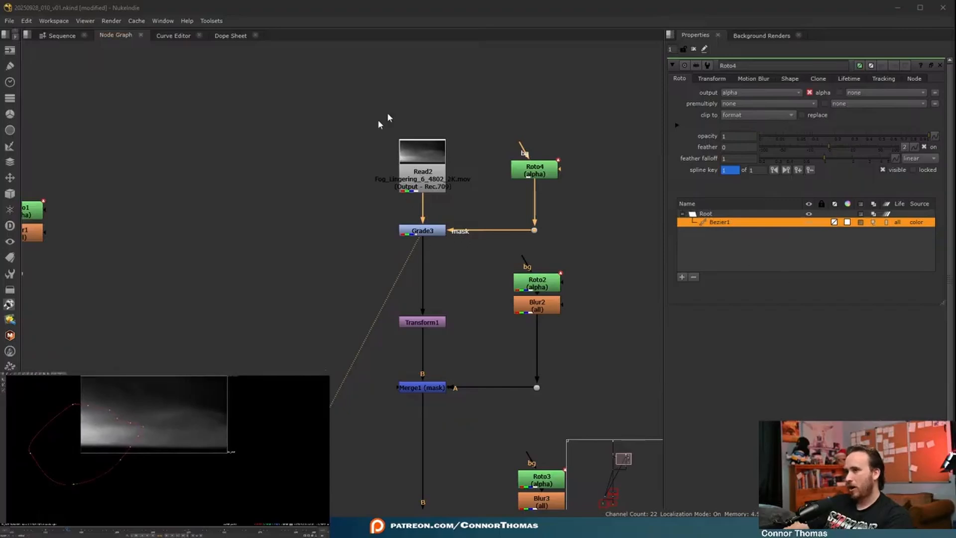
- Set Roto4's premultiply to rgba and add a Blur node below it with size 100
left_click(729, 106)
left_click(741, 135)
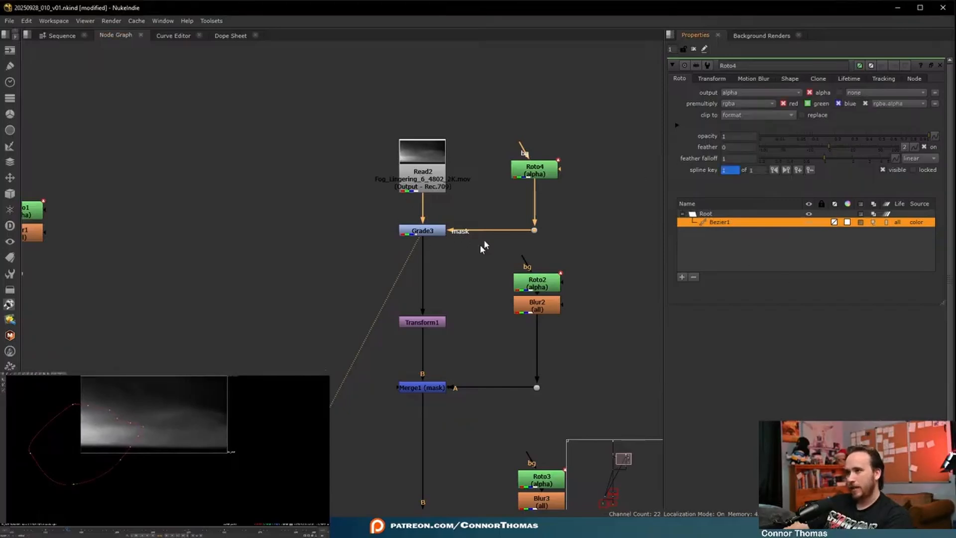
left_click(537, 173)
key("b")
left_click_drag(752, 103, 921, 109)
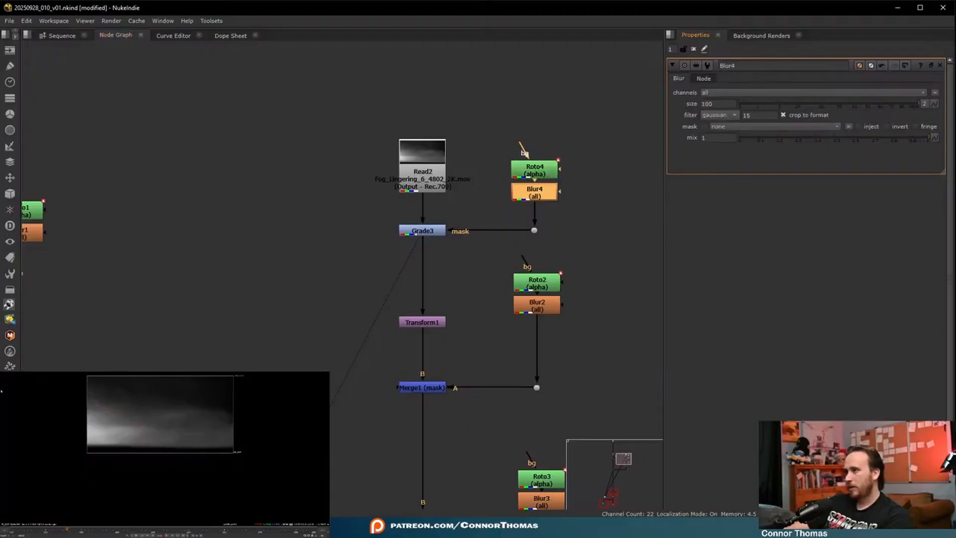
- Set Grade3's gain to 0.43 to darken the masked bright fog
double_click(432, 232)
left_click_drag(824, 137, 808, 136)
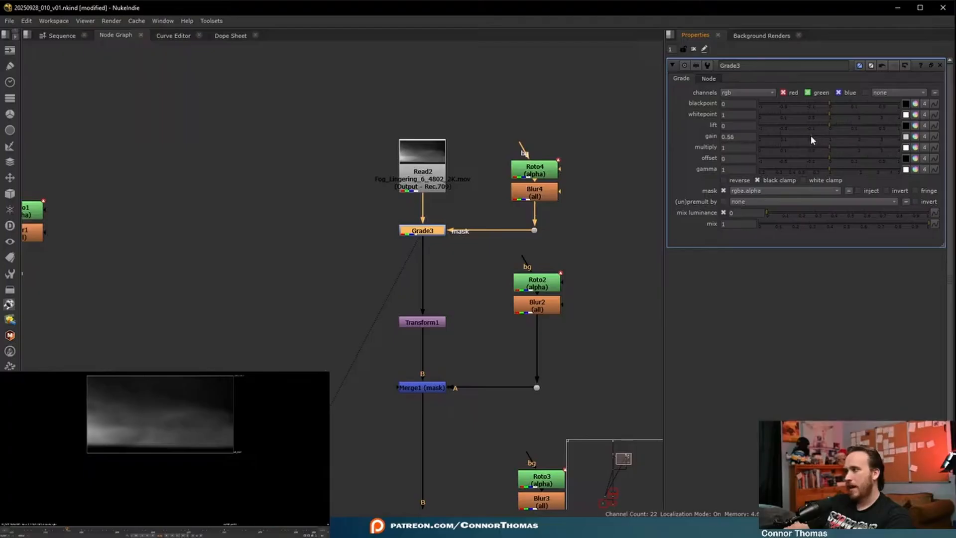
left_click_drag(813, 136, 806, 135)
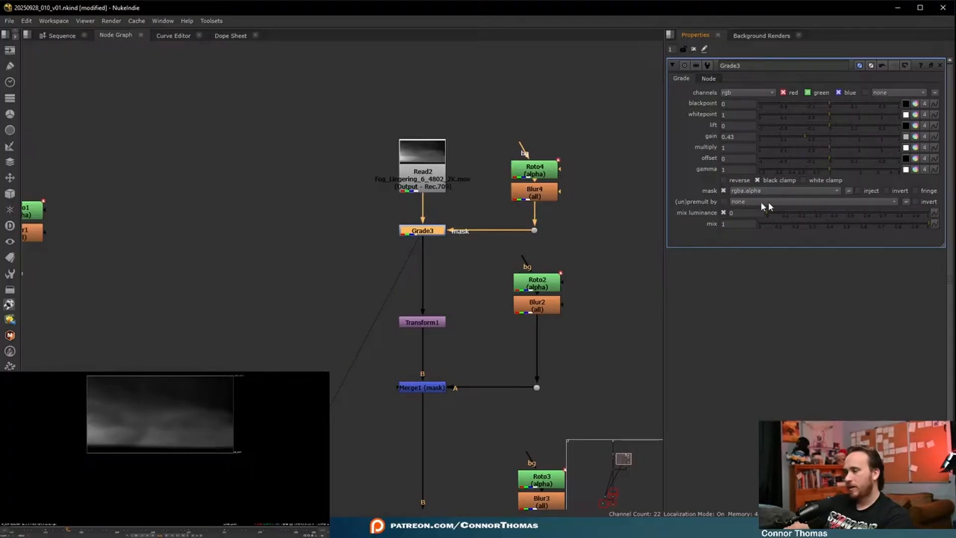
- Reshape Roto4's Bezier by moving its inner edge slightly left, and hide the viewer overlay to check the fog
double_click(535, 170)
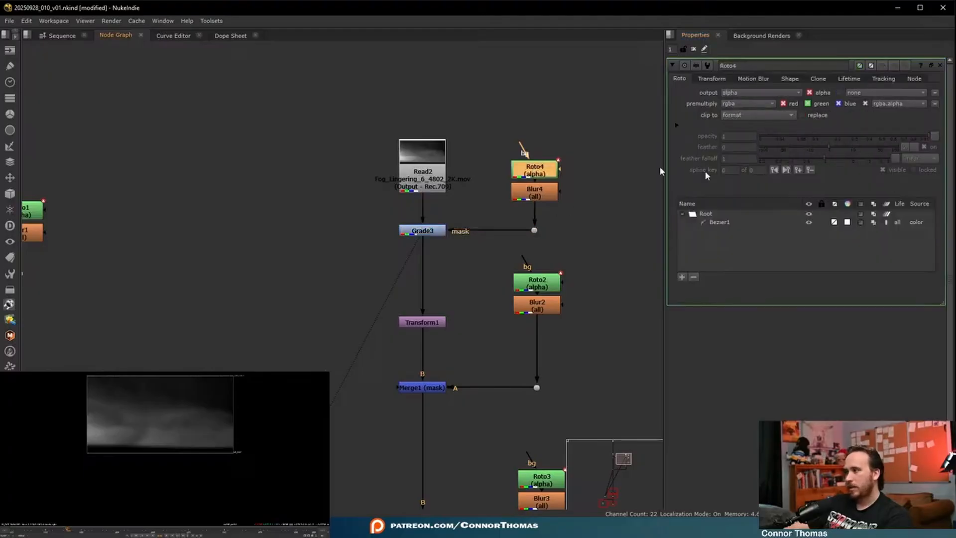
left_click(134, 425)
left_click_drag(112, 433, 104, 436)
key("q")
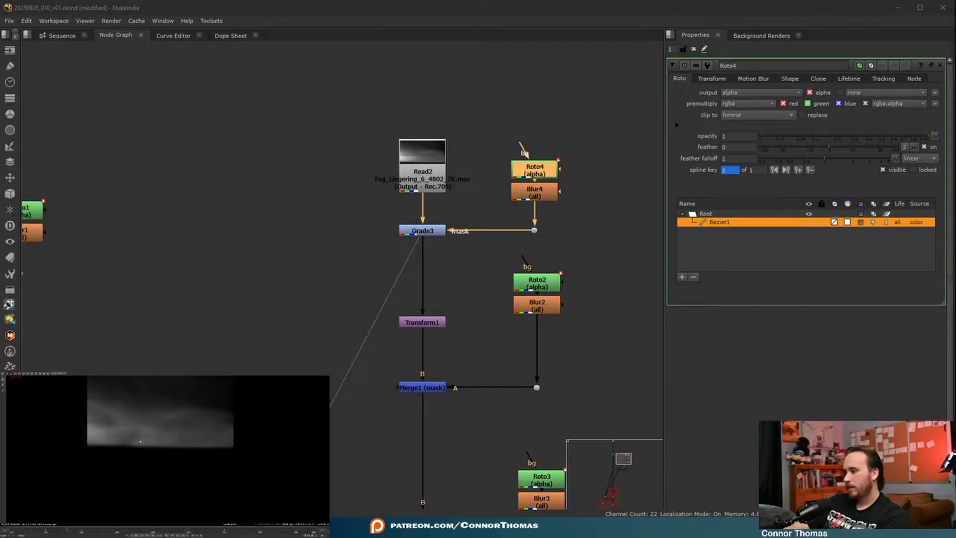
- Replace Transform1 with a luminance-key Keyer node placed just below Grade3 in the fog branch
key("f")
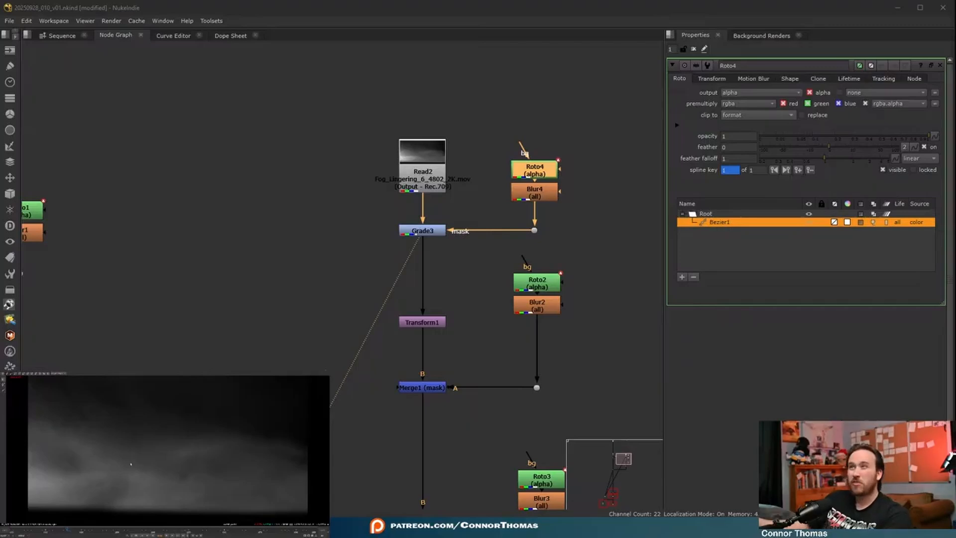
left_click_drag(194, 444, 274, 506)
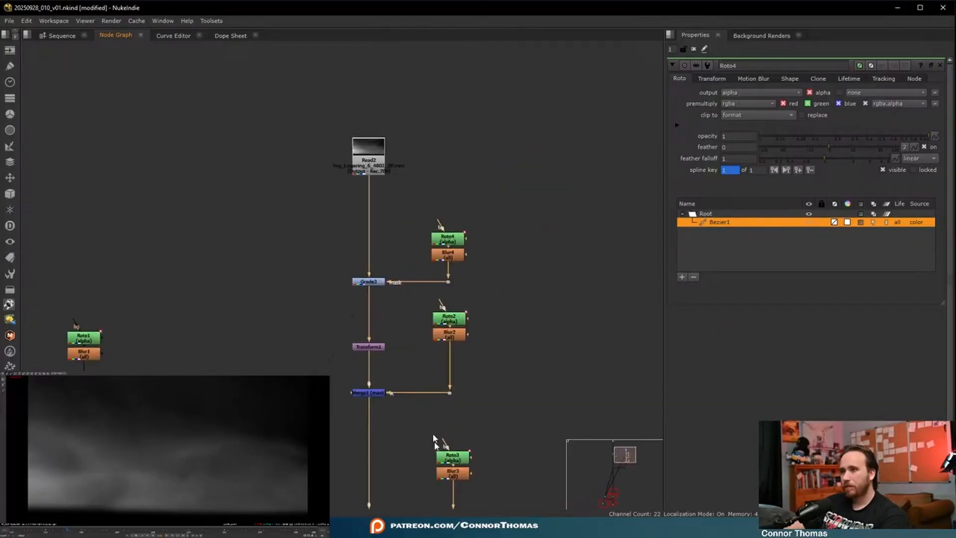
middle_click_drag(409, 384, 408, 341)
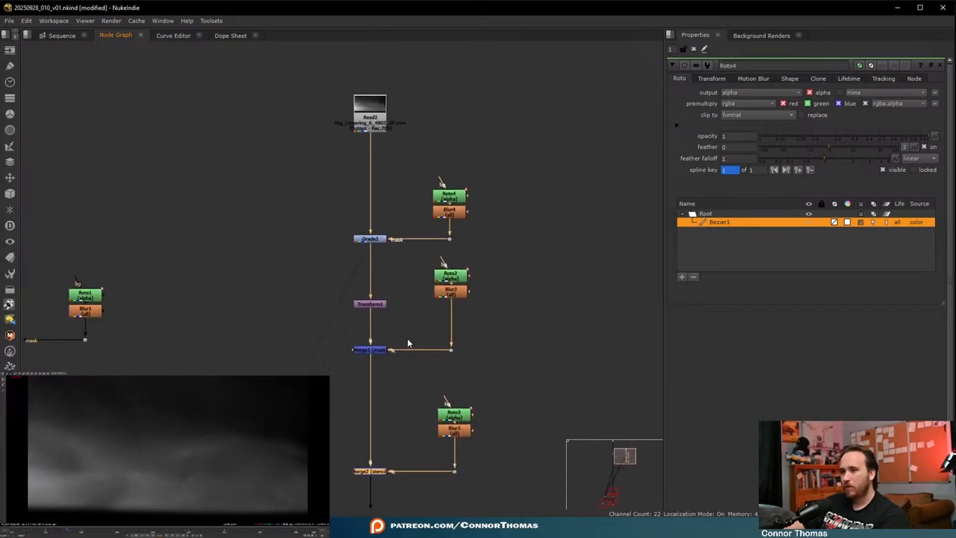
left_click(380, 304)
key("Delete")
key("Tab")
type("keyer")
key("Return")
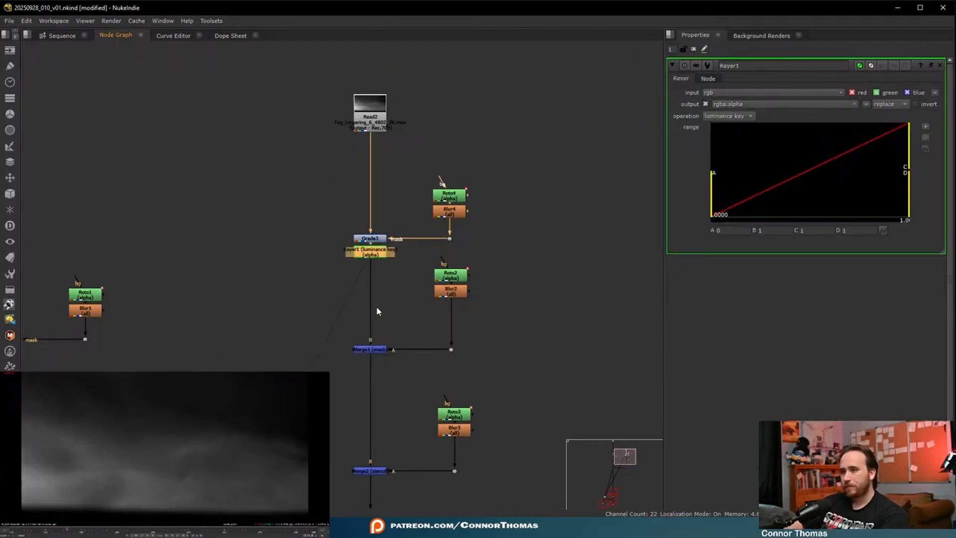
left_click_drag(364, 255, 366, 279)
left_click(608, 329)
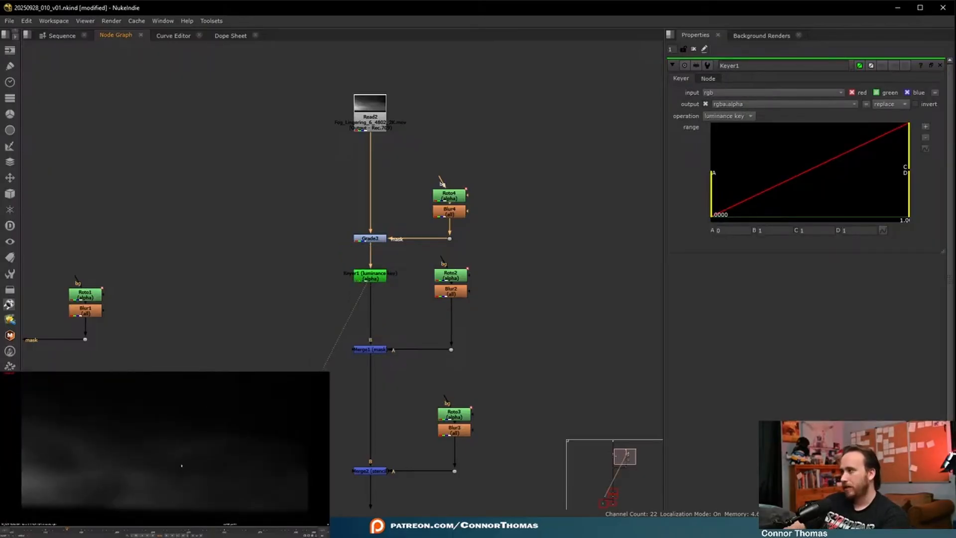
- Check the fog's alpha channel and lower the B point of Keyer1's range to about 0.54
key("a")
key("a")
key("a")
key("a")
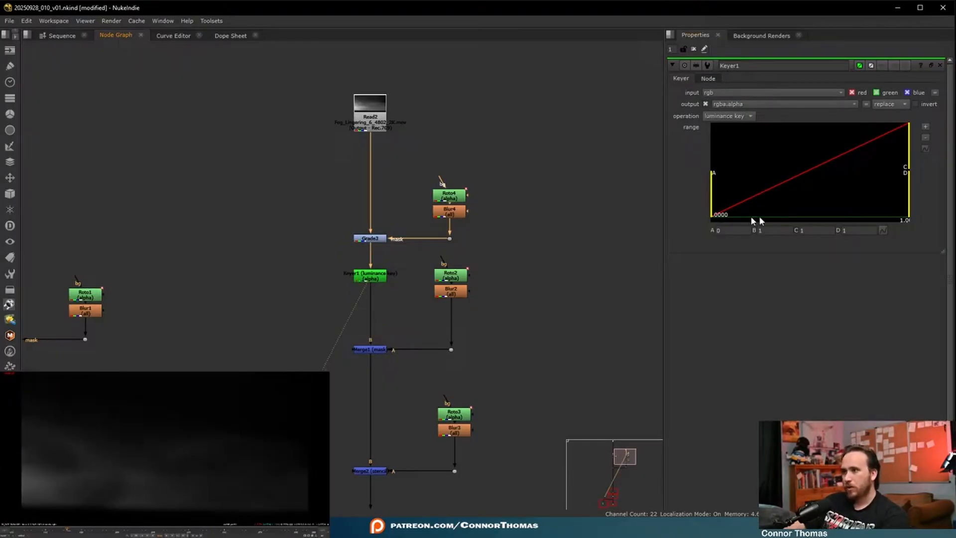
left_click_drag(909, 150, 857, 148)
- View the Merge3 composite and switch from the alpha channel back to color to check the keyed fog over the plate
middle_click_drag(316, 307, 362, 154)
middle_click_drag(533, 461, 515, 245)
middle_click_drag(142, 258, 304, 271)
left_click(188, 290)
key("2")
left_click(215, 306)
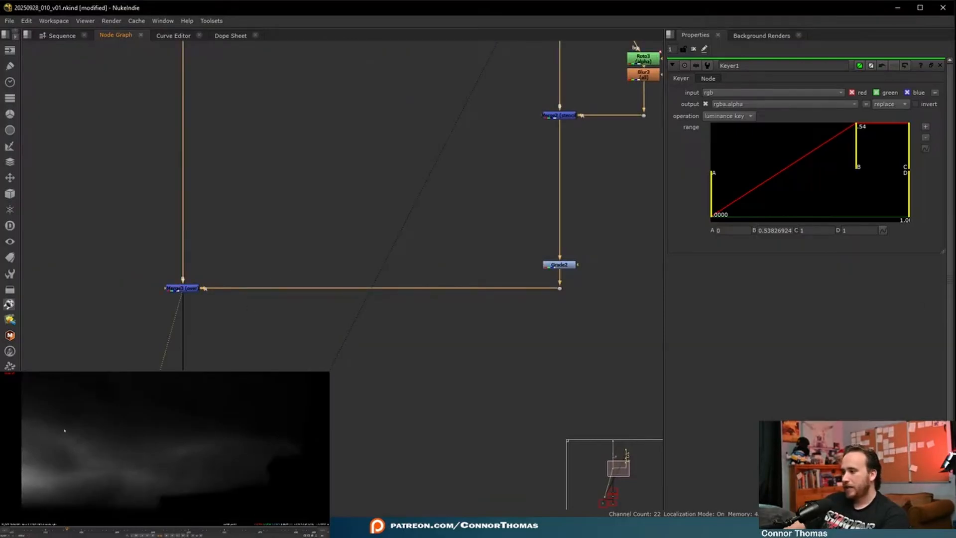
scroll(344, 296, "down", 5)
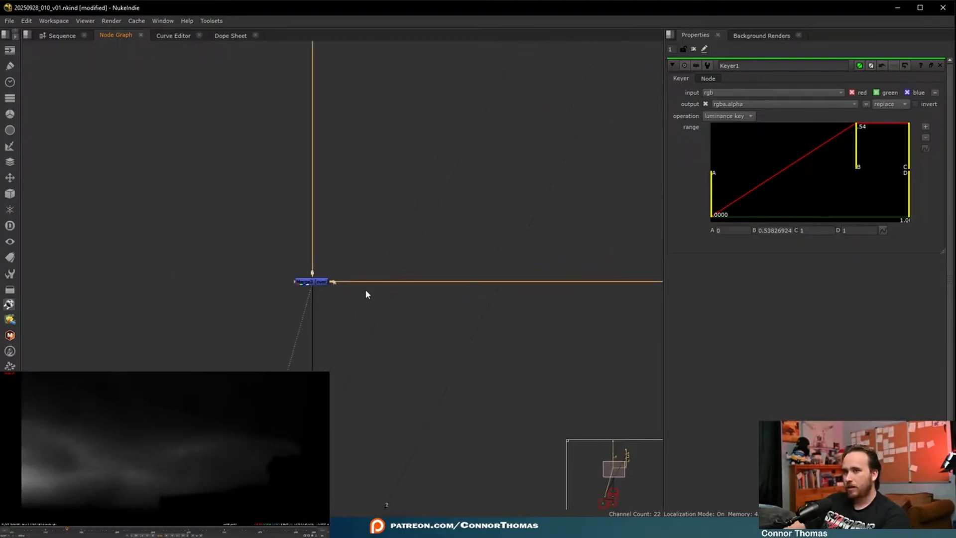
scroll(363, 261, "up", 3)
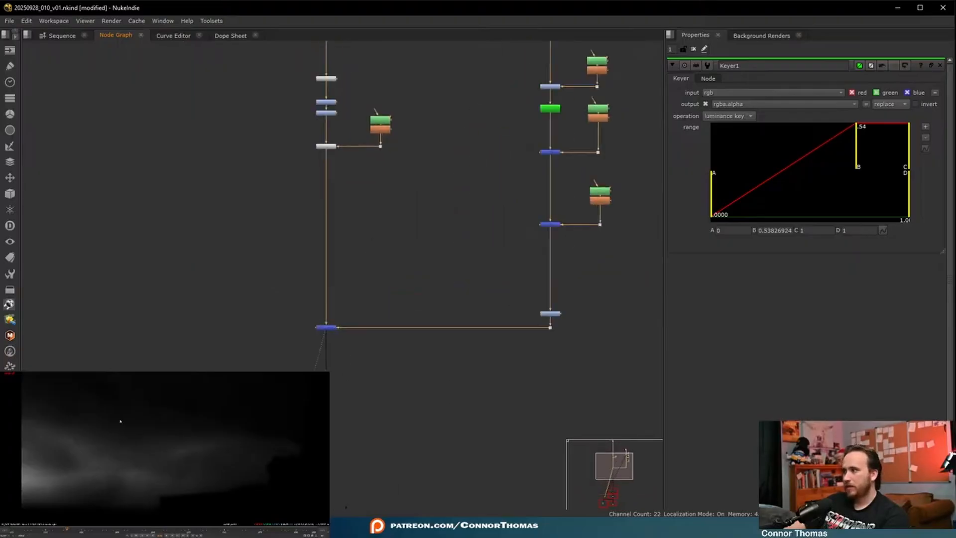
key("a")
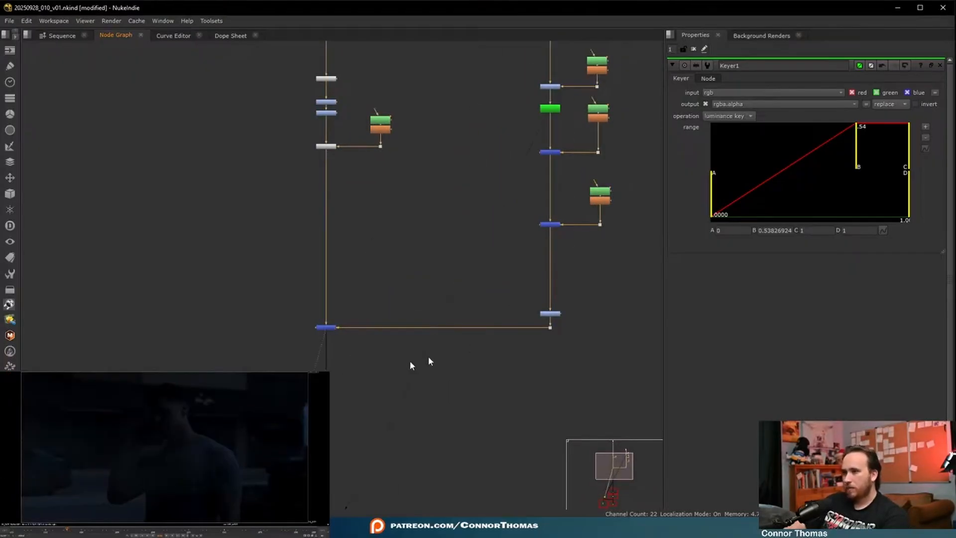
- Set Grade2's gain to about 0.169 red, 0.199 green and 0.257 blue for a brighter, bluish fog
scroll(561, 321, "up", 3)
double_click(569, 305)
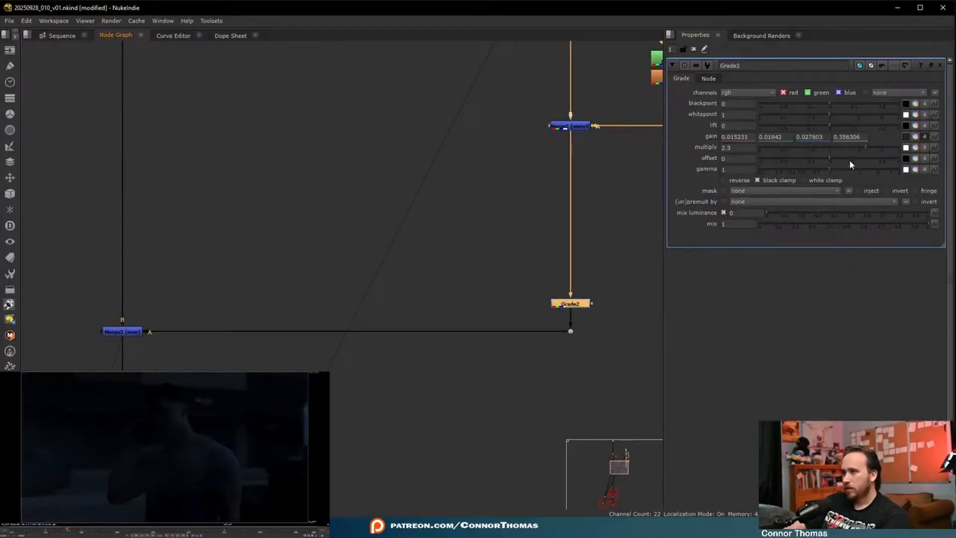
left_click_drag(873, 147, 927, 148)
key("ctrl+z")
key("d")
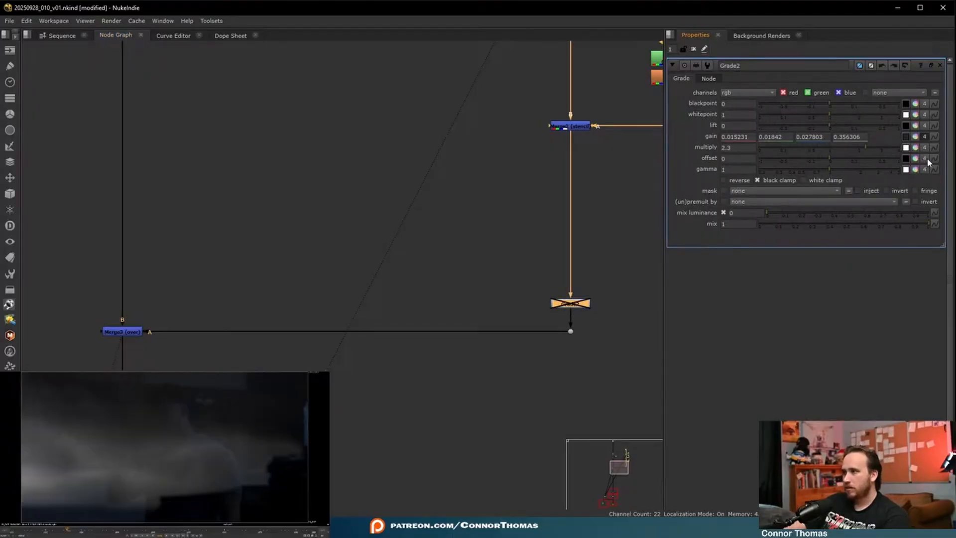
key("d")
left_click(915, 136)
left_click_drag(936, 189, 937, 181)
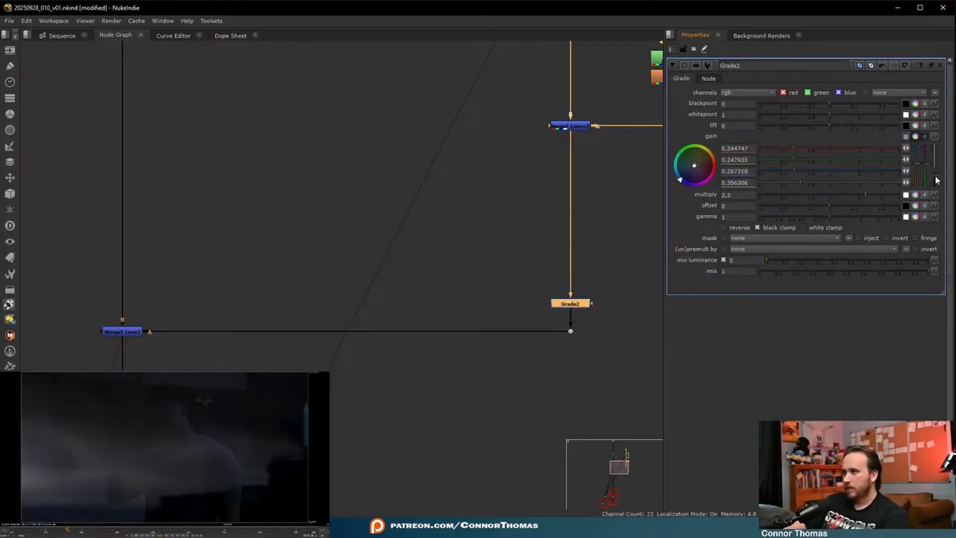
left_click_drag(702, 166, 654, 204)
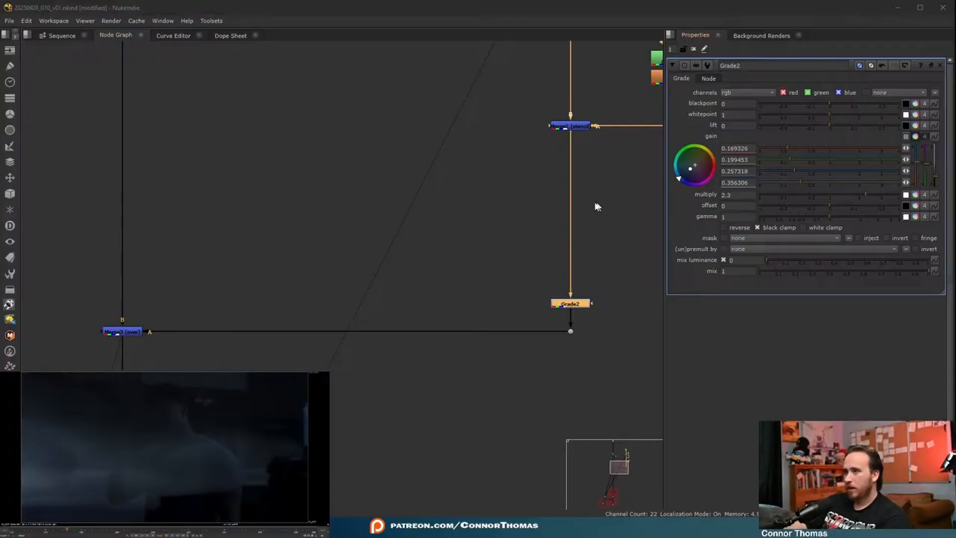
- View the Read2 fog clip on its own and examine how the fog moves across the frame range
middle_click_drag(629, 215, 553, 424)
middle_click_drag(524, 202, 506, 248)
middle_click_drag(499, 187, 476, 316)
left_click(437, 84)
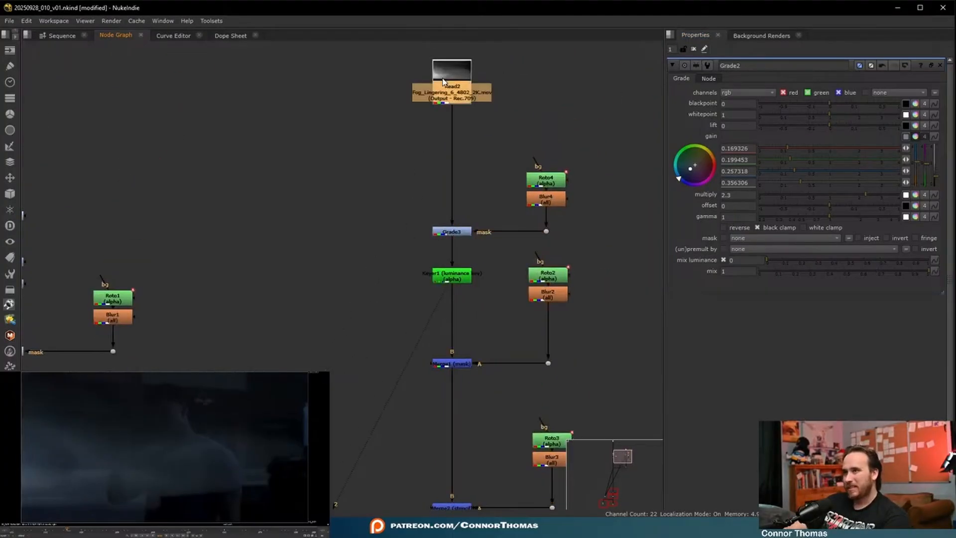
key("1")
left_click(474, 103)
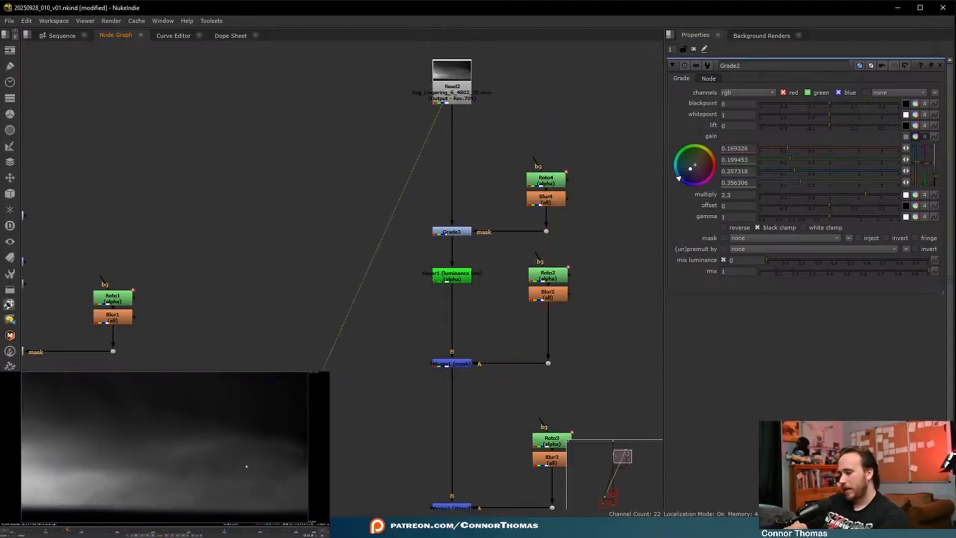
left_click(19, 535)
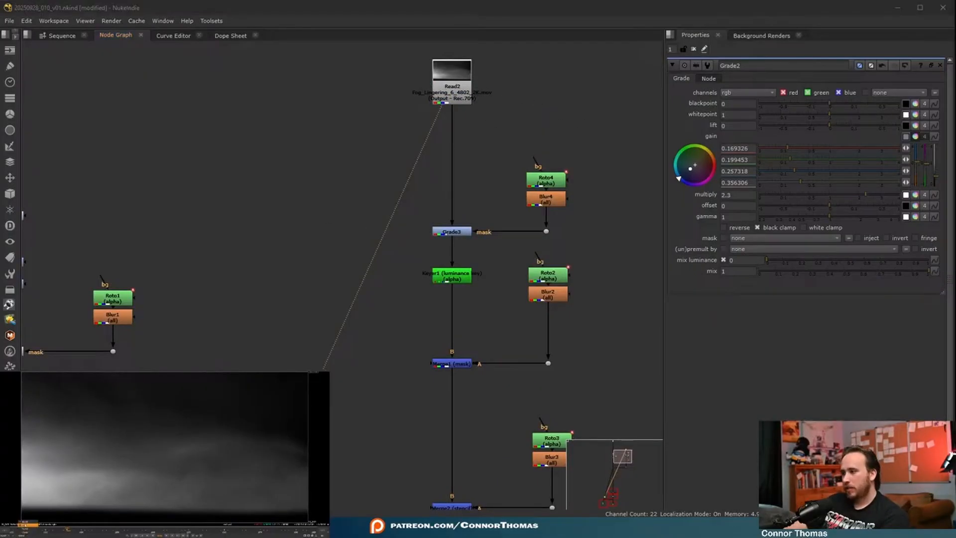
left_click(24, 524)
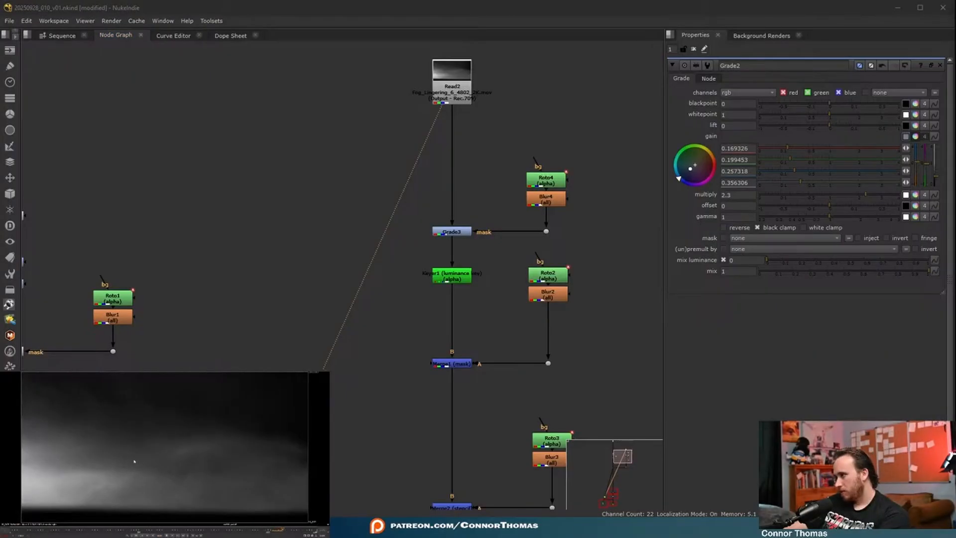
- Add an OFlow node below Read2 and set its output speed to 5
left_click(439, 79)
key("Tab")
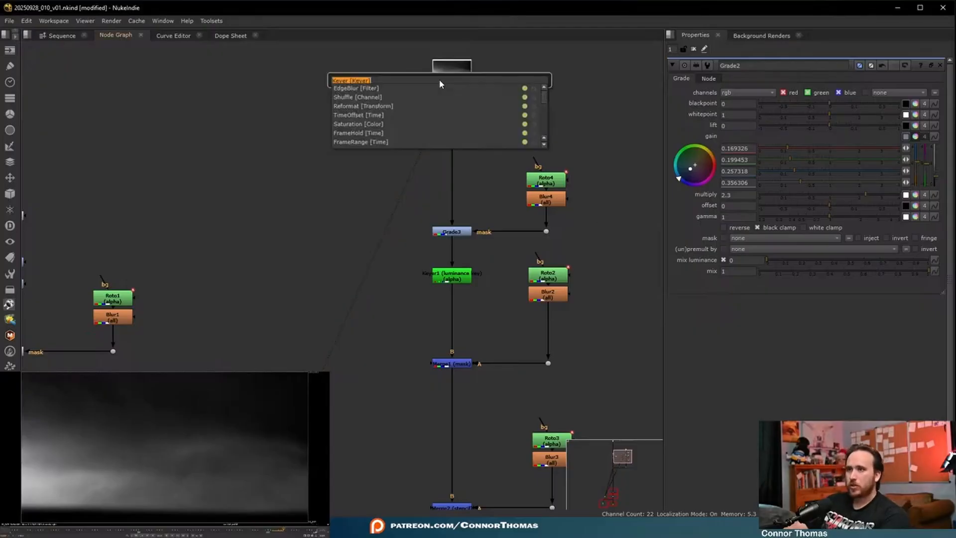
type("oflow")
key("Return")
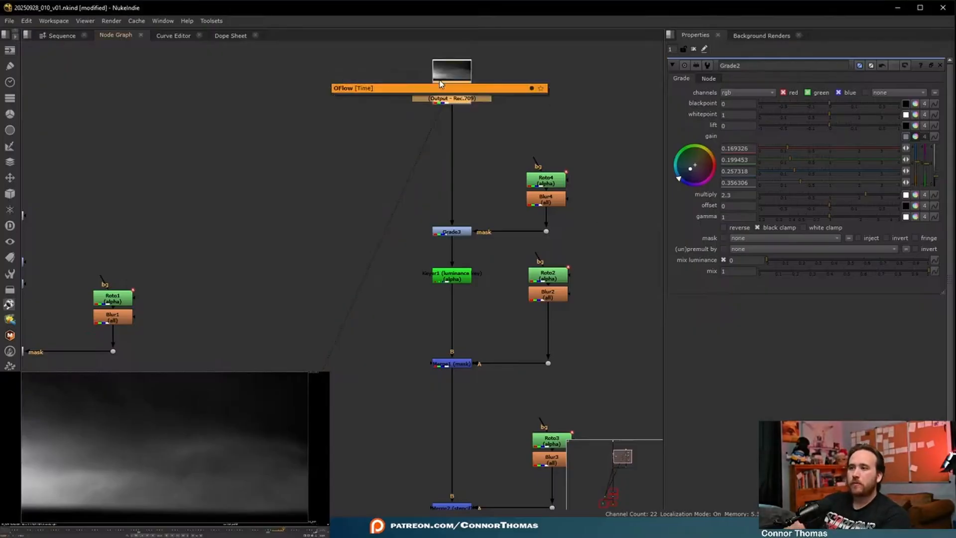
scroll(525, 133, "up", 5)
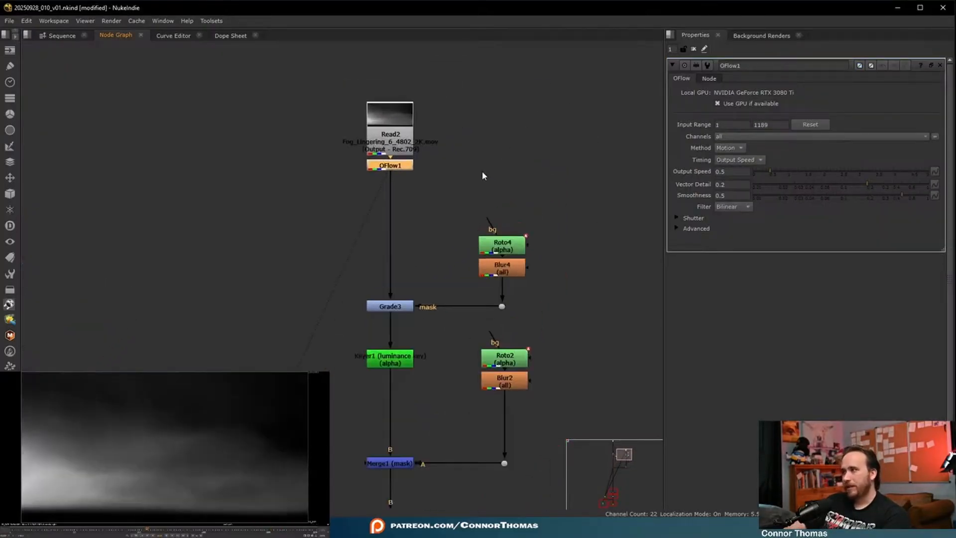
left_click(732, 172)
type("5")
key("Return")
left_click(487, 154)
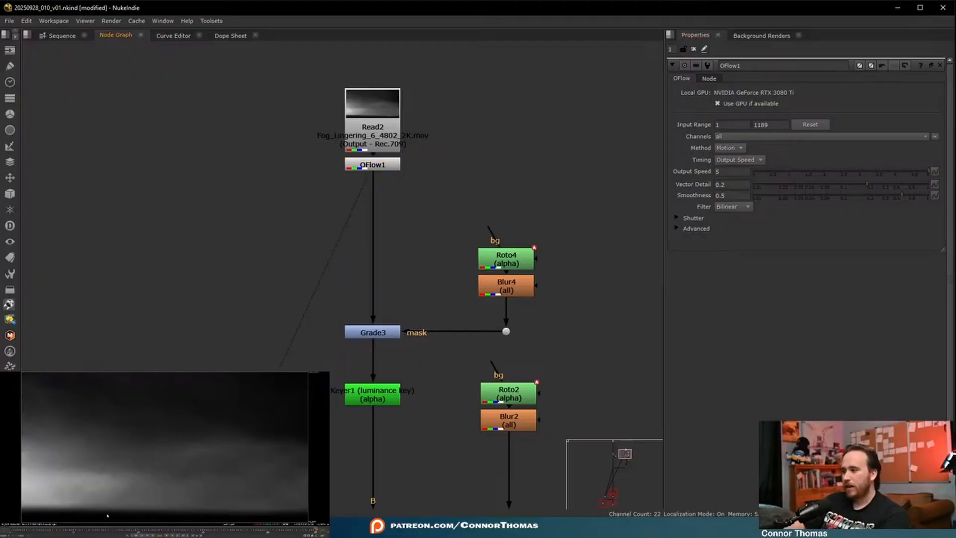
- Add a TimeOffset node below OFlow1 and set its time offset to 999 frames
left_click(393, 165)
key("Tab")
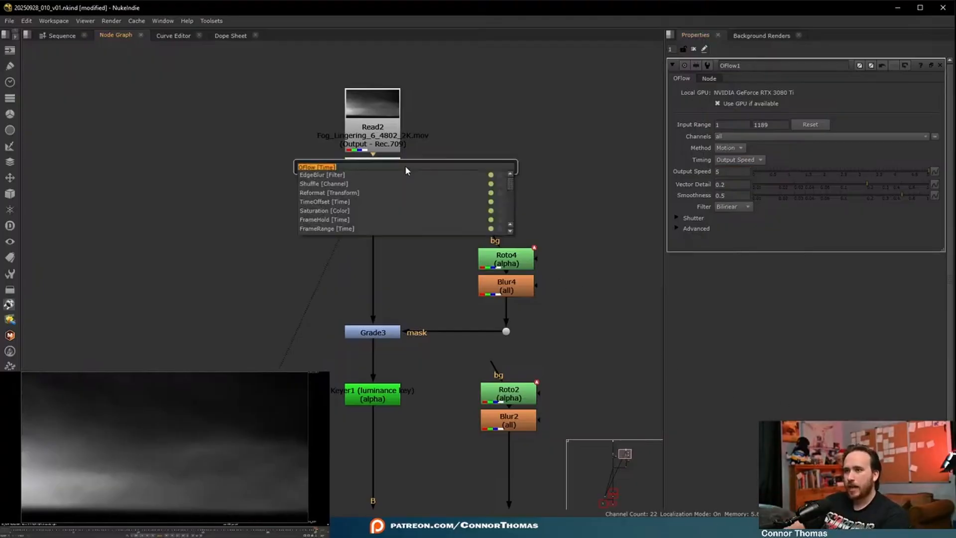
type("time")
key("Return")
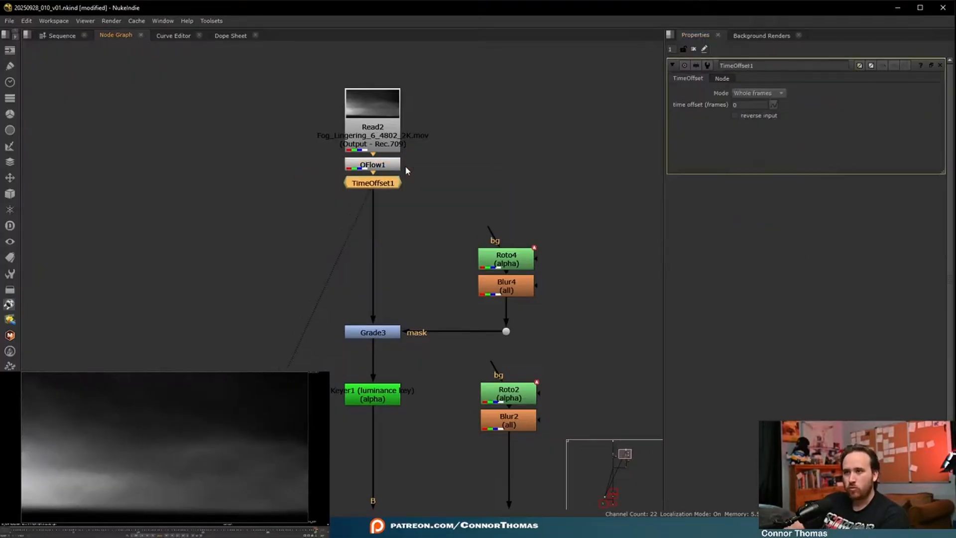
left_click(742, 105)
type("999")
key("Return")
left_click(570, 91)
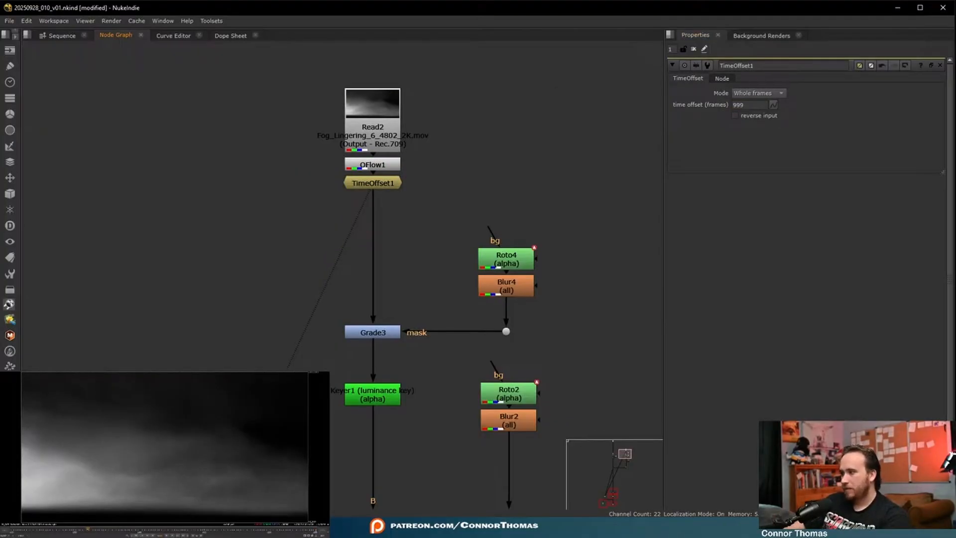
- Play back the merged fog shot in the viewer and inspect the Roto3 and Blur3 nodes
key("1")
left_click_drag(367, 203, 124, 195)
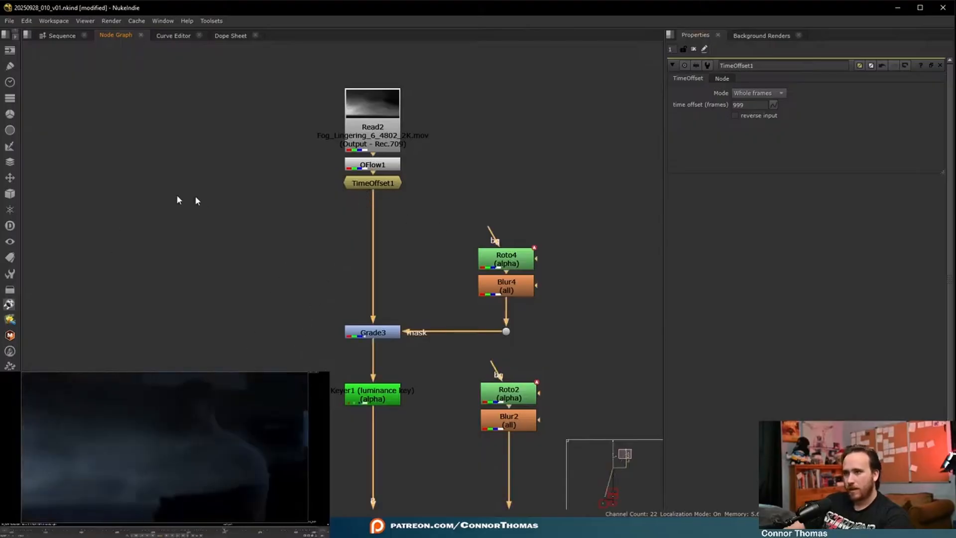
left_click(389, 184)
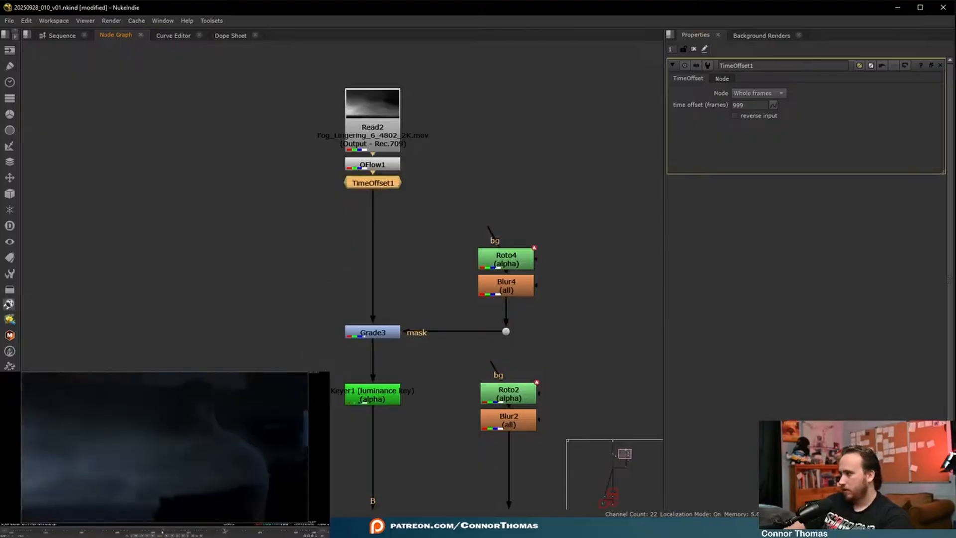
left_click(103, 454)
key("l")
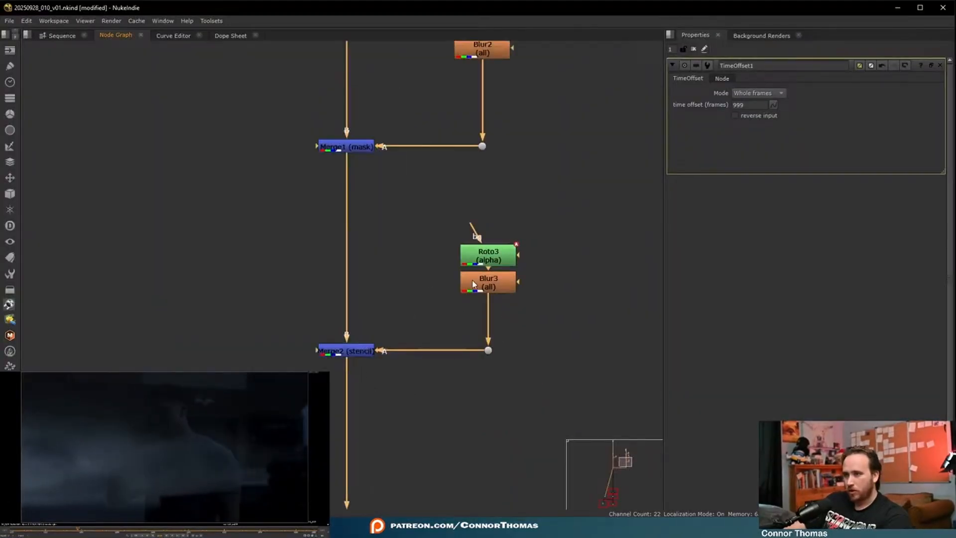
left_click(488, 284)
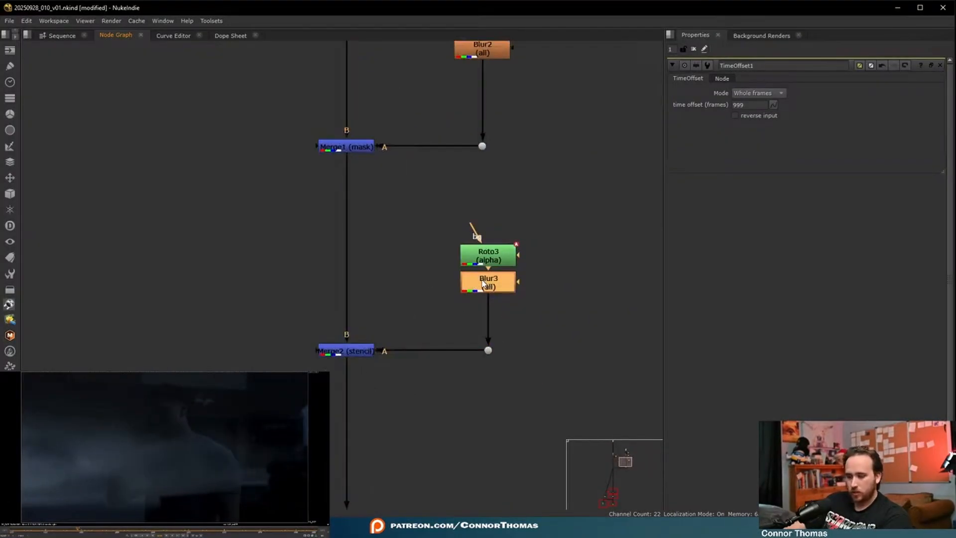
left_click(489, 258)
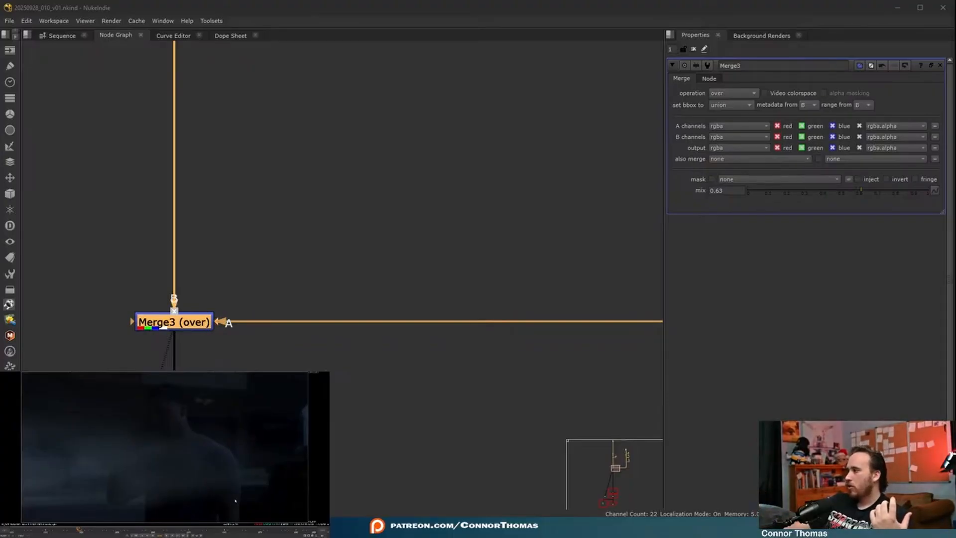
- Review the whole node graph, looking over the plate and fog branches that feed Merge3
left_click(378, 252)
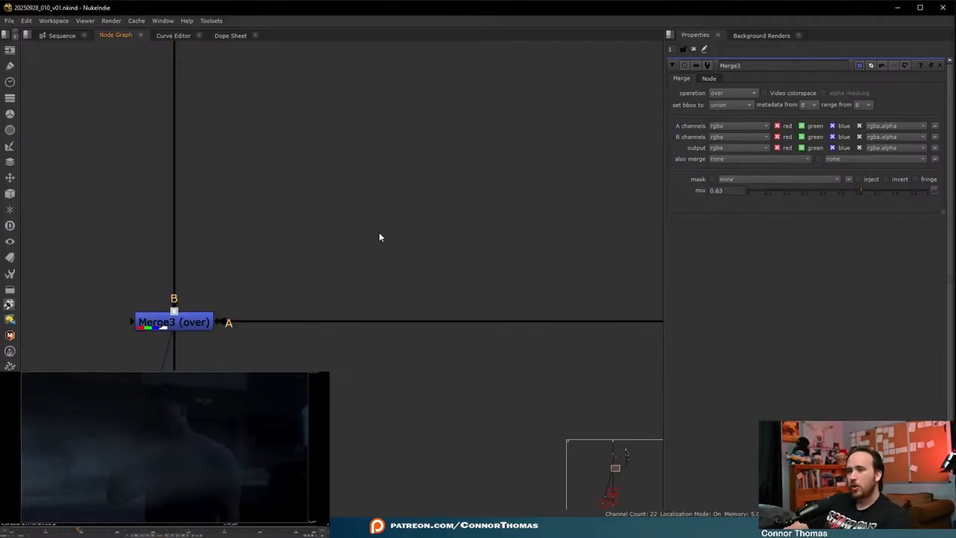
key("f")
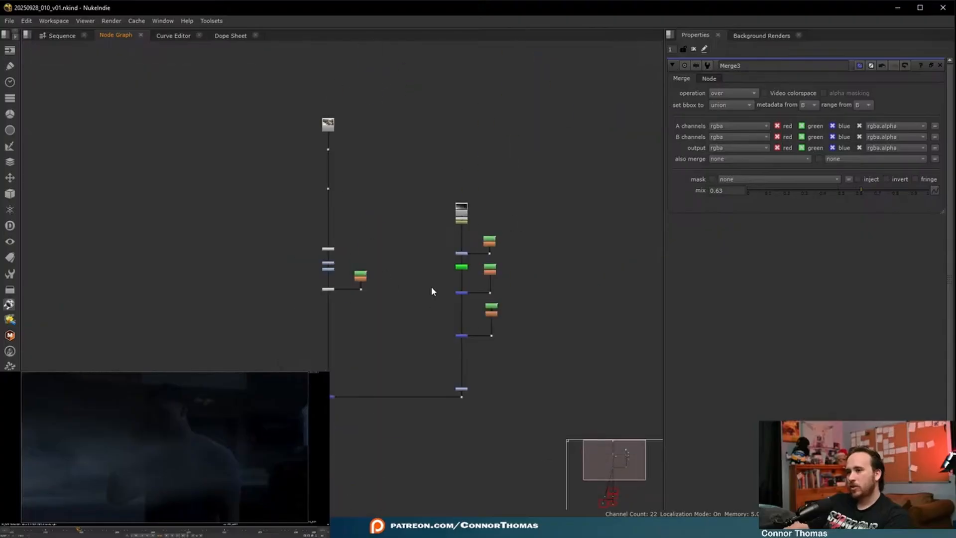
left_click_drag(245, 450, 601, 94)
left_click_drag(334, 399, 330, 370)
left_click(432, 416)
key("f")
scroll(468, 282, "up", 3)
middle_click_drag(429, 235, 393, 322)
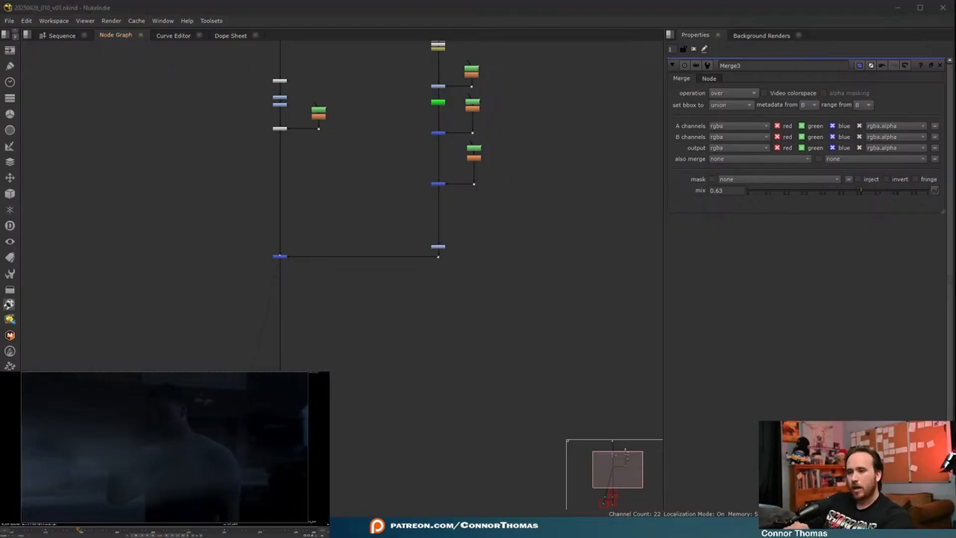
- Copy the albedo, depth, key, normal, occlusion, roughness and specular folders from Tutorial2's material folder into the stream project's 06_element folder
key("alt+Tab")
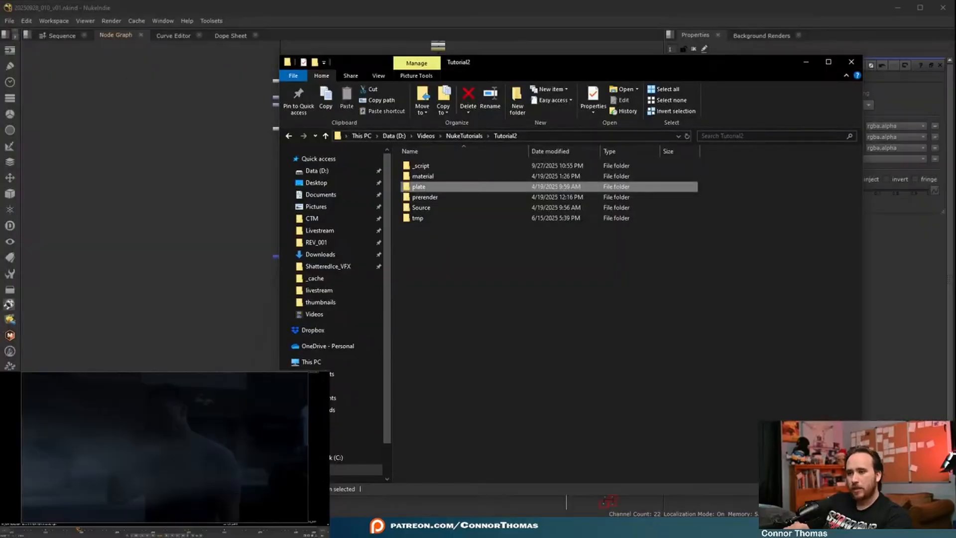
key("alt+Tab")
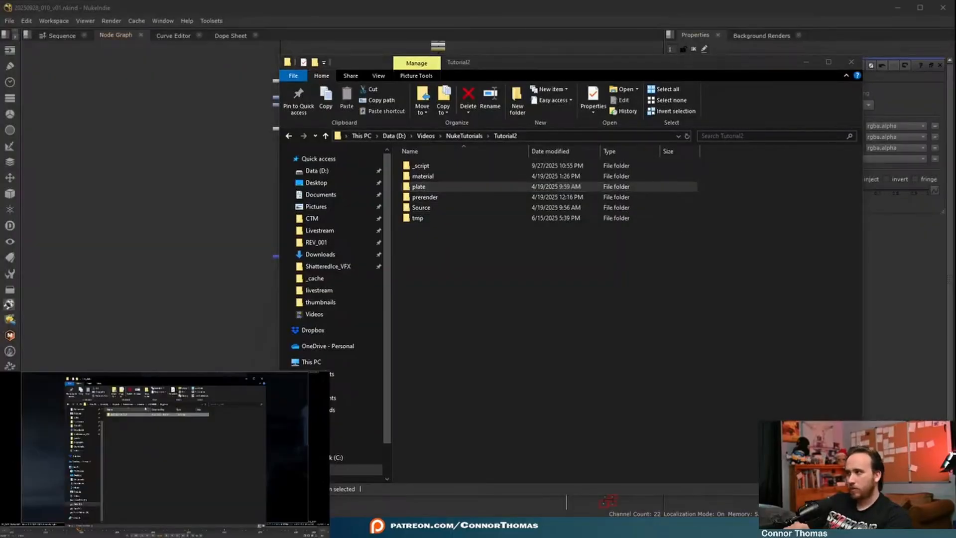
double_click(120, 414)
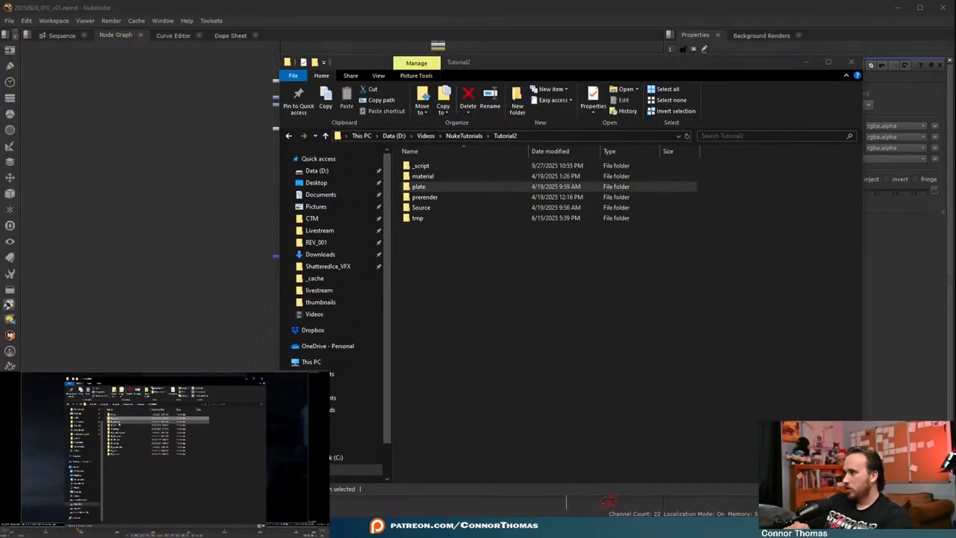
double_click(119, 423)
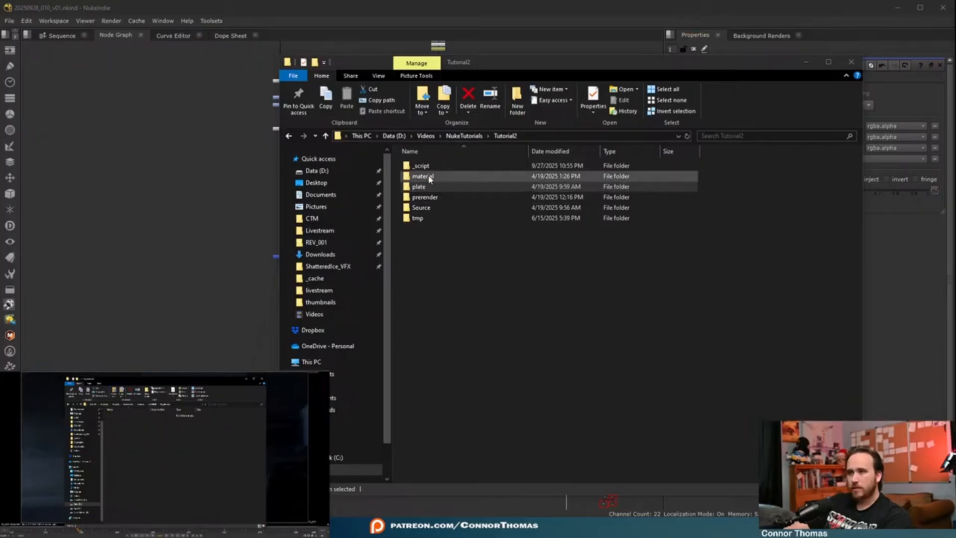
double_click(422, 176)
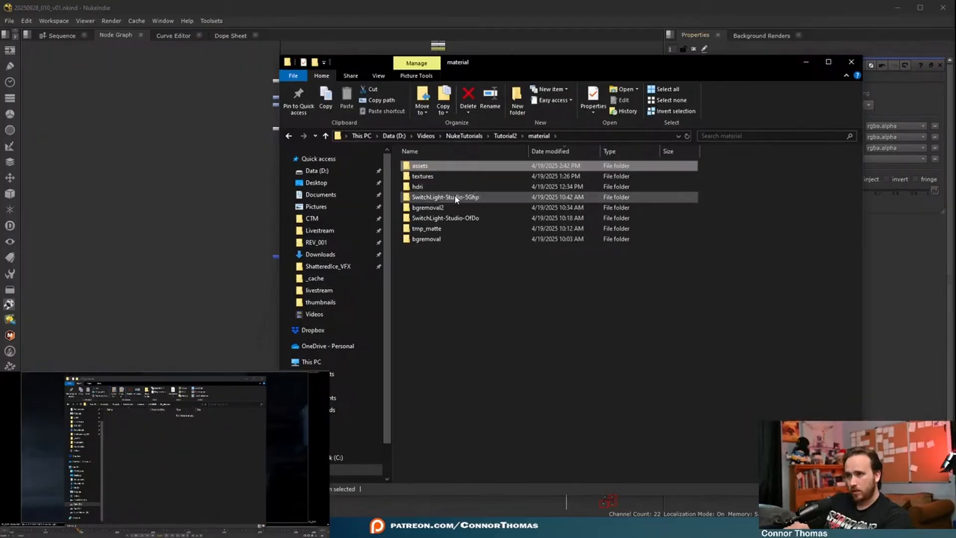
double_click(451, 207)
left_click_drag(425, 251, 429, 173)
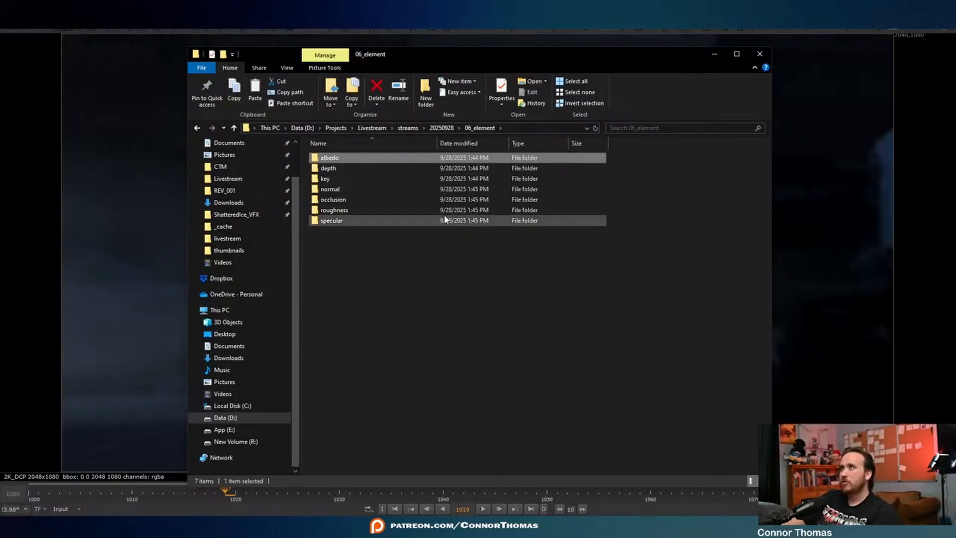
- Bring the albedo, key, normal, occlusion and roughness sequences from 06_element into the Nuke node graph as Read nodes
left_click(332, 181)
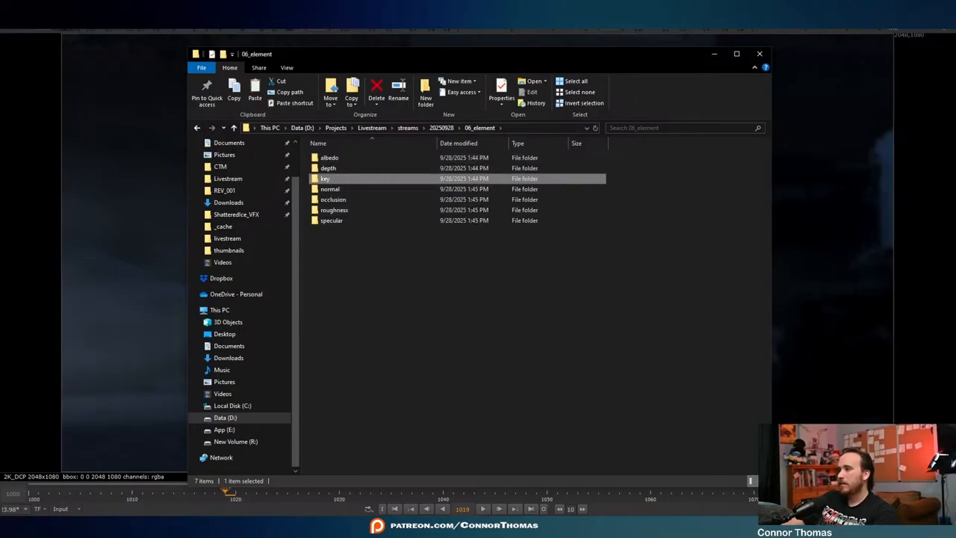
left_click(348, 190)
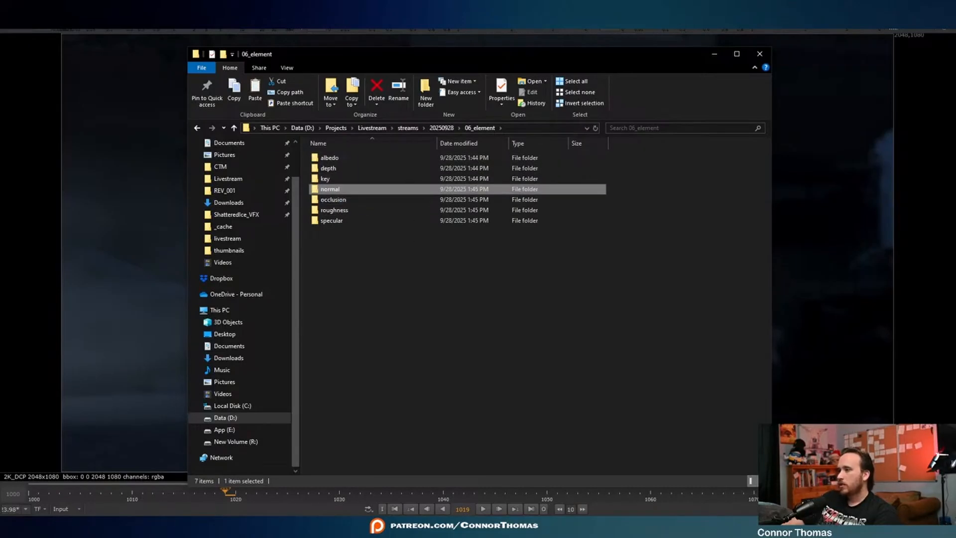
left_click(334, 209)
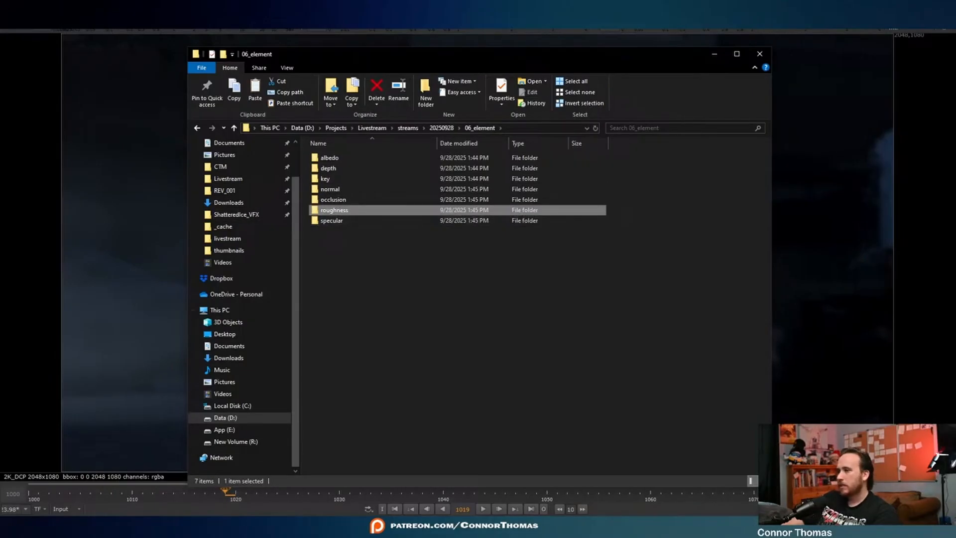
key("alt+Tab")
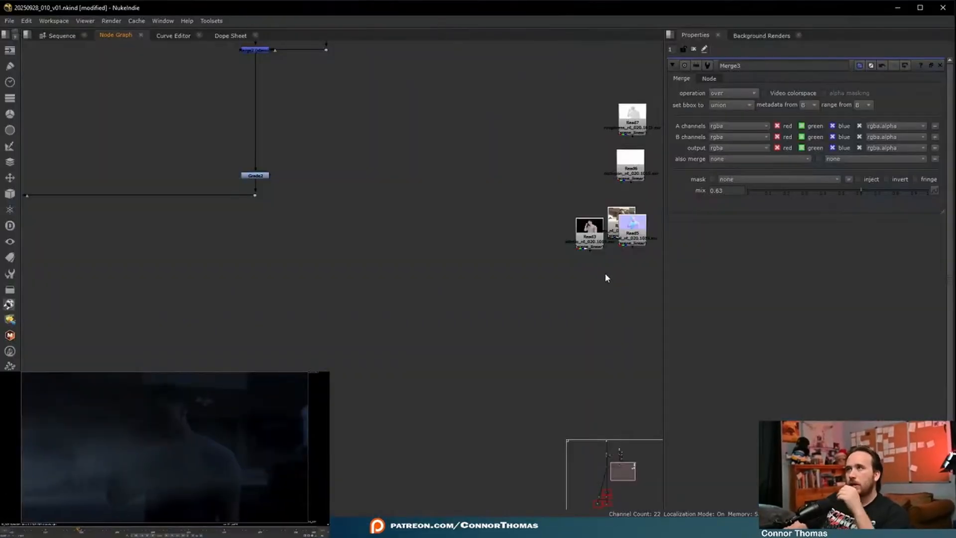
middle_click_drag(605, 273, 448, 322)
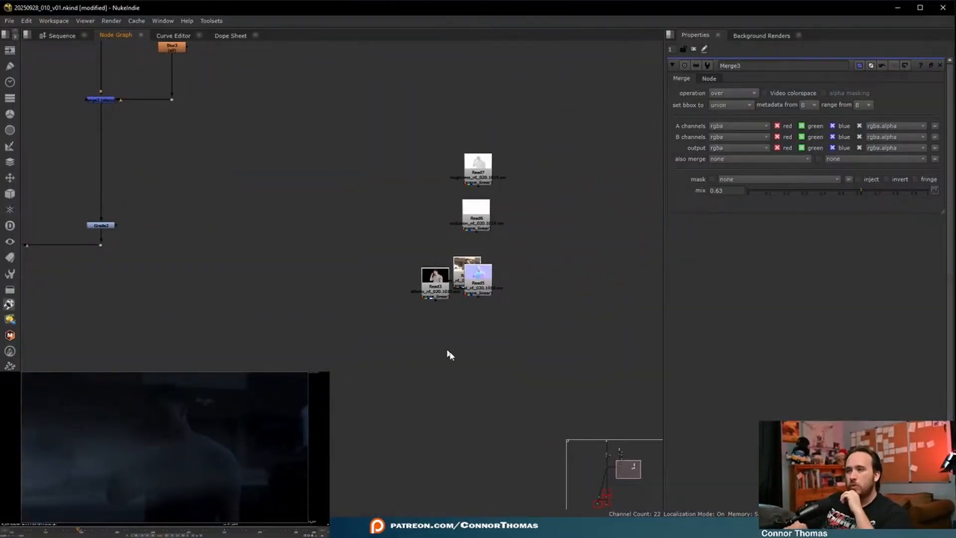
- Align the five new Read nodes, Read3 through Read7, in a horizontal row beside the fog branch
left_click_drag(405, 346, 556, 103)
key("l")
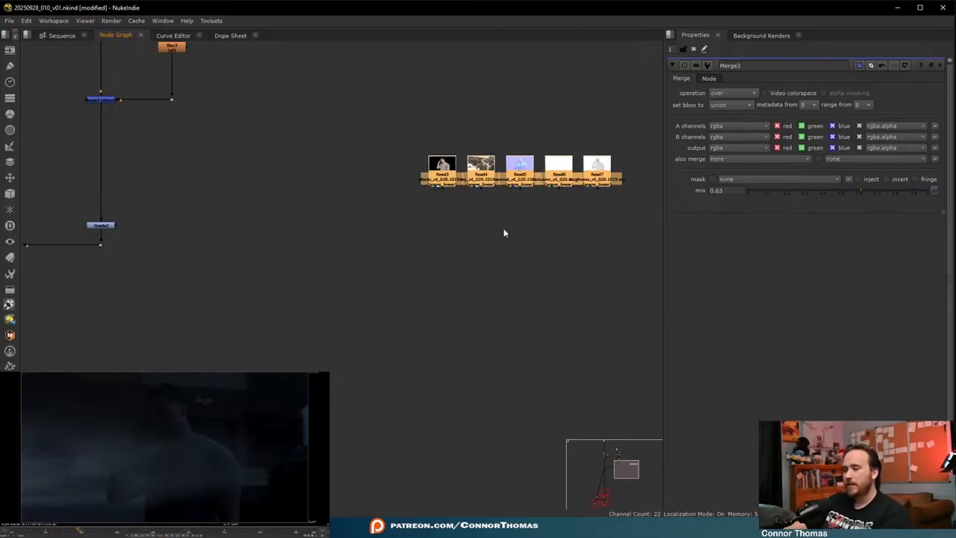
left_click(464, 238)
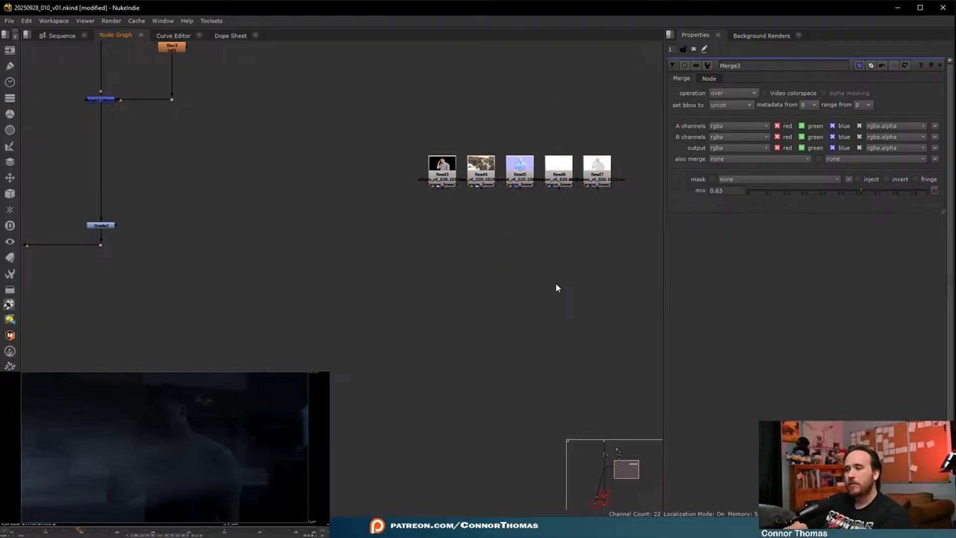
- View the source plate and the Read4 key pass in the viewer, checking the car and background up close
scroll(530, 286, "down", 3)
middle_click_drag(279, 147, 317, 319)
left_click_drag(181, 173, 271, 229)
key("1")
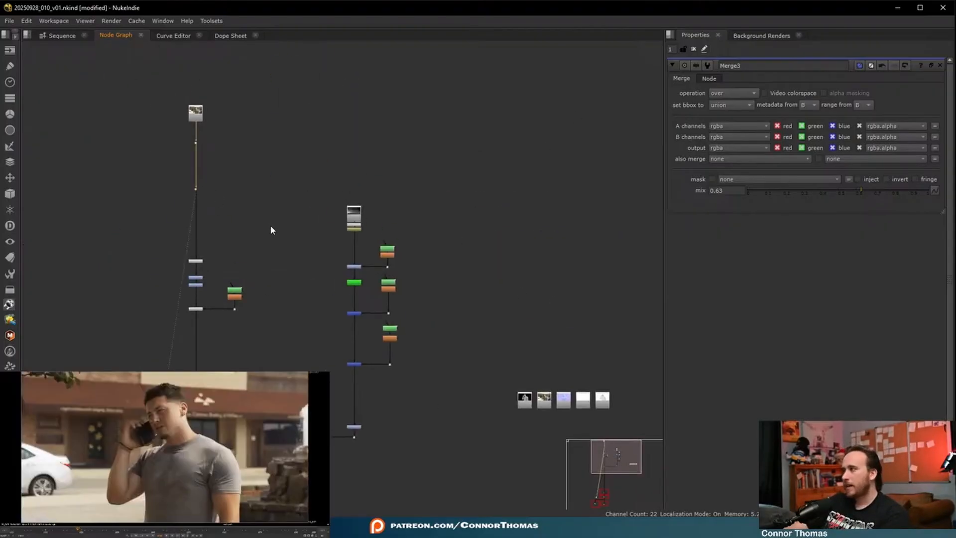
middle_click_drag(503, 381, 428, 284)
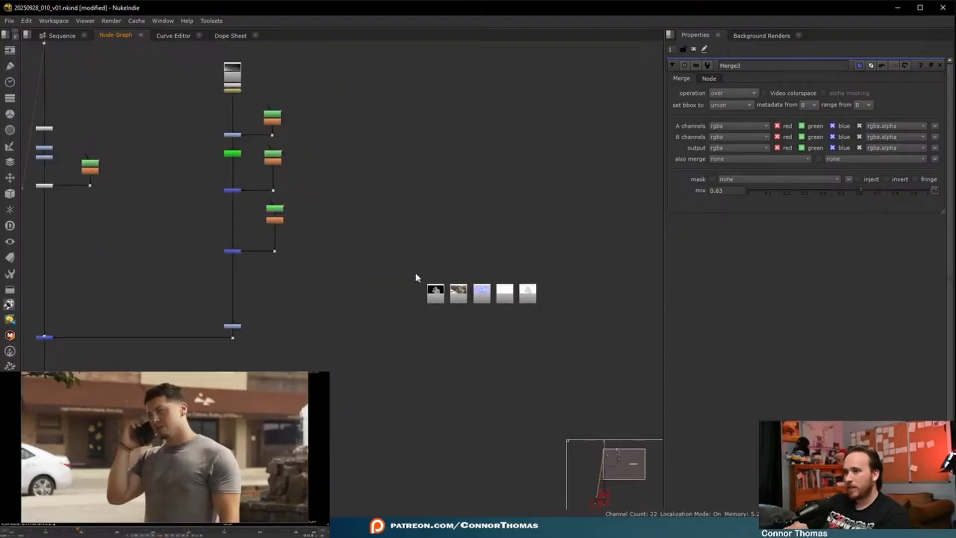
scroll(462, 294, "up", 6)
scroll(516, 298, "up", 1)
left_click(504, 344)
key("1")
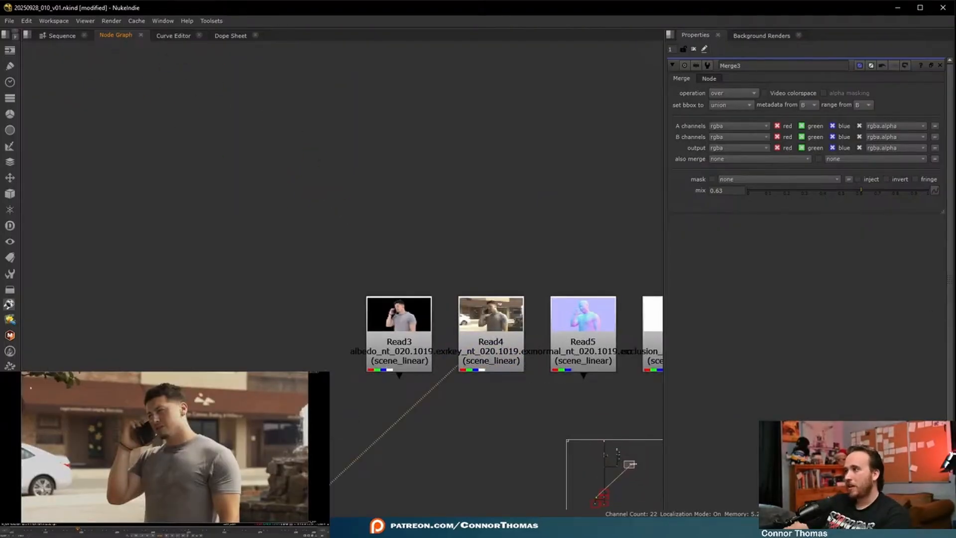
scroll(55, 463, "up", 10)
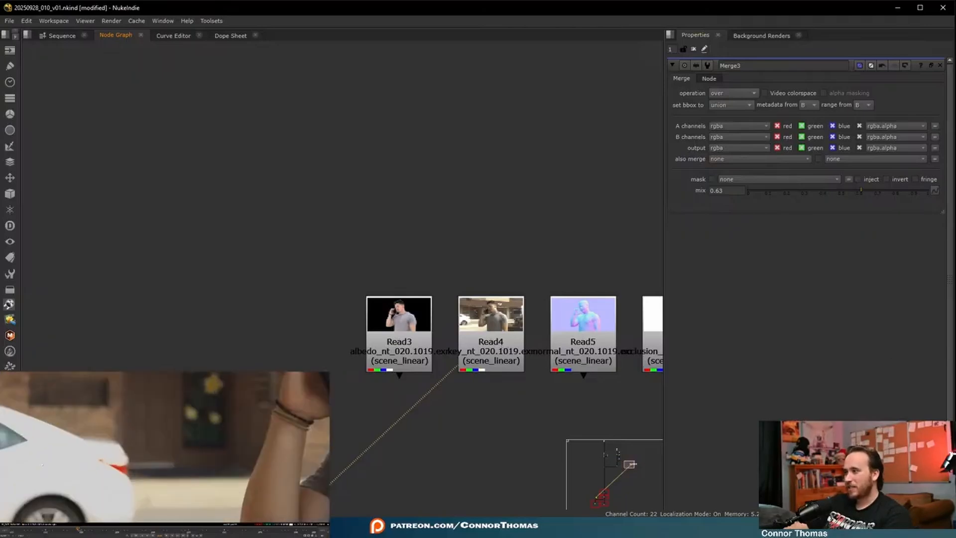
middle_click_drag(55, 464, 60, 457)
key("f")
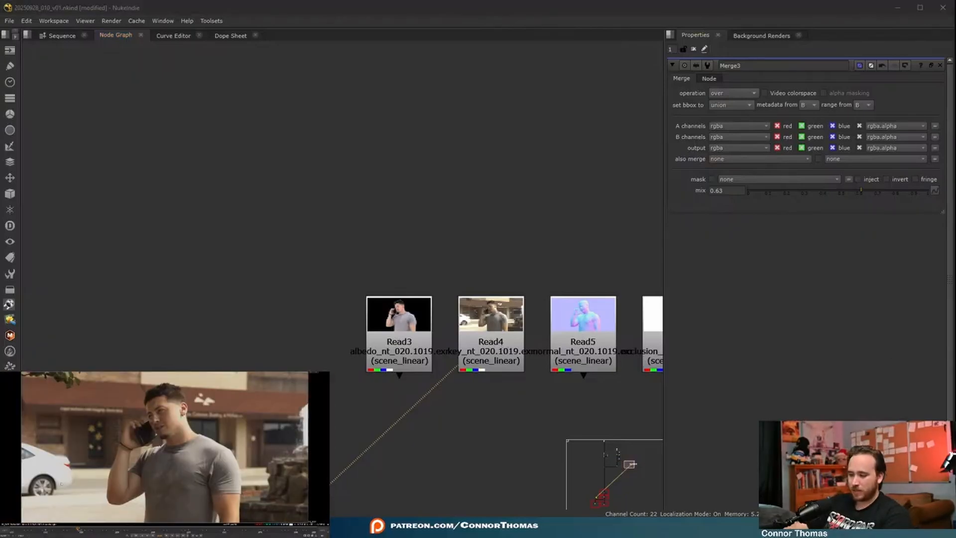
- Display Read4's alpha channel, play back the man's matte, and return the viewer to full color
key("a")
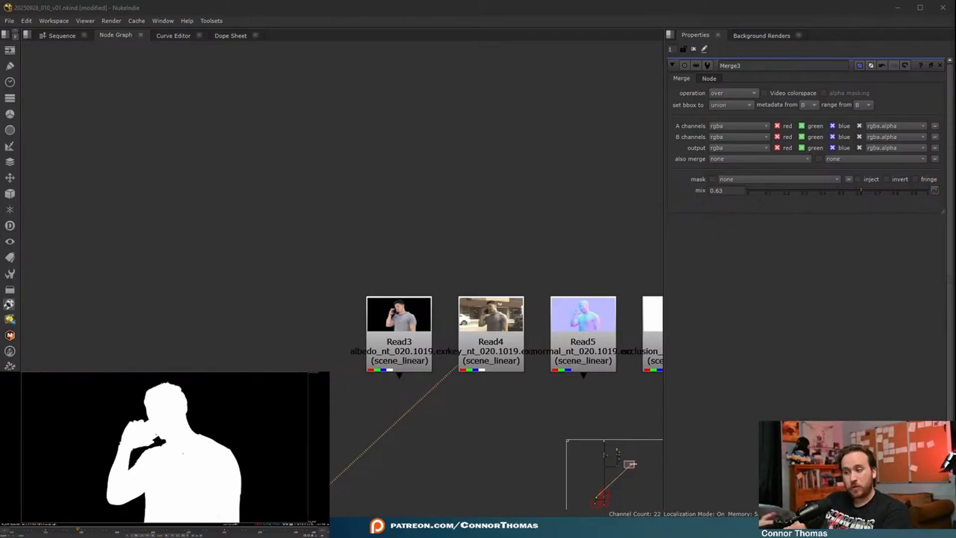
key("l")
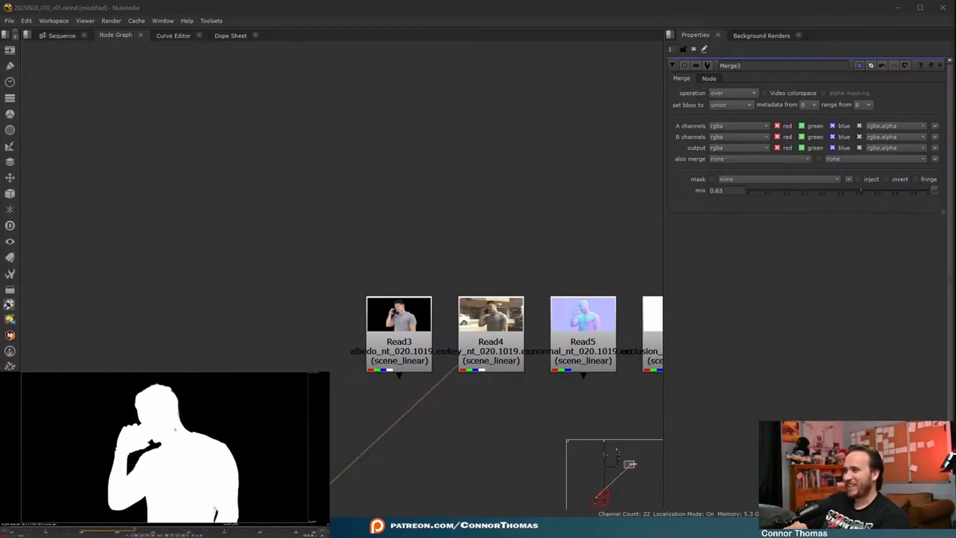
left_click(111, 531)
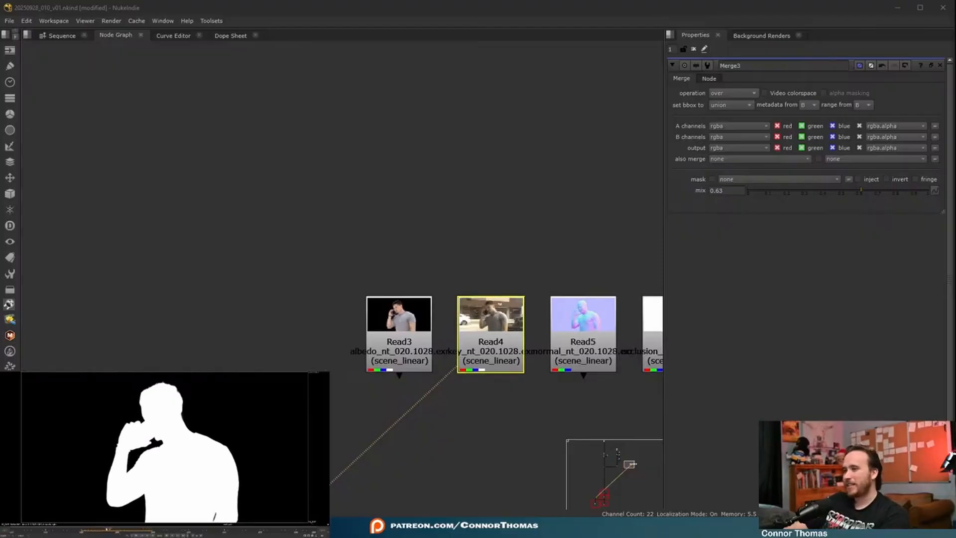
key("a")
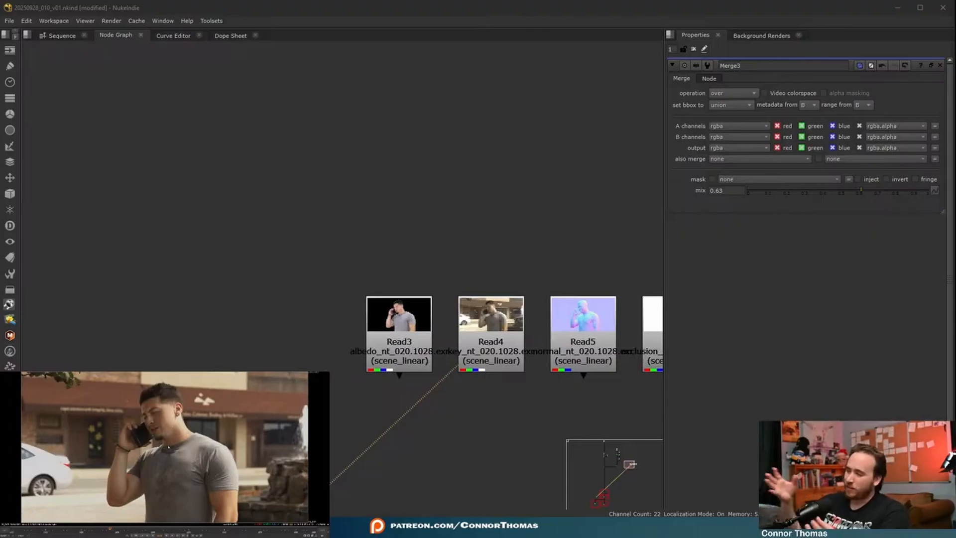
- Compare the albedo pass in Read3 with the key pass in Read4 by switching between two viewer inputs
scroll(566, 245, "down", 3)
left_click(352, 251)
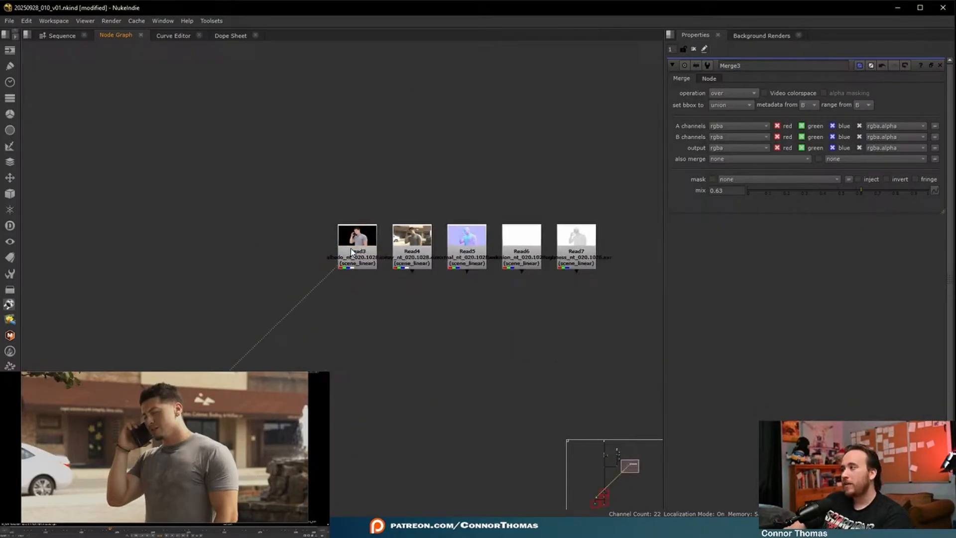
key("1")
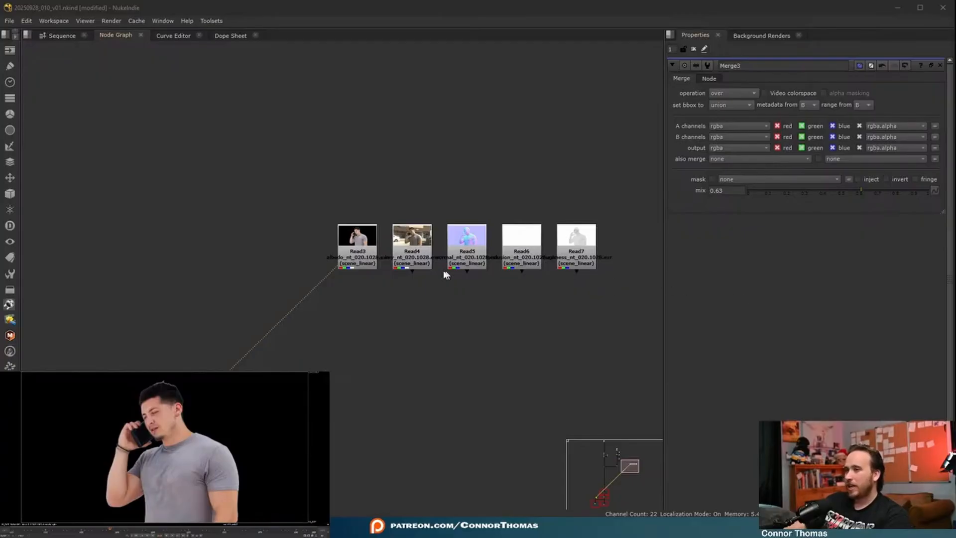
left_click(424, 268)
key("2")
left_click_drag(176, 415, 190, 433)
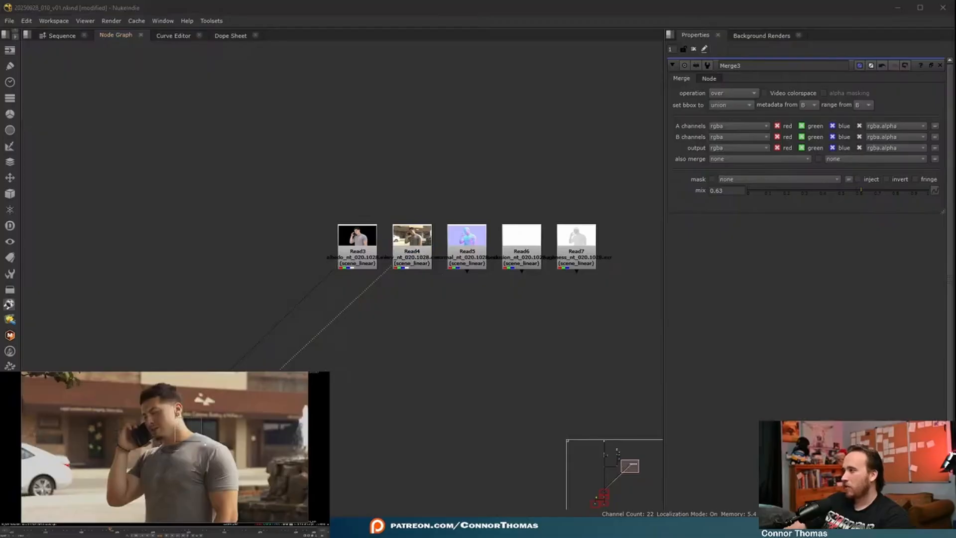
key("1")
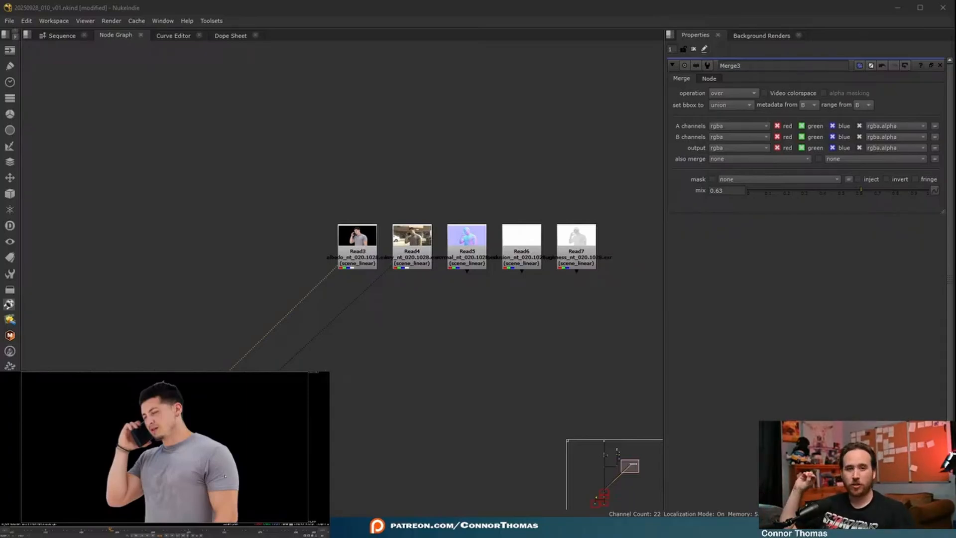
- View the normal pass in Read5 and the roughness pass in Read7, examining the roughness detail around the face and hand
left_click(466, 263)
key("1")
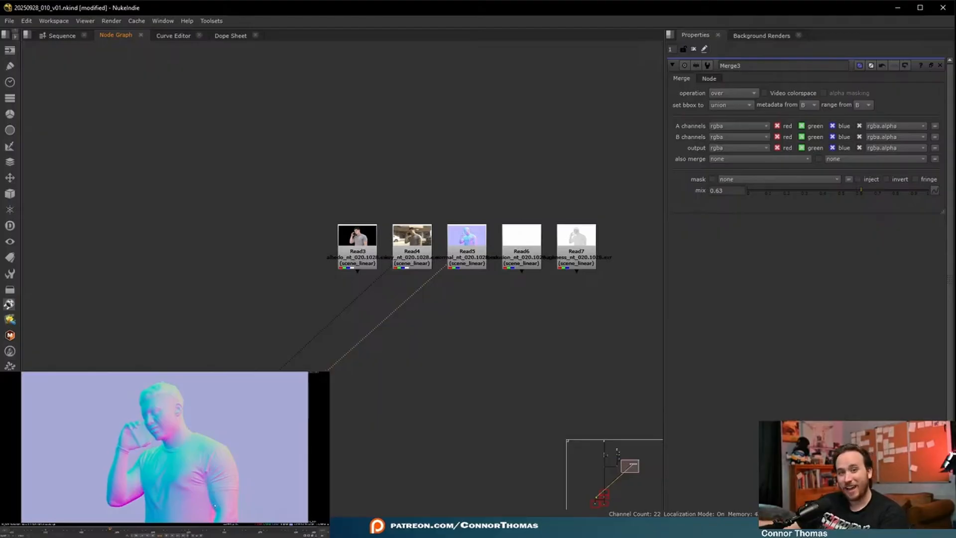
key("1")
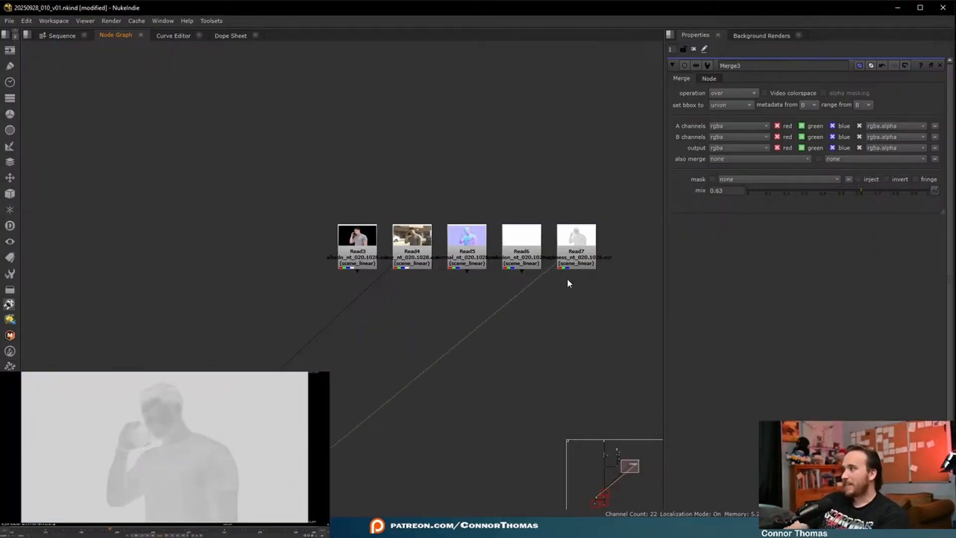
left_click_drag(148, 395, 181, 448)
scroll(153, 422, "up", 7)
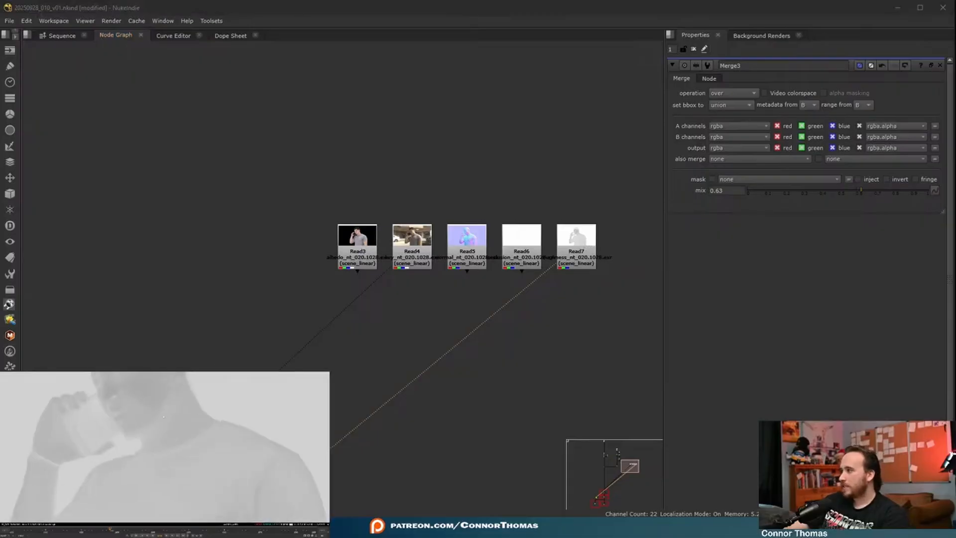
scroll(136, 395, "up", 2)
middle_click_drag(137, 396, 165, 454)
scroll(146, 428, "down", 3)
middle_click_drag(287, 430, 194, 437)
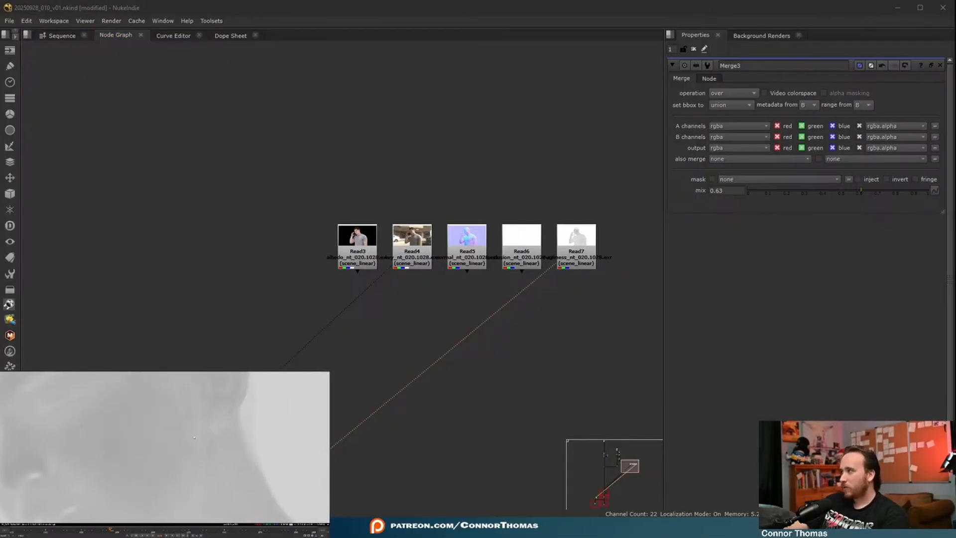
scroll(187, 461, "down", 4)
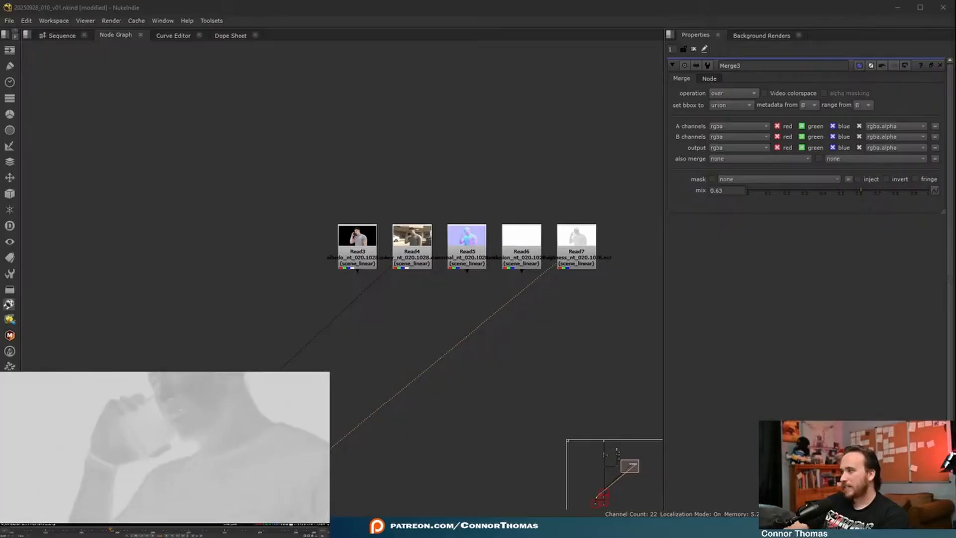
scroll(118, 421, "up", 3)
middle_click_drag(111, 431, 103, 456)
scroll(105, 455, "down", 1)
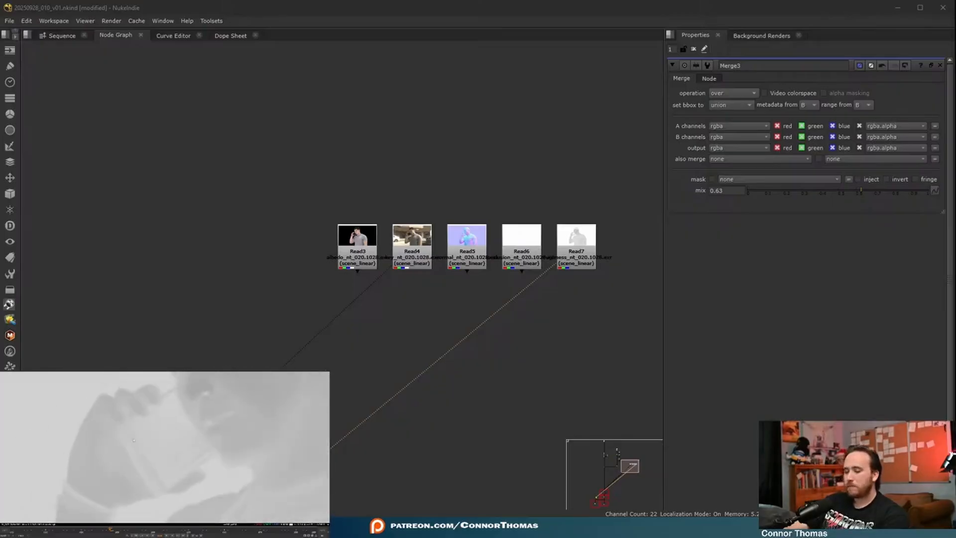
key("f")
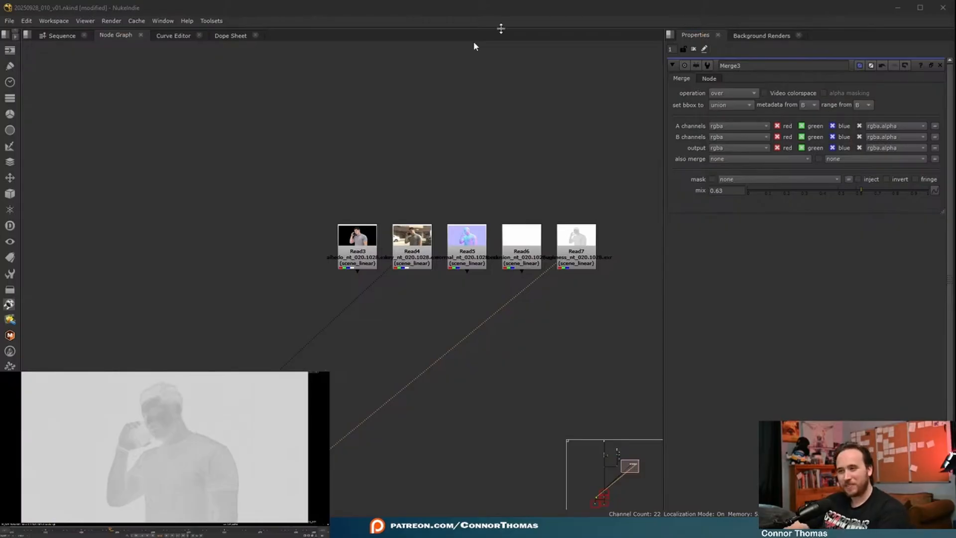
- Disconnect the viewer inputs from the Read7 roughness pass and the Read4 key pass
left_click_drag(542, 272, 524, 410)
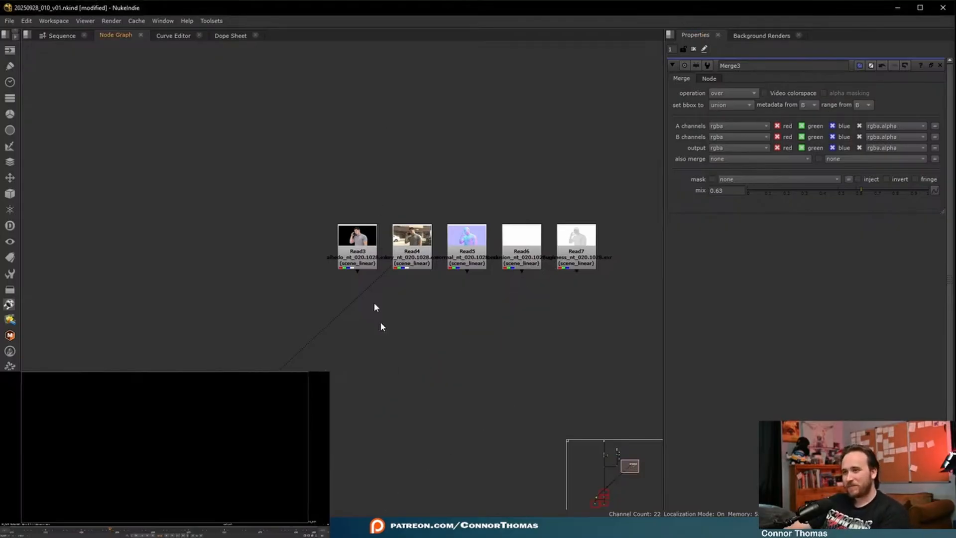
left_click_drag(390, 268, 384, 337)
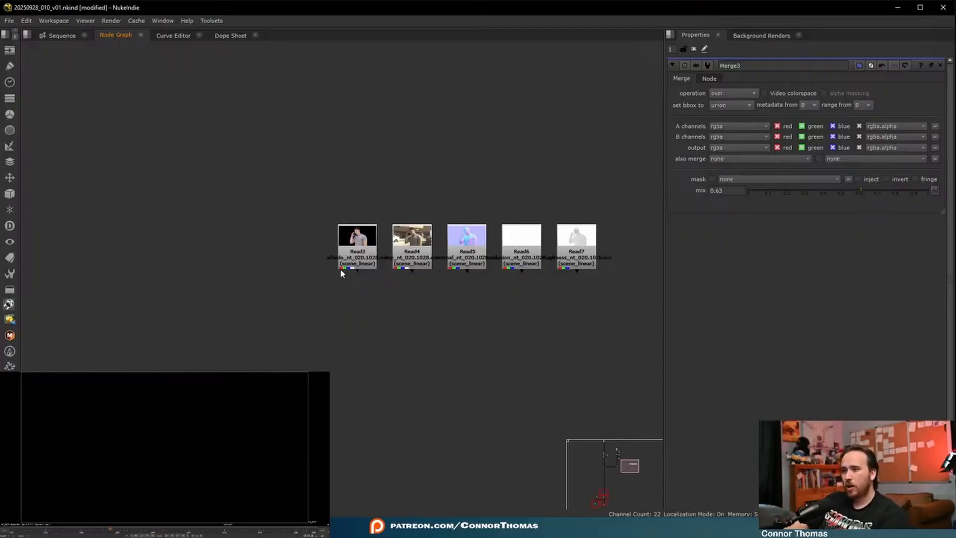
- View the albedo pass in Read3, switch the viewer to the normal pass in Read5, and examine the man's normals
left_click(352, 266, "ctrl+shift")
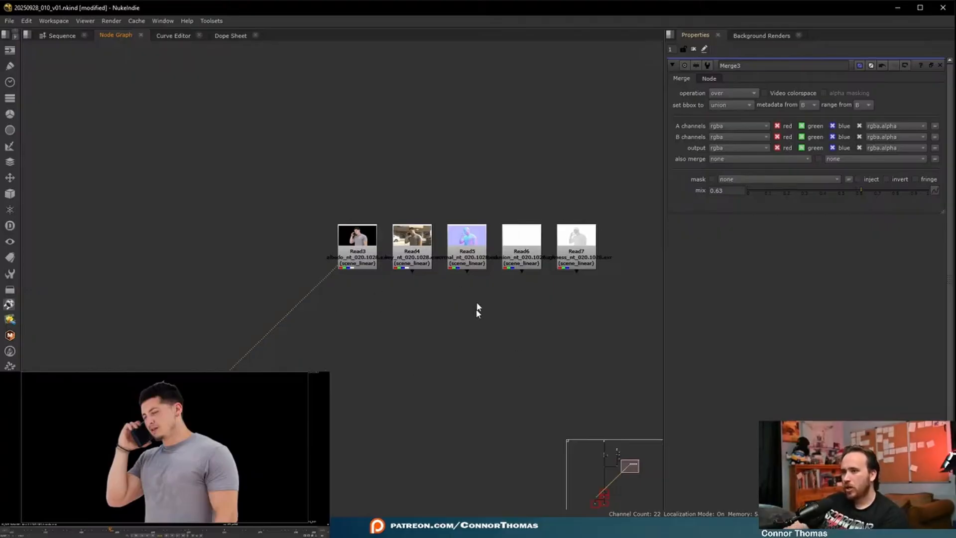
left_click(481, 268)
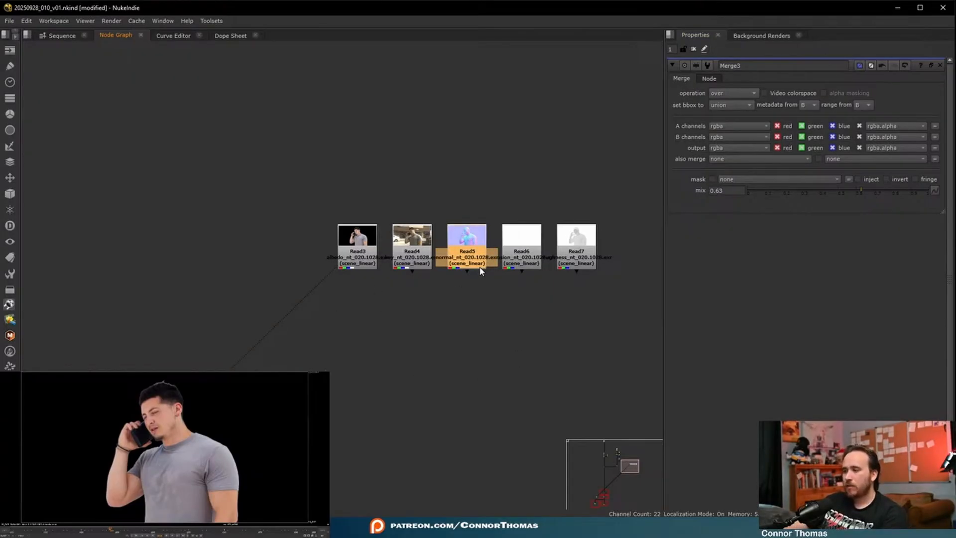
key("1")
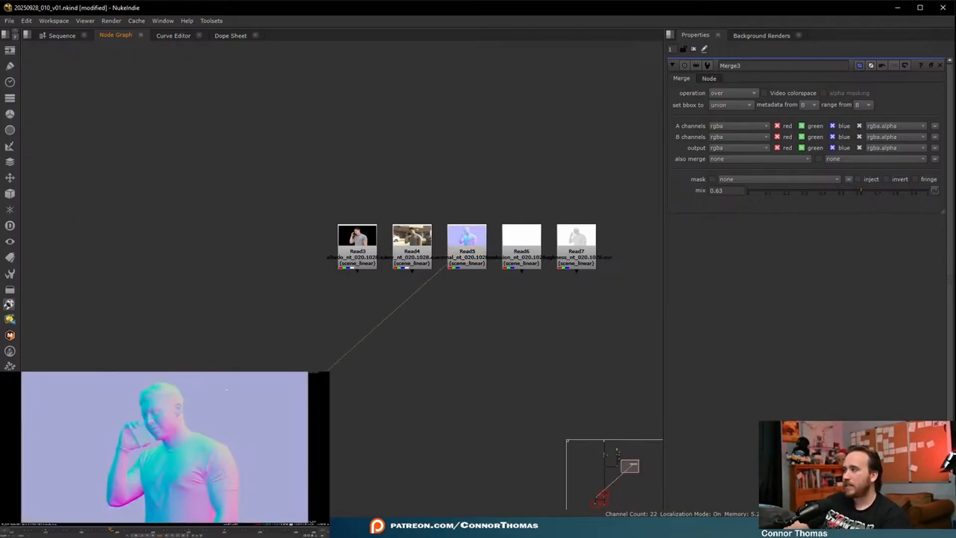
left_click(203, 408)
- Move Read3, Read4, Read6 and Read7 out of the way and isolate the Read5 normal pass in open space
middle_click_drag(512, 275, 414, 245)
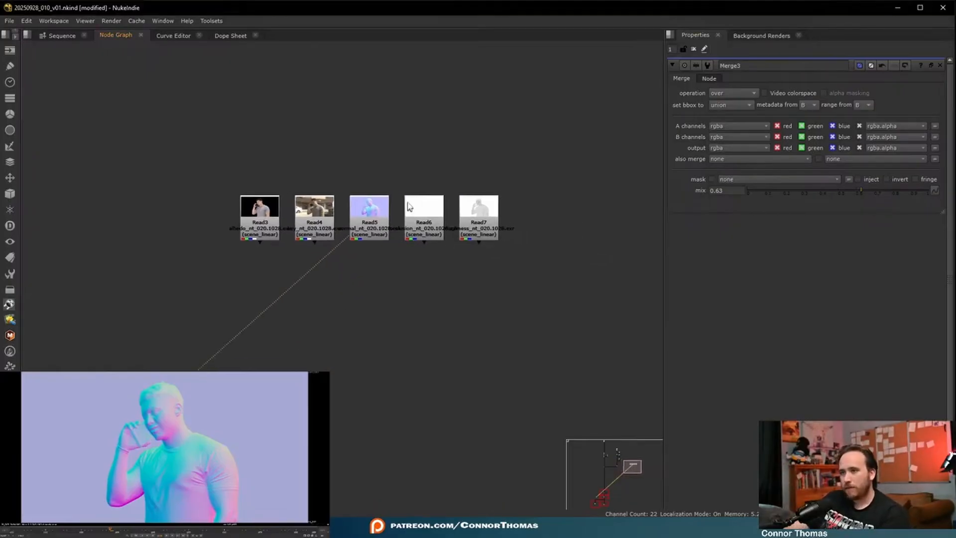
left_click_drag(405, 153, 529, 295)
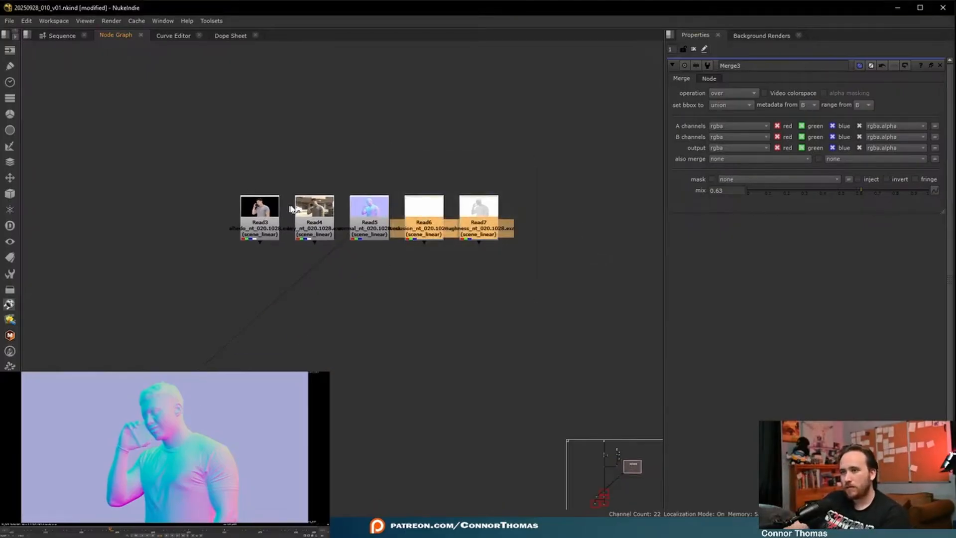
left_click(314, 219, "shift")
left_click(260, 219, "shift")
left_click_drag(260, 224, 161, 90)
left_click(455, 257)
left_click_drag(364, 224, 454, 220)
key("1")
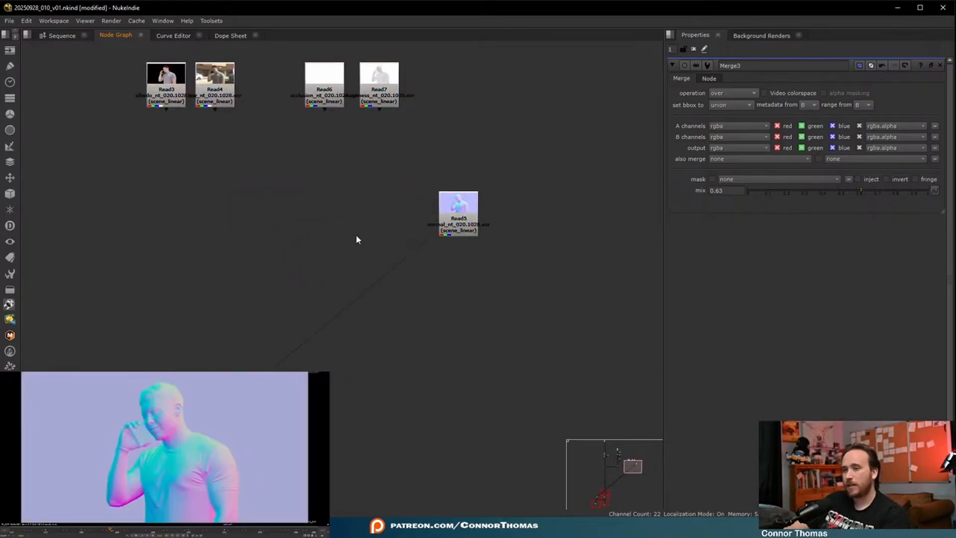
- Add a Constant node near the Read5 normal pass and show it in the viewer
key("Tab")
type("const")
key("Down")
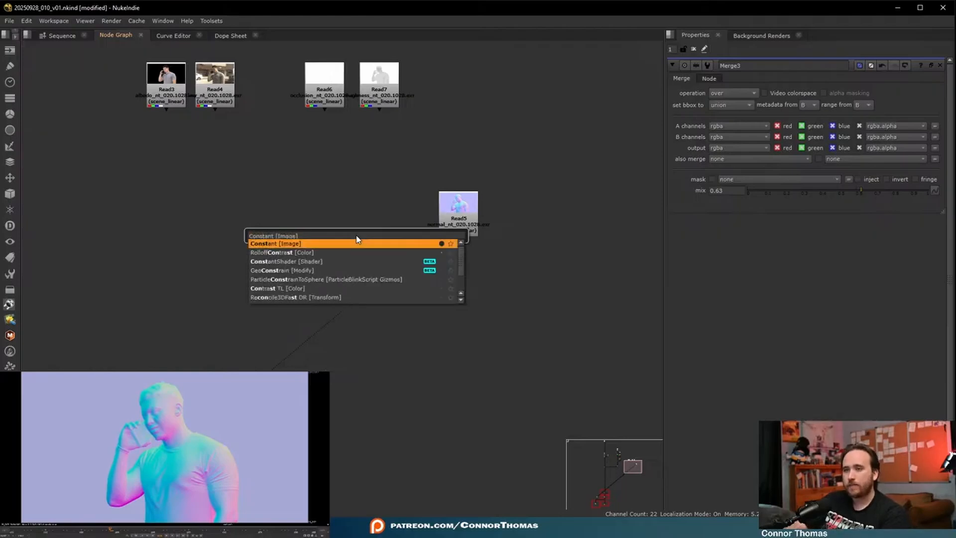
key("Return")
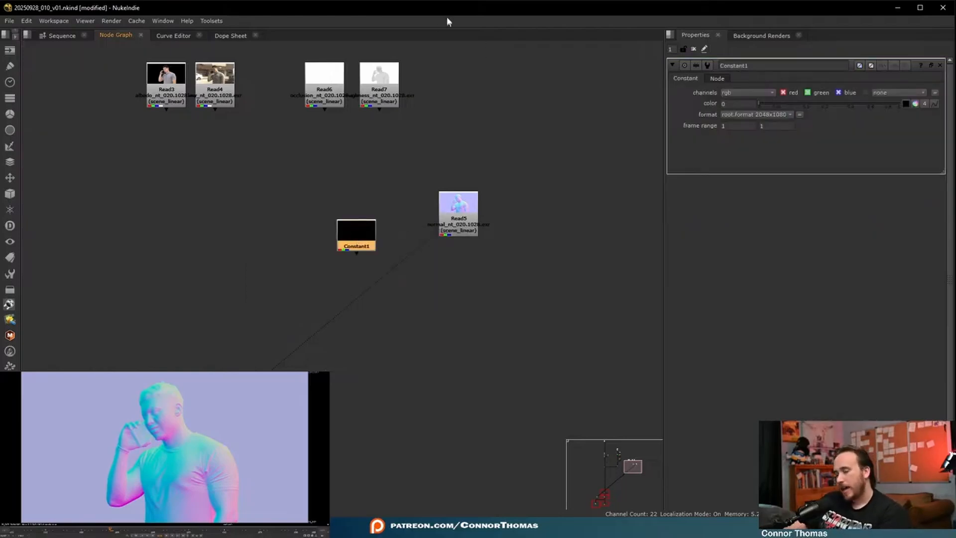
key("1")
left_click(405, 135)
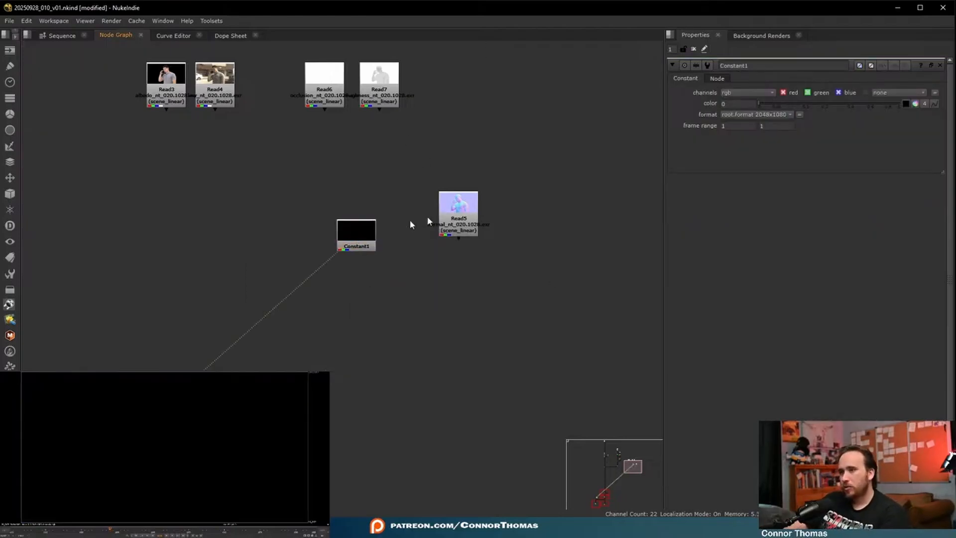
- Move Read5 closer to the Constant and compare the two by switching between viewer inputs
left_click_drag(457, 208, 429, 232)
key("2")
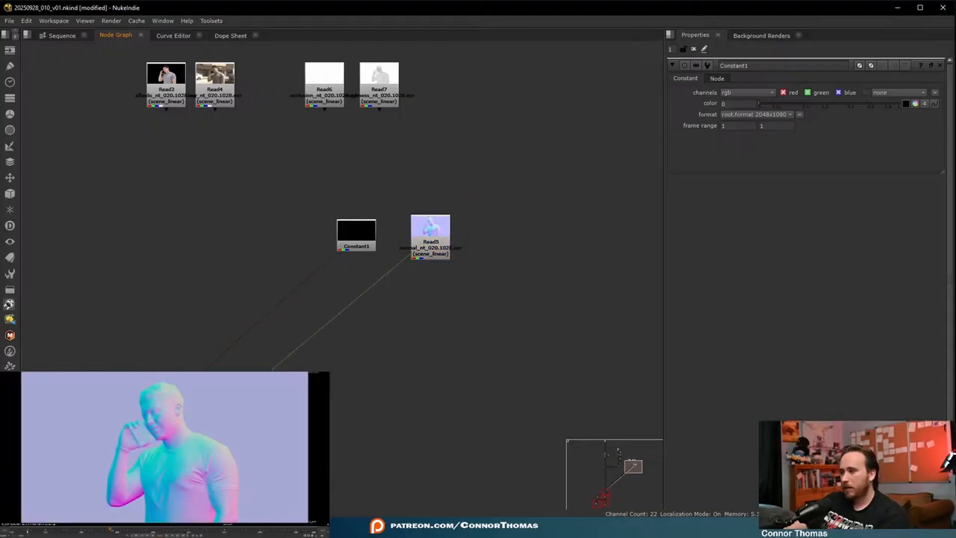
key("1")
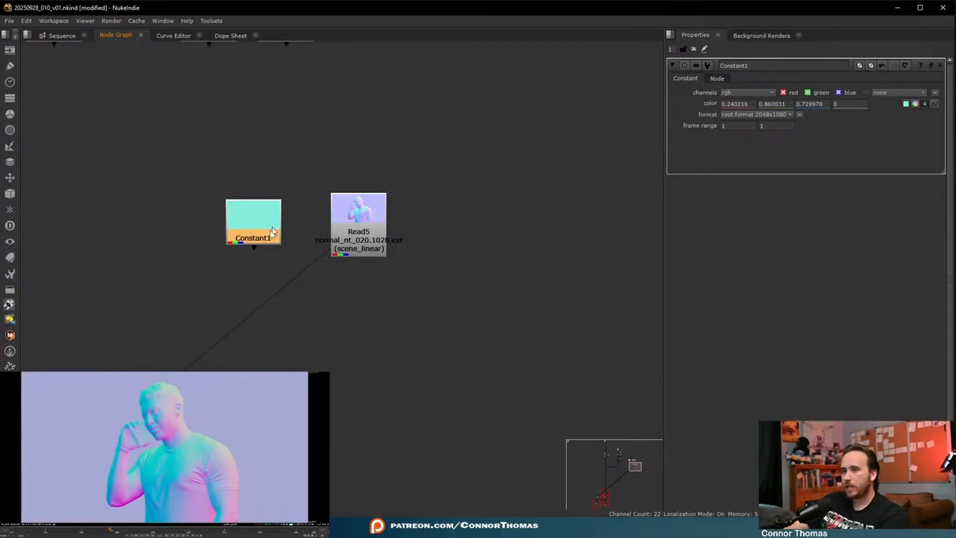
- Replace the coloured Constant with a fresh Constant node beside Read5 and open its user knob management
key("Tab")
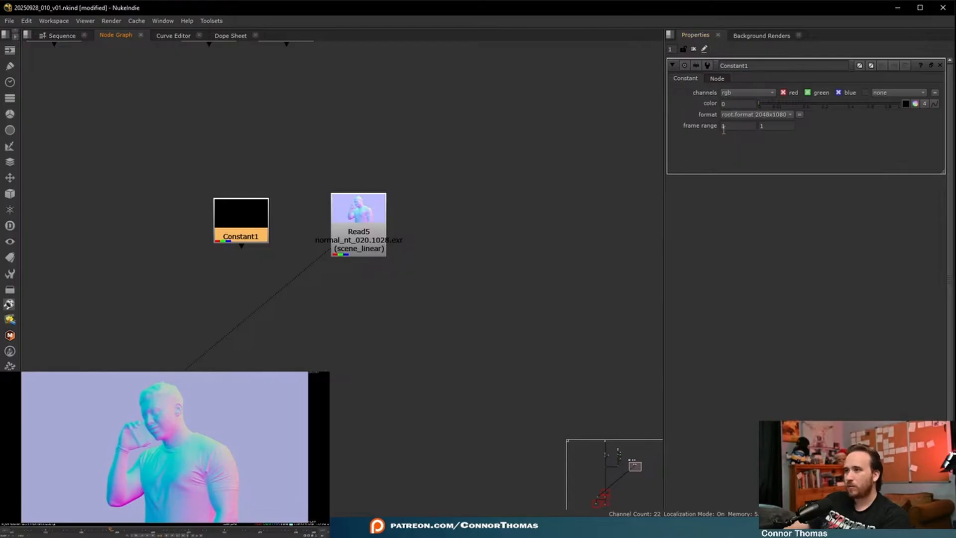
right_click(675, 103)
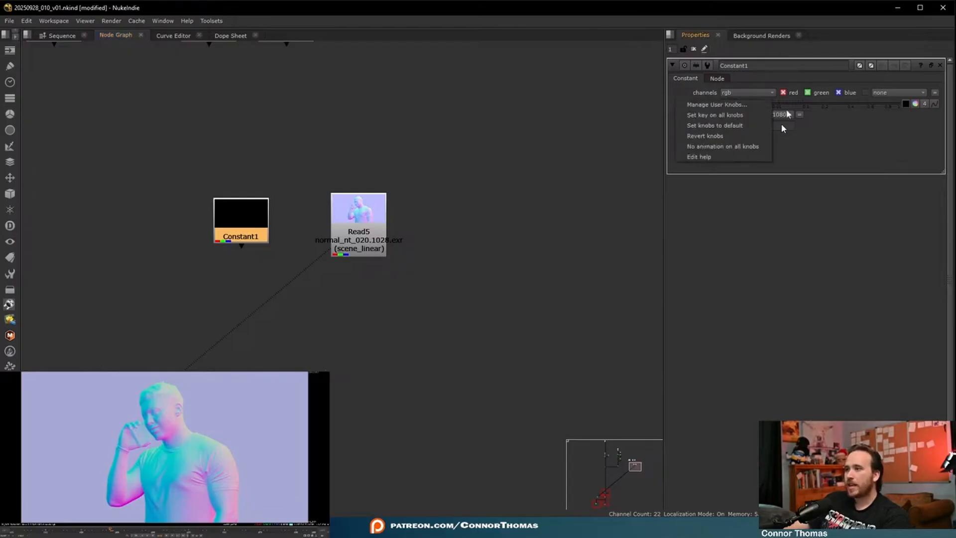
left_click(721, 105)
left_click_drag(483, 187, 515, 116)
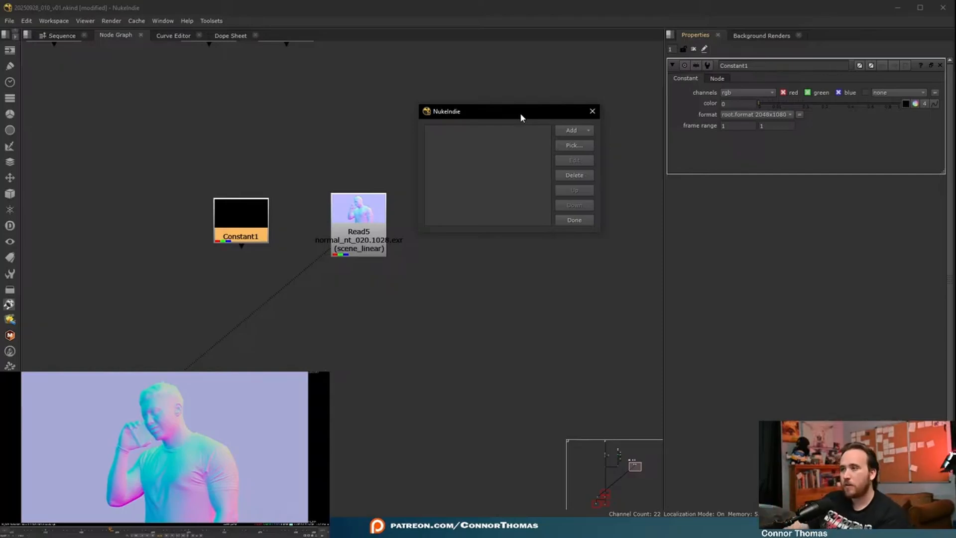
- Add a floating point slider to the Constant named Euator, labelled equator, with minimum 0 and maximum 360
left_click(571, 131)
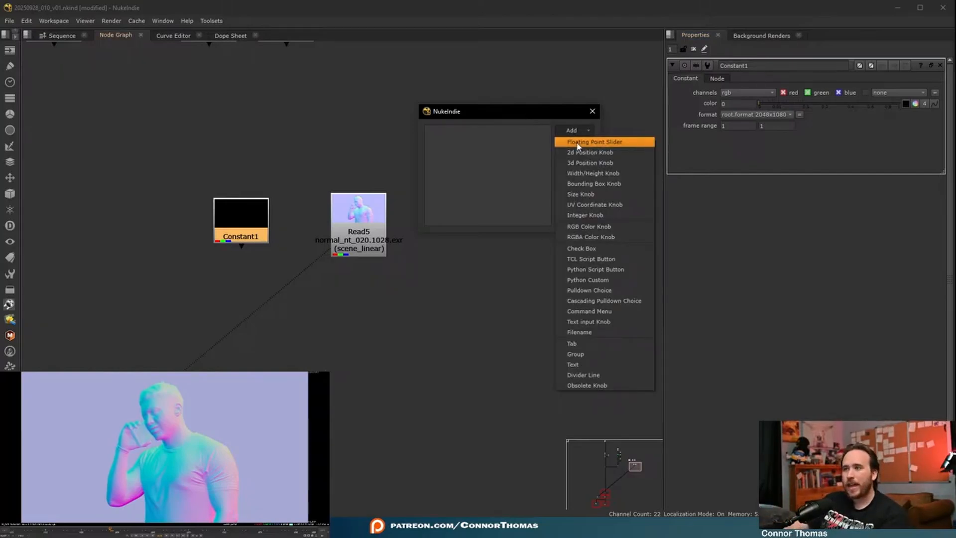
left_click(608, 143)
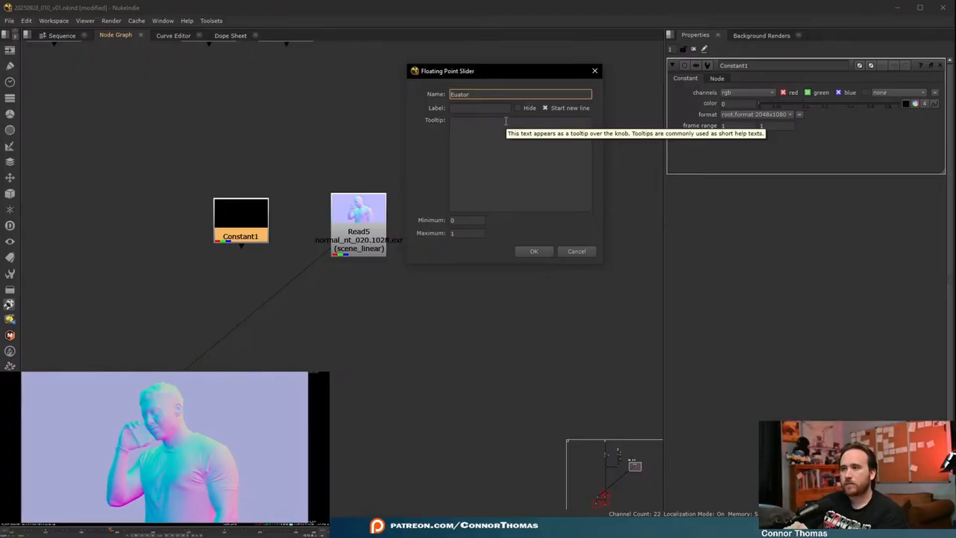
key("Tab")
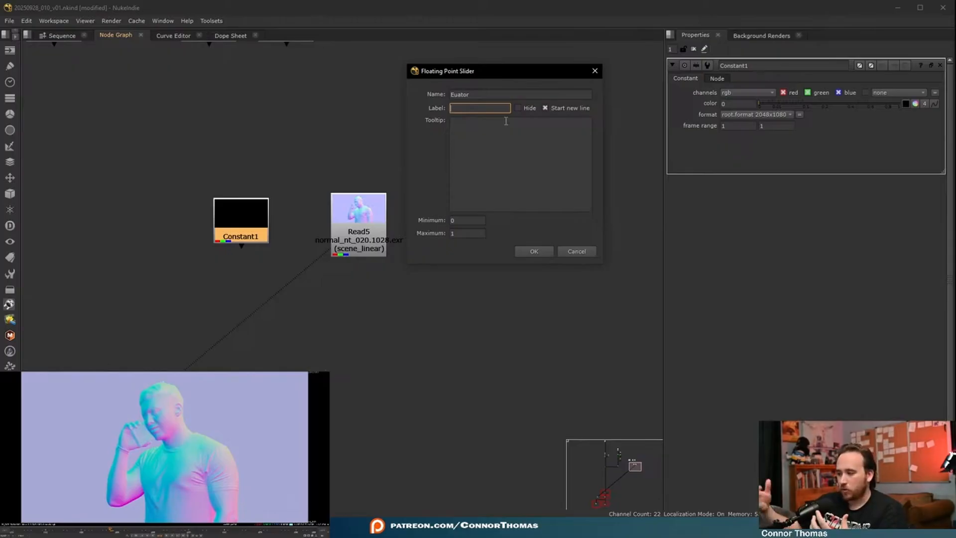
type("equator")
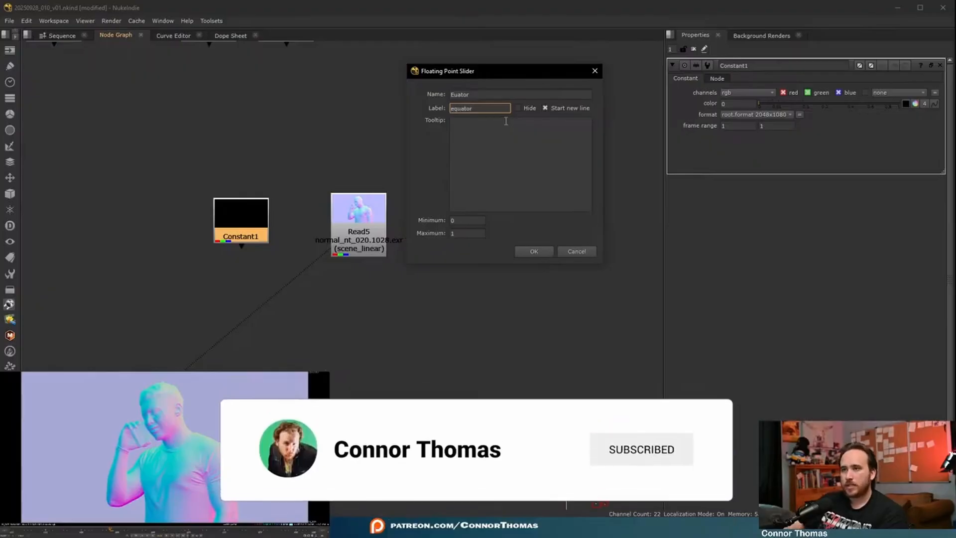
double_click(453, 220)
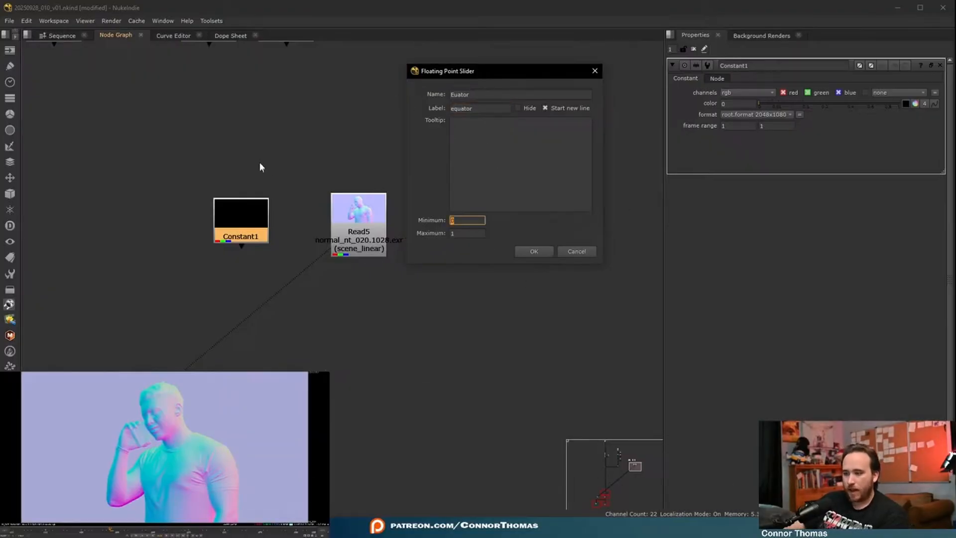
key("Tab")
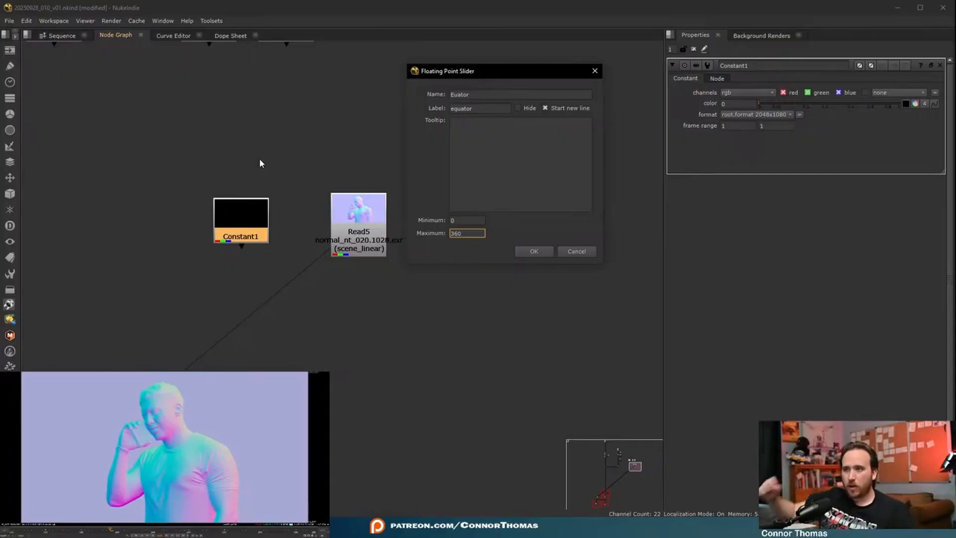
left_click(532, 251)
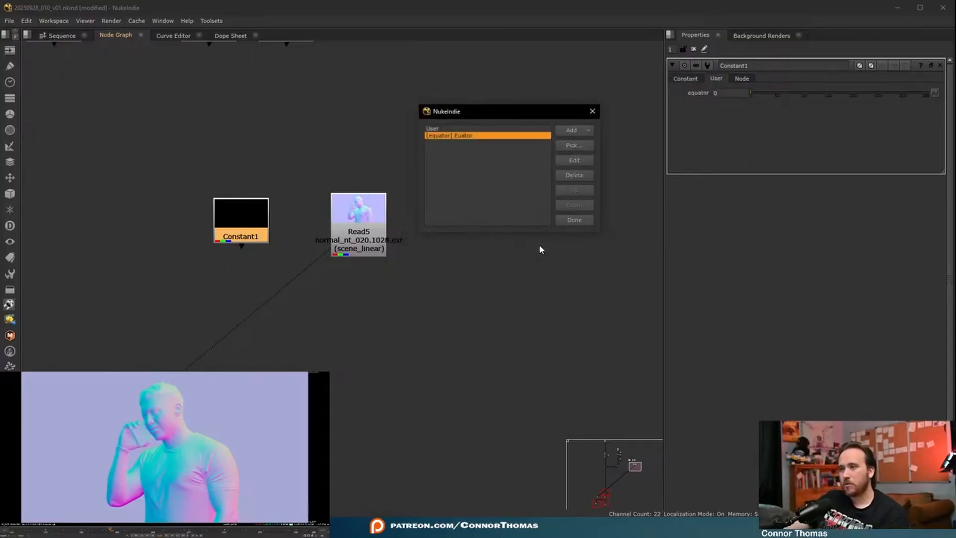
- Add a second floating point slider to the Constant, named Height and labelled height
left_click(587, 132)
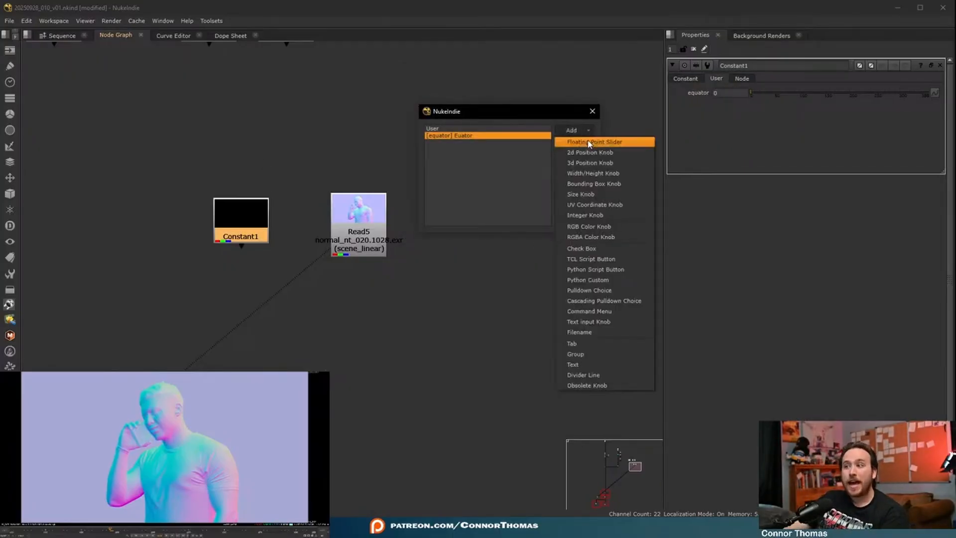
left_click(588, 143)
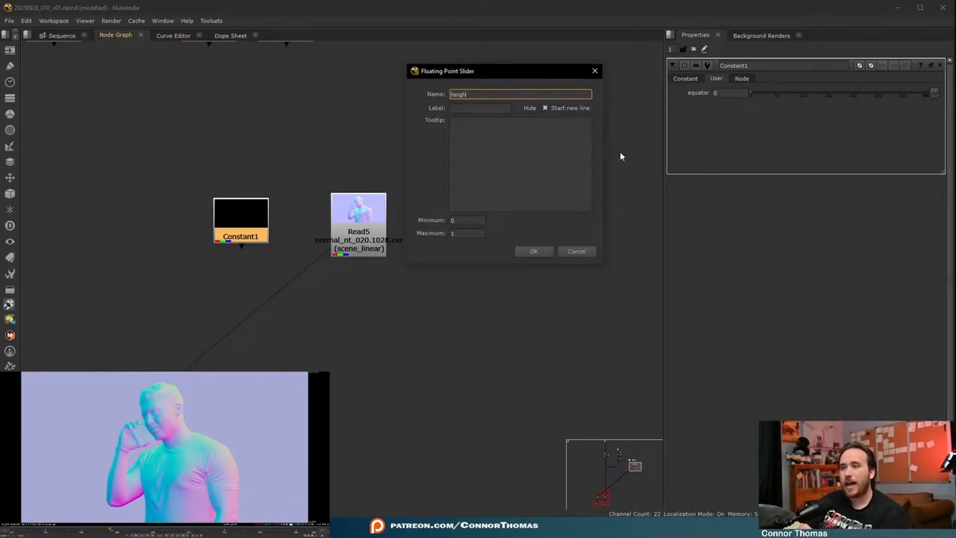
key("Tab")
key("Tab")
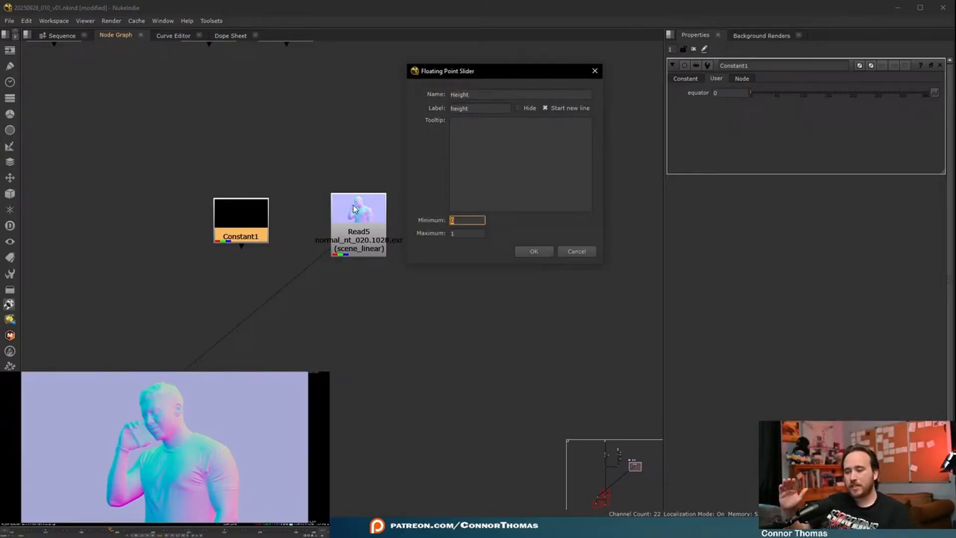
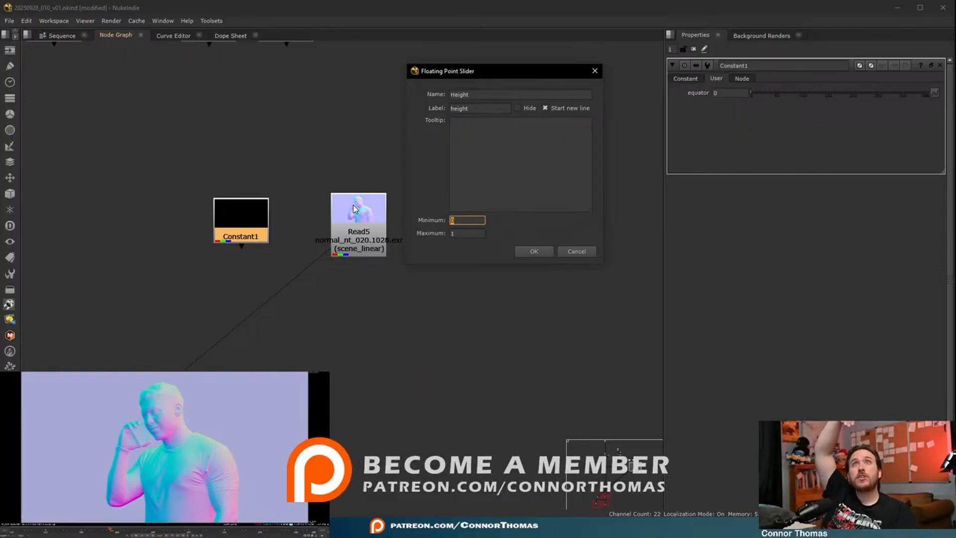
- Set the height slider's range to a minimum of -90 and a maximum of 90 and create it
type("-9")
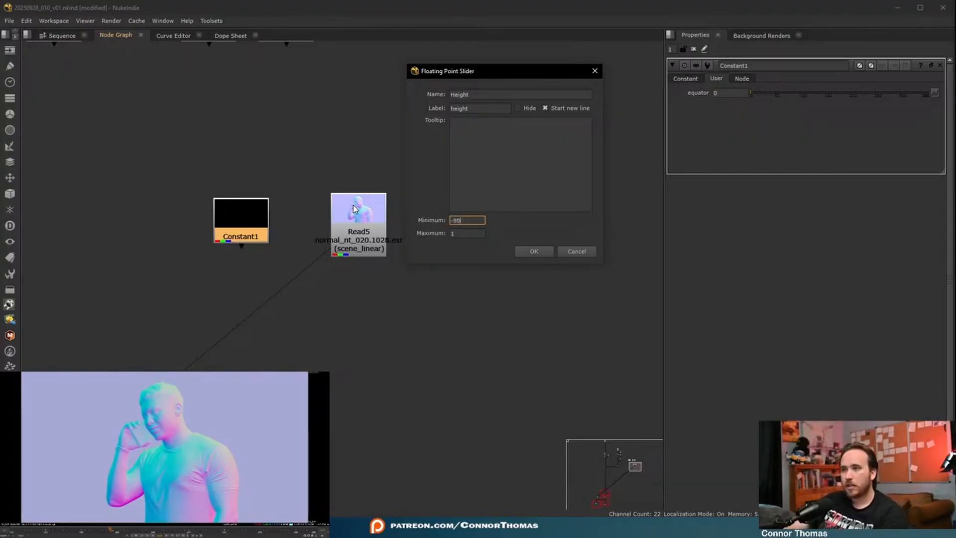
key("Tab")
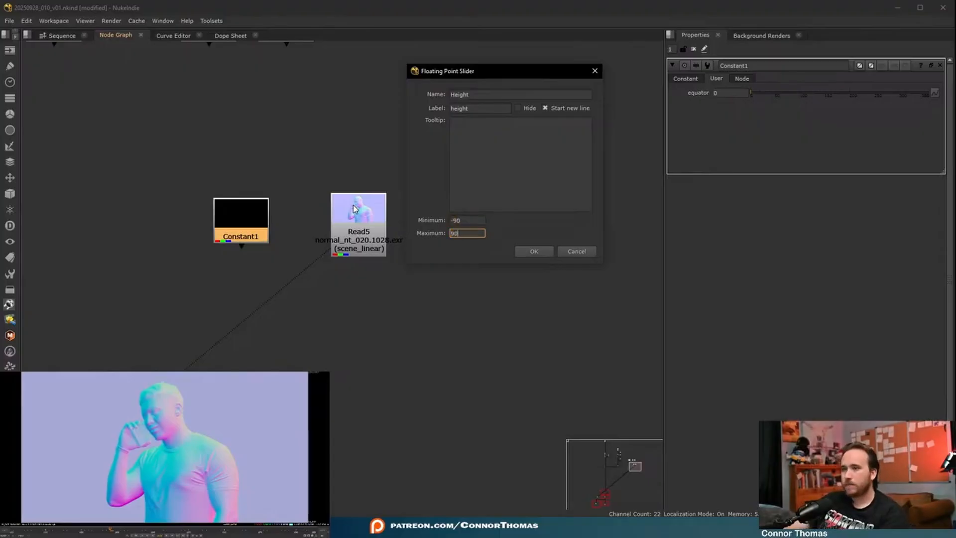
left_click(538, 250)
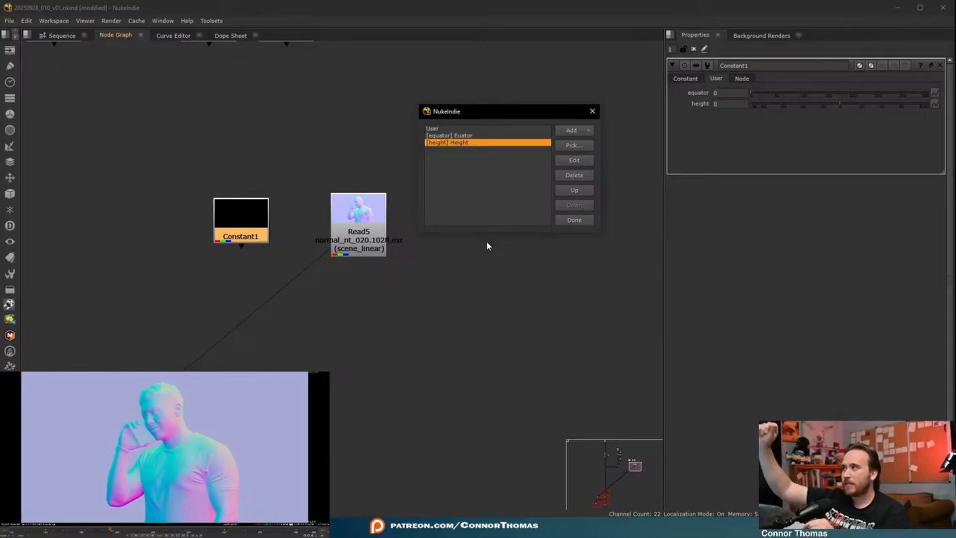
- Add the Constant's existing color knob to its user controls and finish the knob editing
left_click(575, 144)
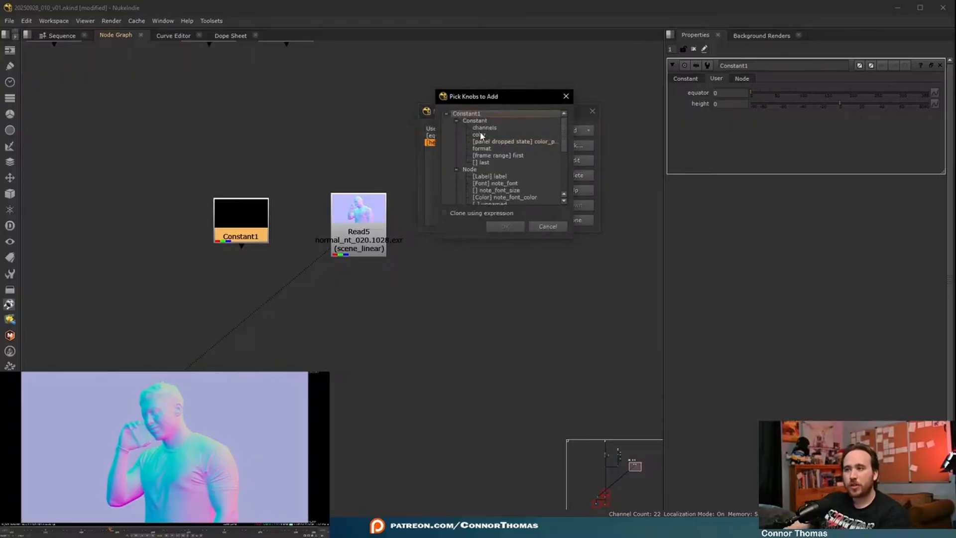
left_click(517, 136)
left_click(513, 226)
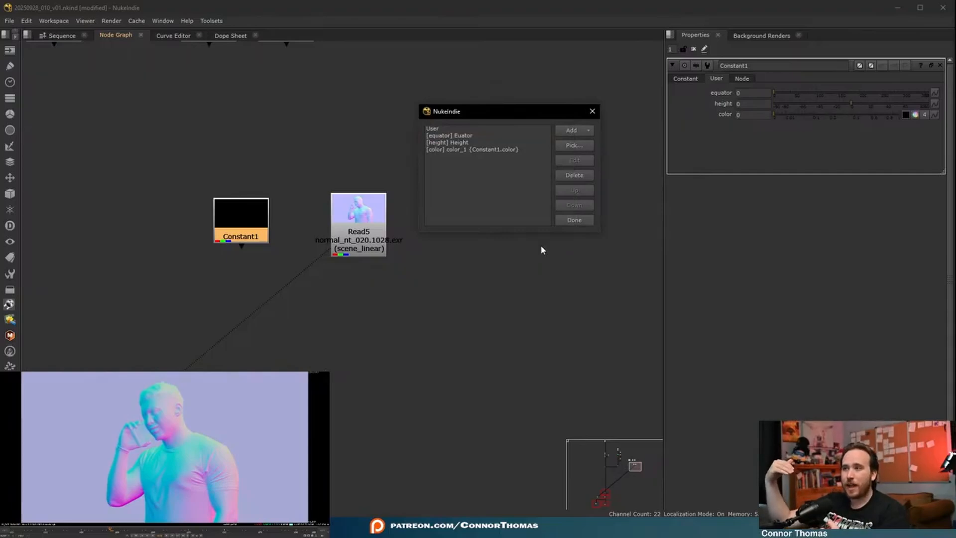
left_click(573, 220)
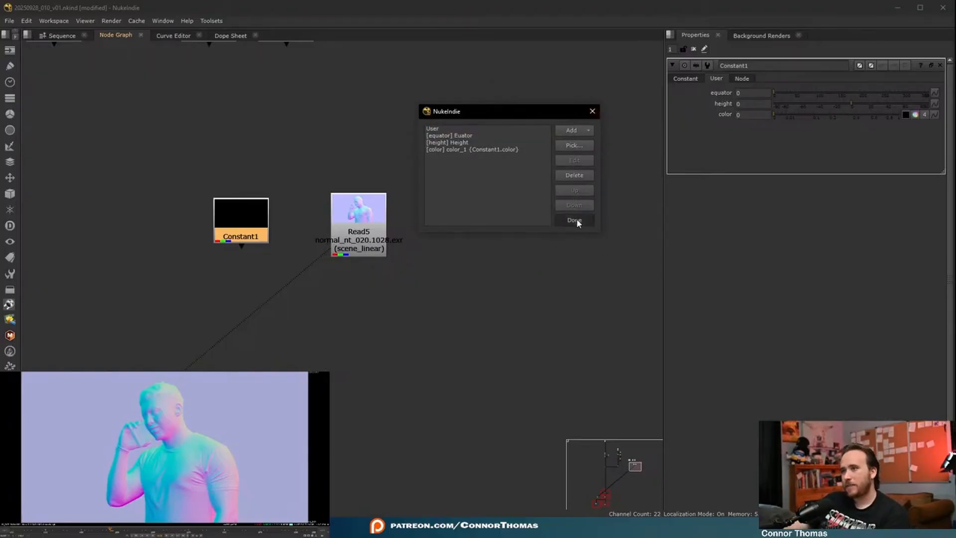
- Set the height control to -13 and split the color knob into four channel values reset to 0
left_click_drag(852, 103, 840, 103)
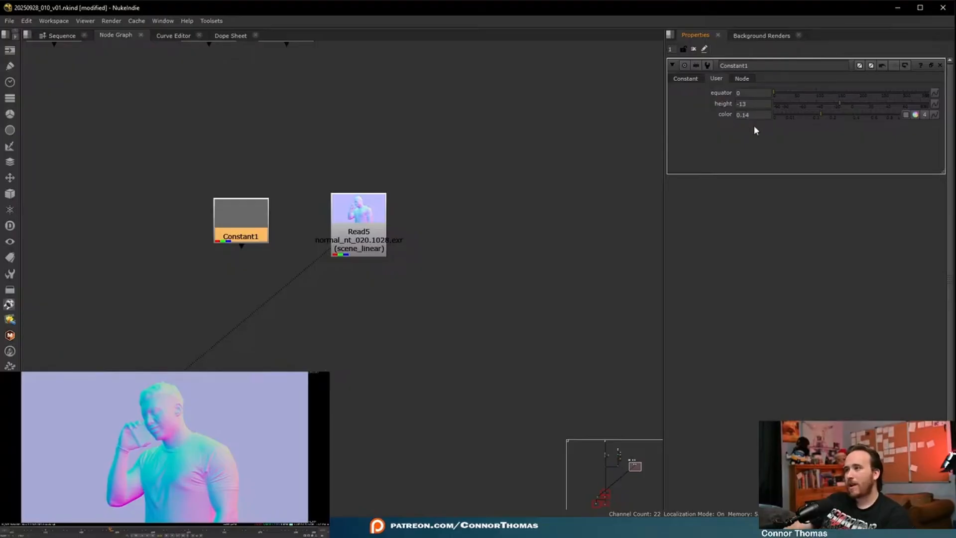
mouse_move(774, 94)
left_mouse_down()
mouse_move(861, 106)
mouse_move(763, 100)
left_mouse_up()
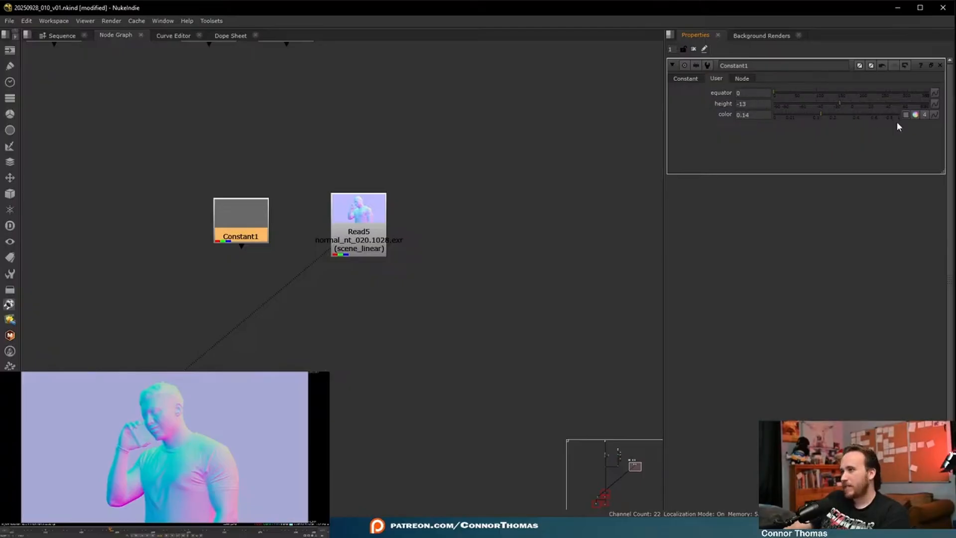
left_click(935, 116)
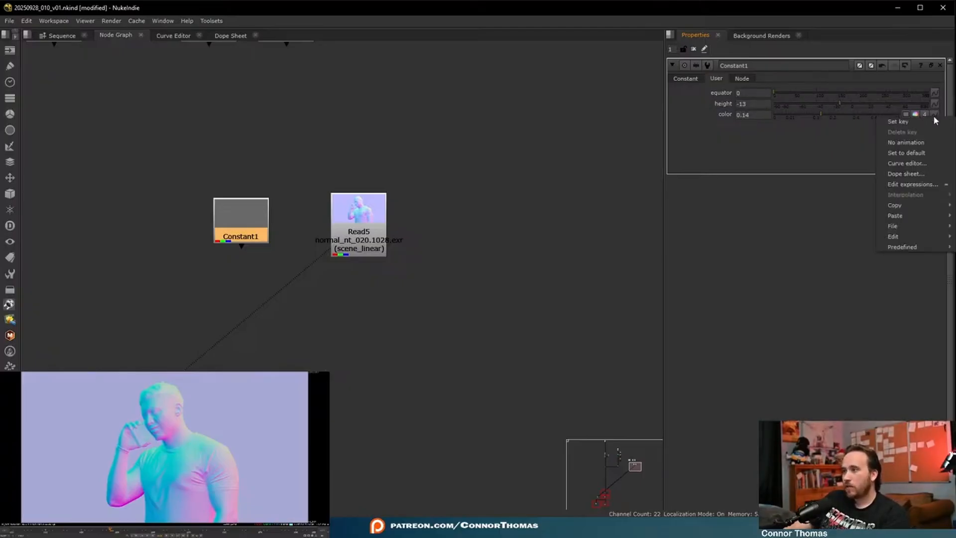
left_click(839, 157)
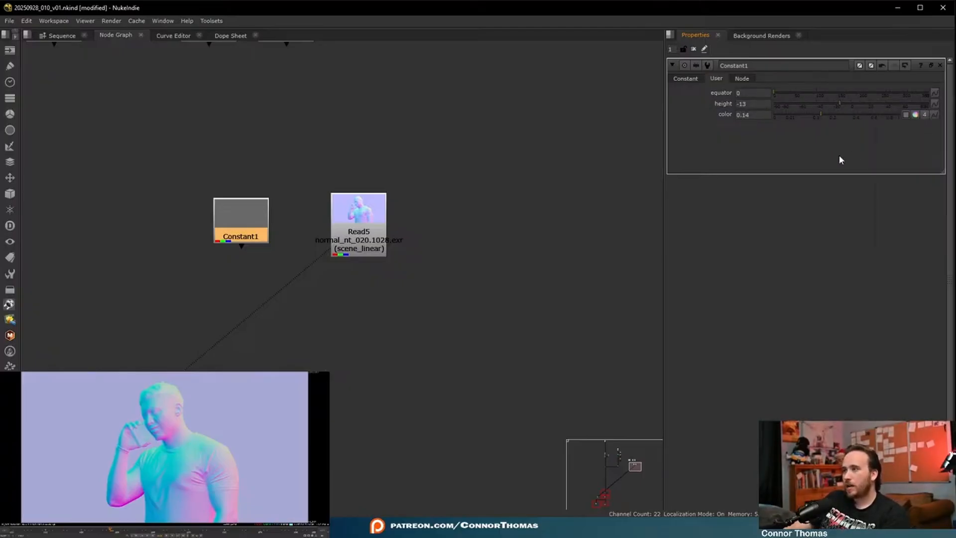
left_click(923, 117)
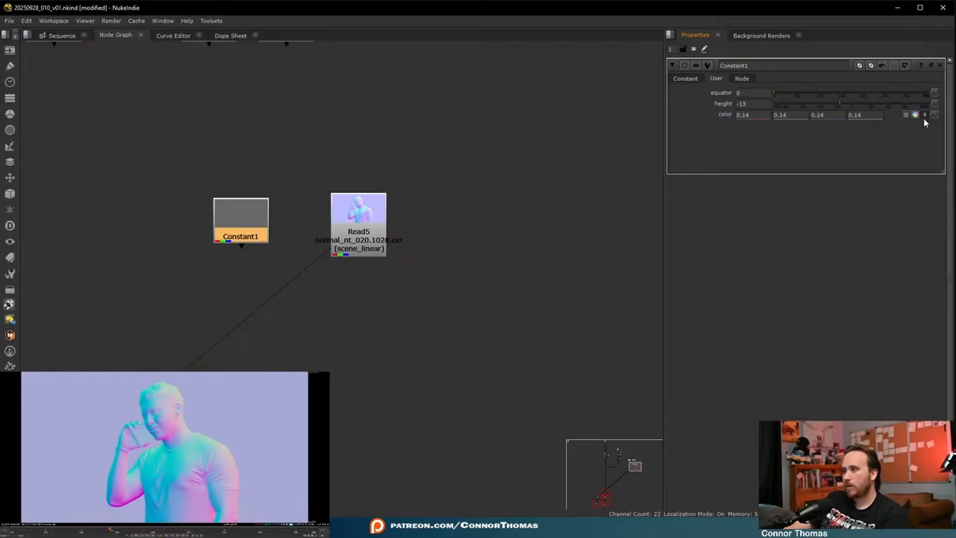
left_click(925, 119)
left_click(925, 115)
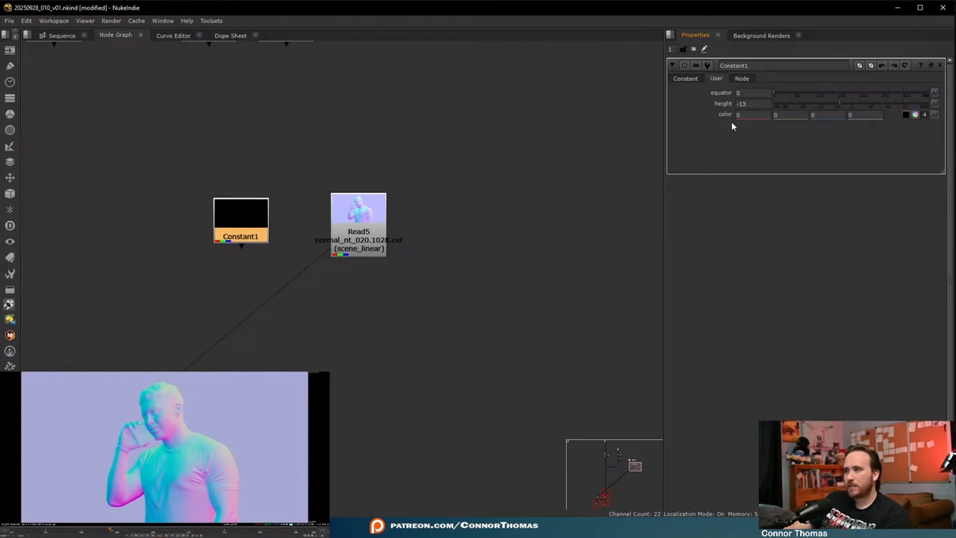
- Move the Constant farther from Read5 and open the expression editor for its color knob
left_click_drag(249, 230, 227, 221)
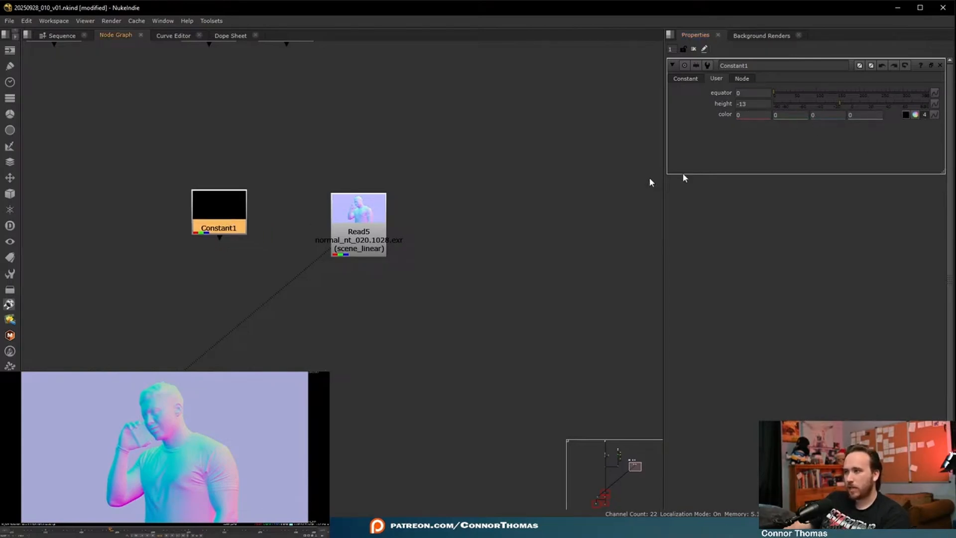
left_click(935, 115)
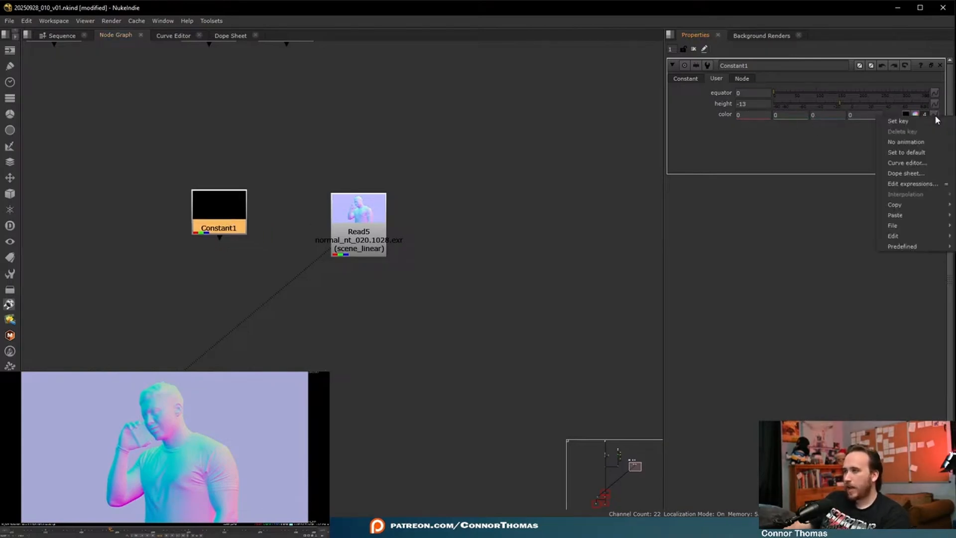
left_click(914, 184)
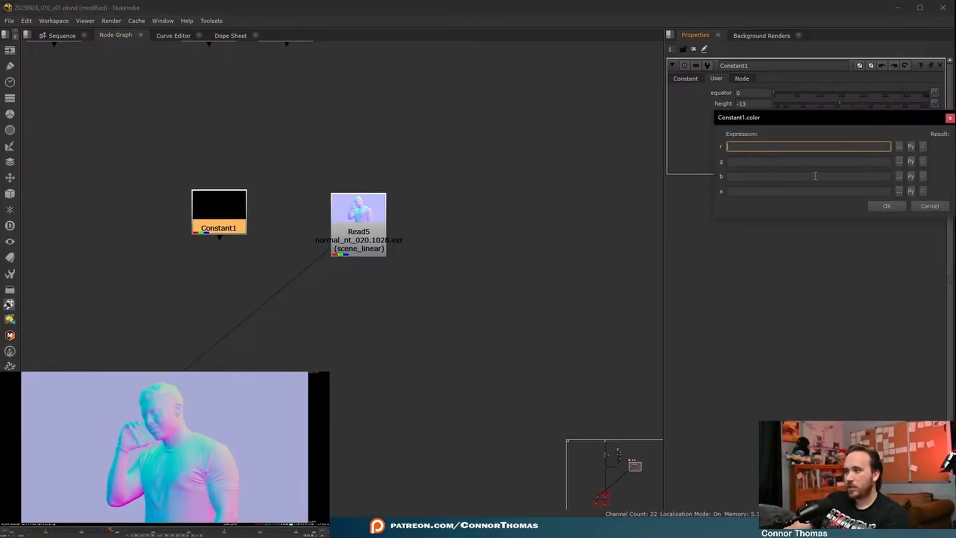
left_click_drag(772, 120, 423, 139)
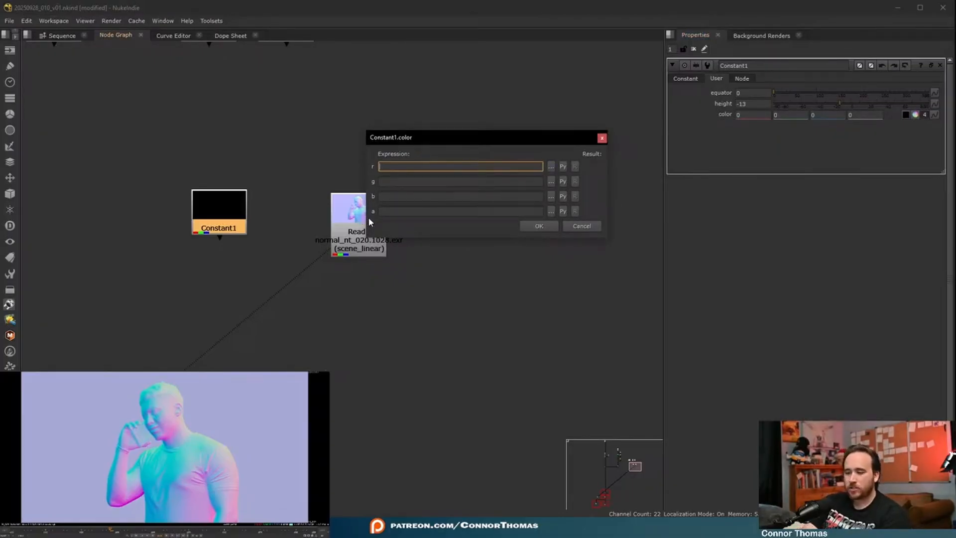
- Enter cos(radians(height)) as the expression for the red channel
type("cos")
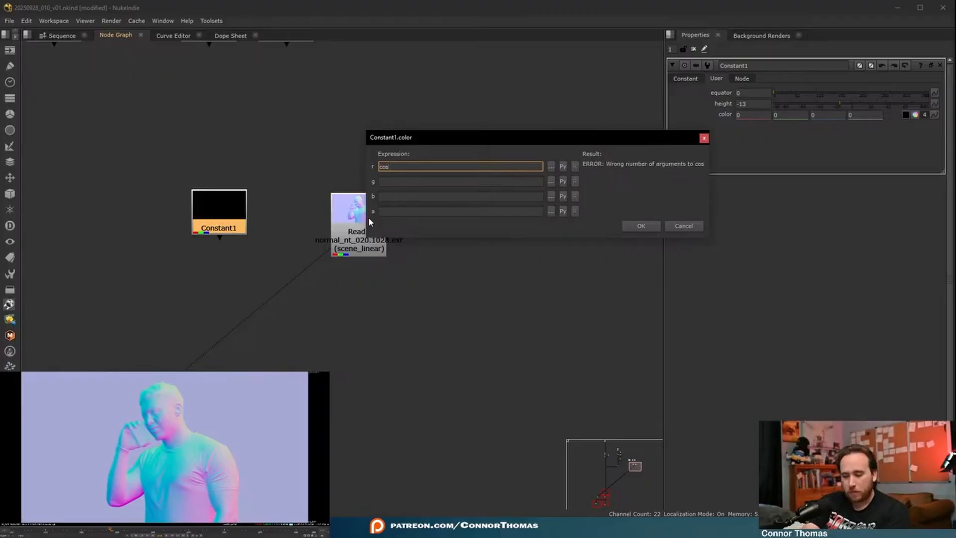
type("(rad")
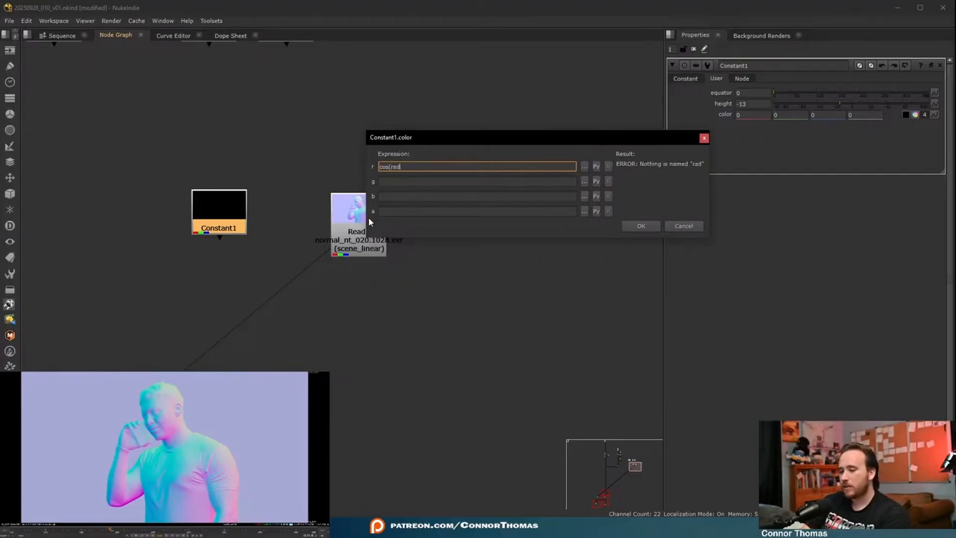
type("ians(")
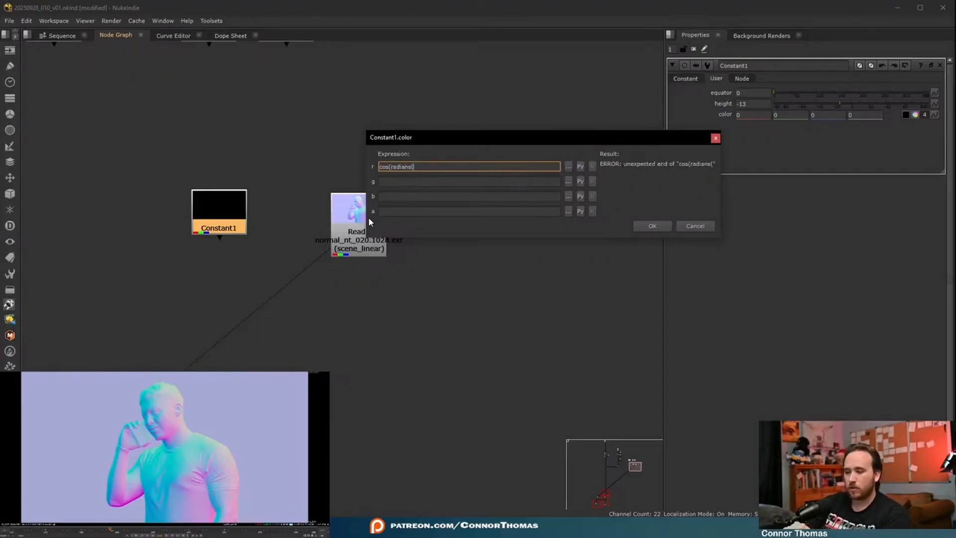
type("height))")
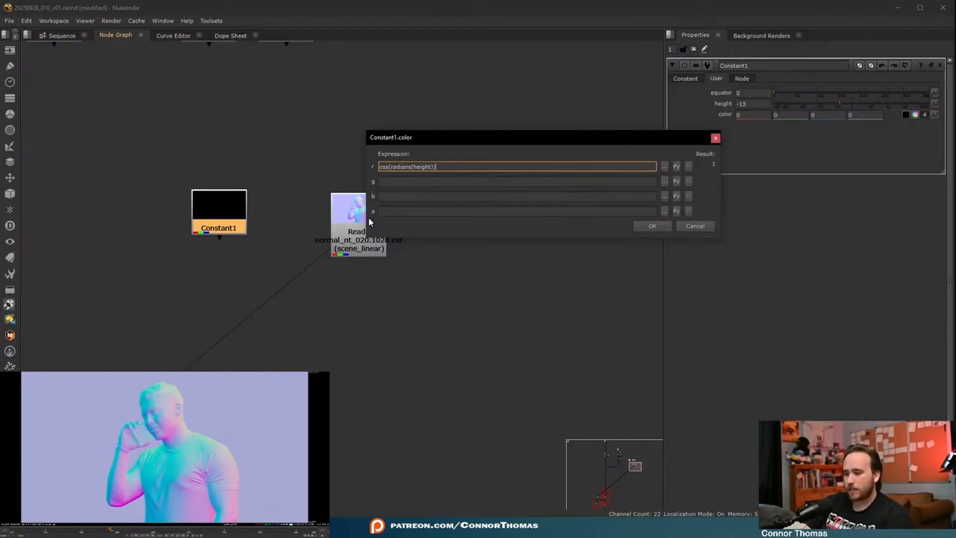
type(" * cos")
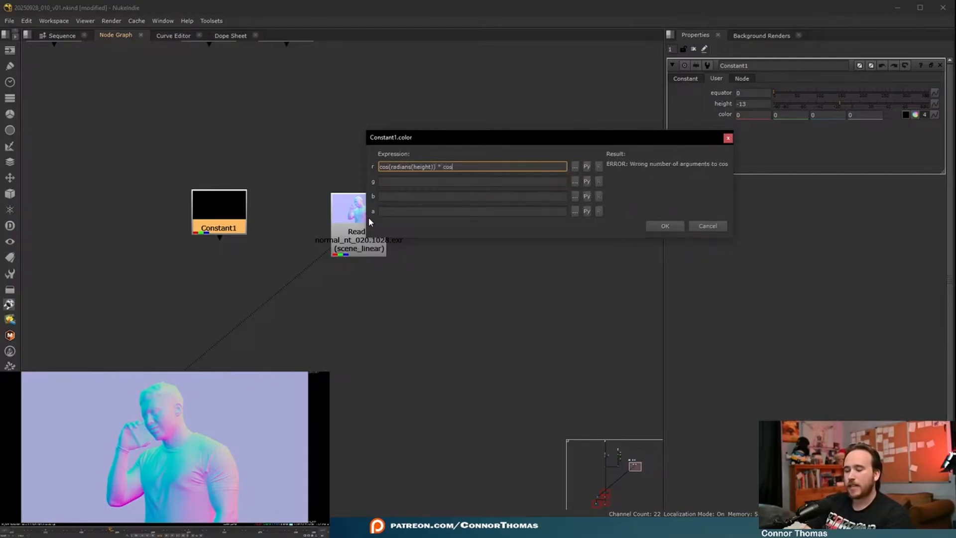
type("(radians")
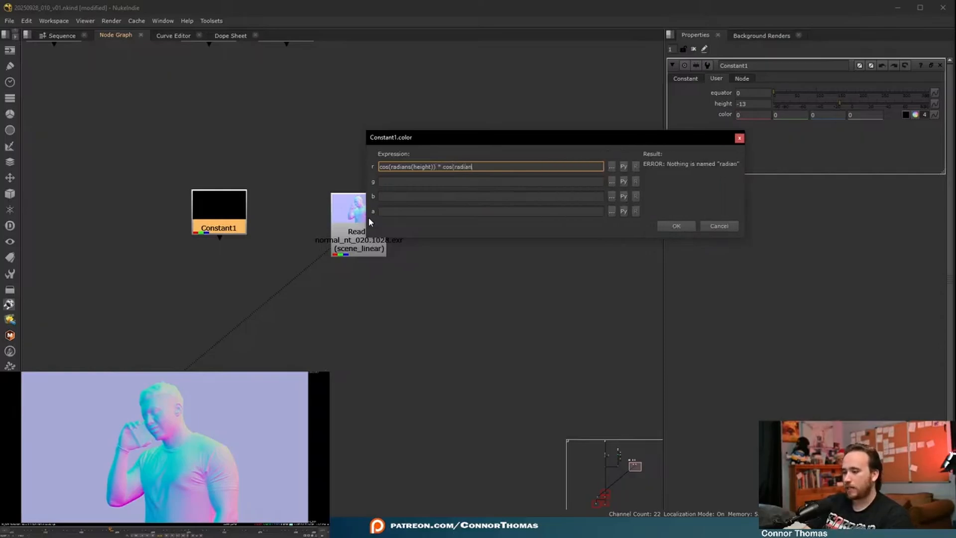
type("(height")
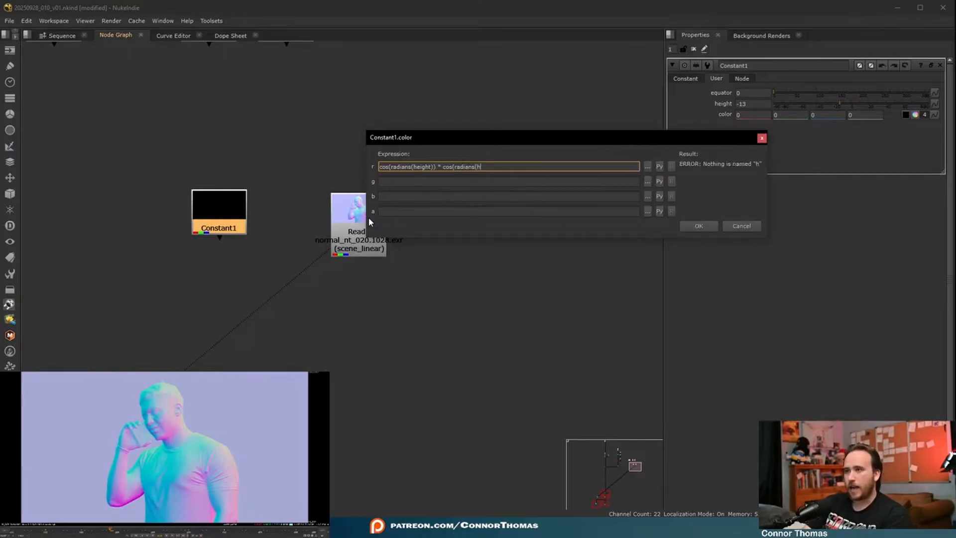
- Extend the red channel's expression with * cos(radians(equator))
key("BackSpace")
key("BackSpace")
key("BackSpace")
key("BackSpace")
key("BackSpace")
key("BackSpace")
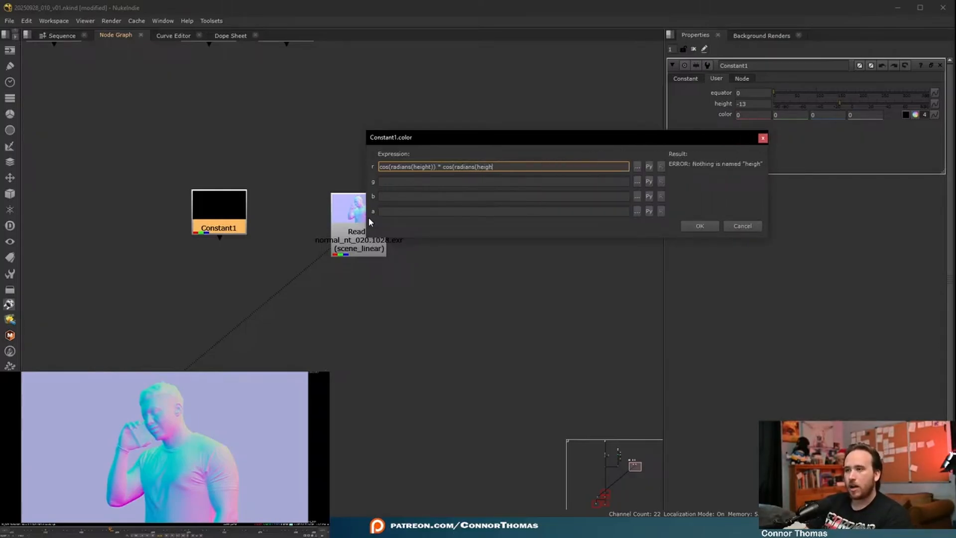
type("equator")
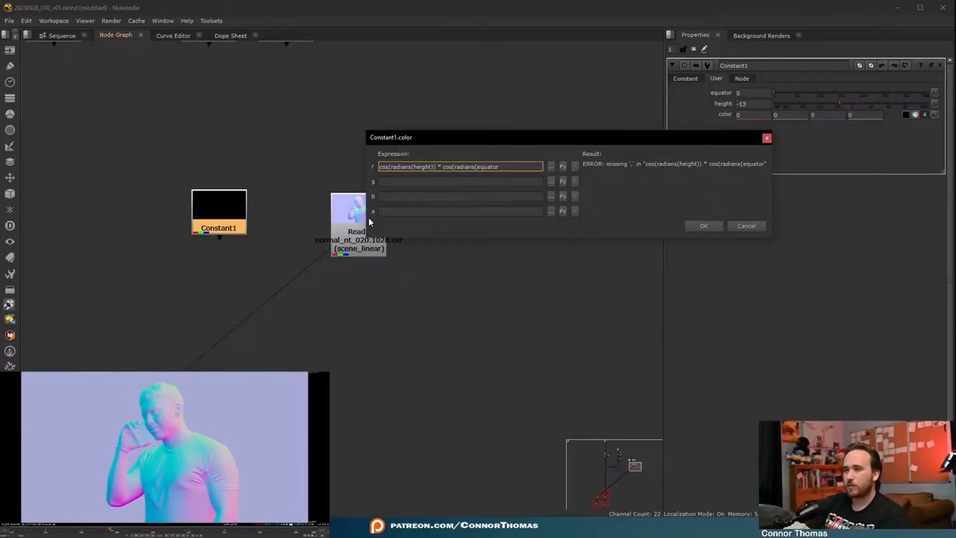
type("))")
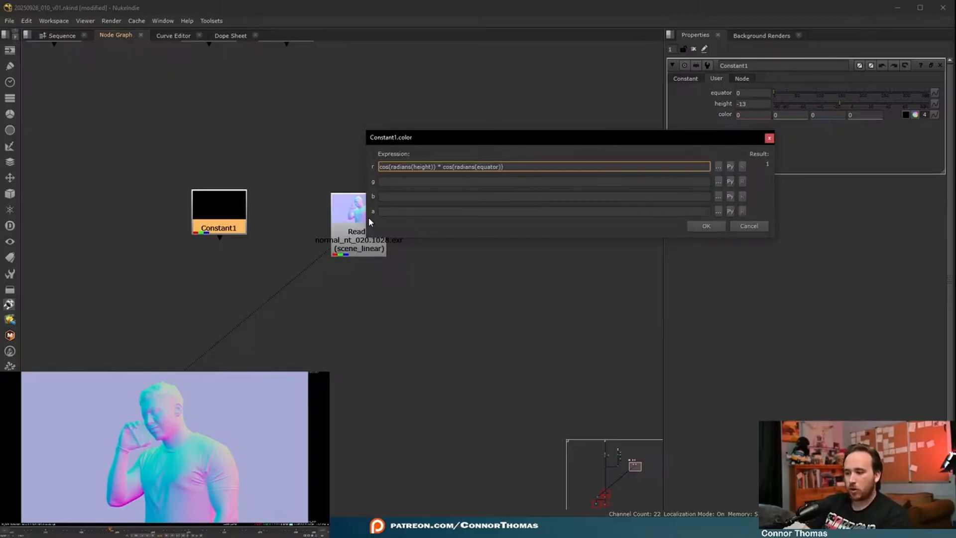
key("Tab")
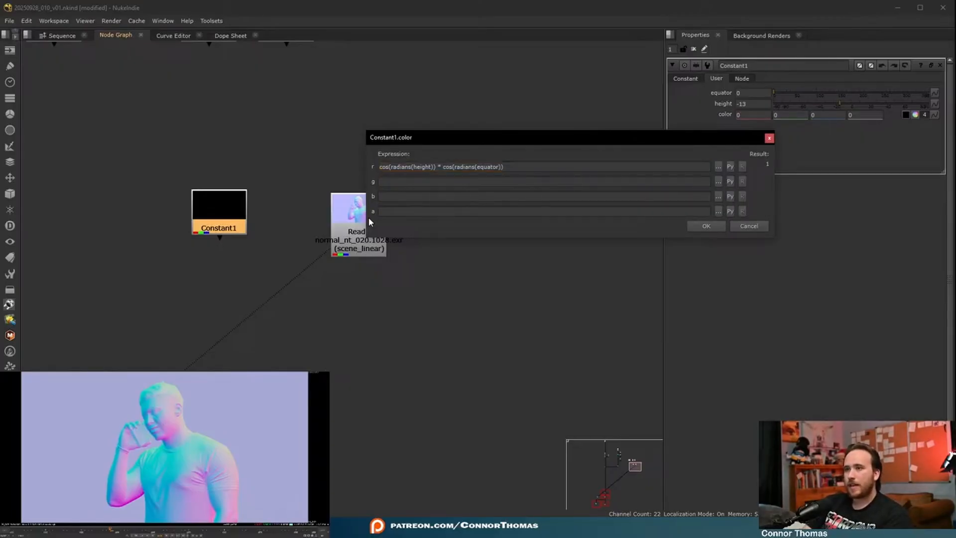
- Enter sin(radians(height)) as the expression for the green channel
left_click(393, 182)
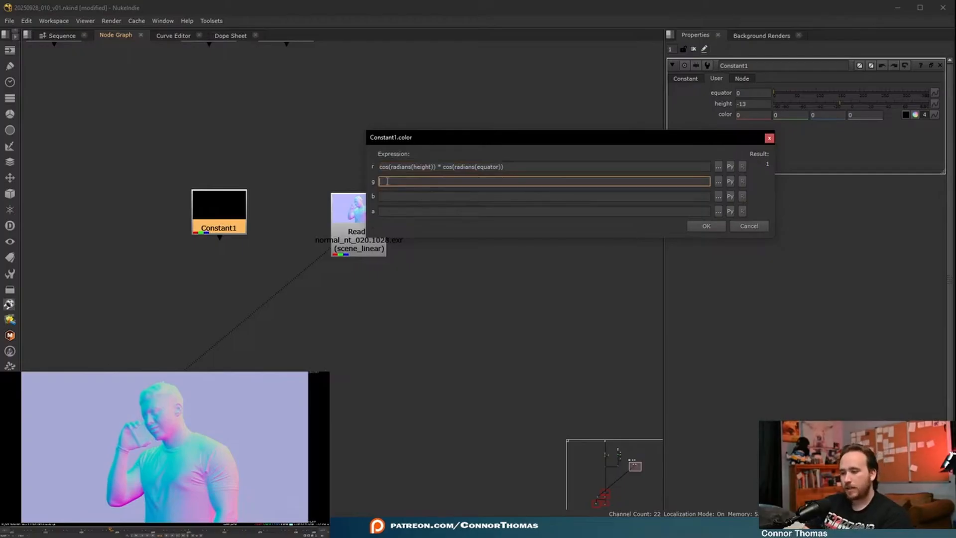
type("sin(r")
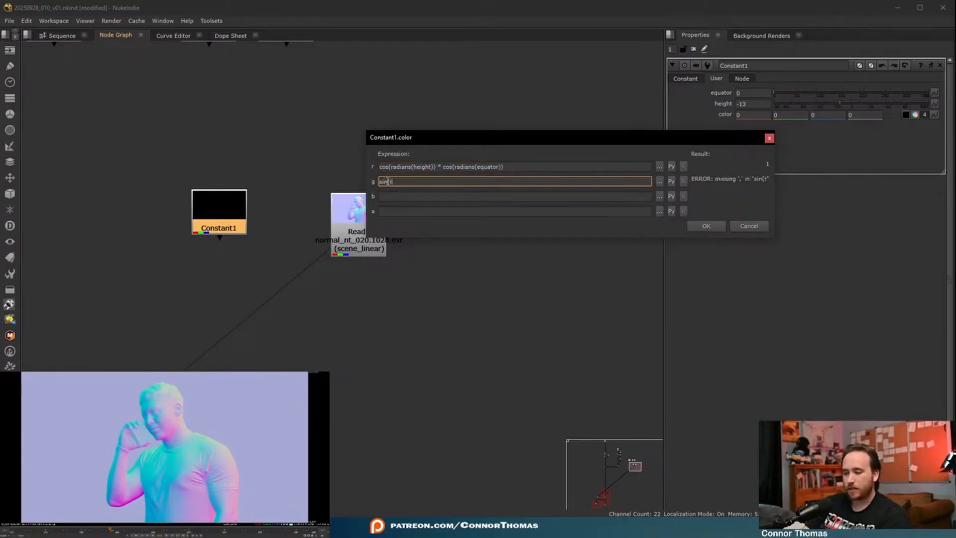
type("adians(")
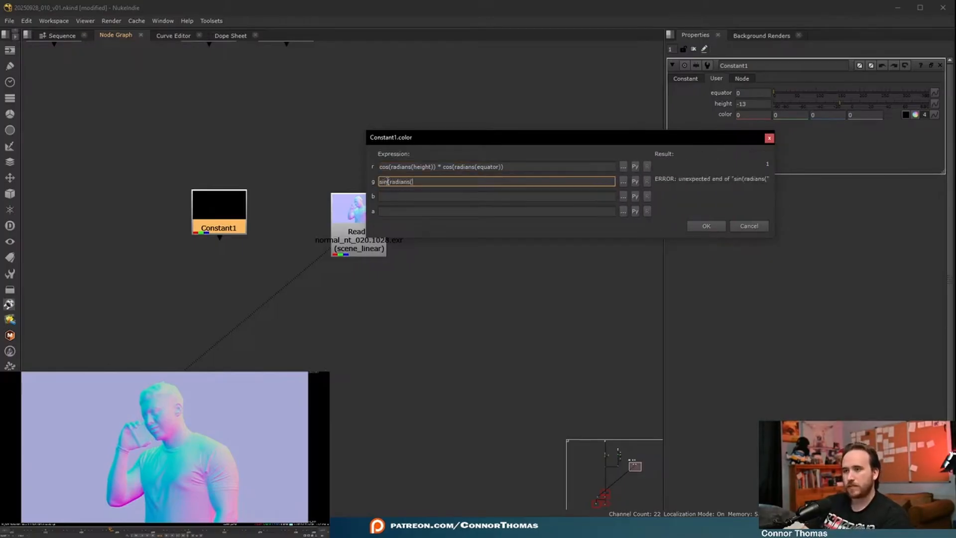
type("height))")
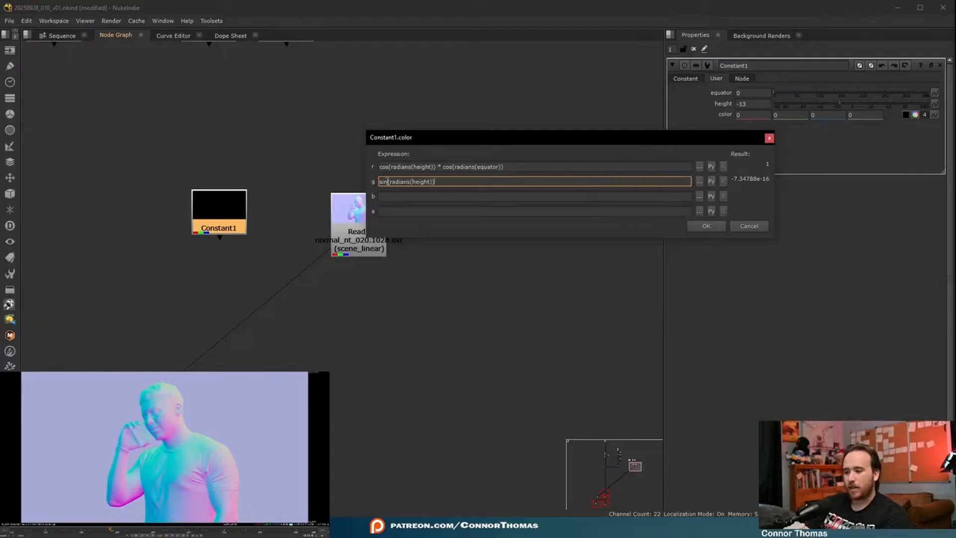
- Enter cos(radians(height)) * sin(radians(equator)) as the expression for the blue channel, reusing the red channel's expression
left_click(404, 196)
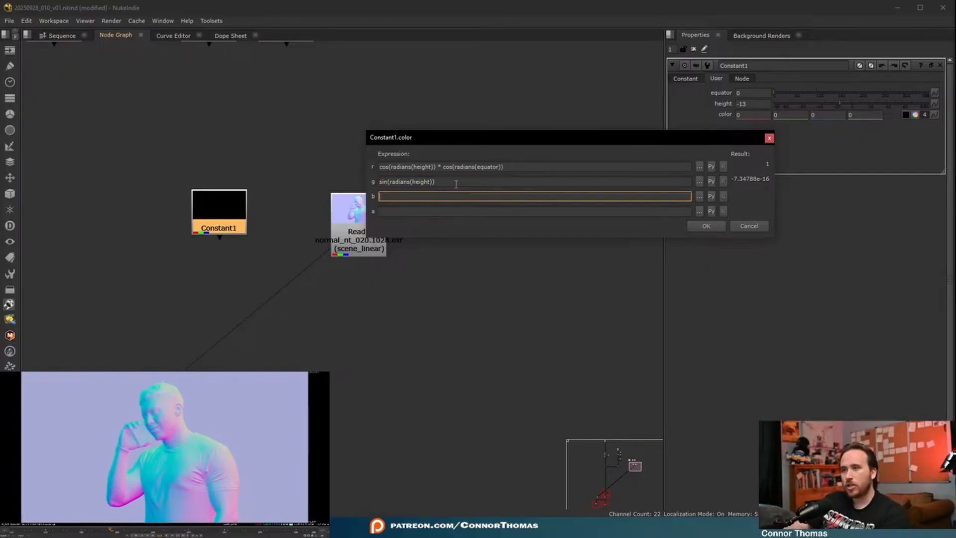
triple_click(439, 167)
key("ctrl+c")
left_click(443, 196)
key("ctrl+v")
left_click_drag(389, 197, 287, 193)
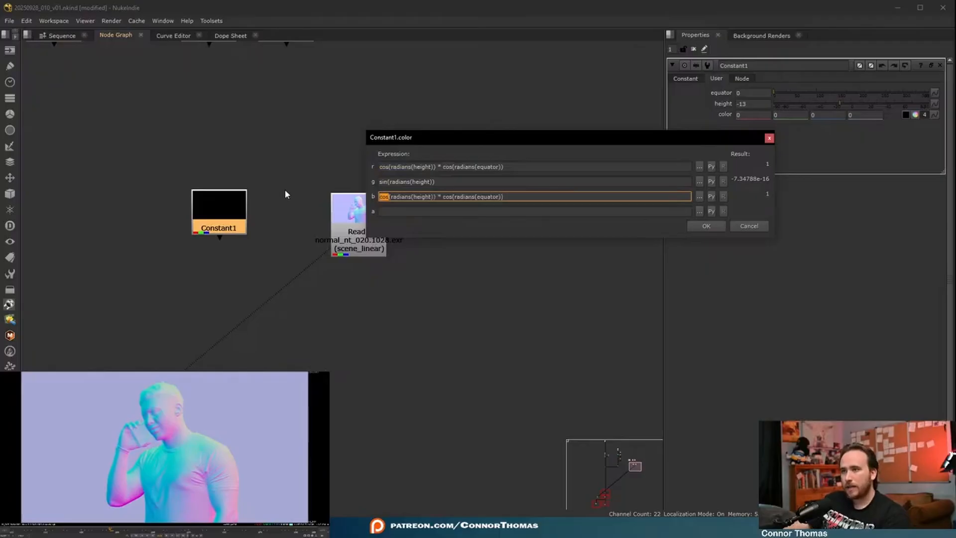
key("Right")
key("Right")
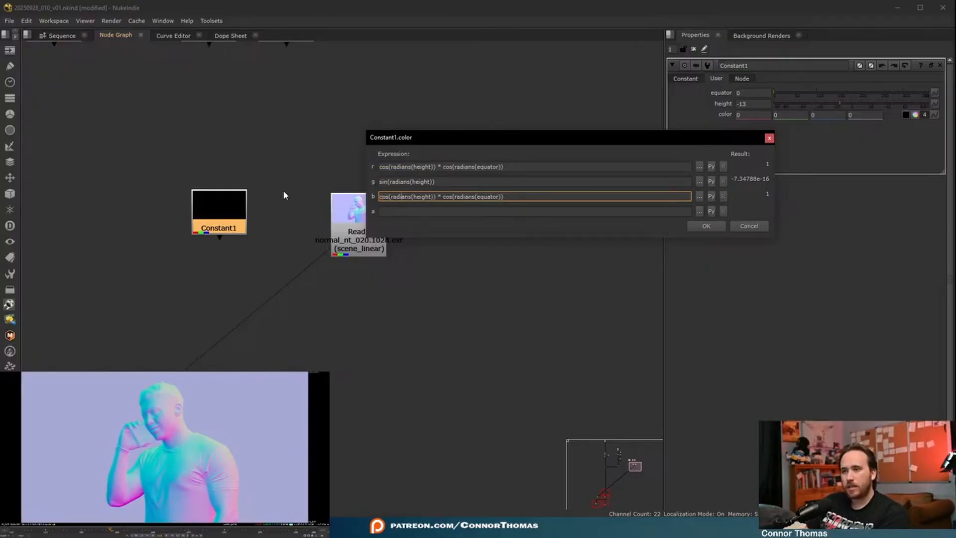
key("Right")
key("Right")
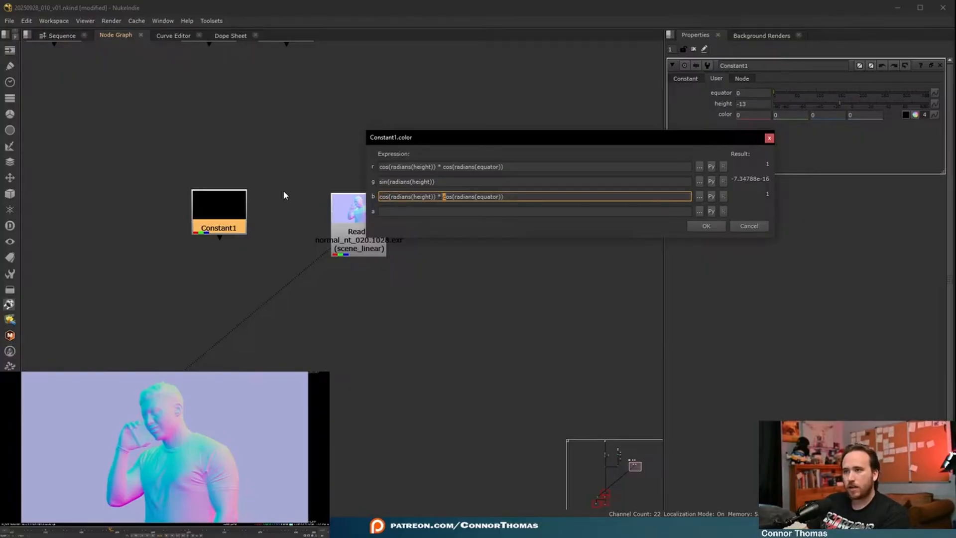
type("sin")
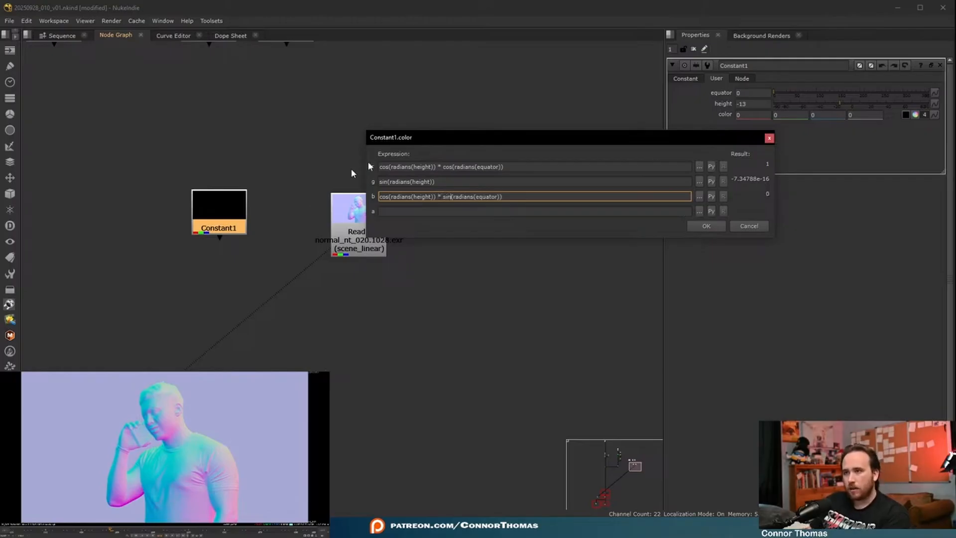
- Enter 1 as the expression for the alpha channel and apply the color expressions
left_click(463, 211)
type("1`")
key("BackSpace")
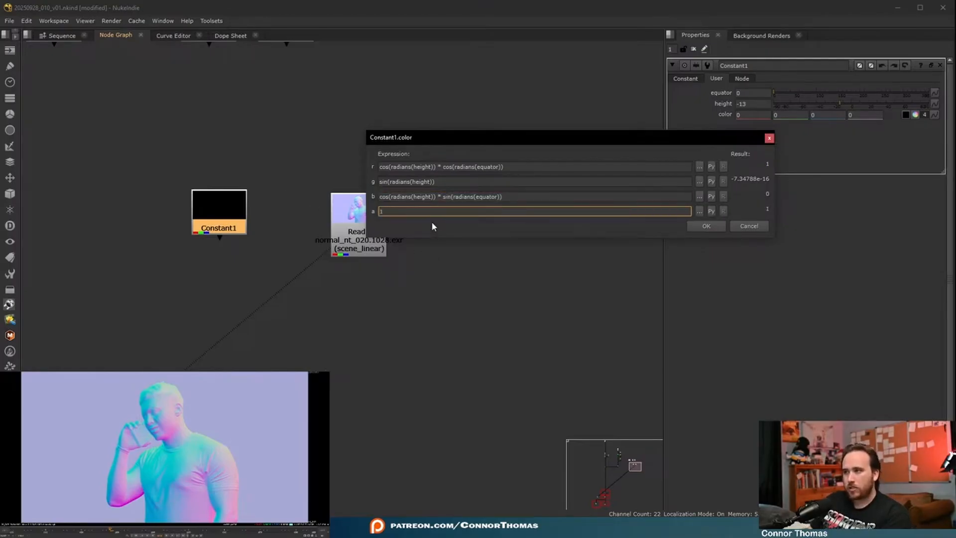
left_click(697, 226)
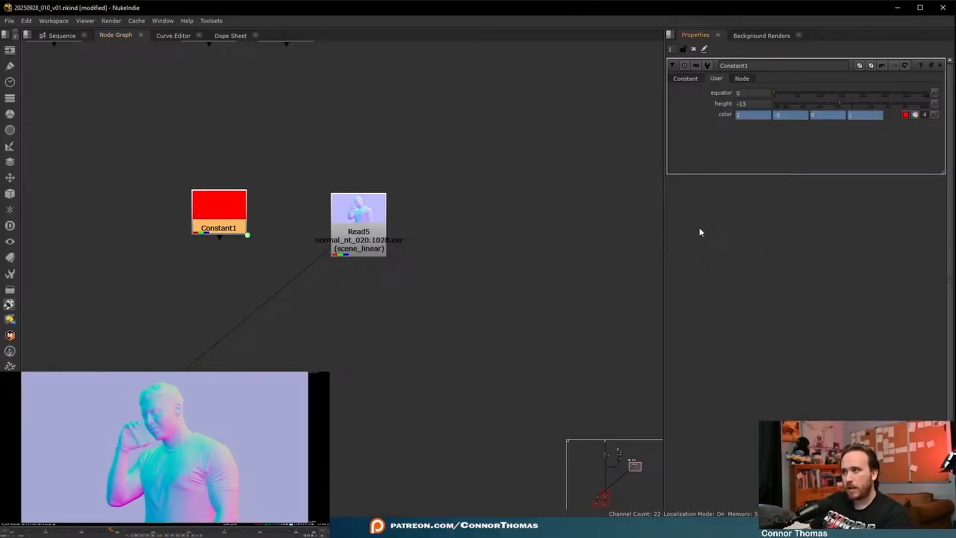
- Try the Constant's equator at 72 and height at -26, and review its color expressions without changing them
left_click_drag(831, 102, 806, 100)
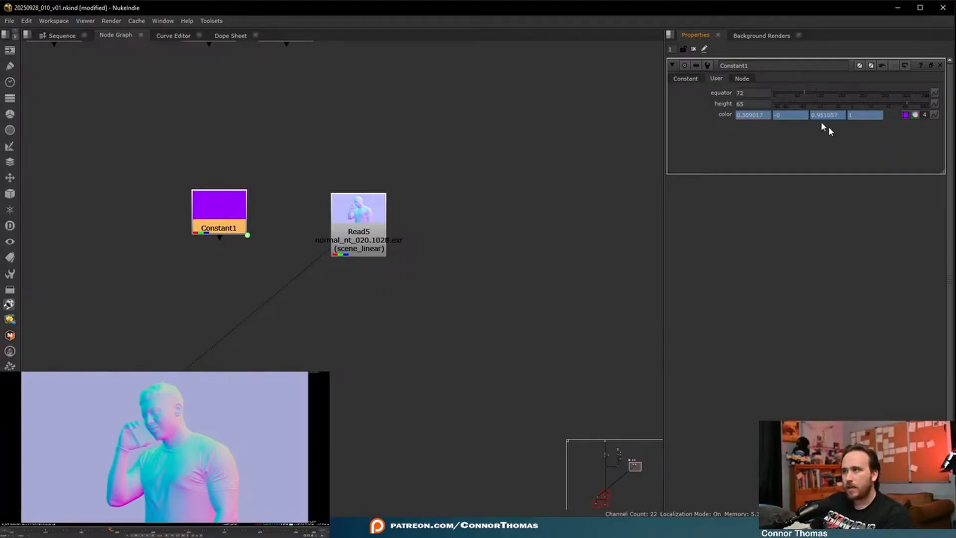
left_click_drag(908, 106, 831, 106)
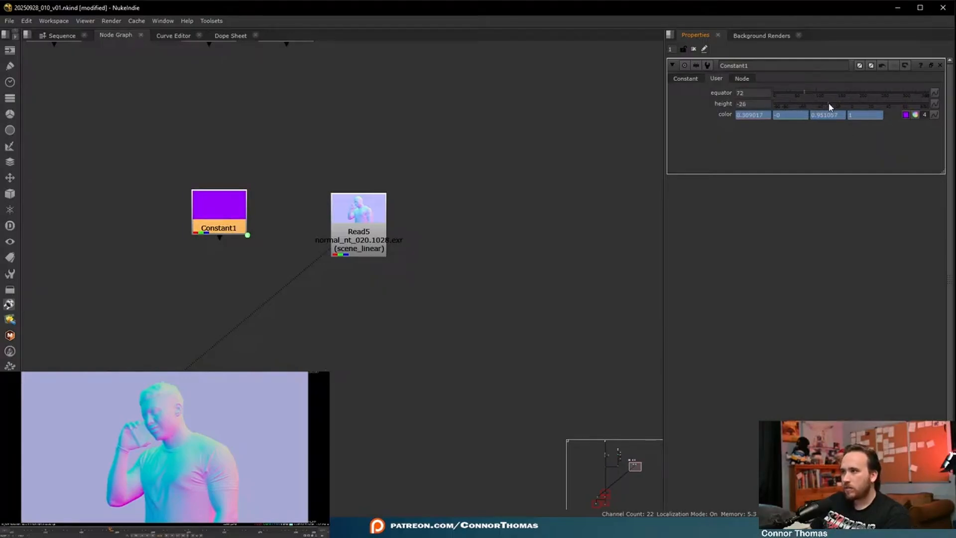
left_click(938, 118)
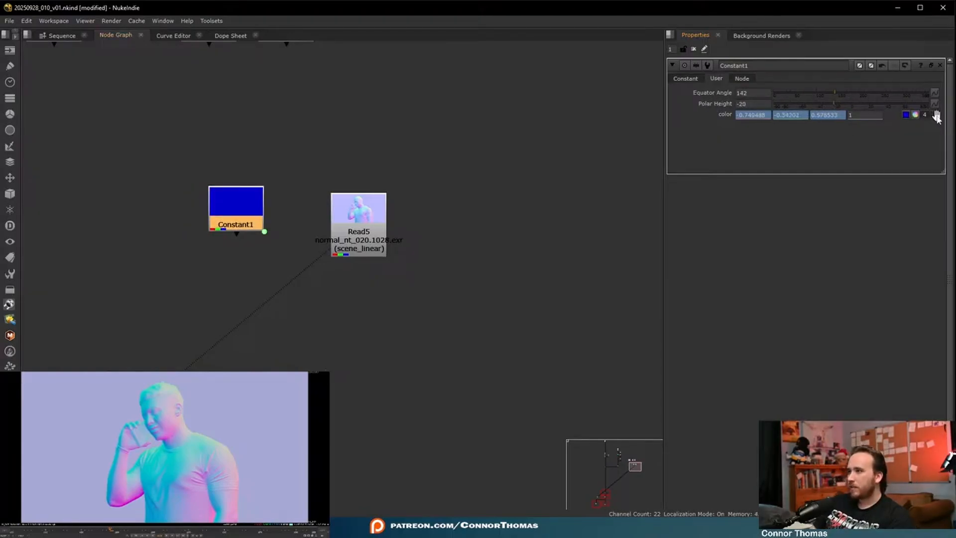
left_click(935, 114)
left_click(891, 184)
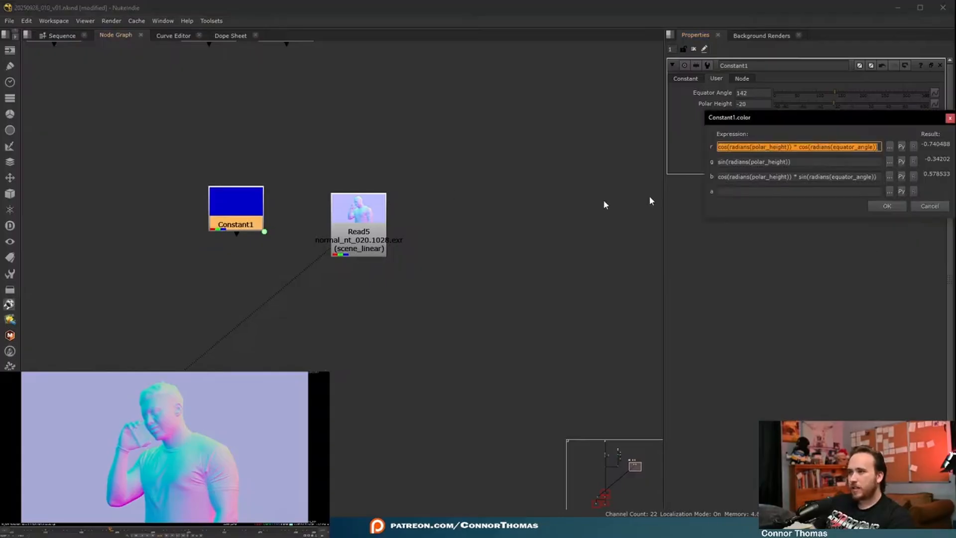
left_click_drag(752, 122, 336, 183)
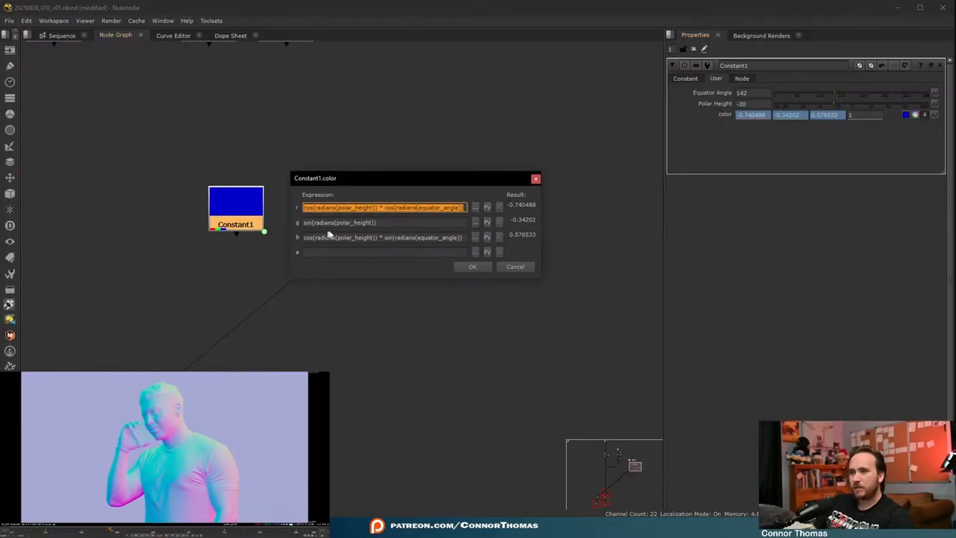
left_click(533, 265)
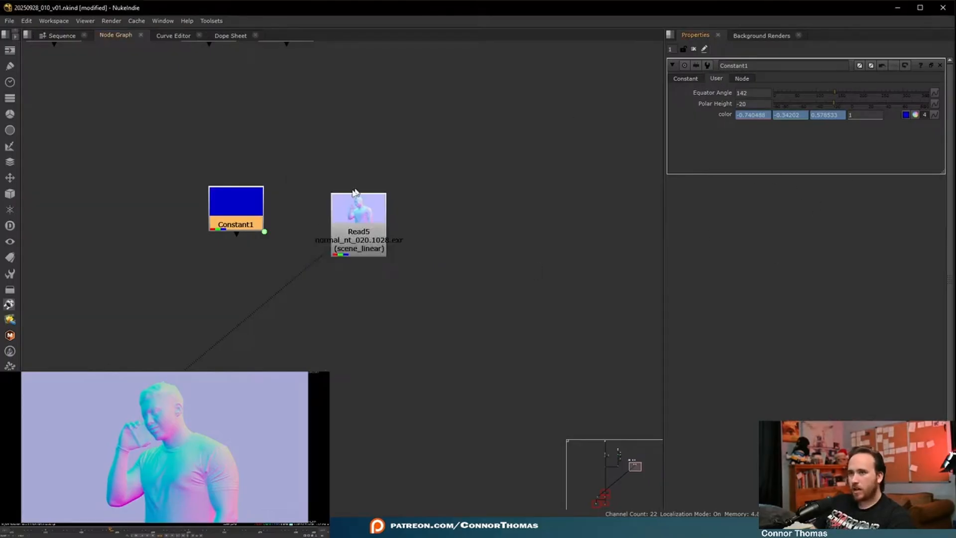
- Add a Difference node below Read5 with Constant1 and Read5 as its inputs, and try swapping the inputs
left_click_drag(255, 220, 236, 217)
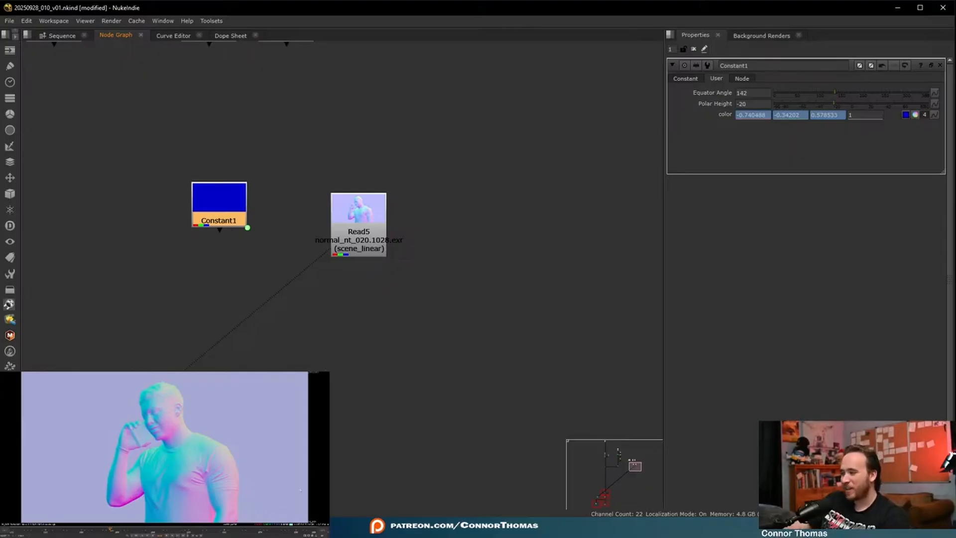
mouse_move(224, 202)
left_mouse_down()
mouse_move(228, 243)
mouse_move(223, 216)
left_mouse_up()
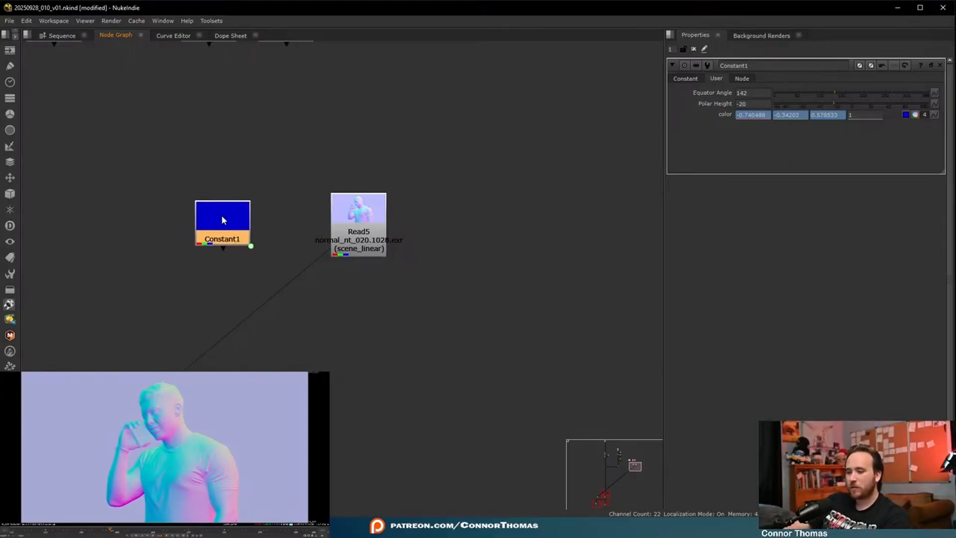
key("Tab")
type("dif")
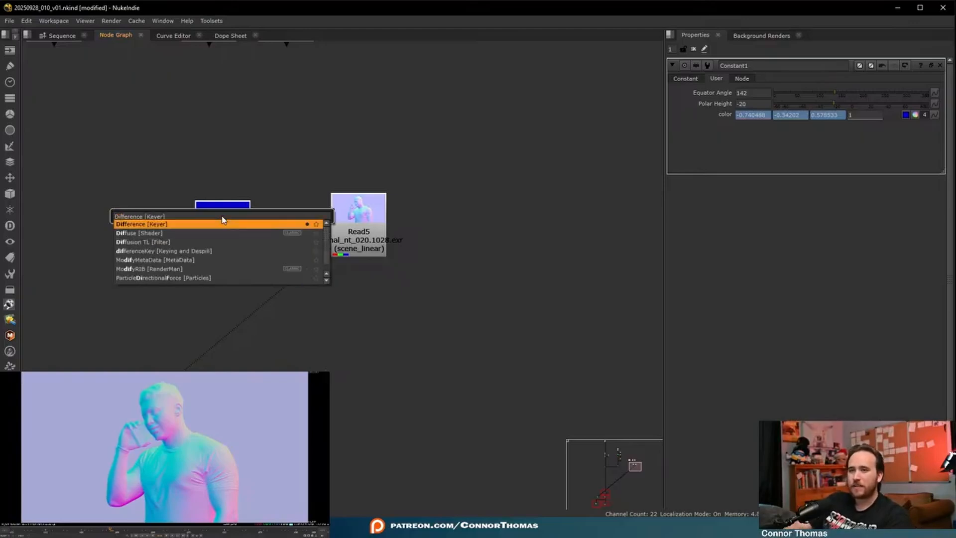
key("Return")
left_click_drag(319, 227, 377, 338)
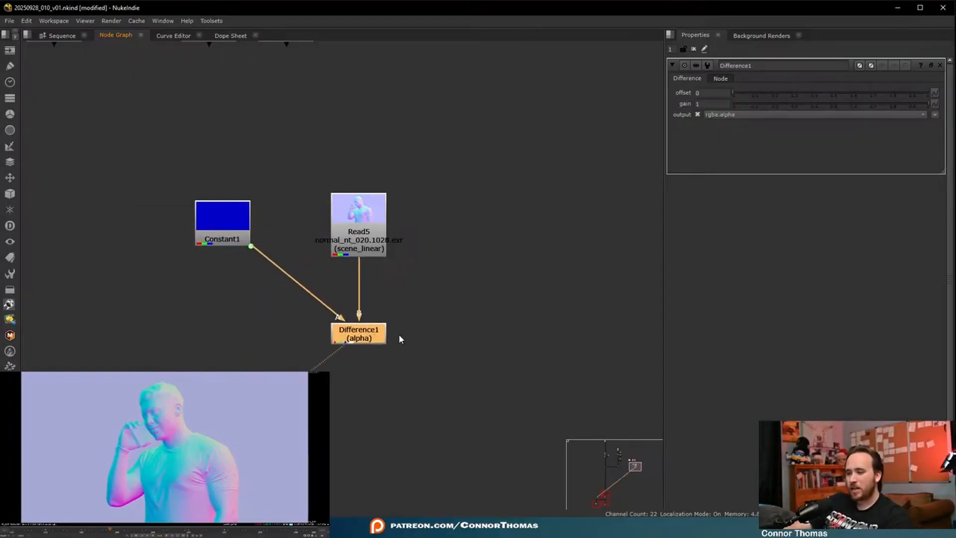
middle_click_drag(433, 267, 439, 244)
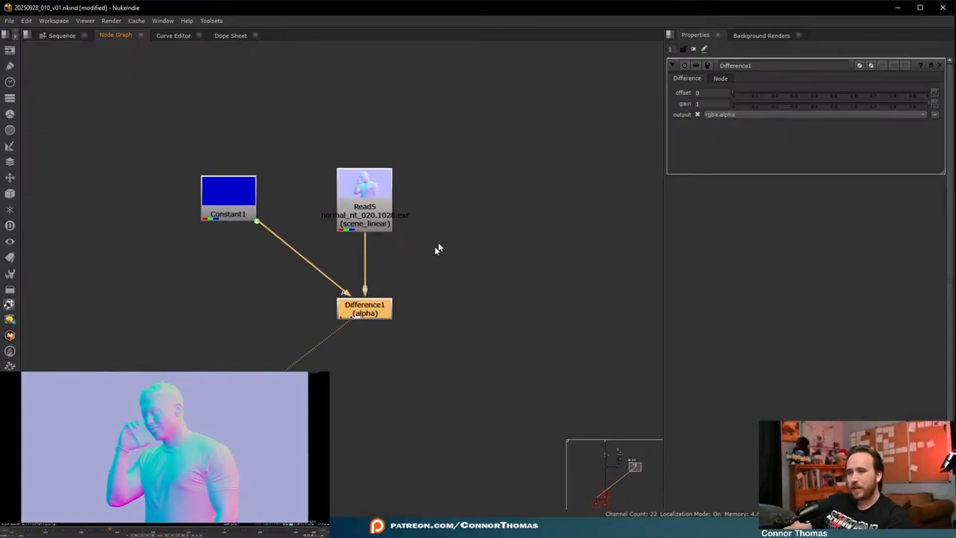
key("shift+x")
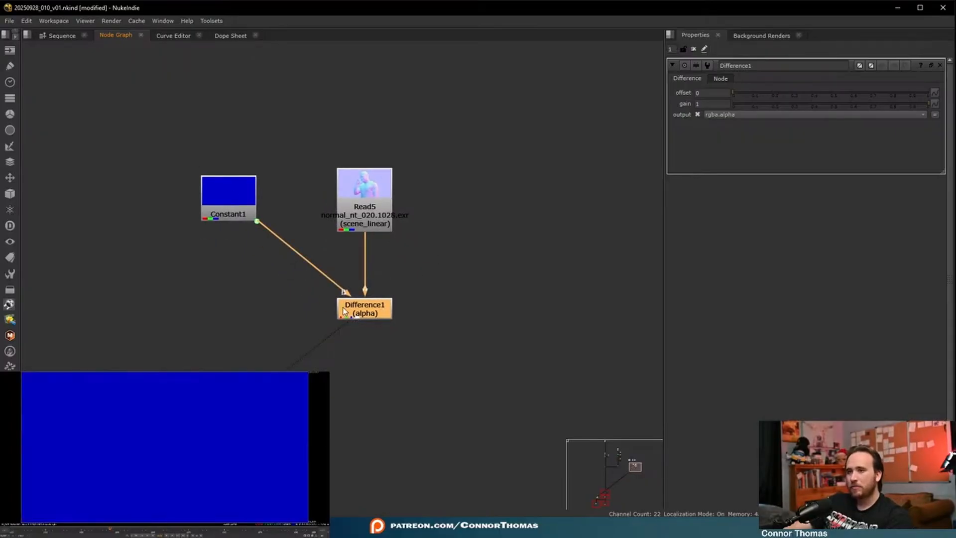
- Display the Difference node's alpha channel and set Constant1's Equator Angle to 72
key("a")
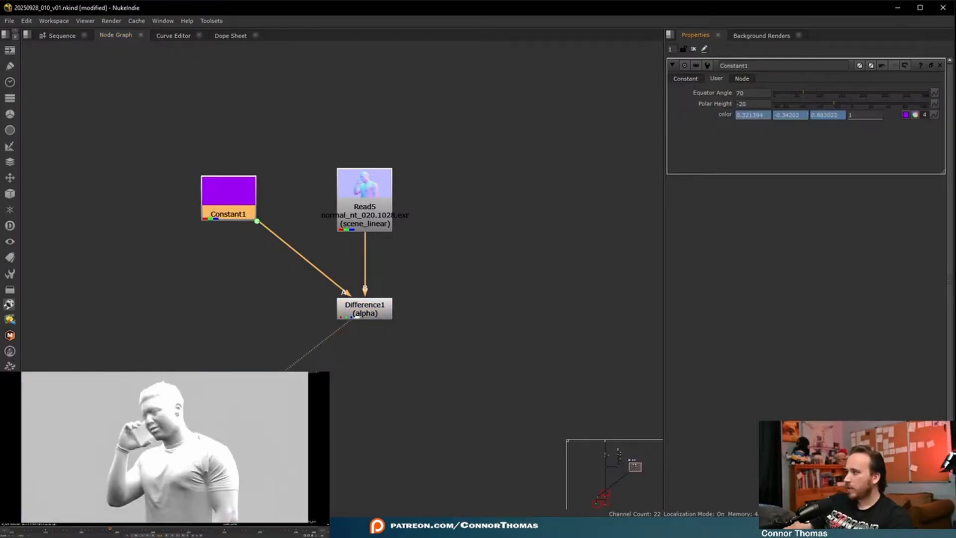
mouse_move(799, 89)
left_mouse_down()
mouse_move(777, 91)
mouse_move(819, 92)
mouse_move(807, 96)
left_mouse_up()
- Add an Invert node on all channels directly after Difference1
left_click(364, 310)
key("Tab")
type("inv")
key("Return")
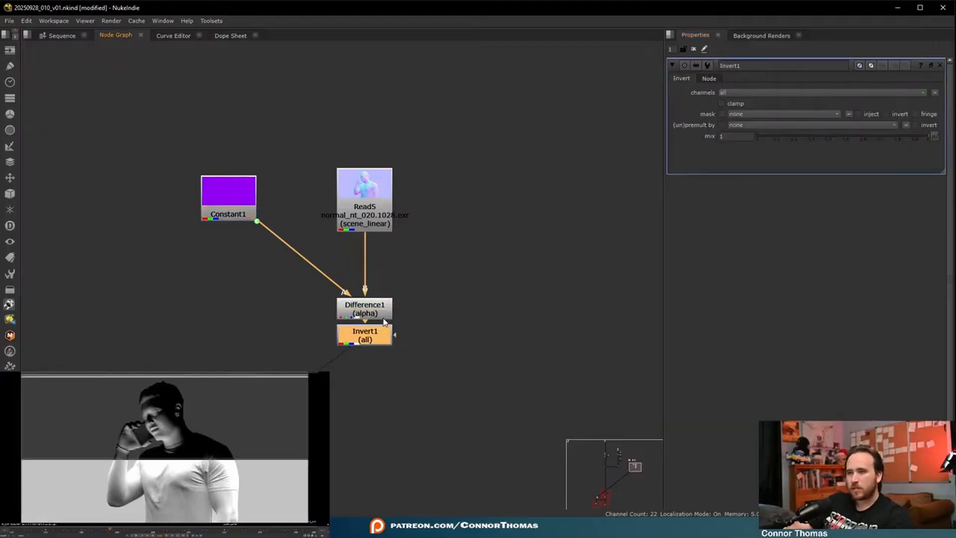
left_click(222, 458)
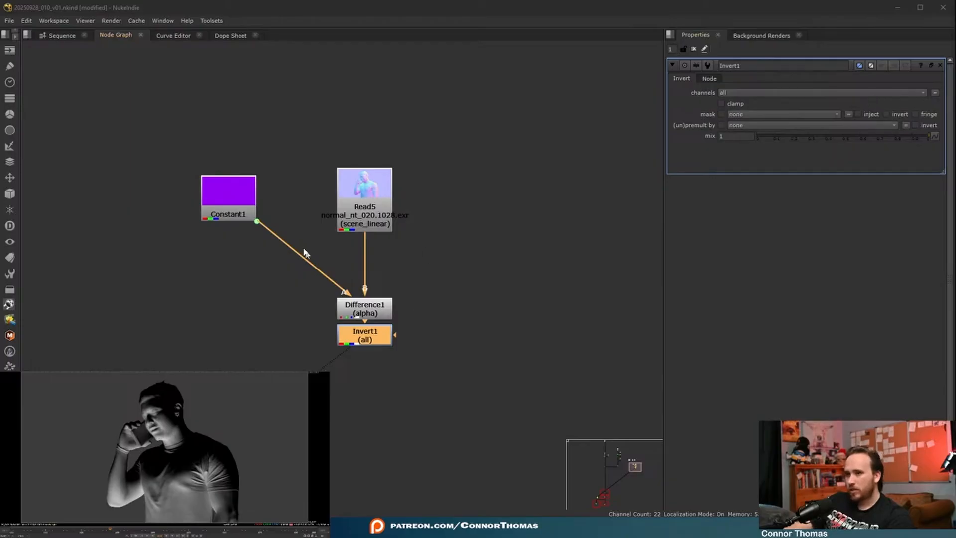
- Set Constant1's Polar Height to 90 and route its connection to Difference1 through a Dot
left_click(247, 206)
left_click_drag(826, 106, 938, 98)
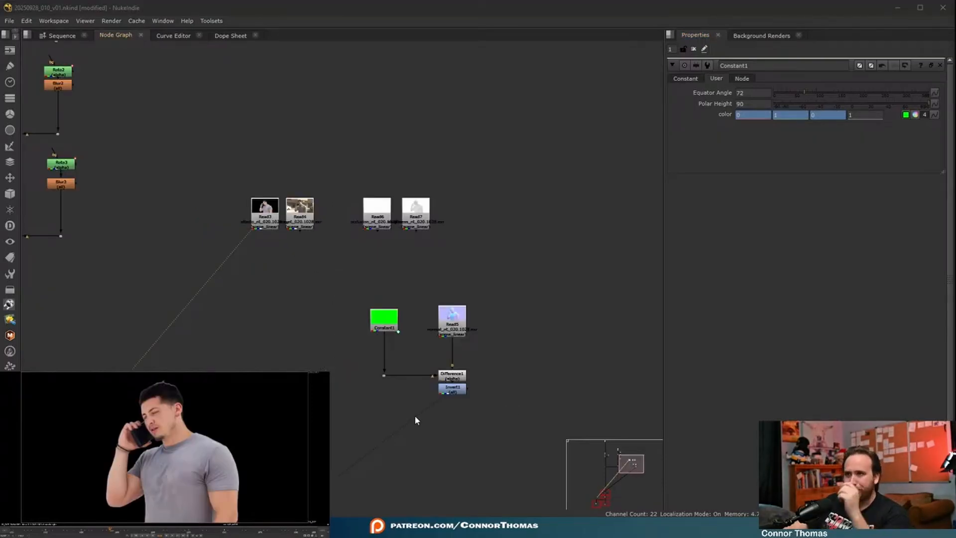
left_click_drag(265, 210, 254, 369)
middle_click_drag(367, 358, 306, 234)
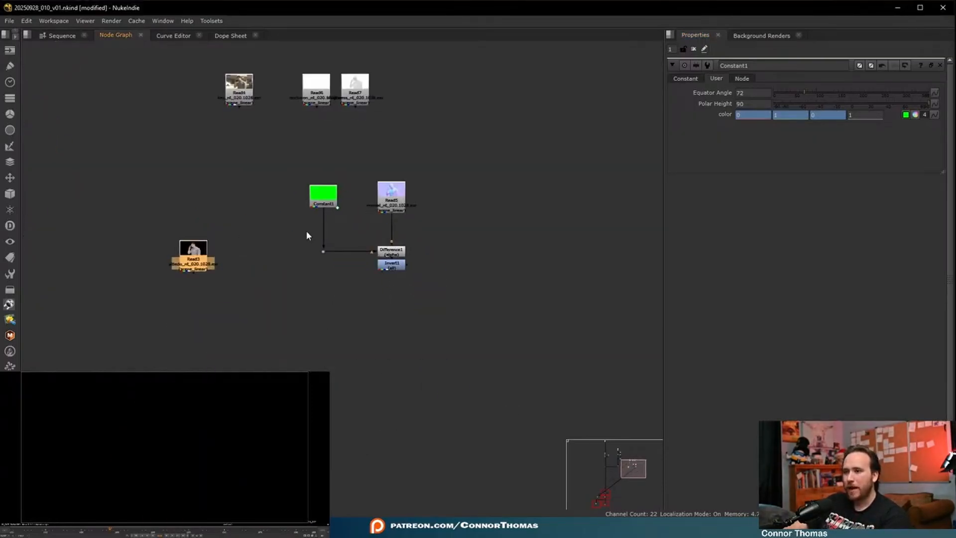
- View the Invert node's output and compare its alpha channel with its RGB
left_click(441, 317)
key("1")
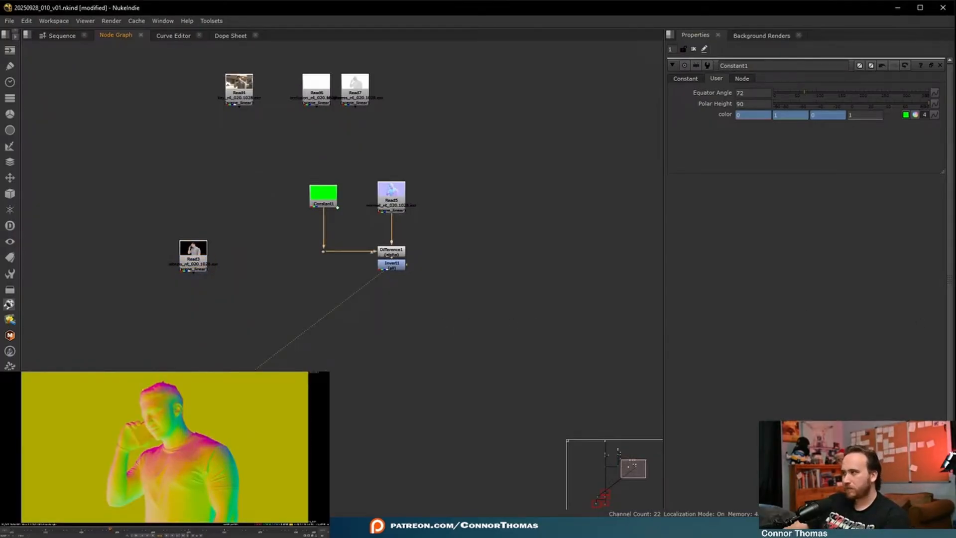
key("a")
key("a")
key("a")
key("a")
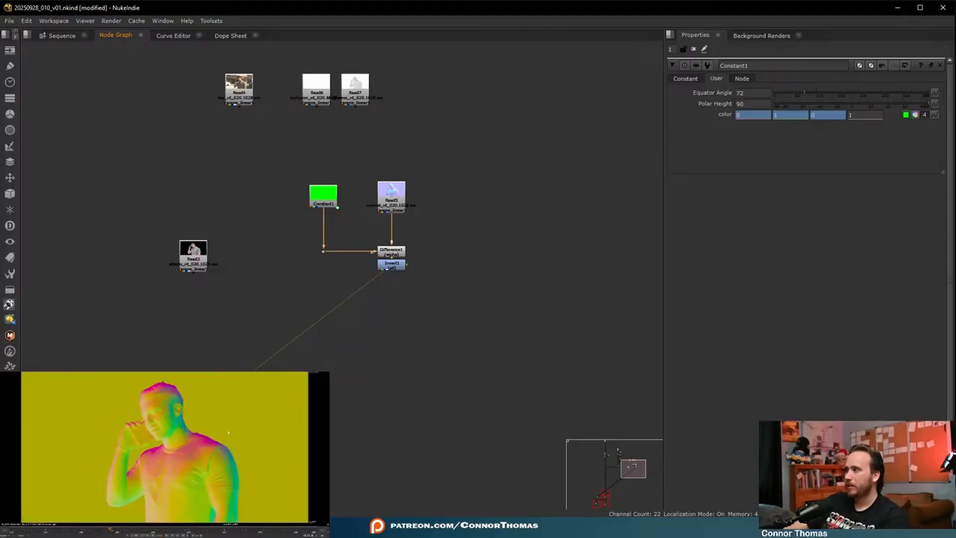
- Add a Shuffle node directly after Invert1
scroll(384, 277, "up", 3)
left_click(415, 255)
key("Tab")
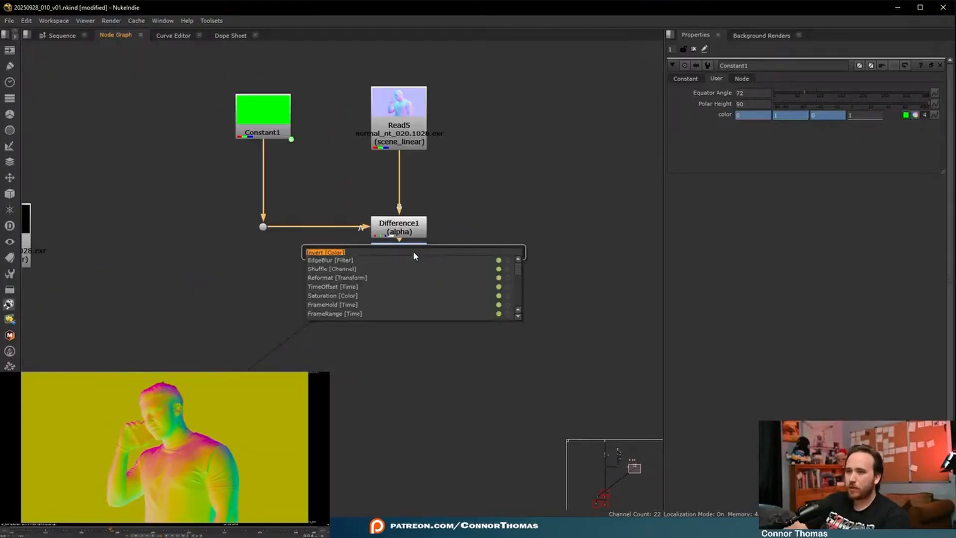
type("shuf")
key("Return")
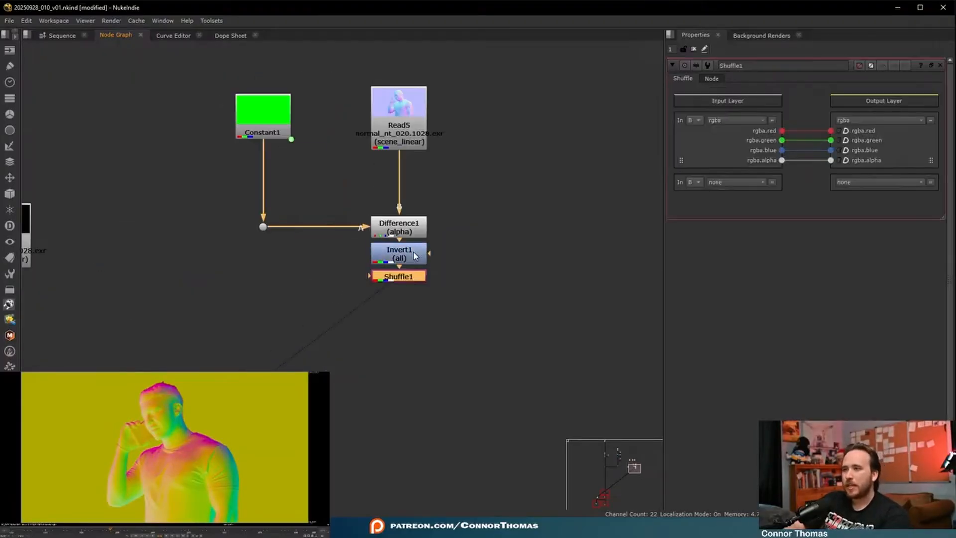
- Disconnect the red, green and blue channels in Shuffle1, keeping only alpha, and check the alpha view
left_click(809, 150)
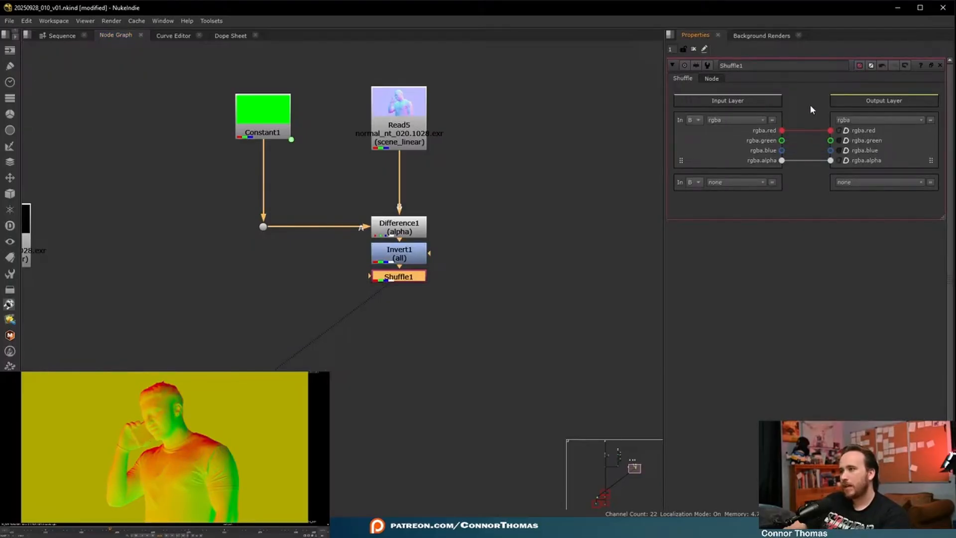
left_click(807, 131)
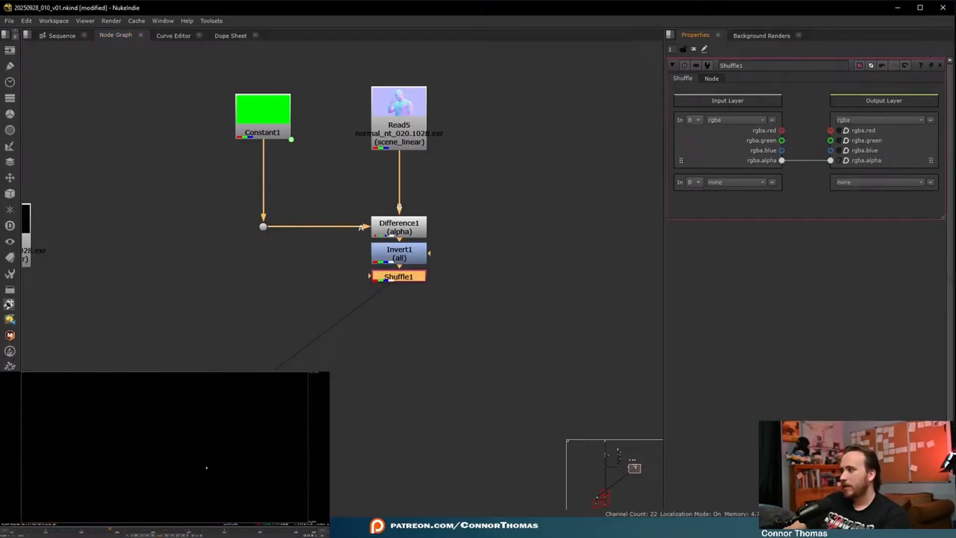
key("a")
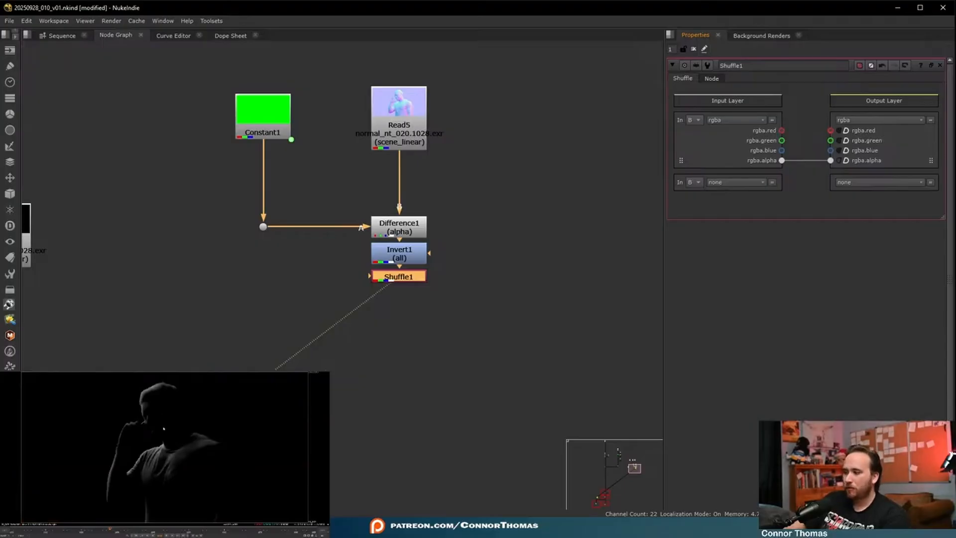
key("a")
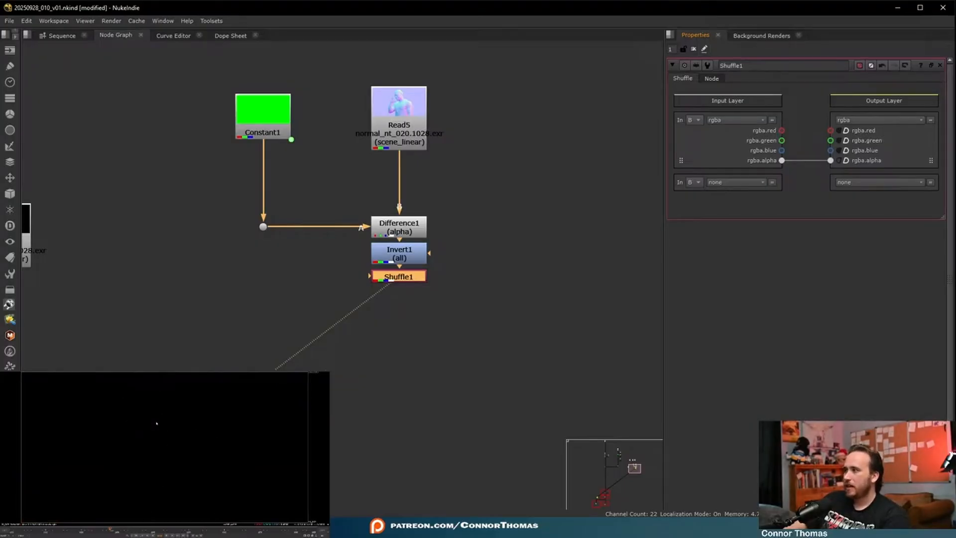
- Add an Exposure node after the albedo Read3 and lower its exposure strongly to darken the man
middle_click_drag(150, 322, 276, 300)
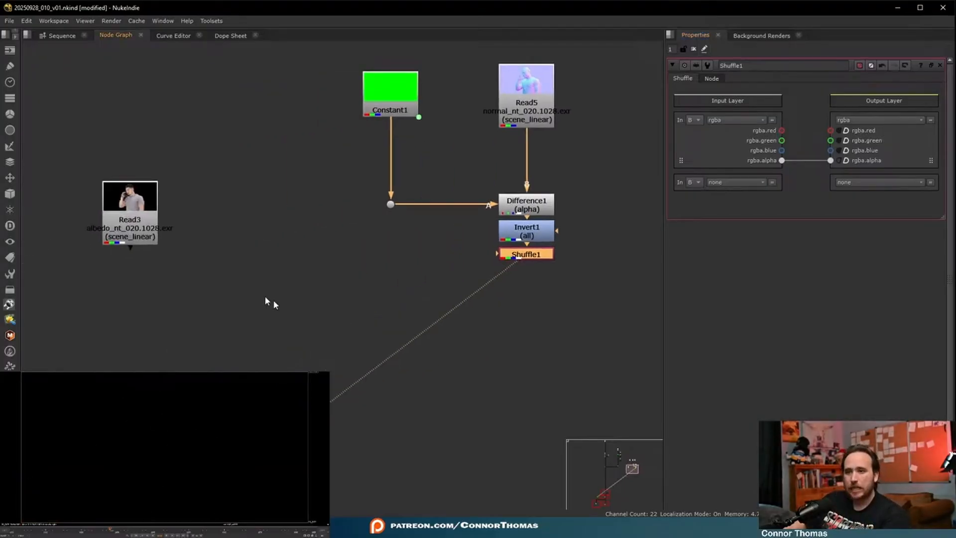
left_click(154, 227)
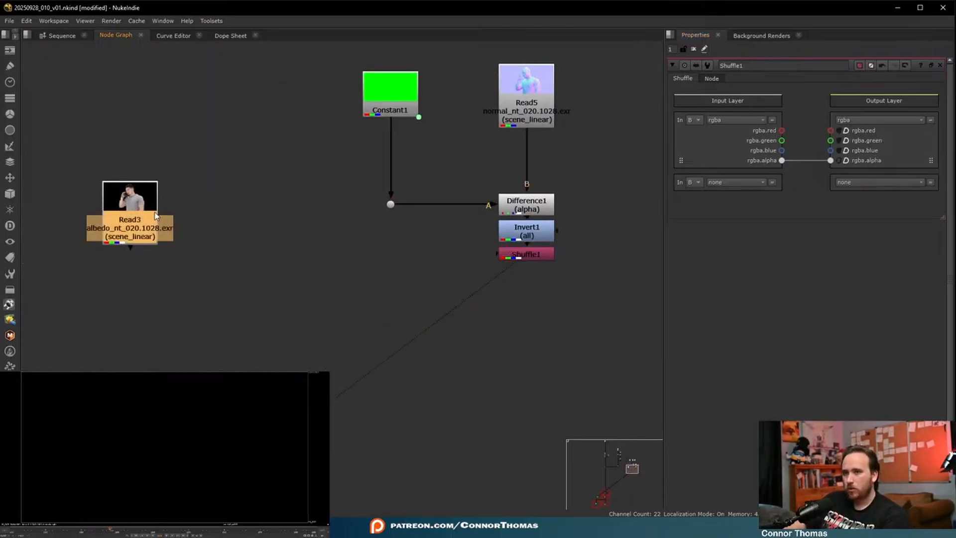
key("Tab")
type("exp")
key("Return")
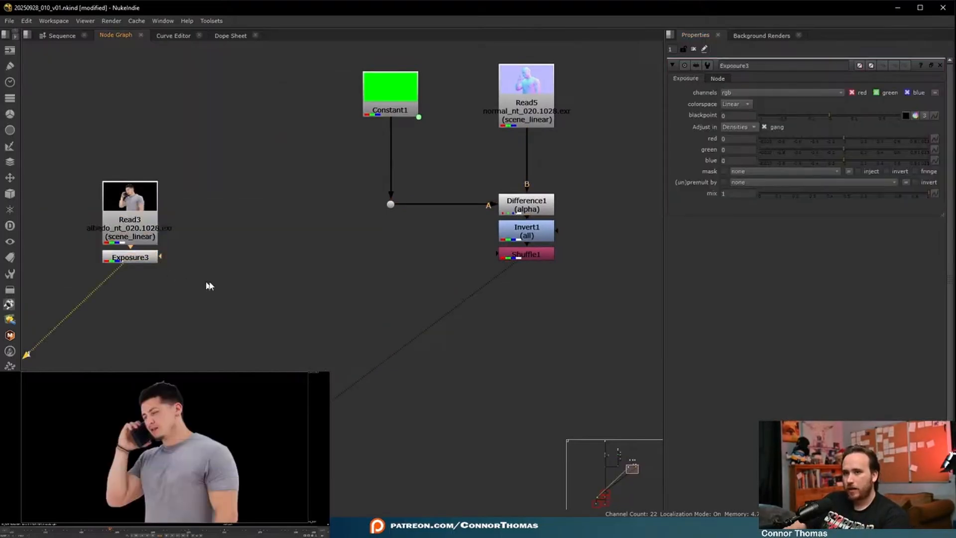
left_click_drag(837, 139, 771, 139)
- Add a Grade node after Exposure3 and tint its whitepoint orange, with green about 0.618 and blue about 0.269
key("g")
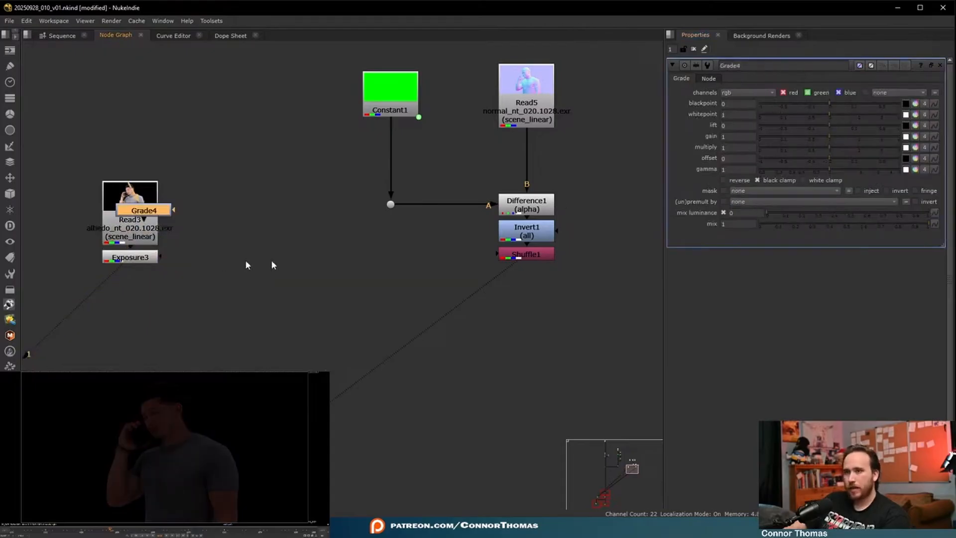
left_click_drag(162, 209, 146, 301)
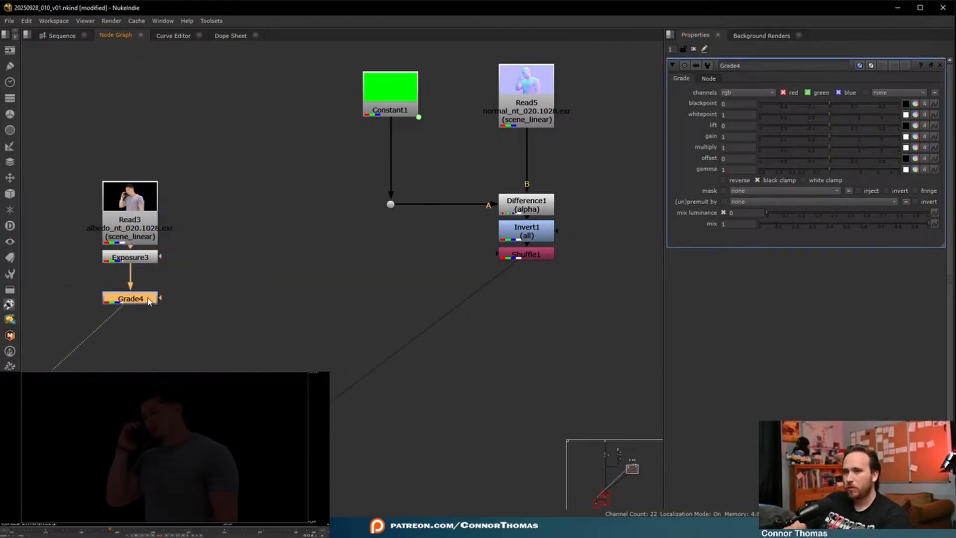
left_click(916, 115)
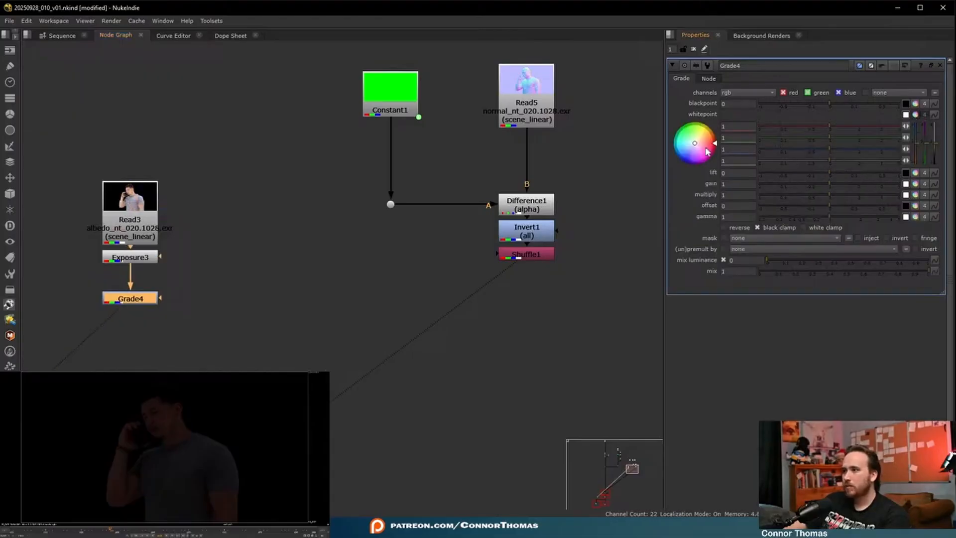
left_click_drag(697, 145, 746, 181)
- Compare the image with Grade4 disabled and enabled, examining the tint on the man's face and shirt
left_click_drag(201, 352, 82, 263)
key("d")
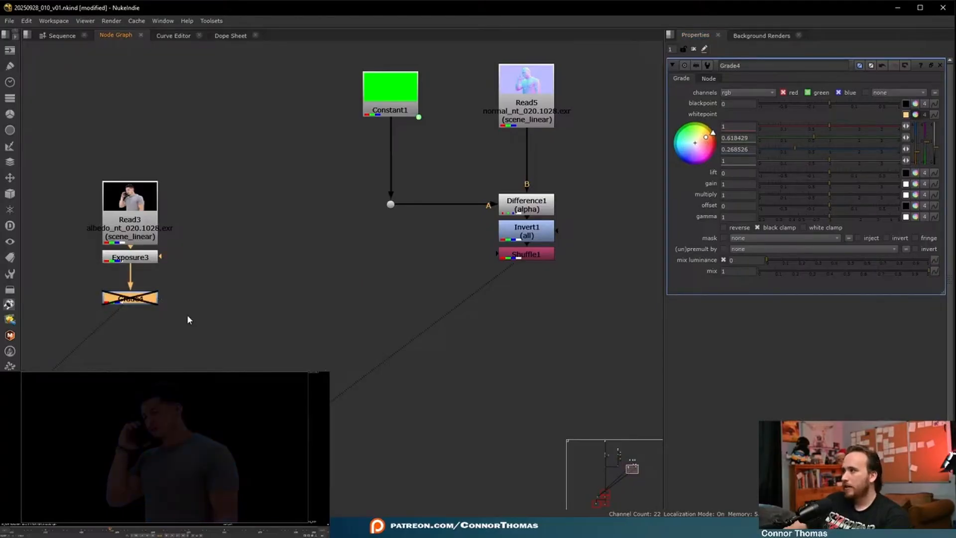
key("d")
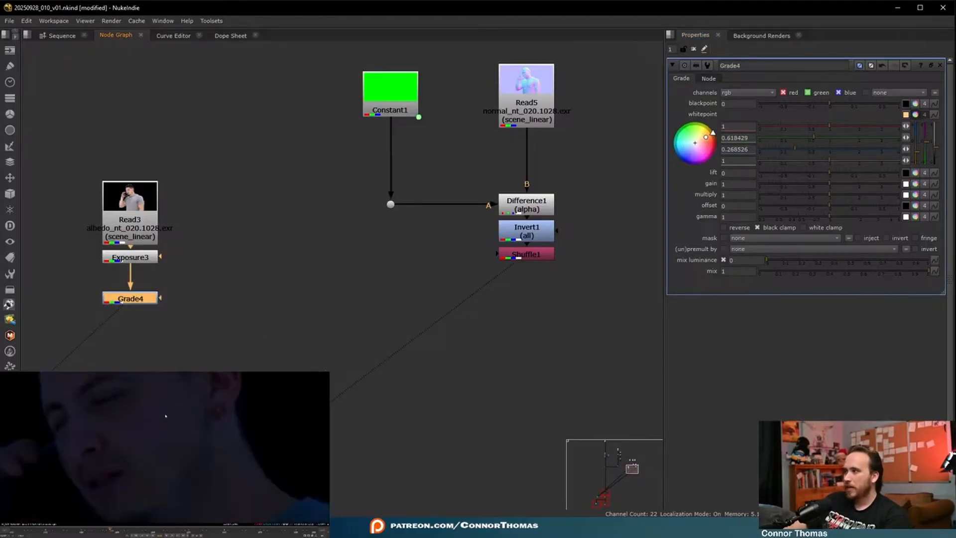
key("f")
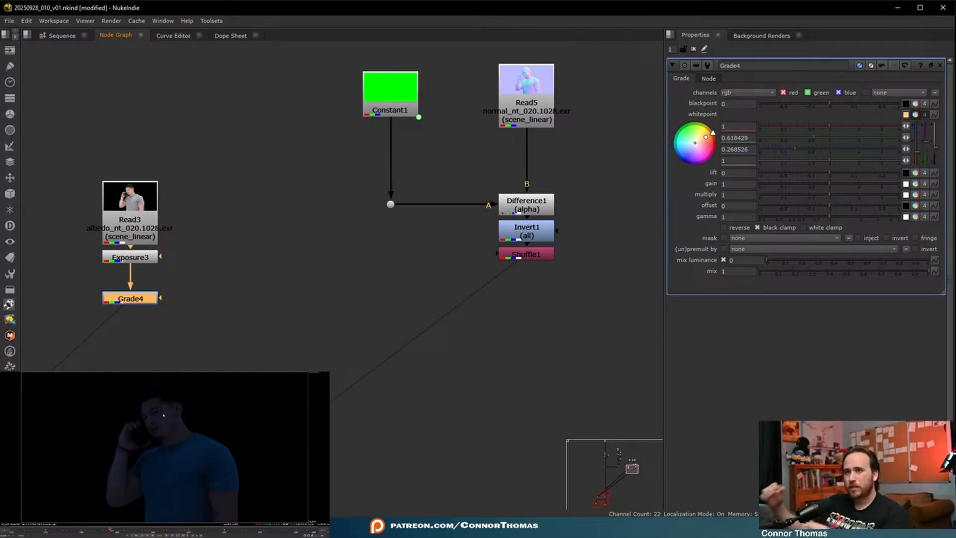
left_click(149, 402)
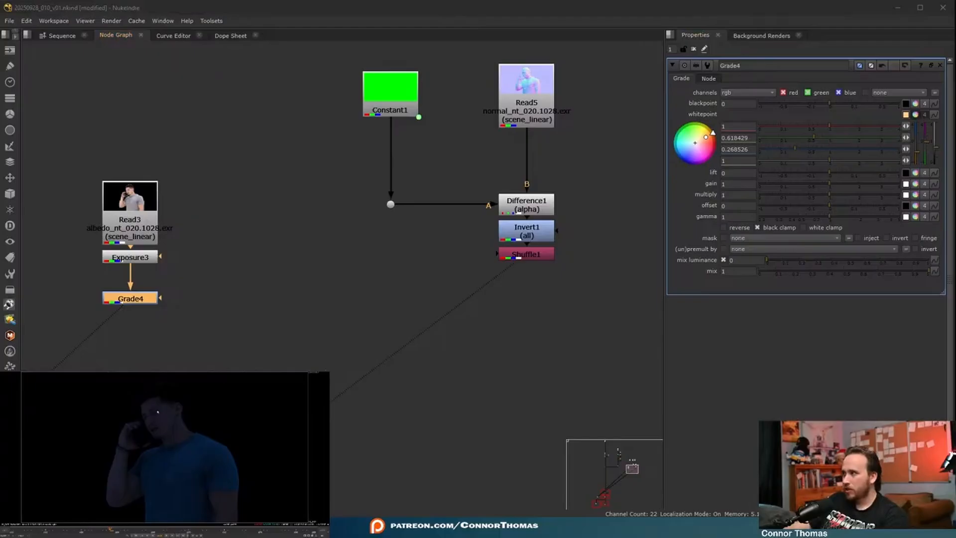
- Lower the exposure of Exposure3 to about -5.68 stops in all channels
left_click(128, 271)
left_click(128, 259)
double_click(128, 259)
left_click_drag(769, 139, 756, 138)
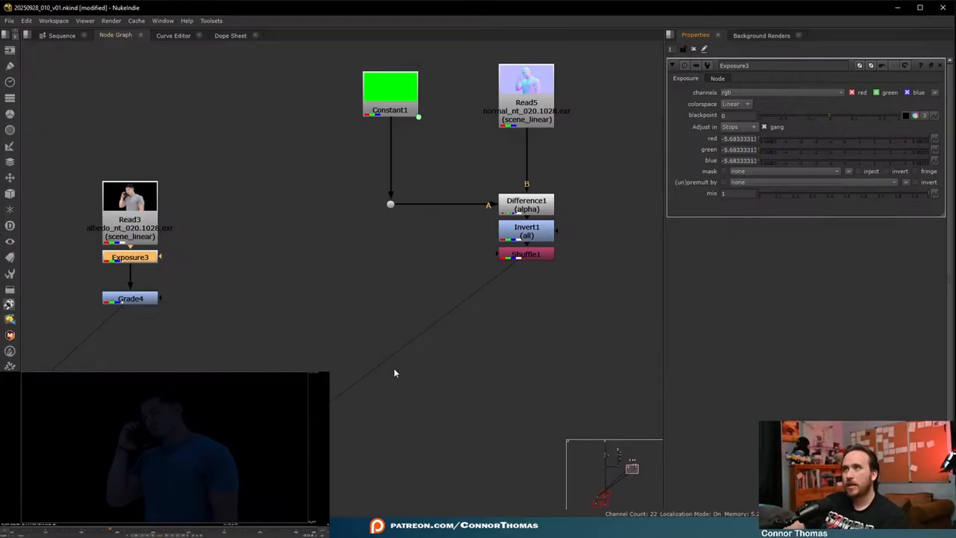
- Add an Exposure node after Grade4 and connect its mask input to Shuffle1
left_click(146, 300)
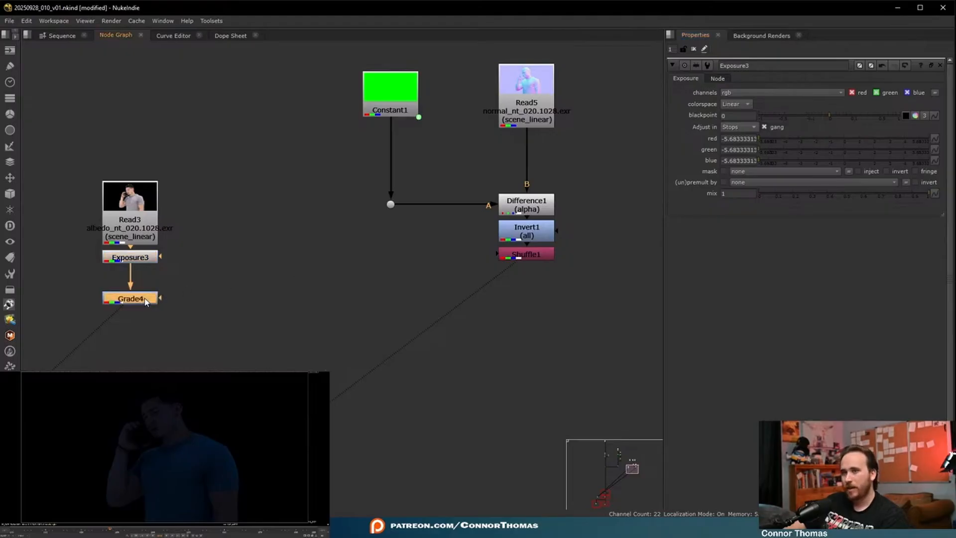
key("Tab")
type("exp")
key("Return")
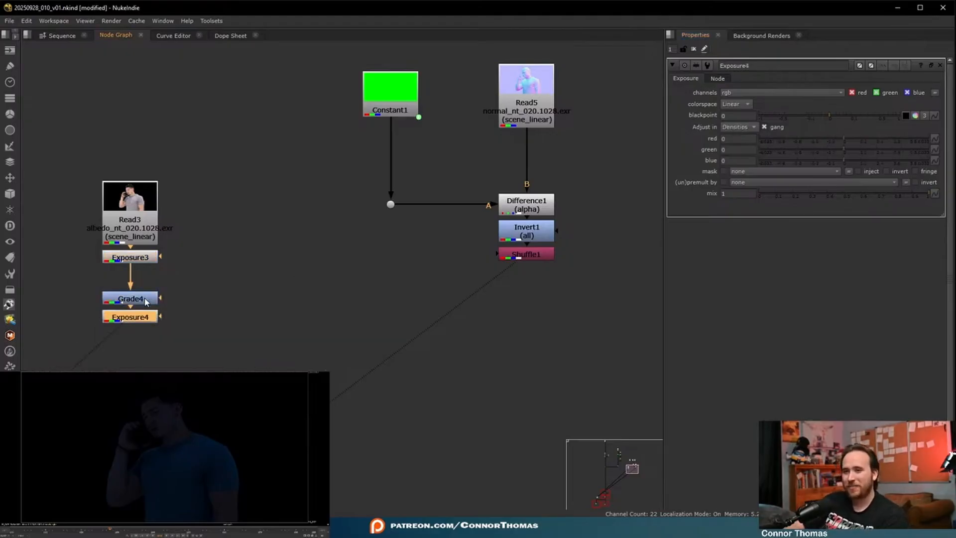
left_click_drag(160, 316, 544, 262)
left_click_drag(162, 321, 517, 256)
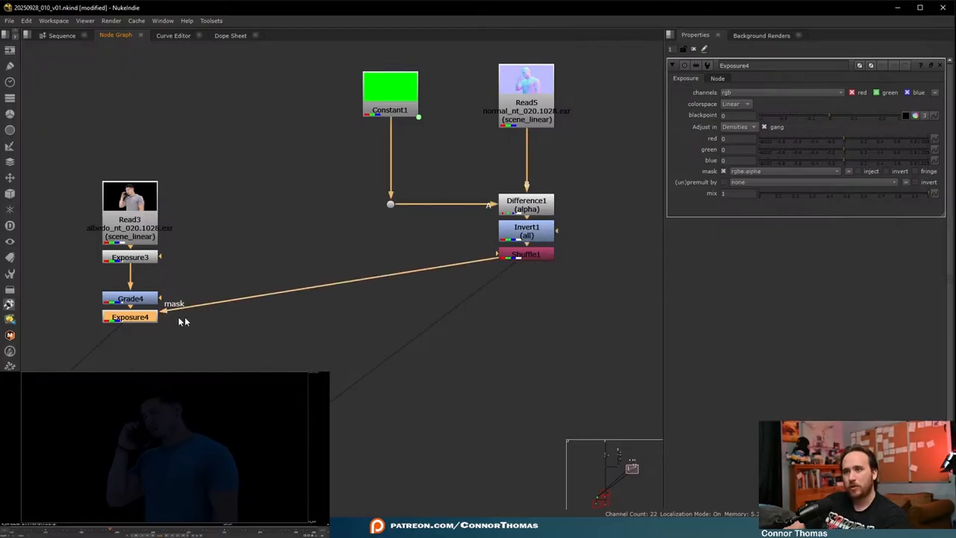
- Raise Exposure4 to 0.8 densities in all channels, comparing the image with the node disabled and enabled along the way
left_click(845, 139)
left_click_drag(845, 139, 881, 138)
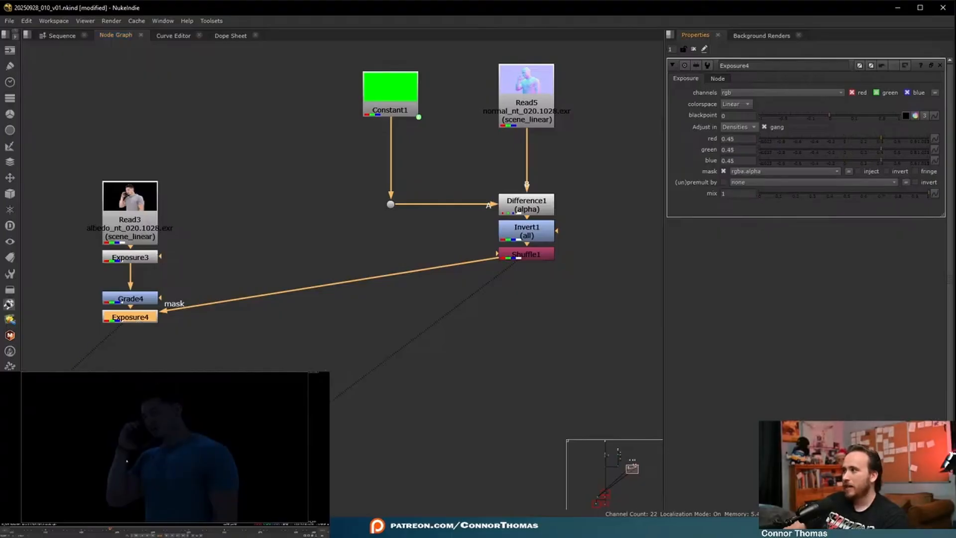
key("d")
key("d")
key("d")
key("d")
key("d")
key("d")
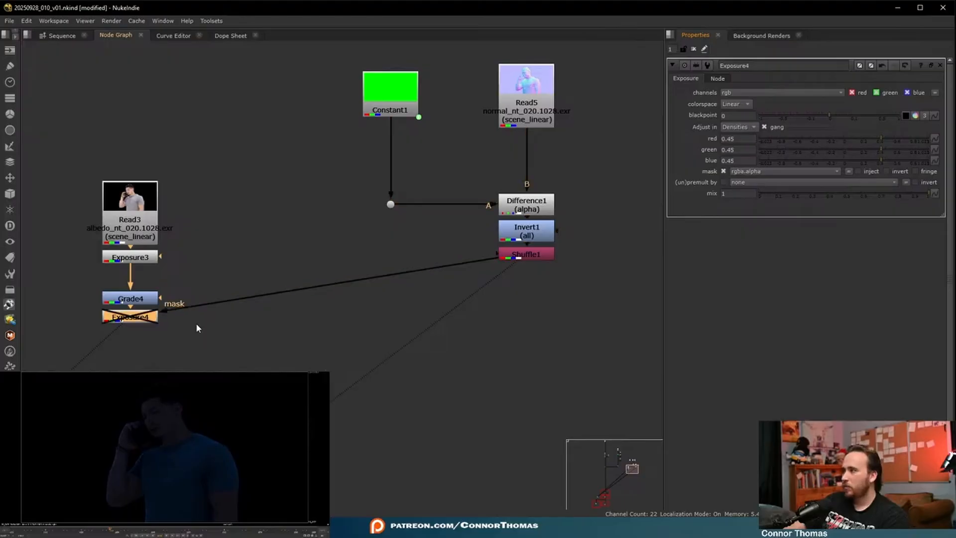
key("d")
key("d")
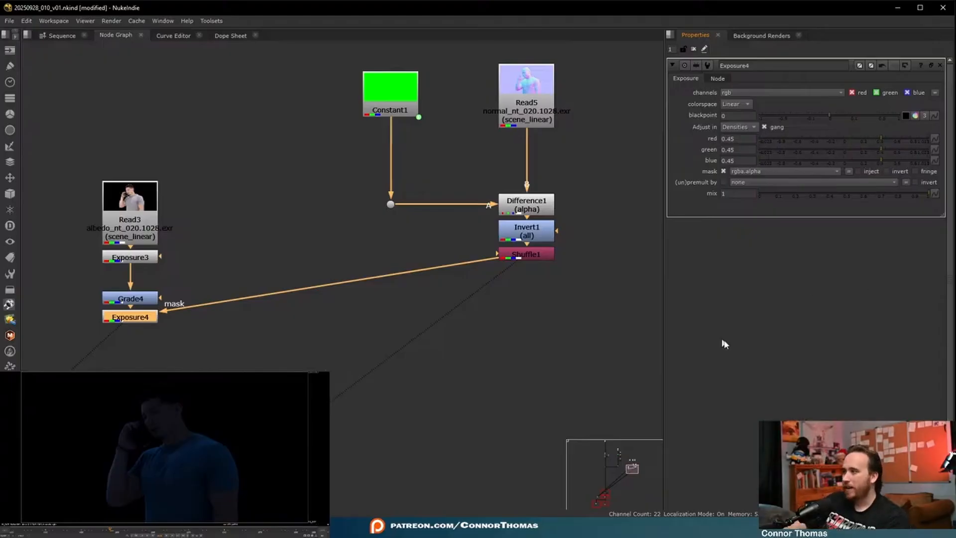
left_click_drag(883, 139, 892, 137)
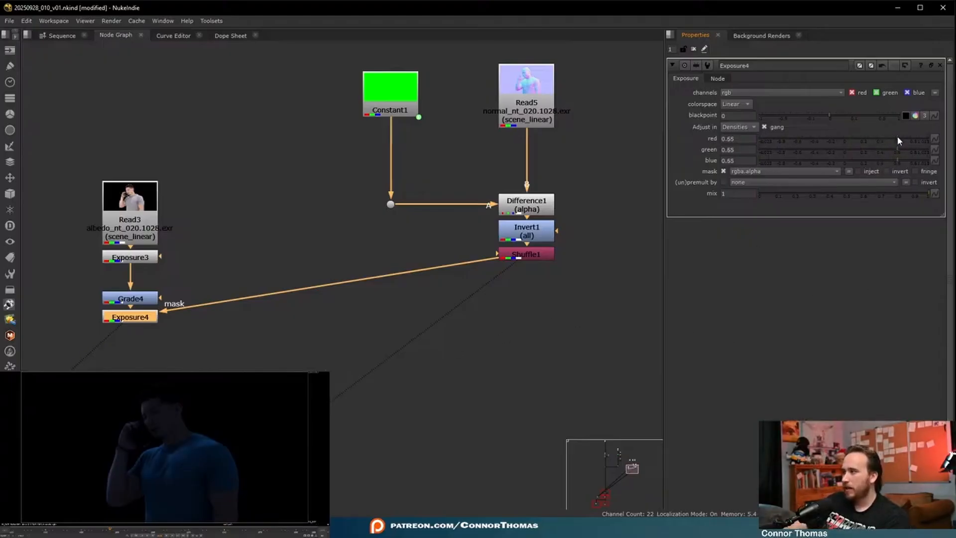
left_click_drag(903, 136, 910, 137)
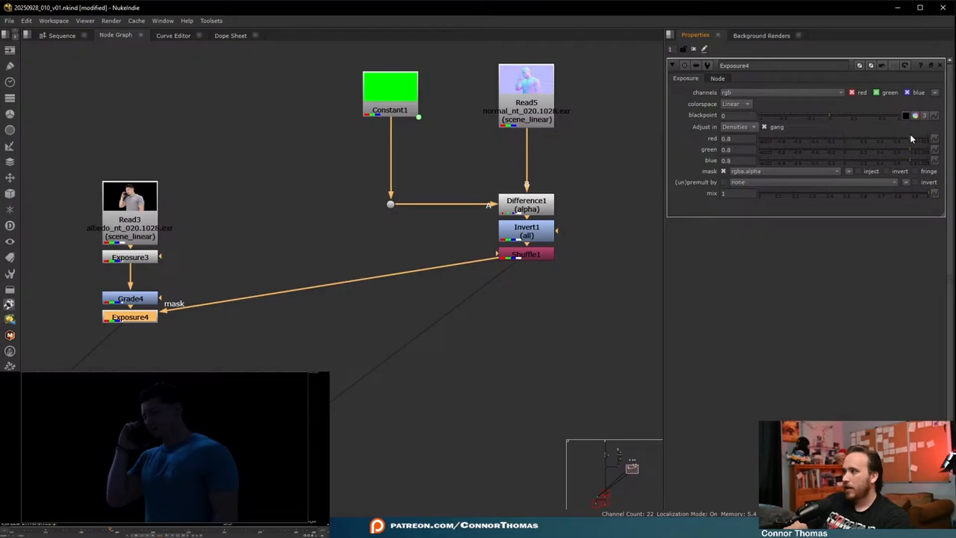
- Compare the original albedo Read3 with the relit Exposure4 output and examine the light on the face and shirt
left_click_drag(144, 415, 170, 446)
scroll(183, 473, "down", 3)
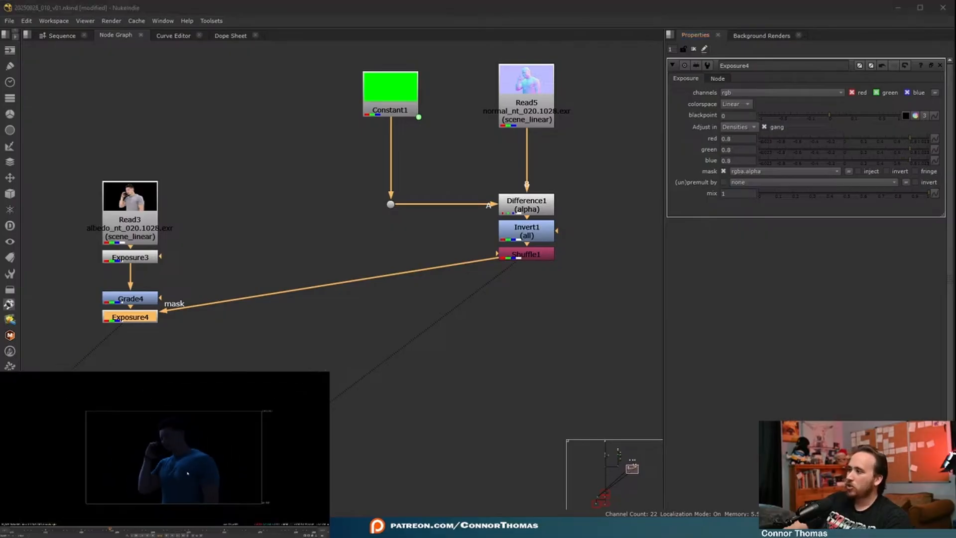
key("f")
left_click(139, 218)
key("1")
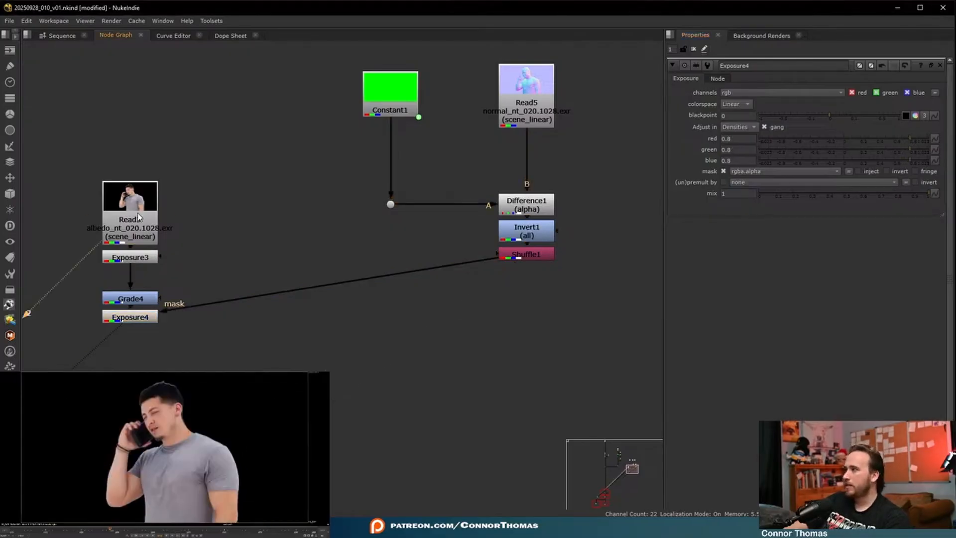
key("2")
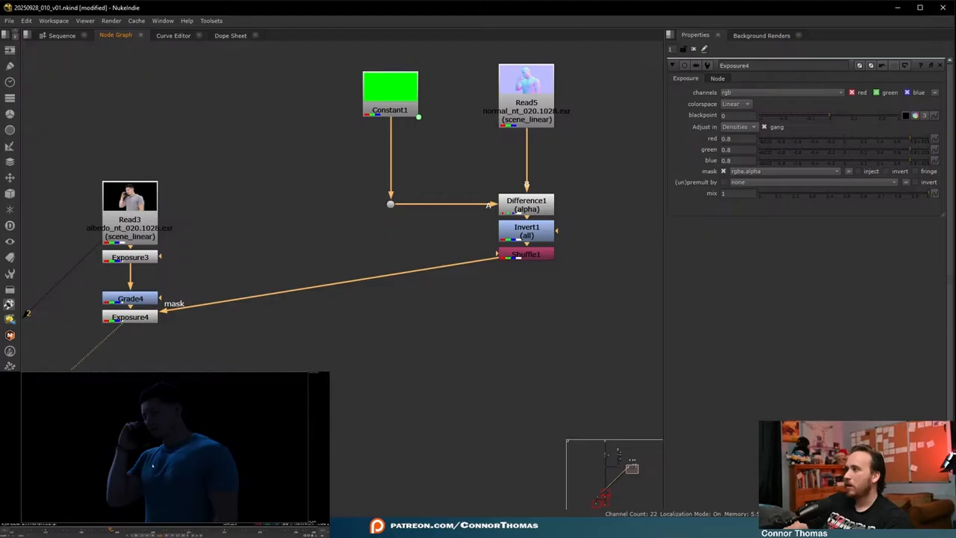
scroll(158, 413, "up", 6)
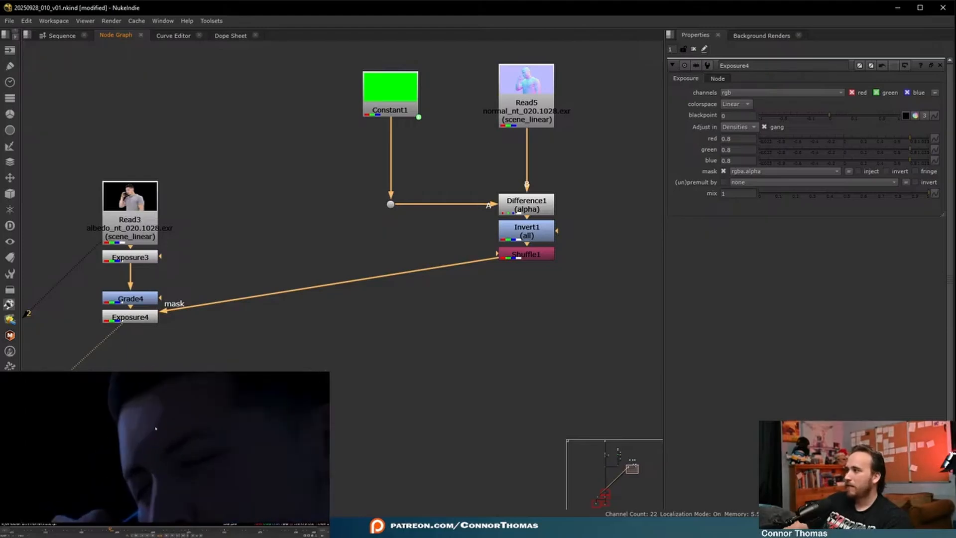
scroll(154, 427, "down", 4)
mouse_move(197, 458)
middle_mouse_down()
mouse_move(183, 449)
mouse_move(213, 448)
middle_mouse_up()
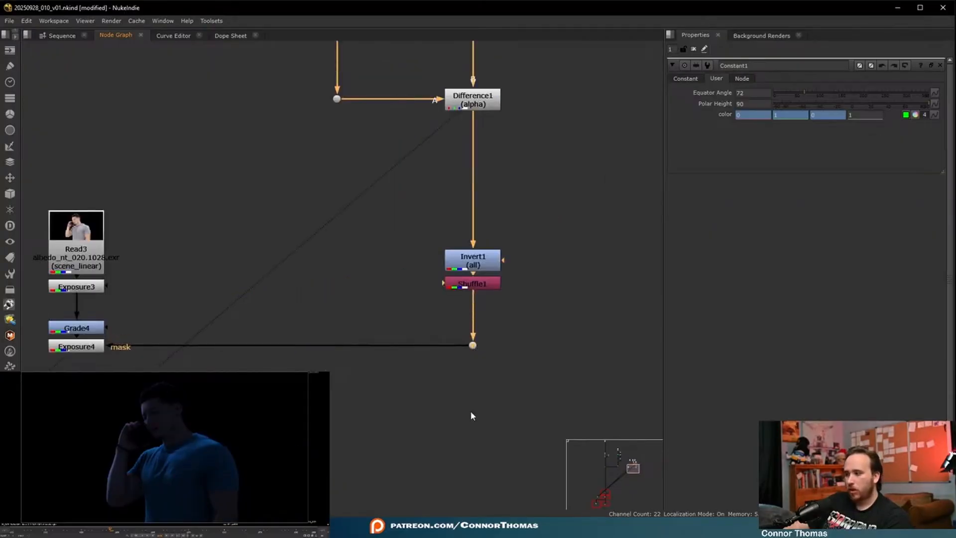
- View the original plate upstream in the node graph and examine the lighting on the man and background
left_click(471, 411)
scroll(404, 249, "down", 3)
middle_click_drag(463, 193, 400, 360)
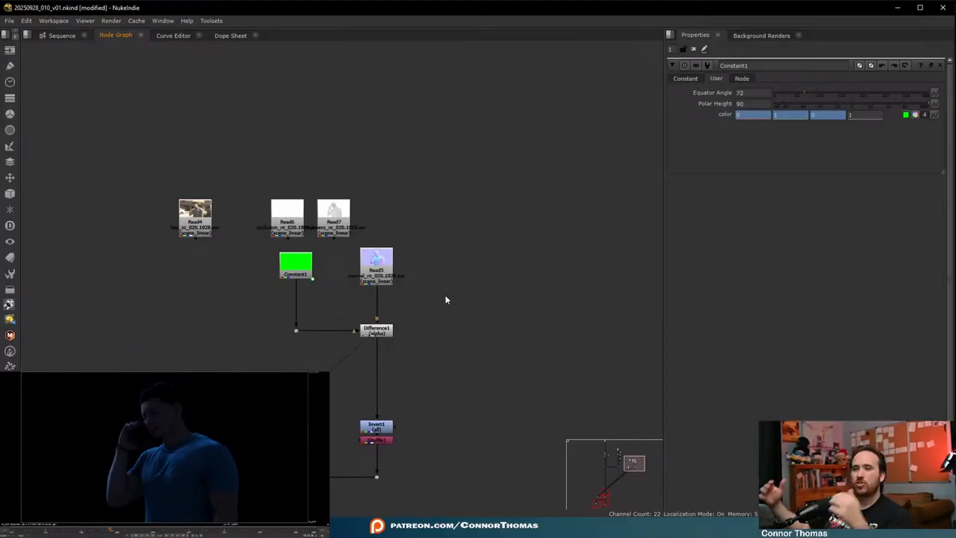
scroll(207, 316, "down", 5)
middle_click_drag(209, 277, 442, 223)
scroll(269, 121, "up", 2)
scroll(269, 121, "up", 2)
middle_click_drag(269, 121, 363, 211)
scroll(362, 211, "down", 1)
left_click(210, 172)
key("1")
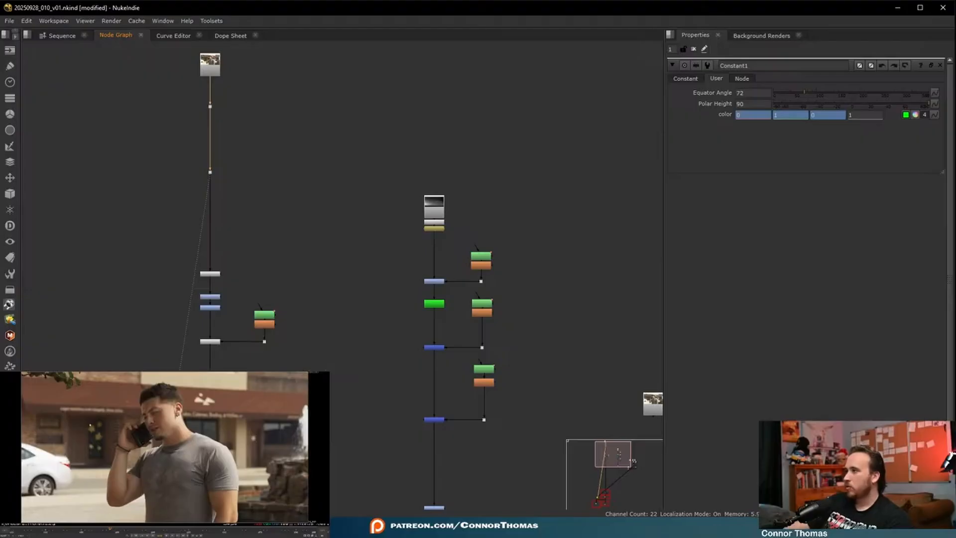
middle_click_drag(168, 453, 109, 447)
mouse_move(167, 438)
middle_mouse_down()
mouse_move(186, 467)
mouse_move(250, 445)
mouse_move(177, 429)
middle_mouse_up()
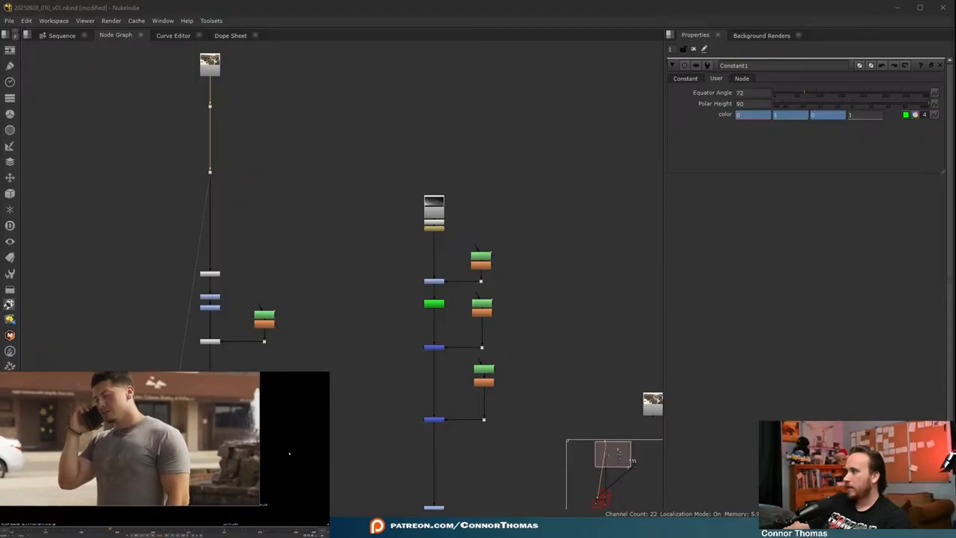
key("f")
- Duplicate the Constant1, Read5 and Difference1 setup and place the copy beside the original
middle_click_drag(451, 307, 209, 213)
scroll(209, 213, "down", 2)
scroll(438, 371, "up", 4)
middle_click_drag(446, 380, 472, 339)
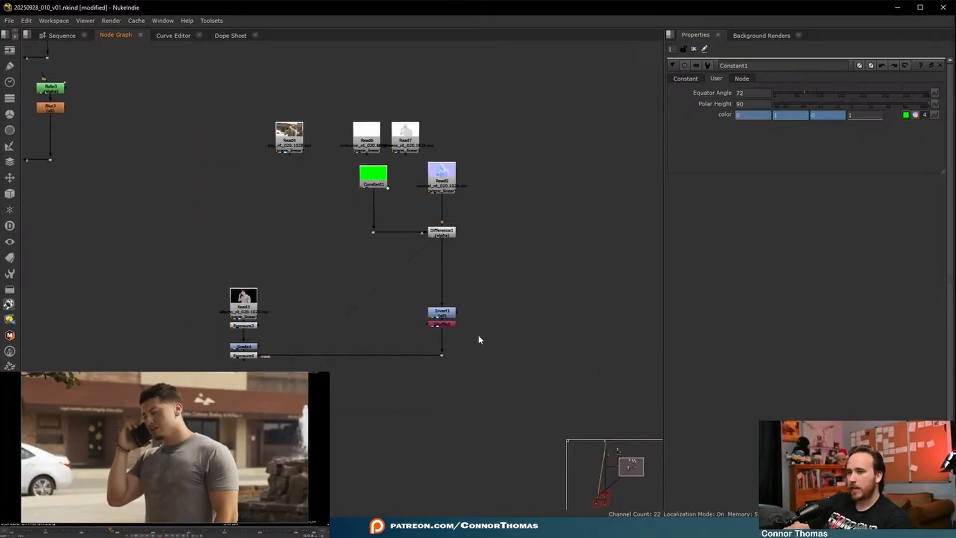
scroll(461, 271, "up", 3)
middle_click_drag(462, 223, 416, 318)
left_click_drag(259, 357, 509, 238)
key("ctrl+c")
left_click(553, 187)
key("ctrl+v")
middle_click_drag(617, 309, 532, 307)
- View the alpha of Difference2 and set Constant2's Polar Height to 29
left_click(531, 308)
key("1")
left_click(550, 336)
key("a")
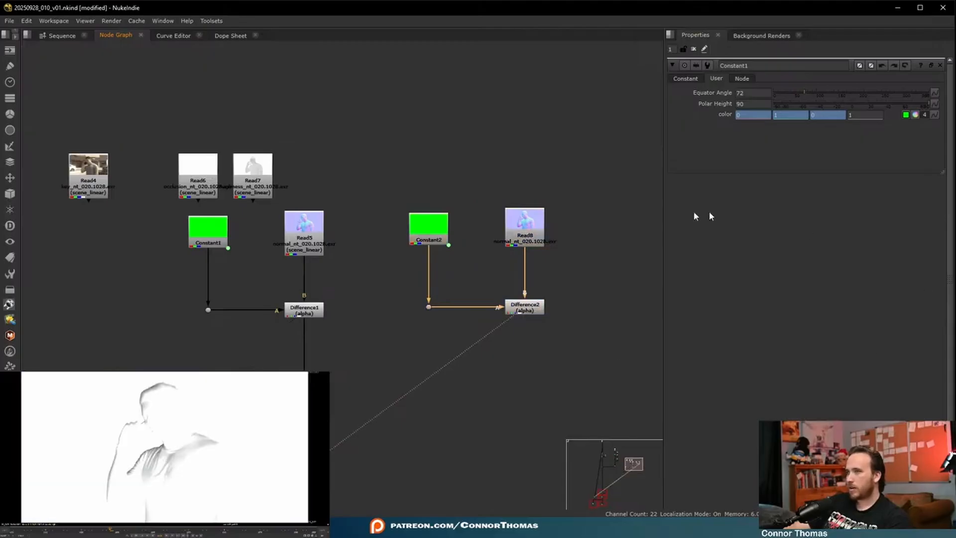
double_click(443, 230)
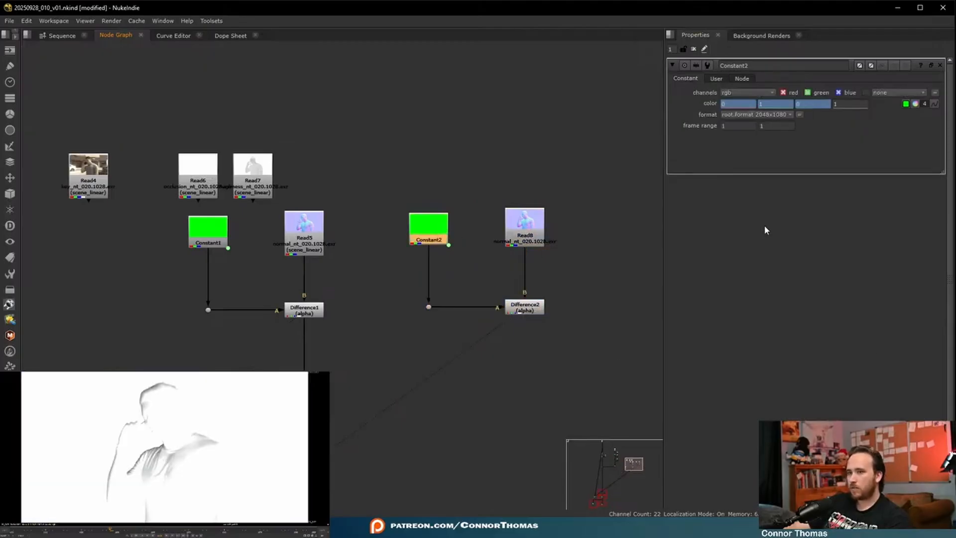
left_click(716, 79)
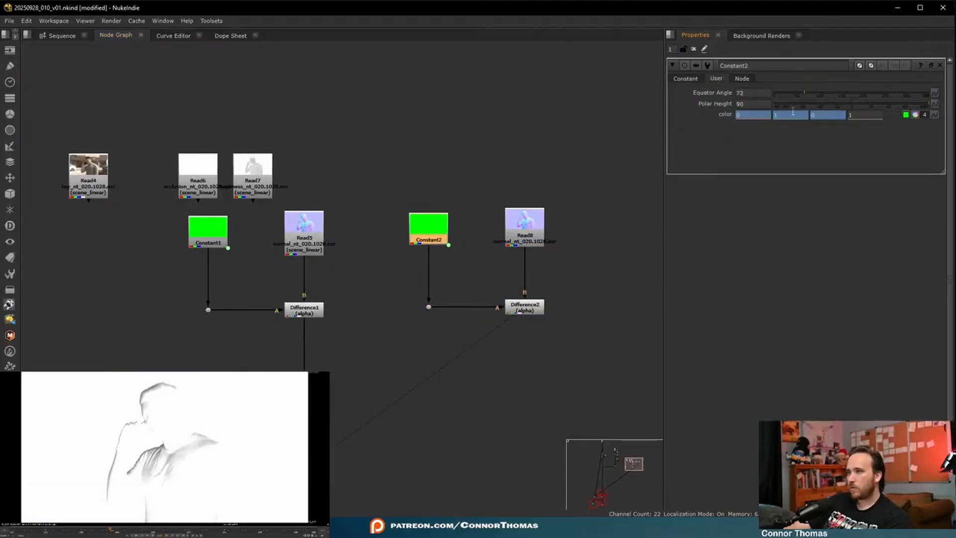
left_click_drag(843, 109, 875, 106)
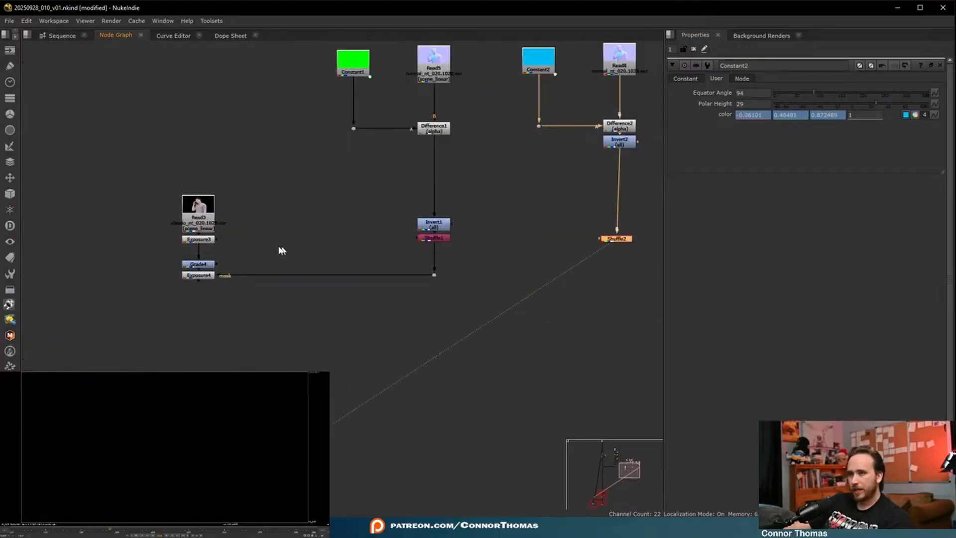
- Add a Grade node below Exposure4 and connect its mask to Shuffle2, routing the connection through a dot
scroll(282, 249, "up", 1)
left_click(182, 289)
key("g")
left_click_drag(181, 295, 578, 244)
left_click_drag(343, 288, 593, 339, "ctrl")
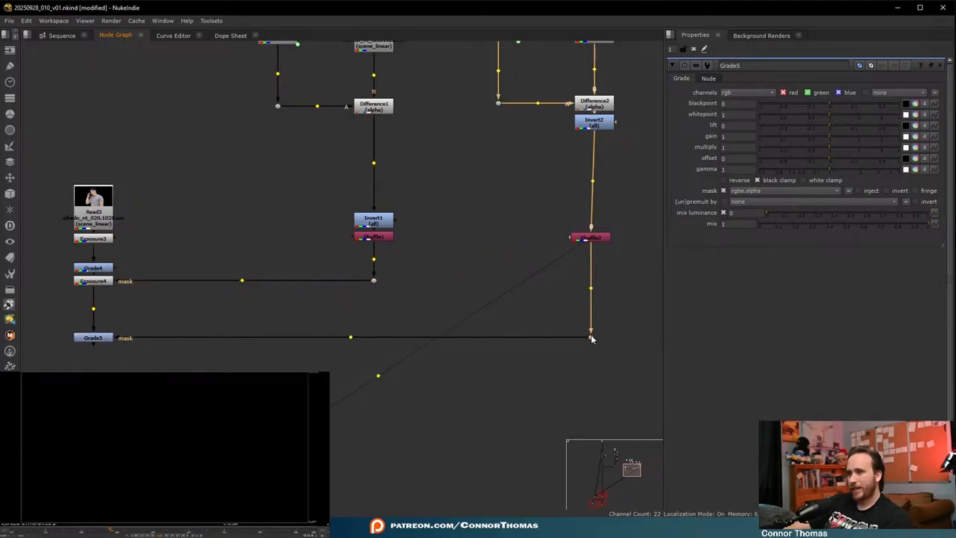
- Insert an Exposure node between Exposure4 and Grade5, mask it from the Shuffle2 dot, and align it with that dot
left_click(95, 281)
key("Tab")
type("exp")
key("Return")
left_click_drag(86, 301, 591, 337)
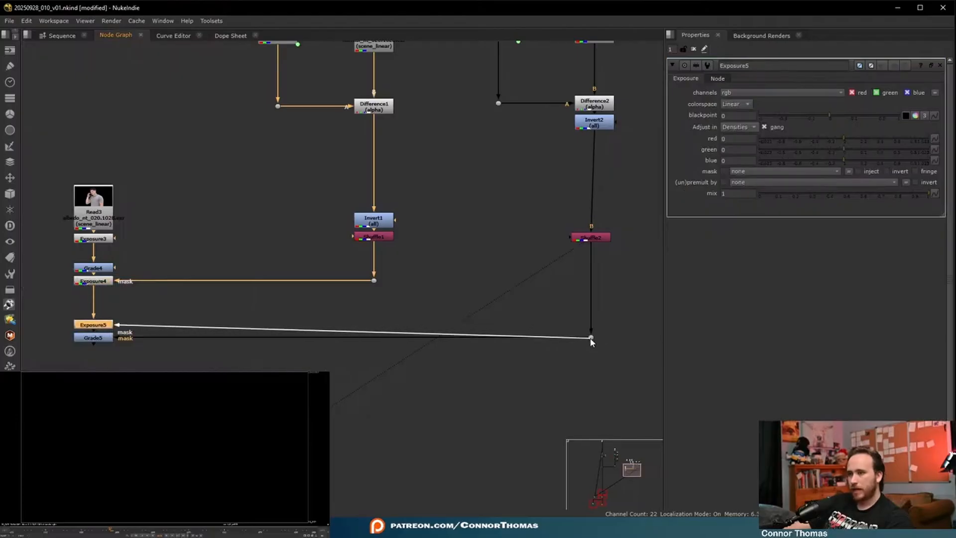
left_click_drag(55, 313, 199, 369)
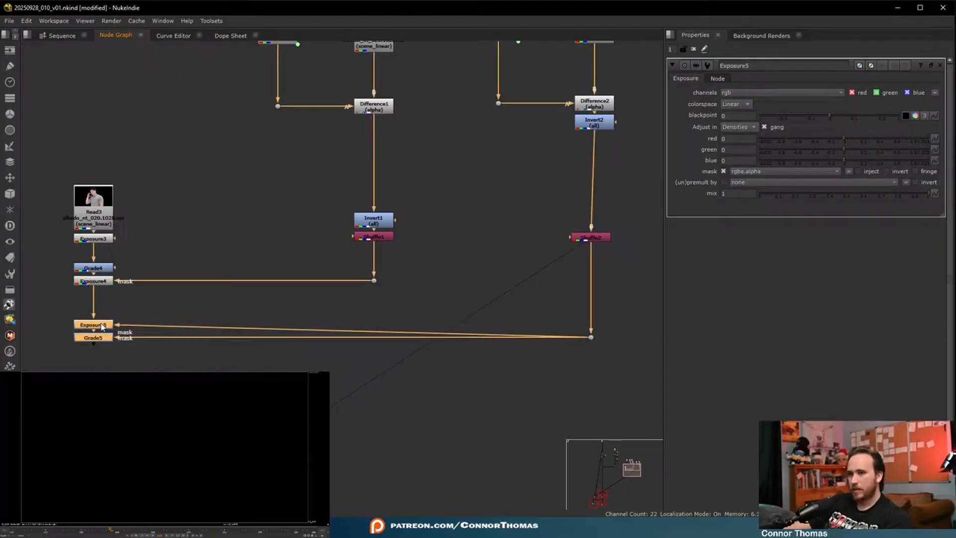
left_click_drag(103, 328, 102, 342)
left_click(102, 343)
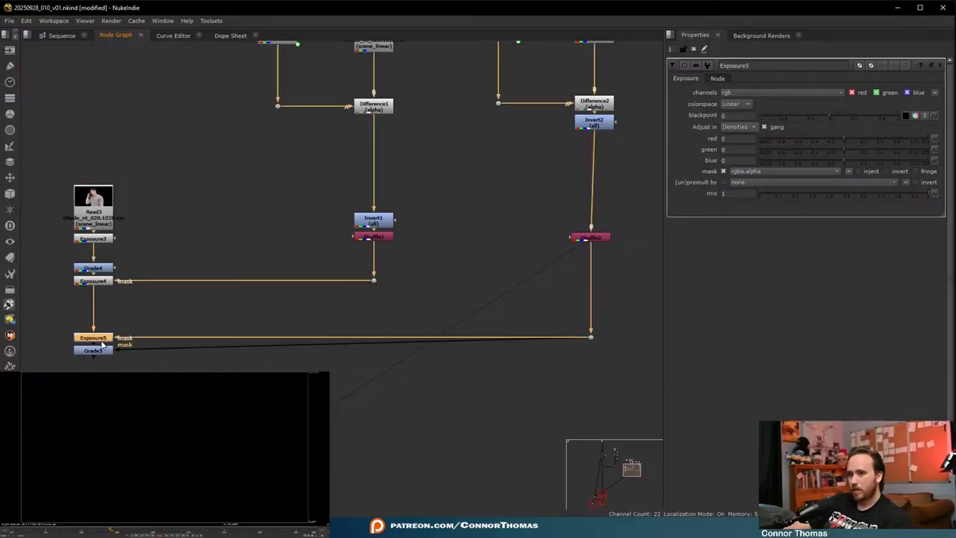
- View the output of Exposure5 and raise its exposure to 0.33 densities in all channels
left_click(106, 340)
key("1")
left_click(136, 352)
middle_click_drag(105, 363, 214, 380)
scroll(215, 380, "up", 3)
left_click(189, 336)
left_click_drag(849, 138, 870, 133)
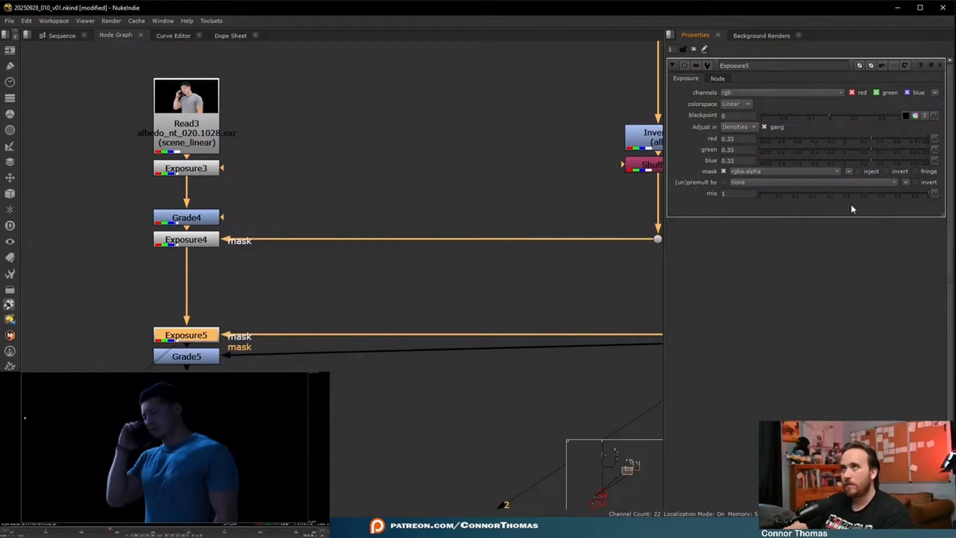
- Adjust the gain colour of Grade5 and view its output and alpha
left_click(196, 357)
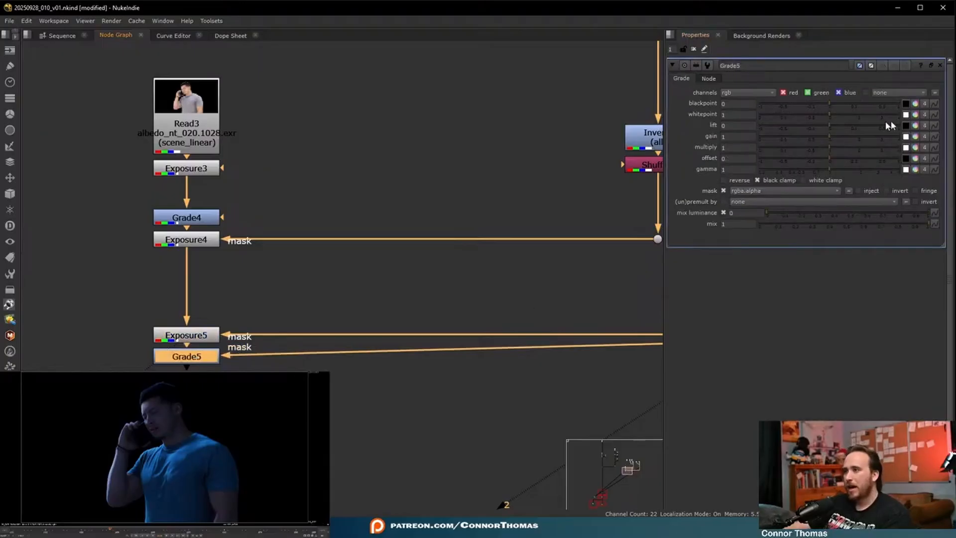
left_click(915, 137)
left_click_drag(696, 165, 816, 119)
key("1")
middle_click_drag(438, 344, 462, 320)
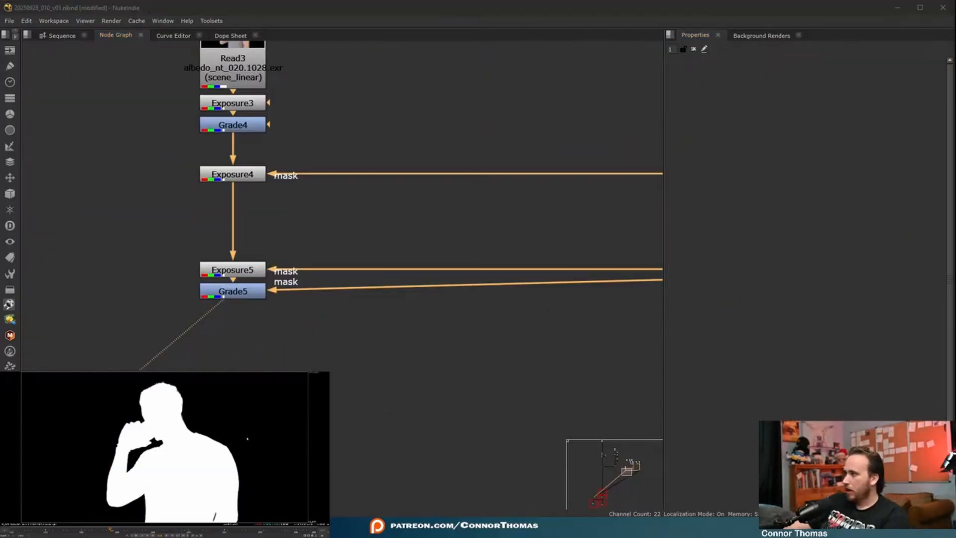
key("a")
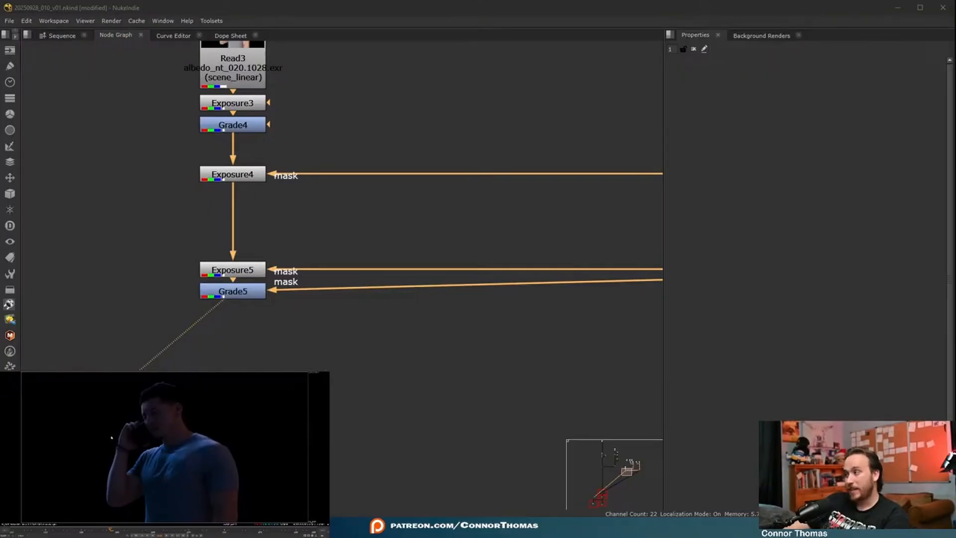
- Add a Merge node that places the Grade5 output over the background plate in the main pipe
scroll(297, 319, "down", 3)
middle_click_drag(298, 324, 384, 299)
scroll(347, 254, "down", 4)
scroll(329, 312, "down", 2)
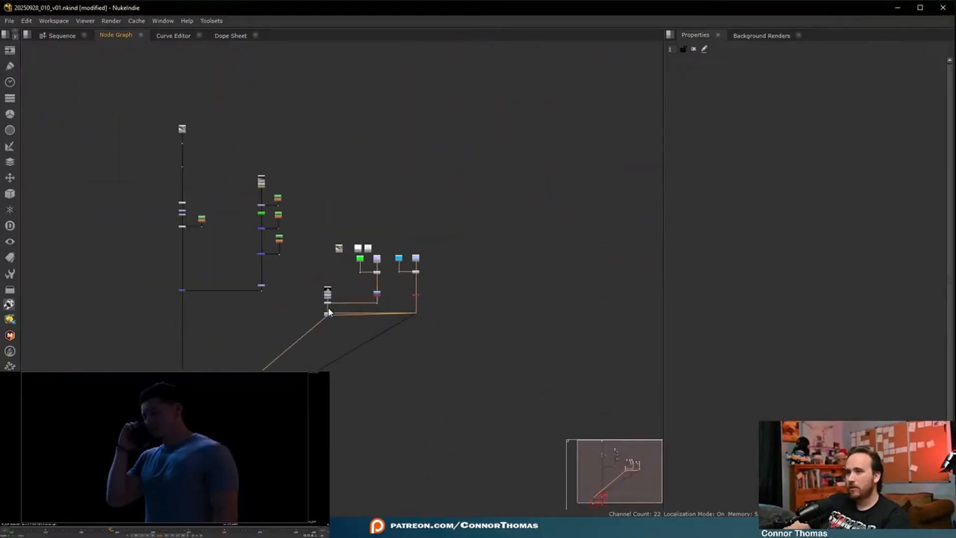
left_click_drag(318, 222, 322, 313)
scroll(322, 313, "up", 6)
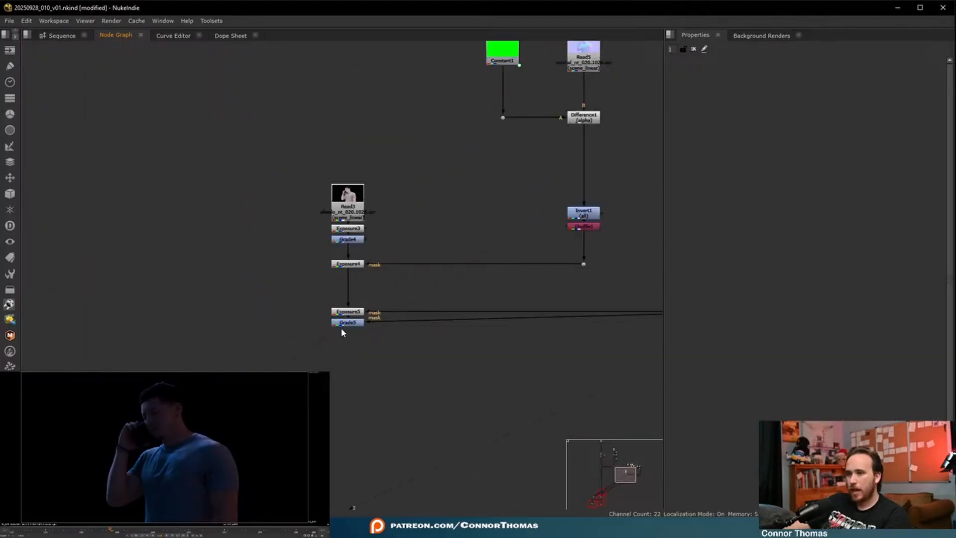
left_click(344, 325)
key("m")
scroll(461, 310, "down", 3)
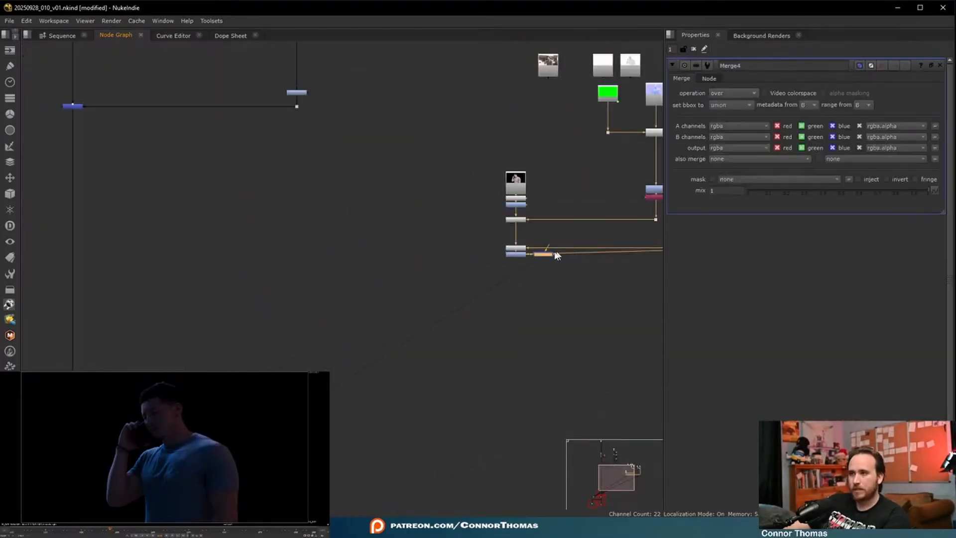
left_click_drag(550, 259, 73, 369)
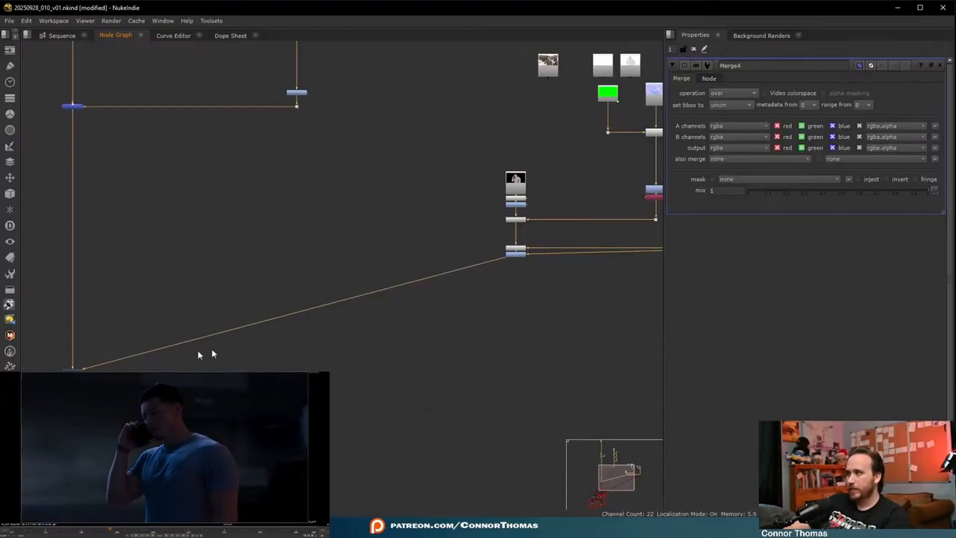
- Toggle Merge4 off and on to compare the relit man with the composite without him
scroll(279, 348, "up", 3)
scroll(504, 302, "down", 3)
middle_click_drag(504, 303, 401, 348)
key("d")
key("d")
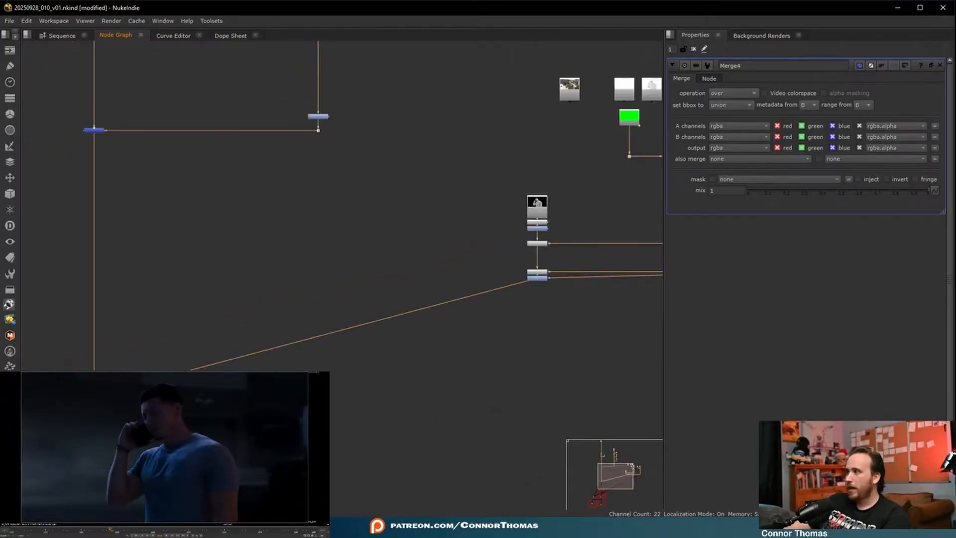
scroll(178, 459, "down", 2)
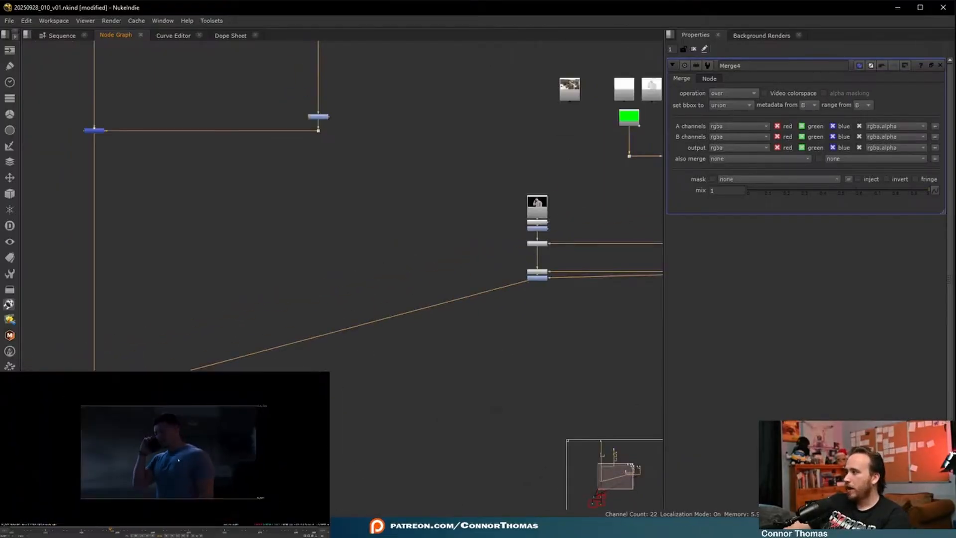
scroll(178, 460, "up", 2)
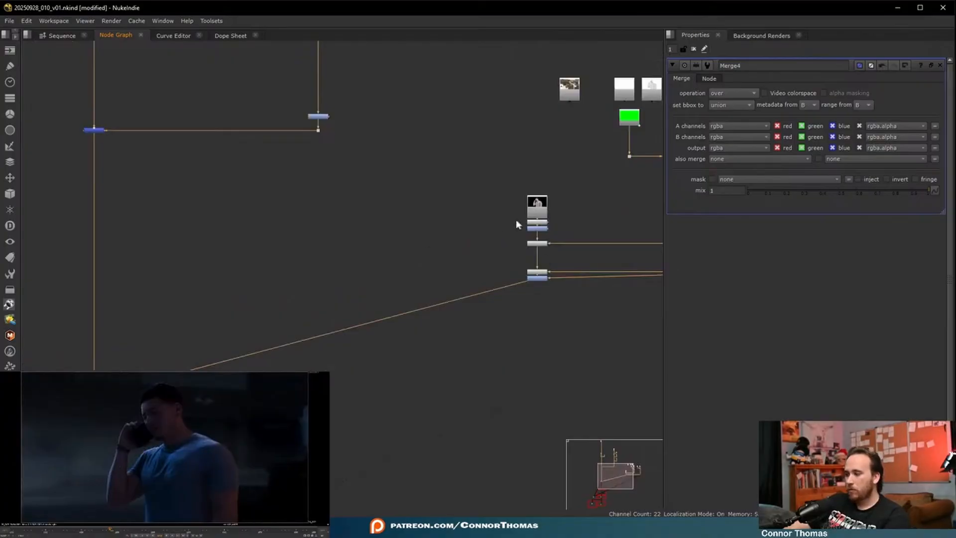
- Add a Saturation node below Grade5, set its saturation to 0.72, and space it slightly away from Grade5
key("f")
key("Tab")
type("sa")
left_click(282, 289)
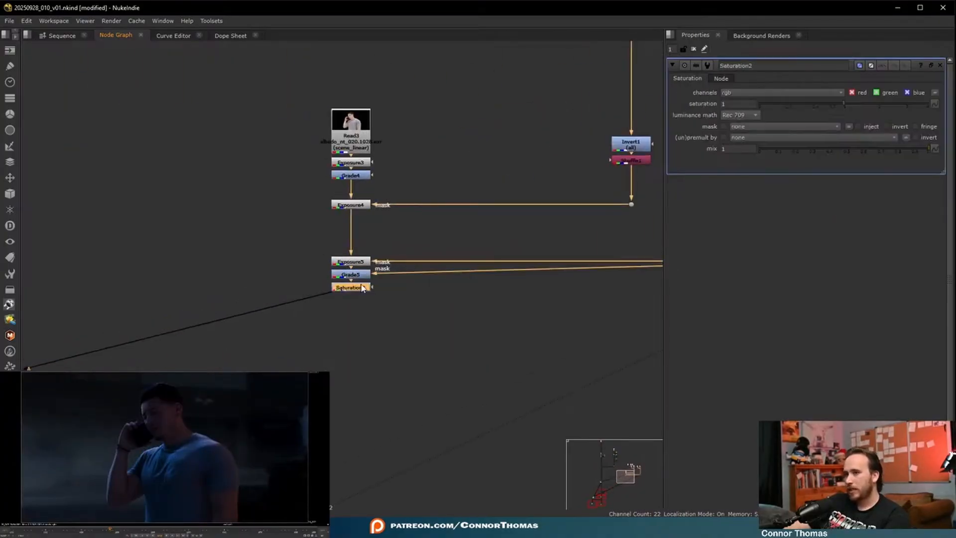
left_click(835, 104)
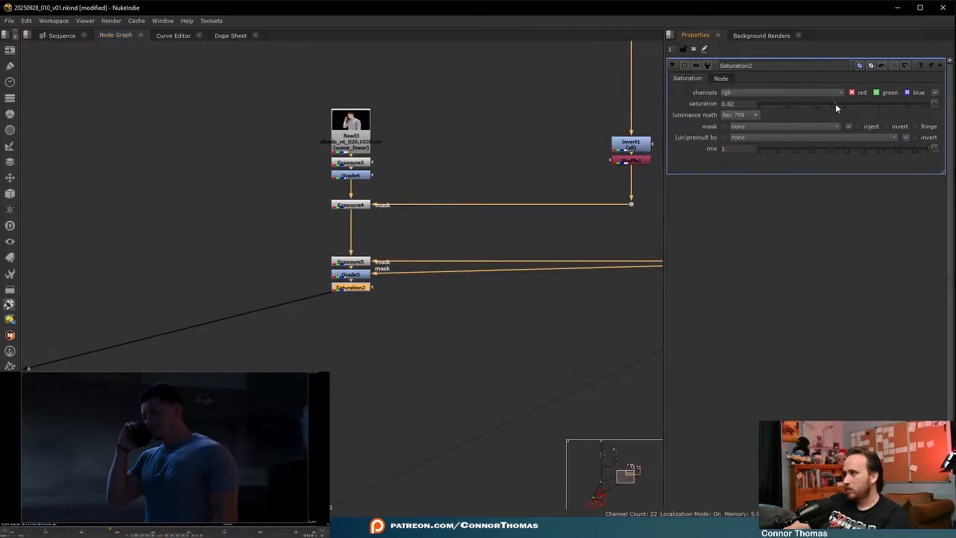
left_click(831, 104)
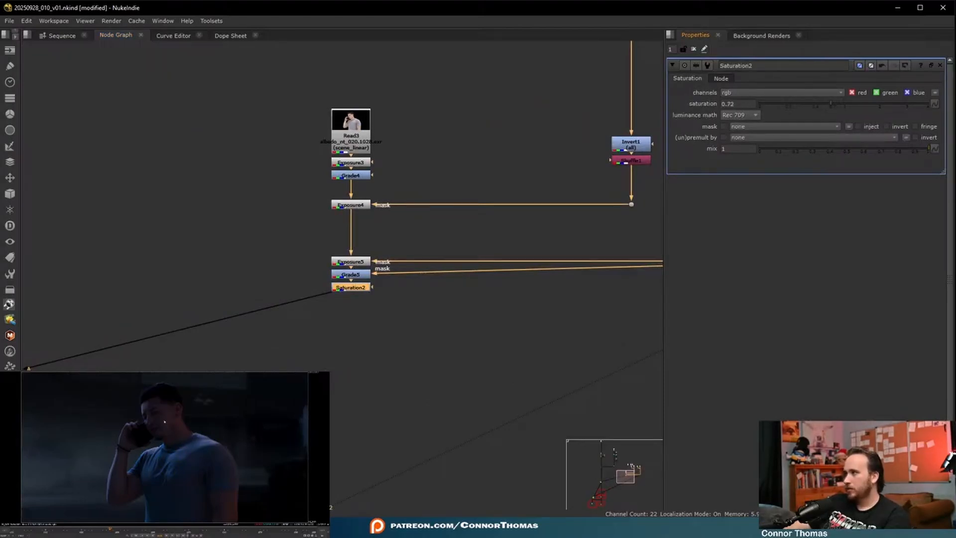
left_click_drag(351, 291, 353, 307)
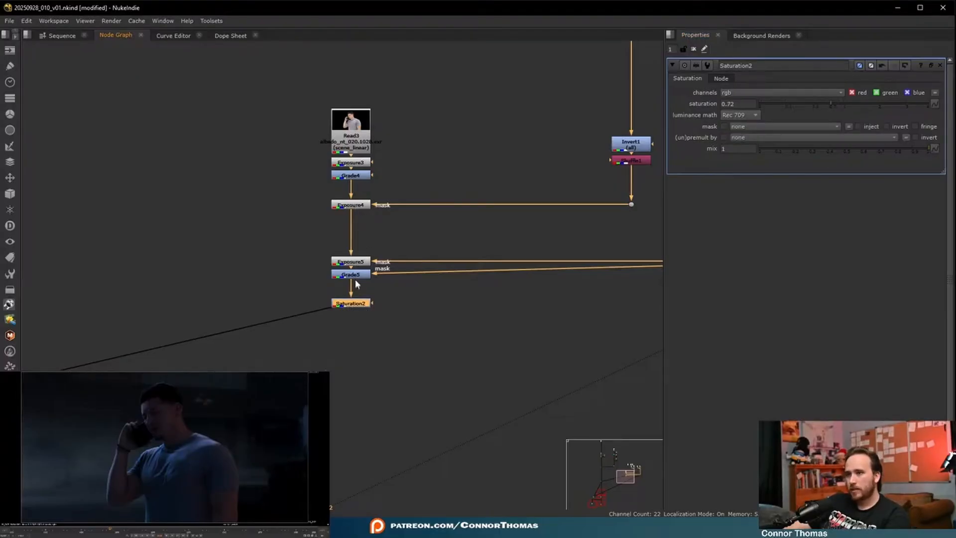
- Try a Grade node below Saturation2 with gain 0.88, and delete it after checking the composite
key("g")
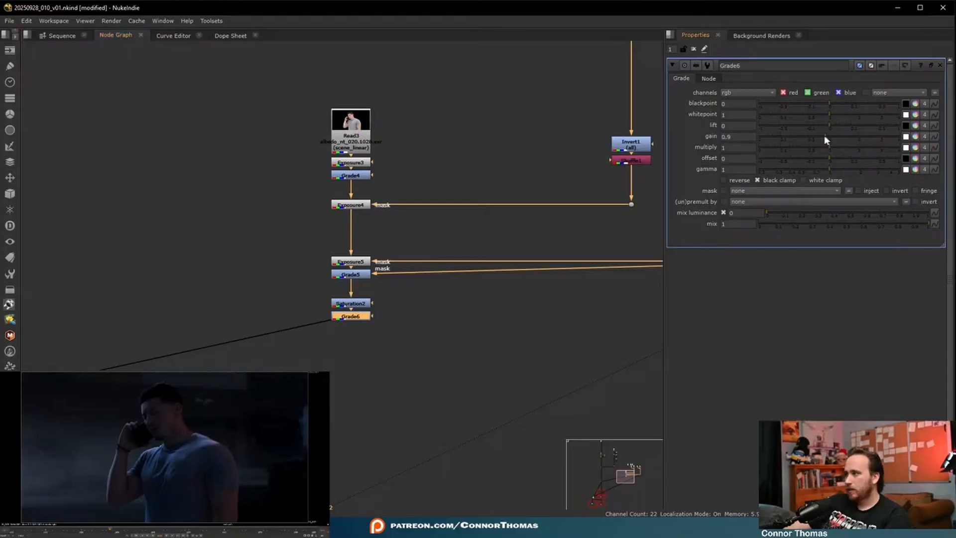
left_click_drag(824, 136, 825, 135)
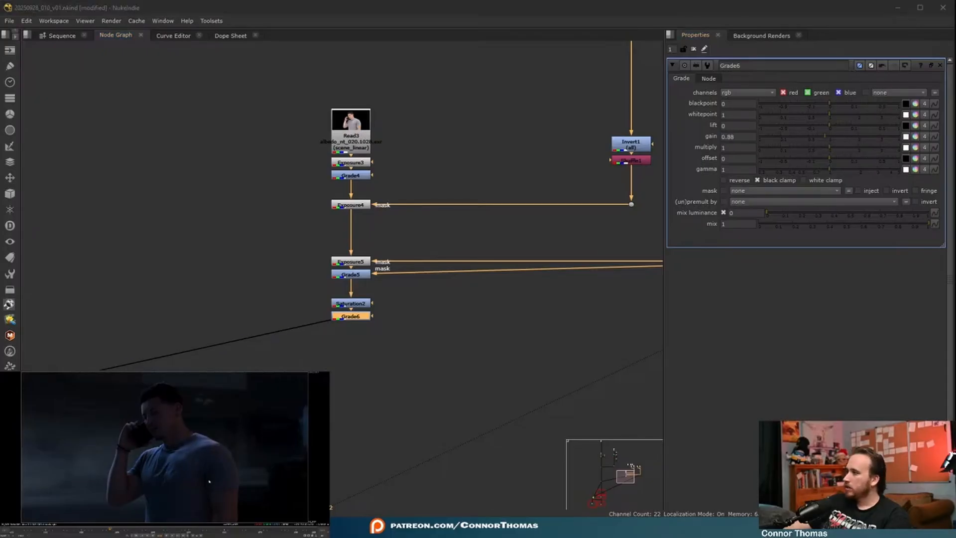
scroll(208, 480, "down", 3)
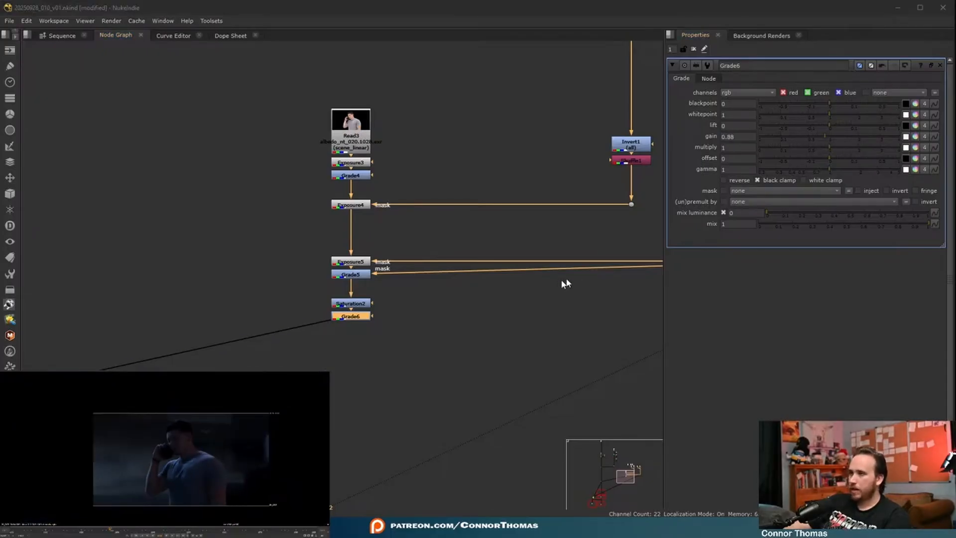
key("Delete")
- Add an Exposure node below Saturation2, set all channels to -0.11 densities, and close its properties
key("Tab")
type("expo")
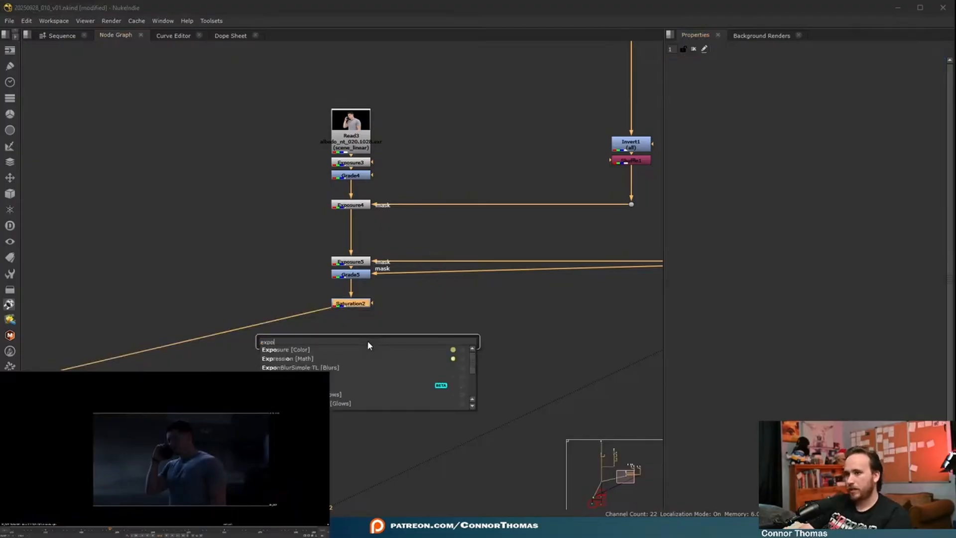
key("Return")
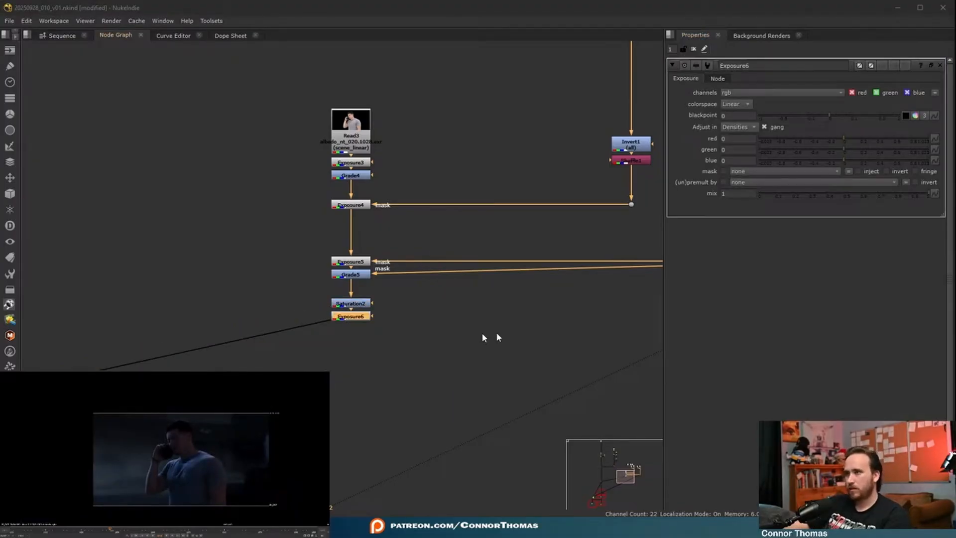
left_click_drag(840, 136, 836, 137)
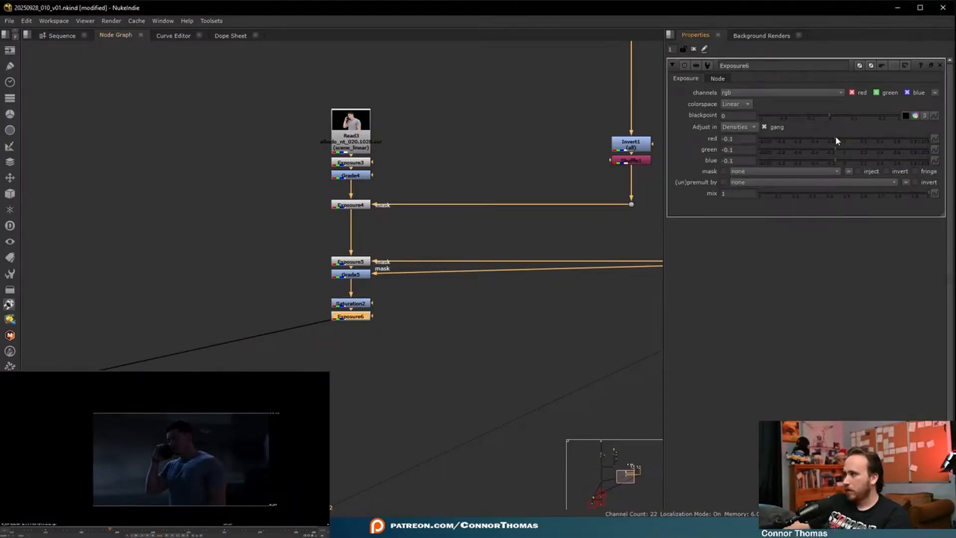
key("f")
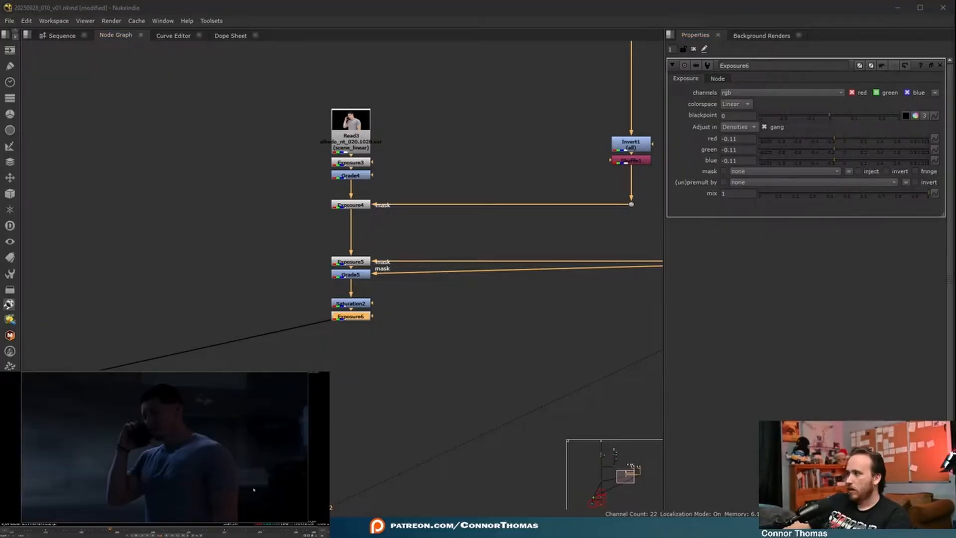
left_click(706, 49)
- Insert a dot in the connection from Exposure6 to Merge4 and align it beneath Exposure6, level with the merge
scroll(278, 305, "down", 6)
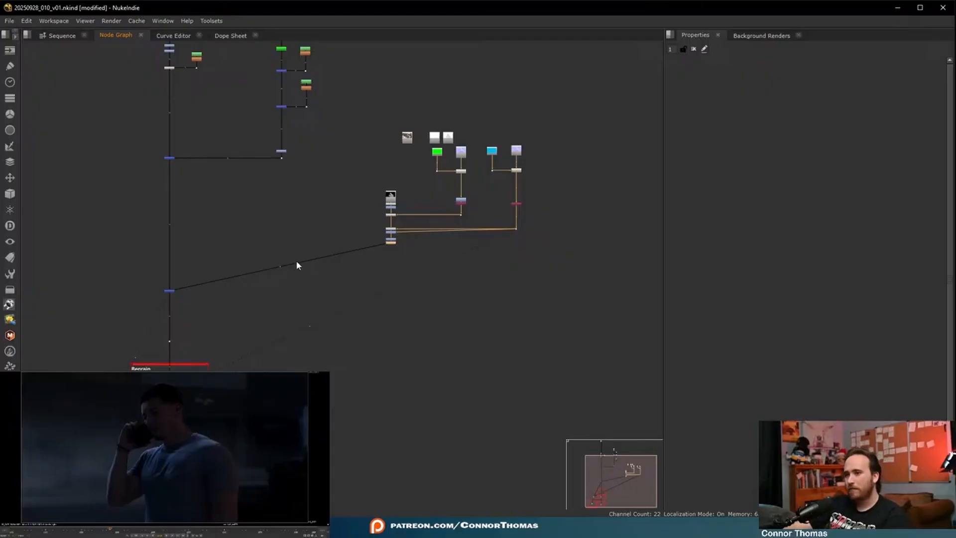
scroll(284, 271, "up", 5)
left_click_drag(262, 258, 485, 309, "ctrl")
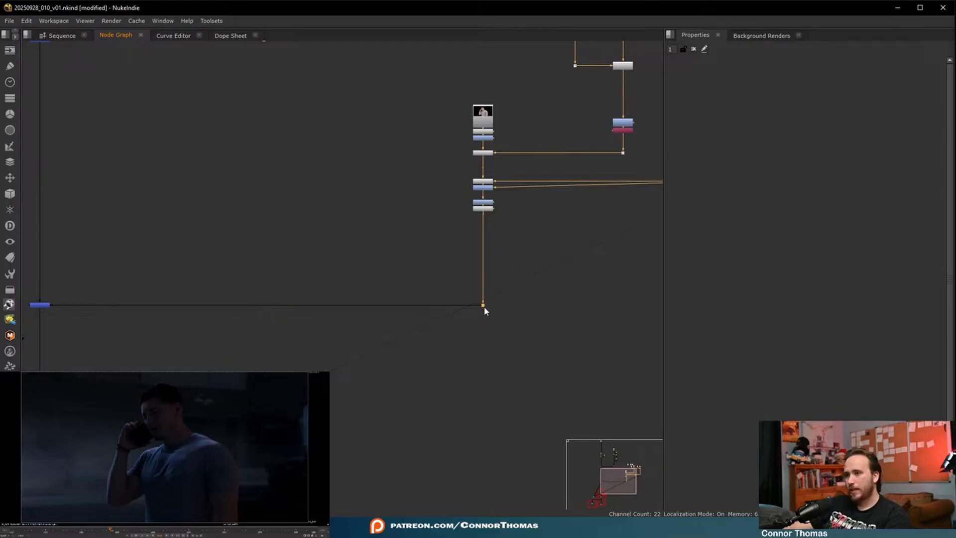
middle_click_drag(535, 244, 511, 294)
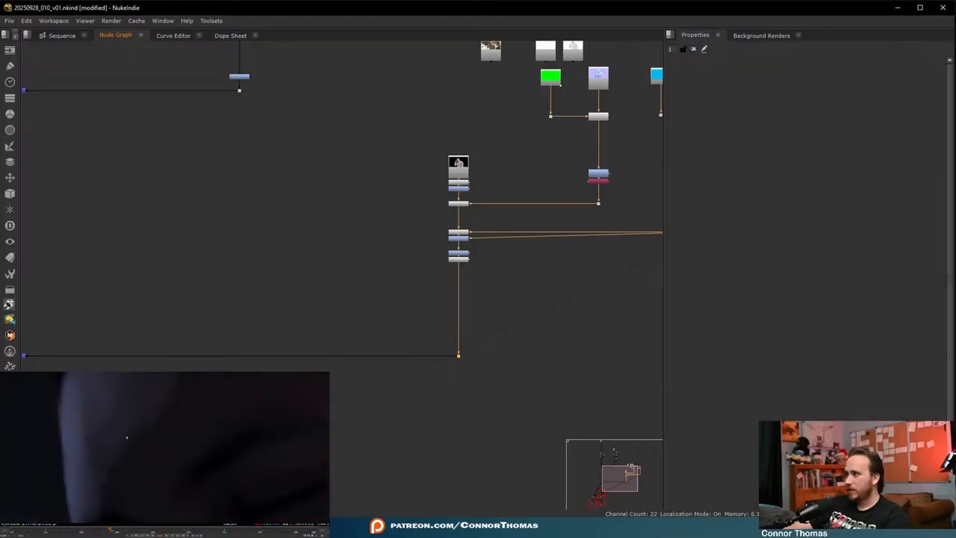
- Move the roughness Read7 and occlusion Read6 nodes to the open area beside the albedo Read3 stream
scroll(514, 117, "up", 3)
middle_click_drag(514, 117, 462, 255)
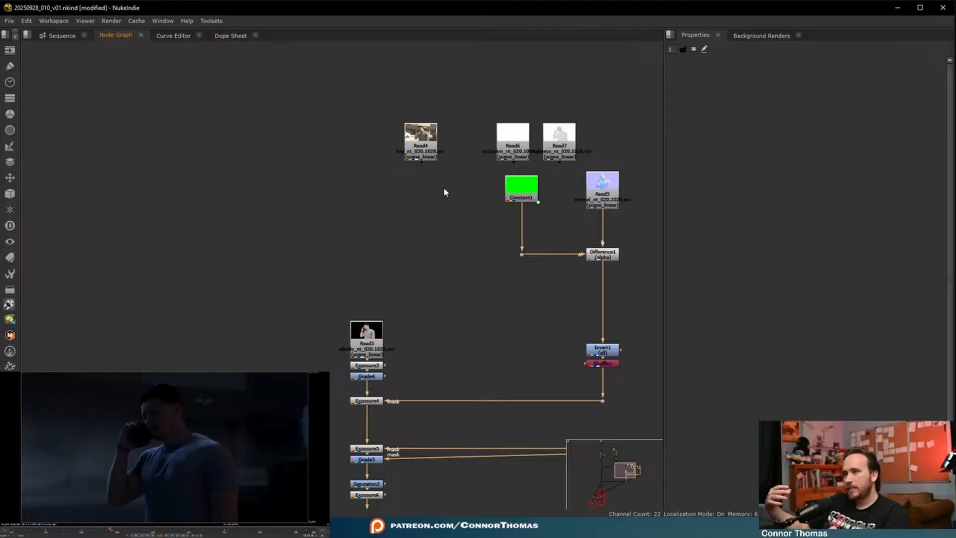
left_click_drag(573, 150, 256, 355)
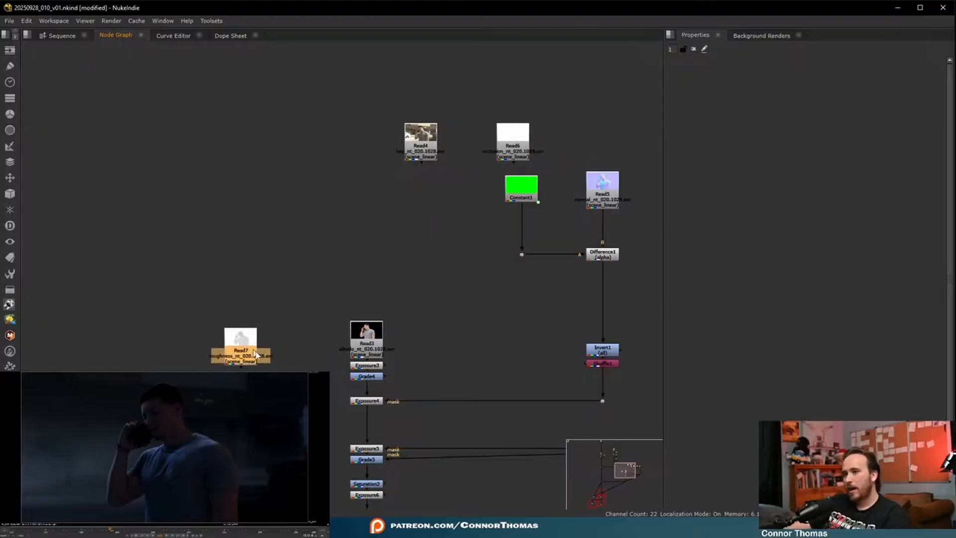
middle_click_drag(300, 369, 357, 306)
left_click_drag(563, 86, 342, 231)
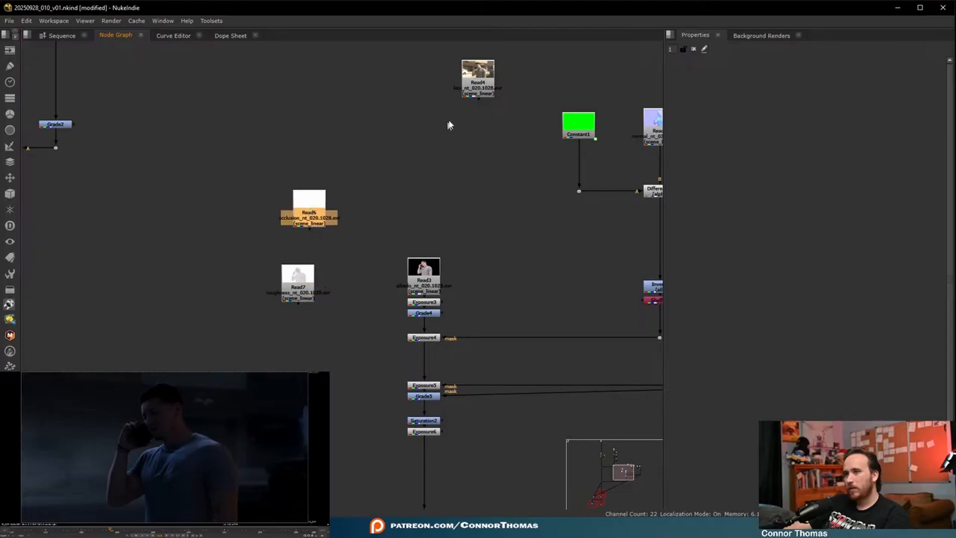
- Delete the unused Read4 node
mouse_move(472, 94)
left_mouse_down()
mouse_move(428, 106)
mouse_move(474, 86)
left_mouse_up()
left_click(460, 179)
left_click(482, 84)
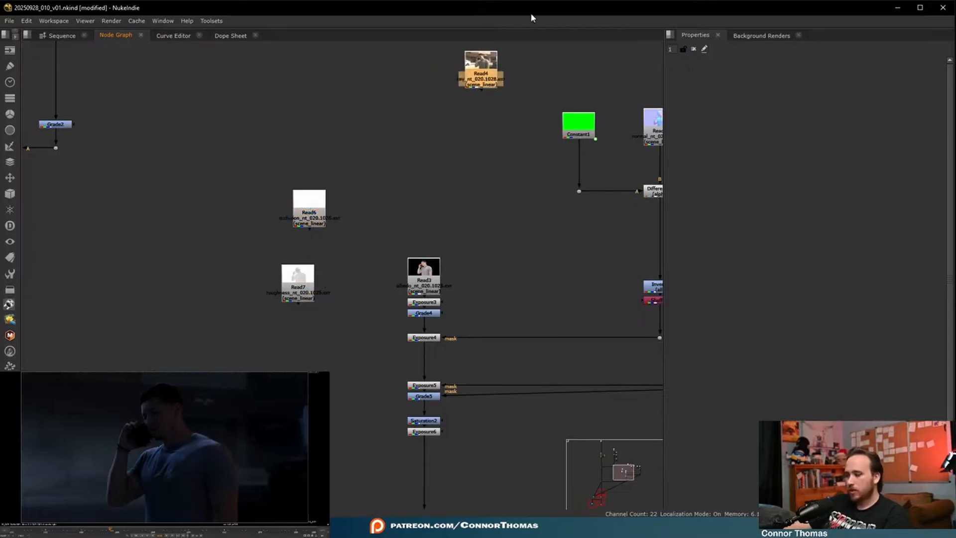
key("Delete")
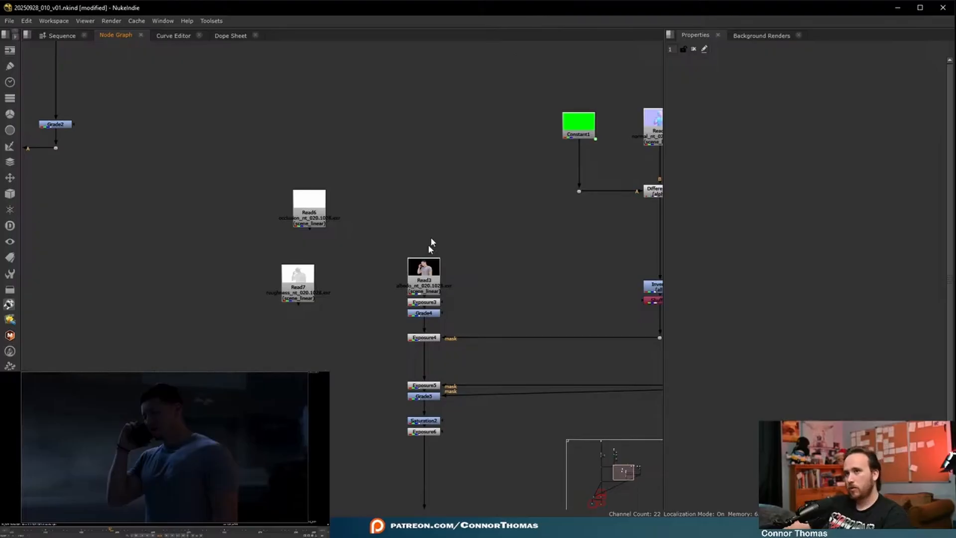
- Add an EdgeBlur node below Exposure6, place it just above the dot, and toggle it to compare the edges
scroll(358, 302, "up", 3)
scroll(343, 301, "down", 1)
middle_click_drag(352, 288, 375, 239)
middle_click_drag(464, 321, 453, 151)
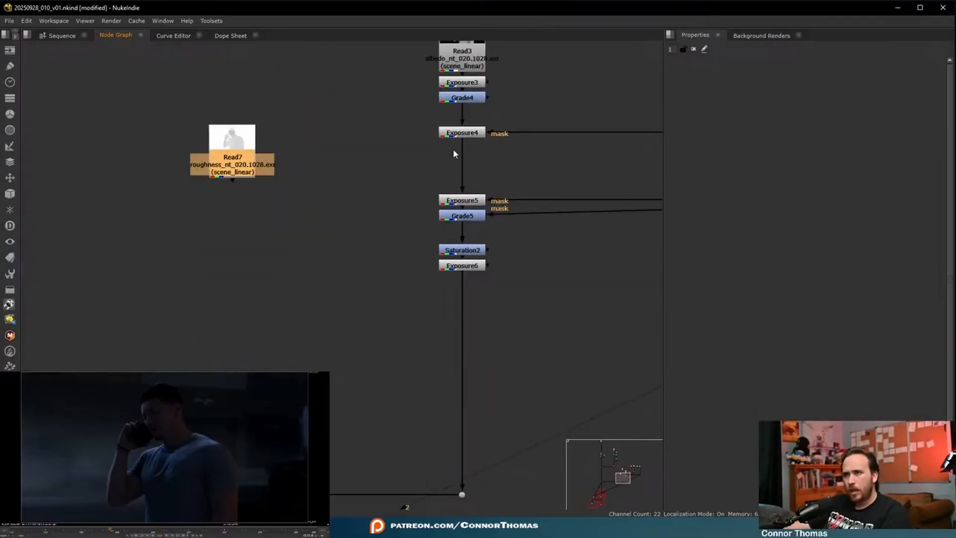
left_click(473, 267)
key("Tab")
type("edge")
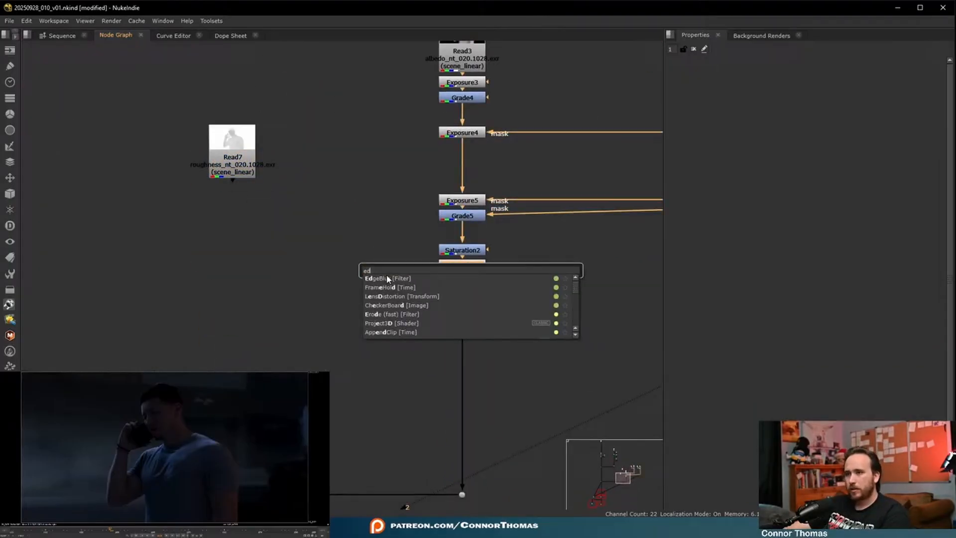
key("Return")
left_click_drag(470, 285, 474, 451)
key("d")
key("d")
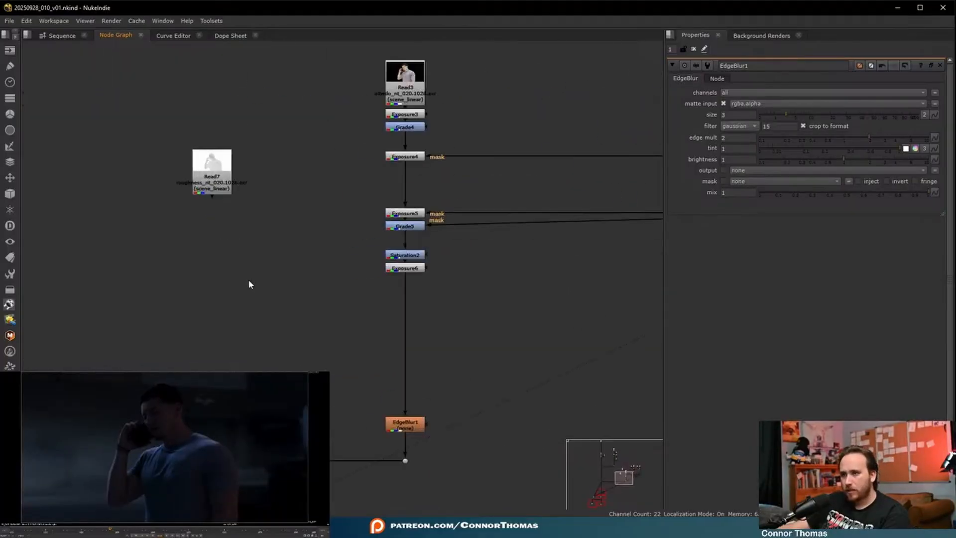
- Move the roughness Read7 node down beside the stream between Exposure6 and EdgeBlur1
scroll(207, 187, "up", 2)
left_click_drag(207, 186, 252, 314)
middle_click_drag(307, 330, 237, 248)
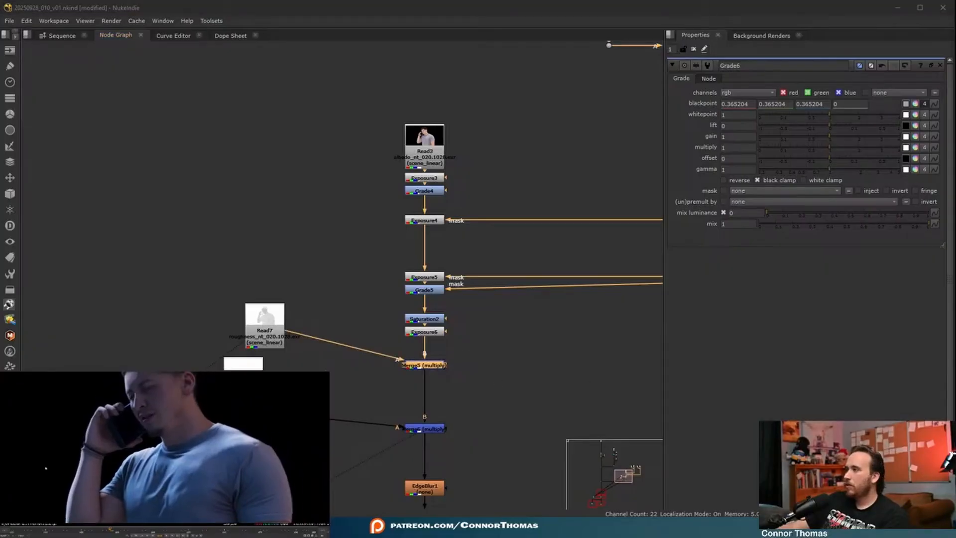
- Delete the Merge5 multiply node and the roughness Read7, and level the remaining A input branch with Merge6
key("d")
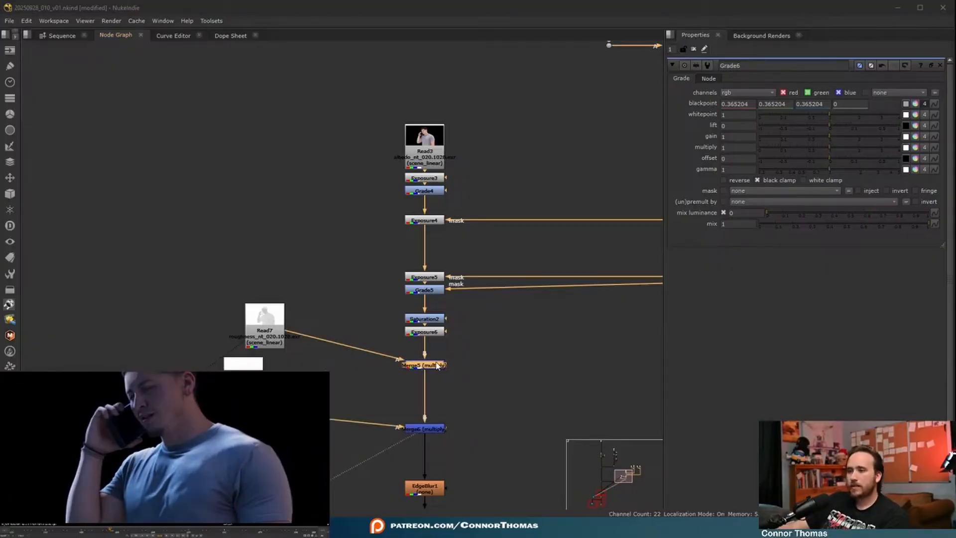
key("Delete")
left_click(265, 324)
key("Delete")
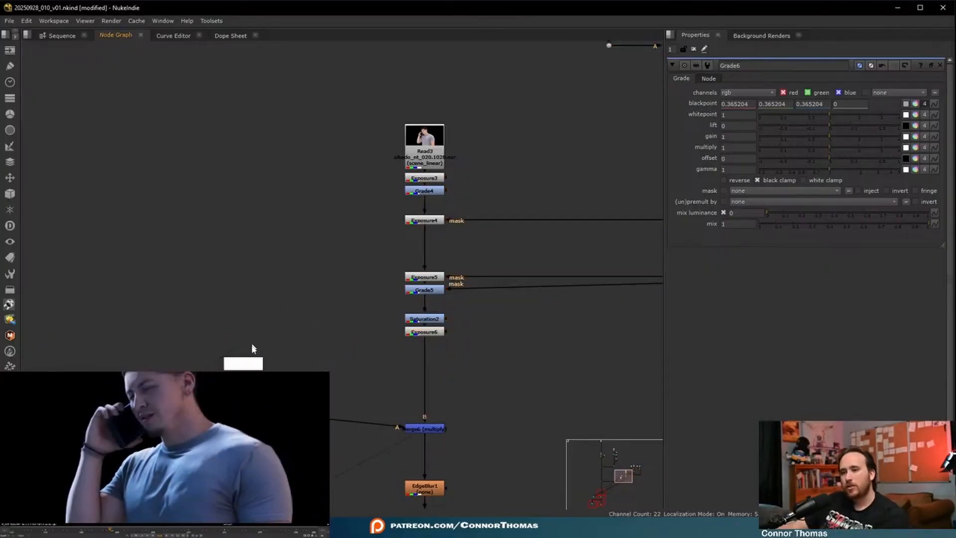
left_click_drag(243, 410, 243, 429)
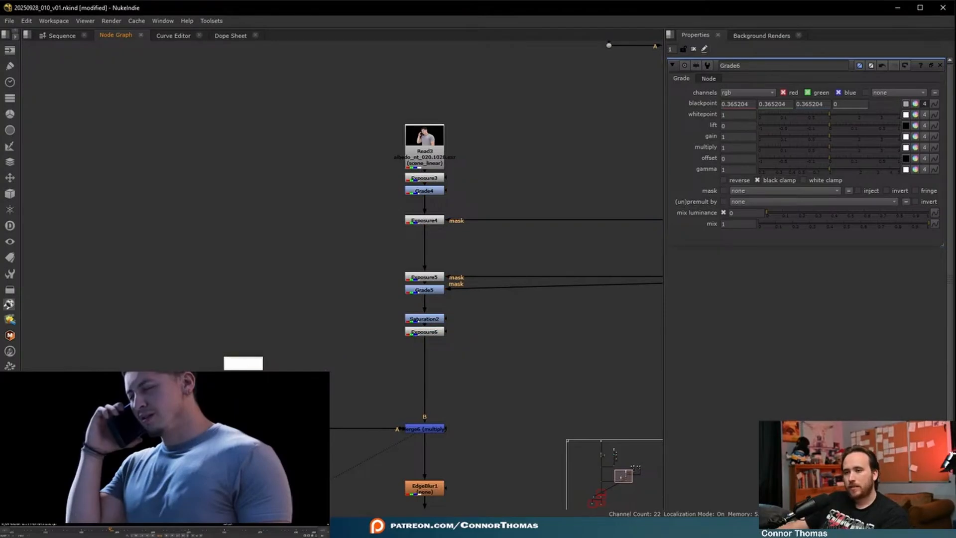
- Move the occlusion Read6 node higher above its grade in the branch feeding Merge6
left_click_drag(243, 379, 244, 360)
left_click(377, 378)
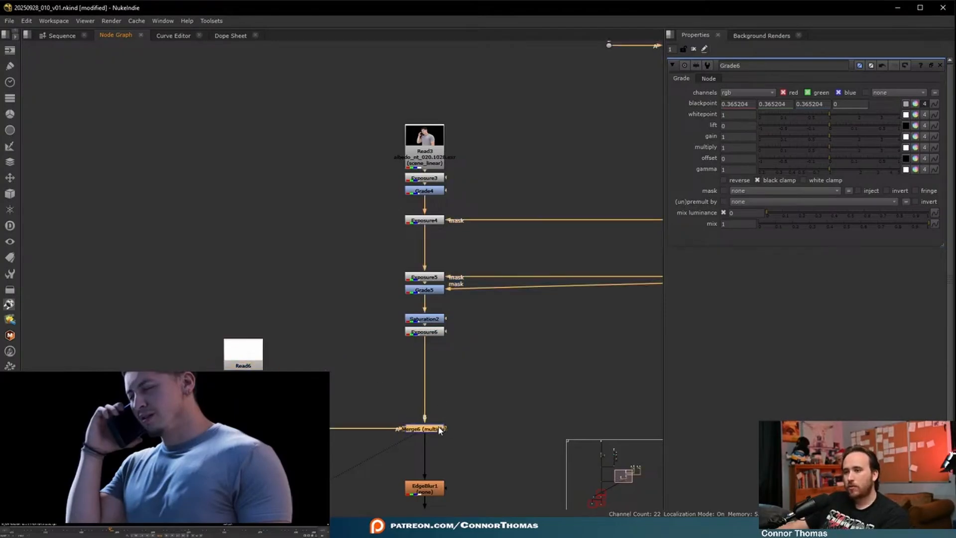
scroll(464, 390, "down", 3)
scroll(435, 393, "down", 3)
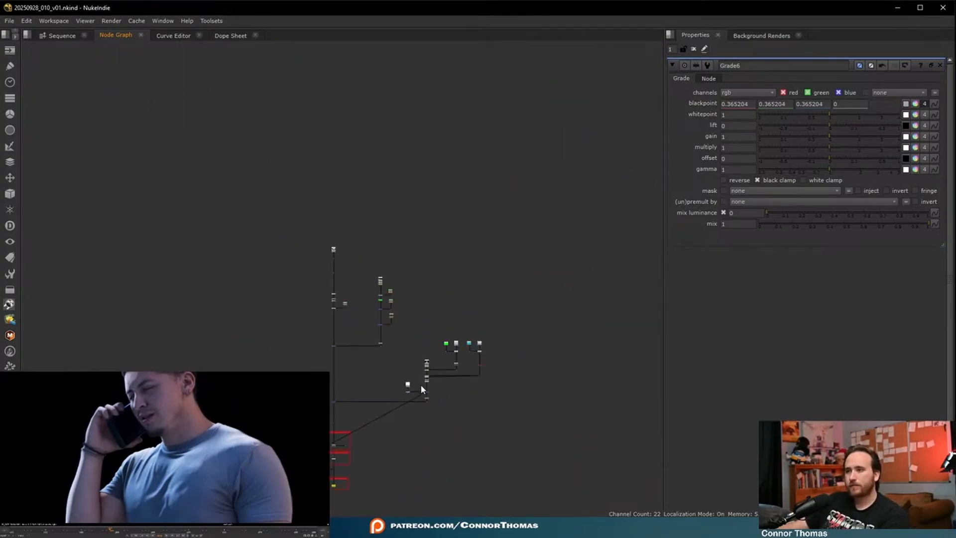
scroll(420, 384, "up", 2)
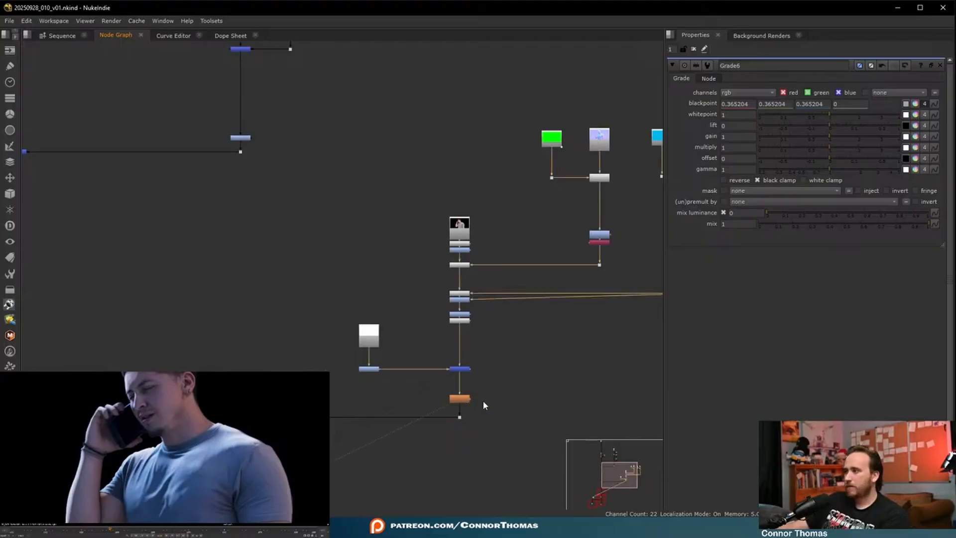
- Examine the full composite fitted to the viewer, toggling the selected node off and on for comparison
middle_click_drag(315, 396, 625, 368)
key("1")
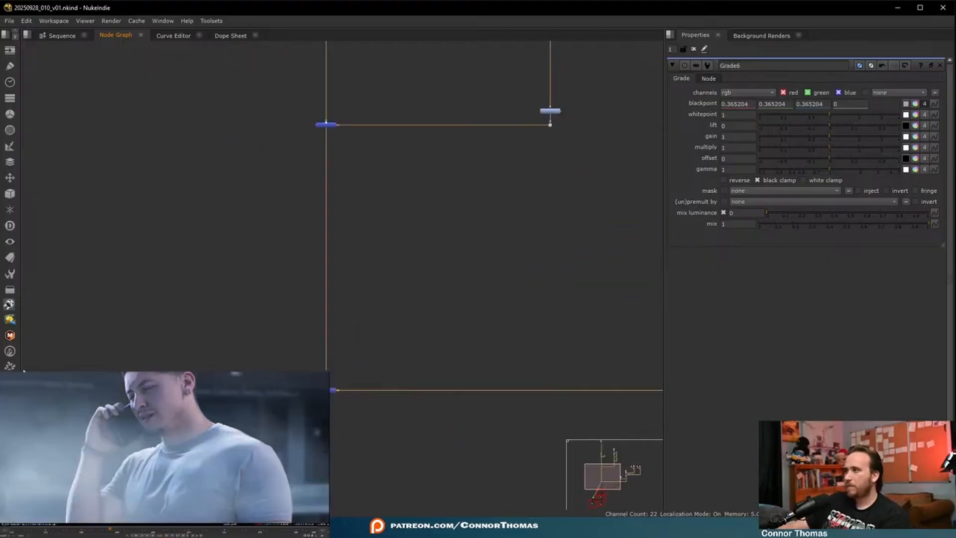
key("2")
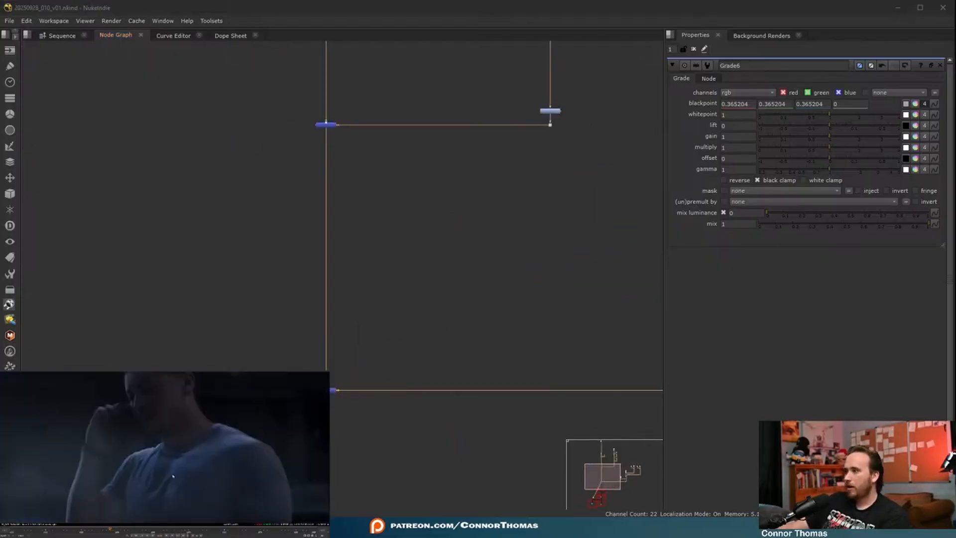
key("f")
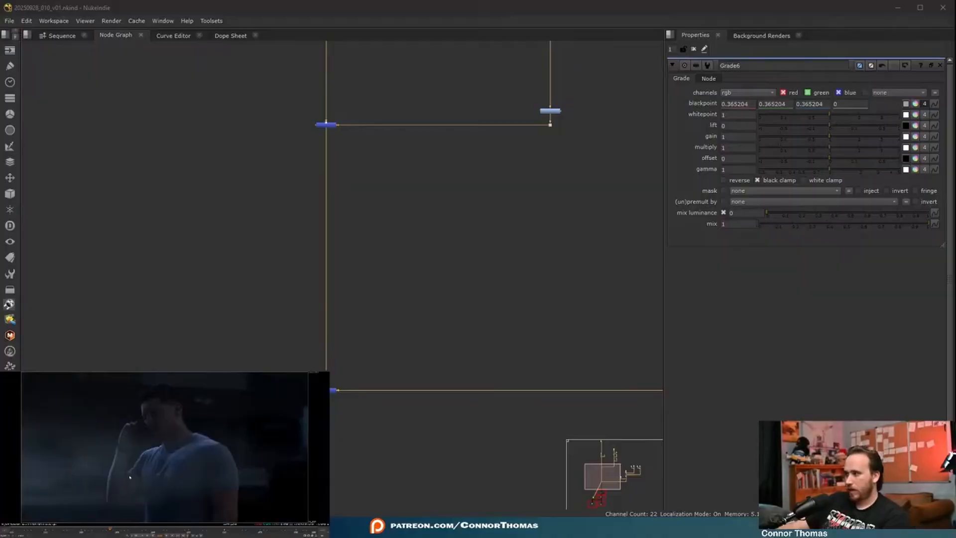
key("f")
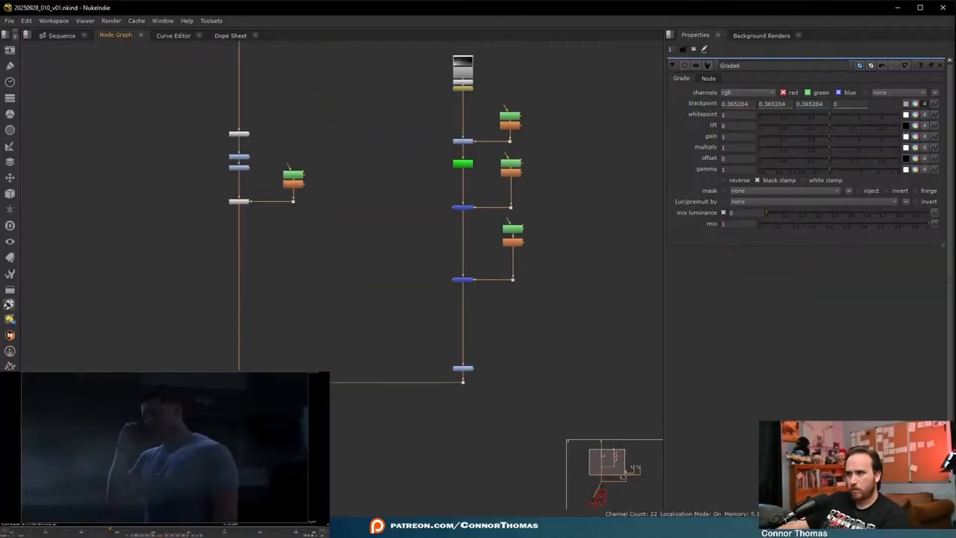
key("d")
key("d")
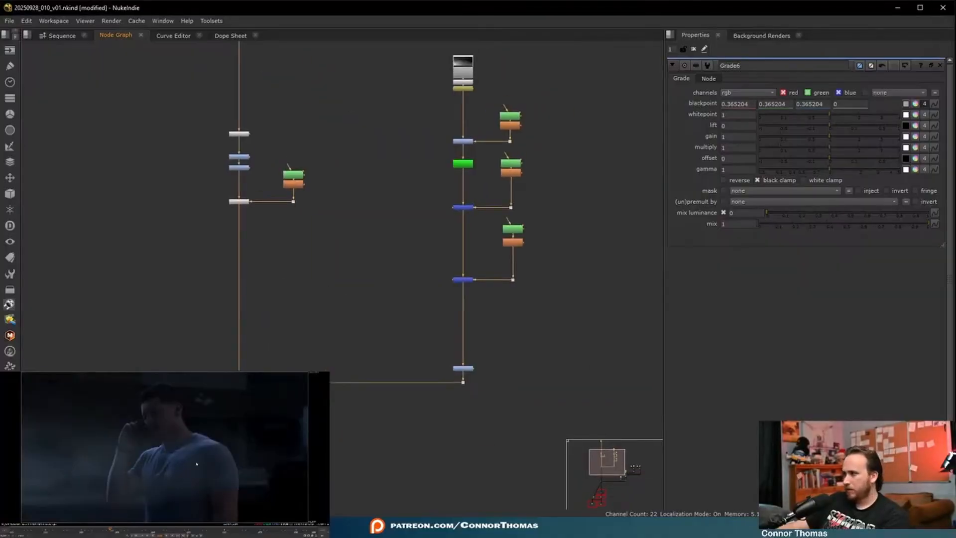
- Check the alpha channel in the relit albedo branch and examine Merge6's channel settings and also merge options
middle_click_drag(259, 372, 252, 106)
scroll(558, 349, "down", 2)
middle_click_drag(558, 348, 372, 338)
left_click_drag(468, 382, 423, 353)
key("1")
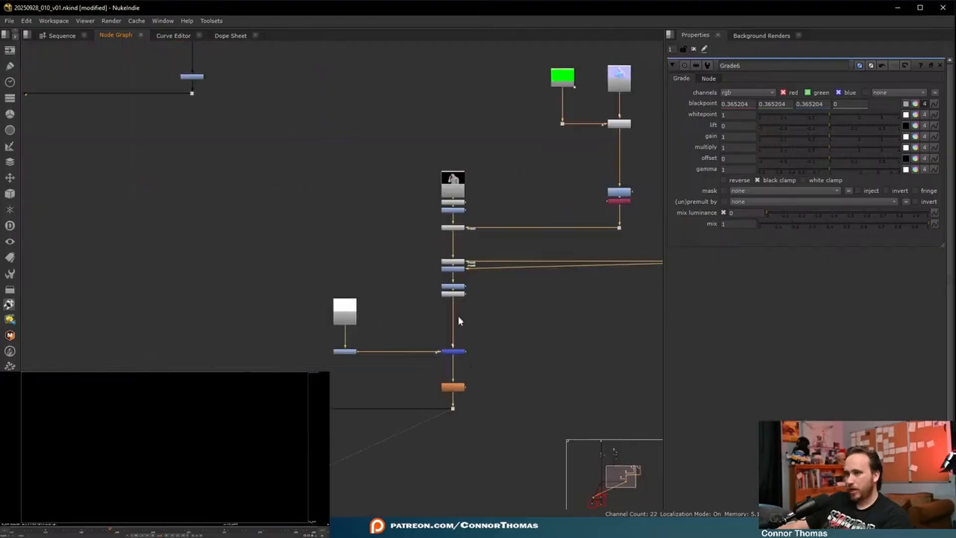
scroll(458, 316, "up", 6)
double_click(456, 379)
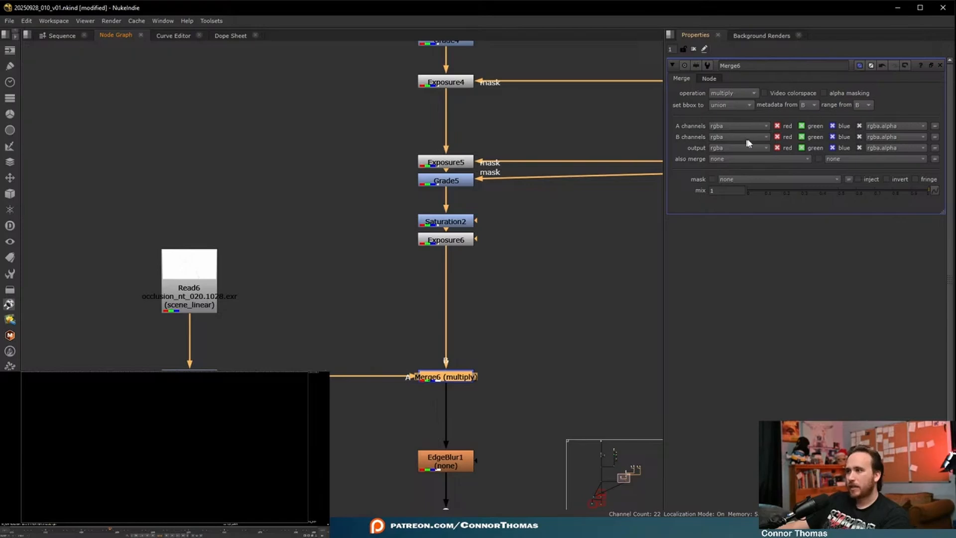
left_click(724, 159)
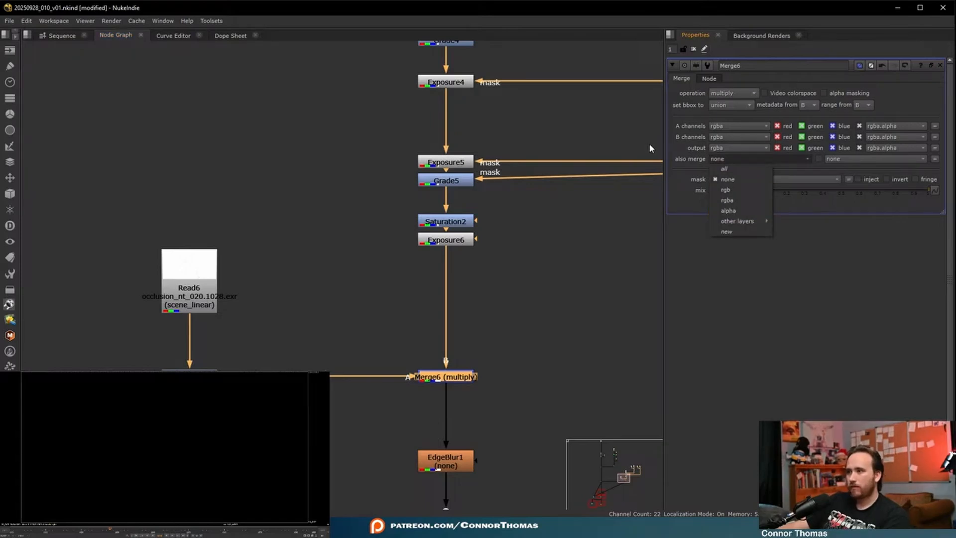
left_click(684, 152)
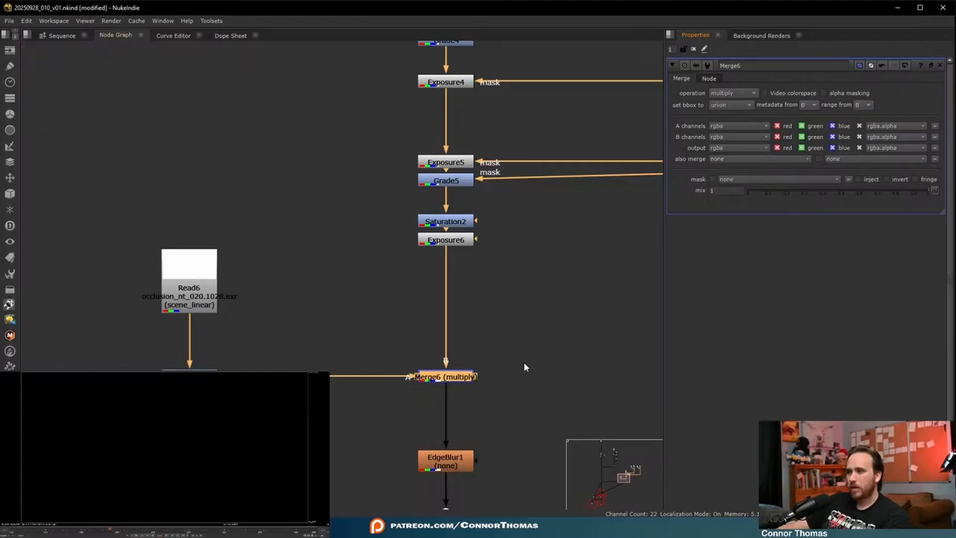
- Compare the alpha before and after the Merge6 multiply and review its A channels options
middle_click_drag(458, 141, 466, 248)
middle_click_drag(450, 326, 437, 261)
left_click_drag(441, 432, 441, 282)
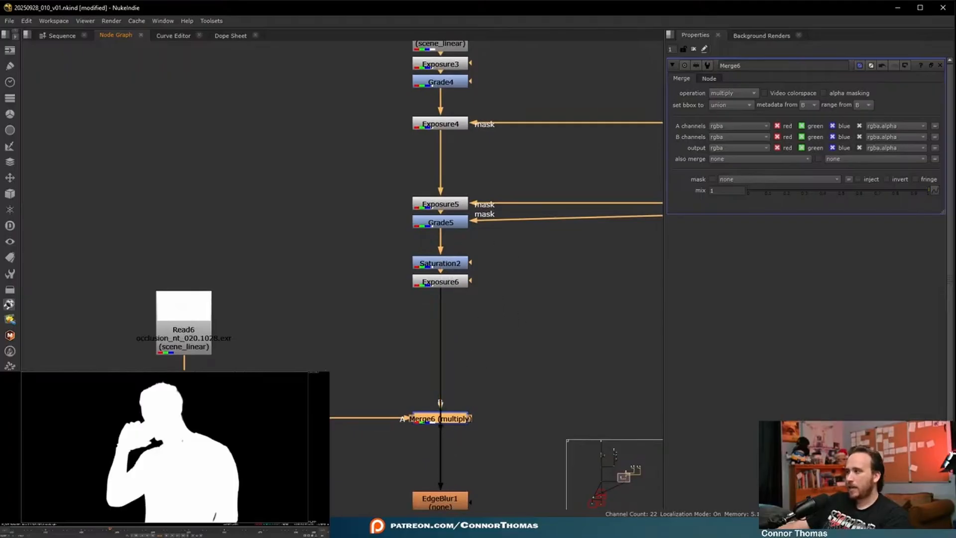
left_click_drag(441, 325, 445, 418)
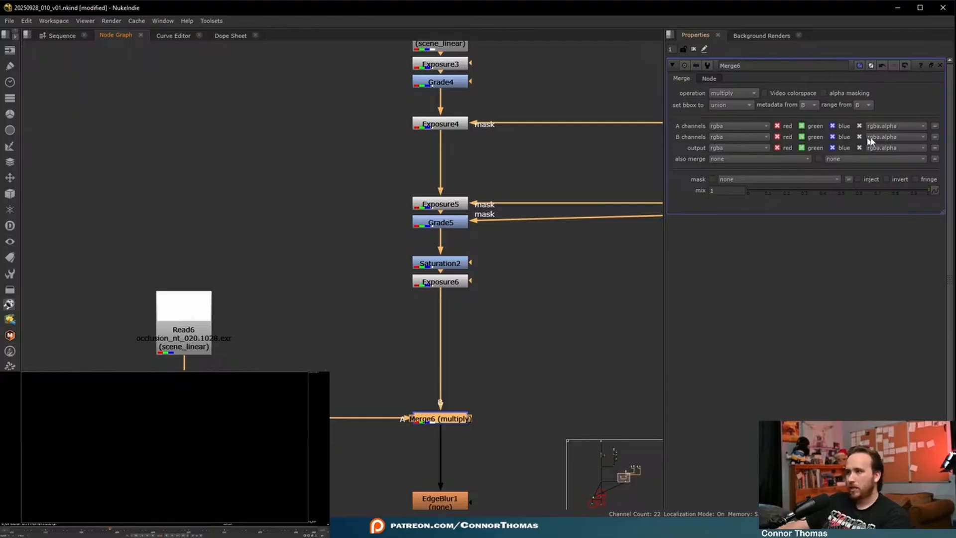
left_click(750, 128)
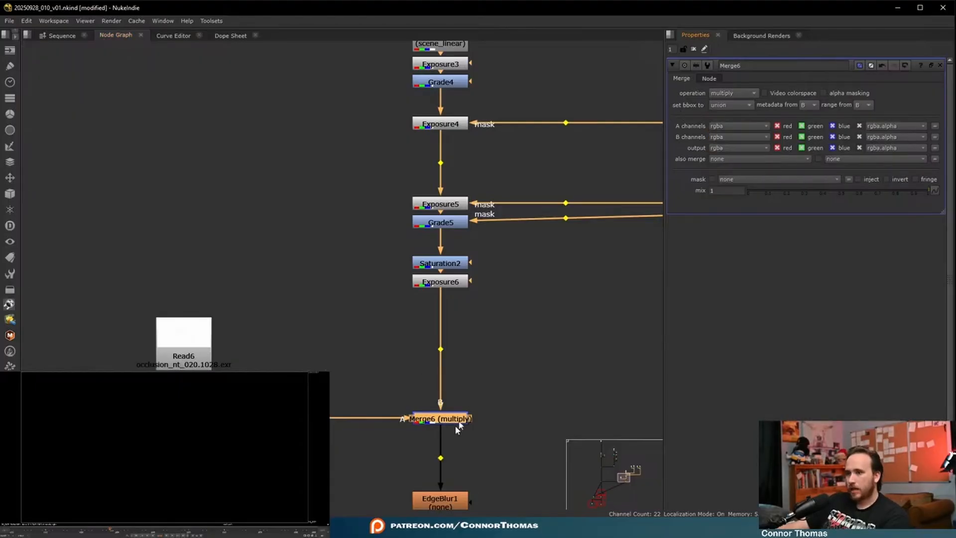
- Add a Shuffle node below Merge6 and connect its A input to Exposure6 through a dot
key("Tab")
type("shlu")
key("Return")
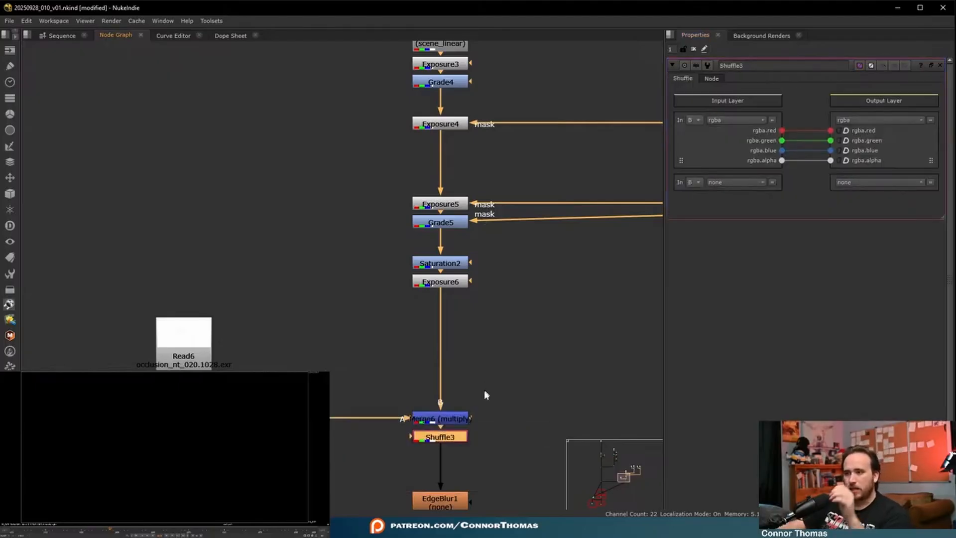
left_click(524, 356)
key("period")
left_click_drag(410, 436, 429, 285)
left_click(449, 437)
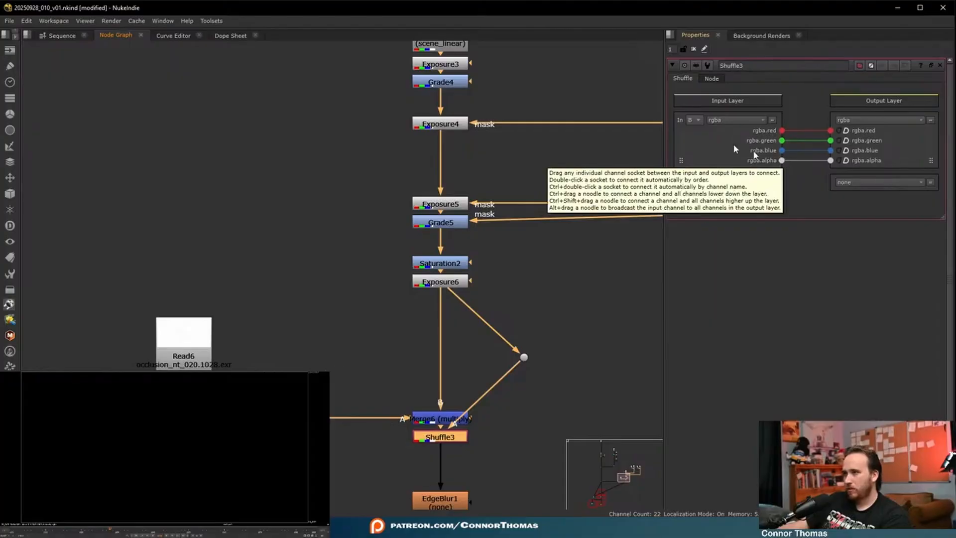
- Set Shuffle3's second input layer to alpha from input A and route it to the output rgba.alpha
left_click(692, 183)
left_click(705, 194)
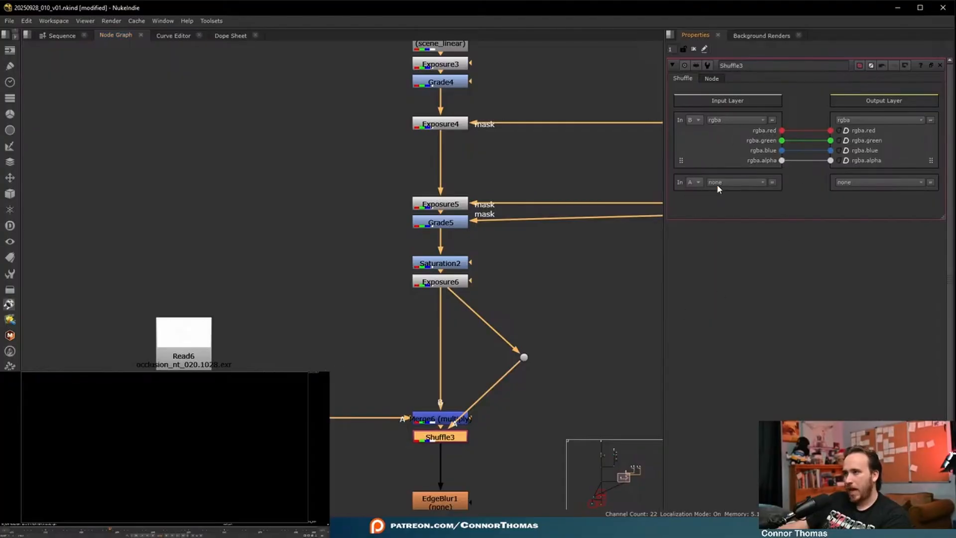
left_click(718, 185)
left_click(732, 222)
left_click_drag(782, 193, 830, 160)
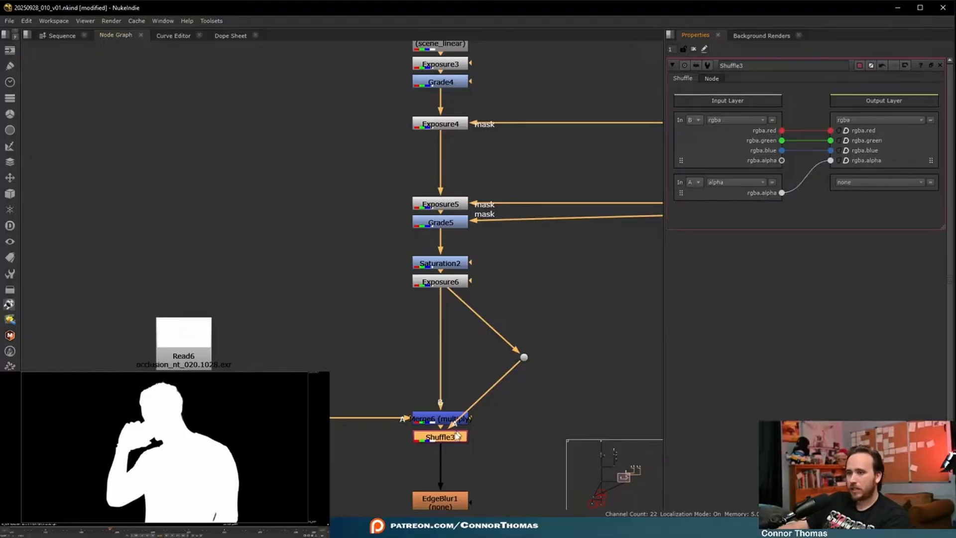
- Lower Shuffle3 slightly below Merge6 and compare the alpha output of the two nodes
left_click_drag(451, 441, 438, 457)
left_click(438, 422)
key("1")
left_click(438, 453)
key("1")
- Inspect the alpha of the main composite at the merge that brings in the relit albedo branch
middle_click_drag(375, 404, 406, 174)
scroll(406, 174, "down", 3)
middle_click_drag(318, 273, 446, 302)
middle_click_drag(258, 302, 557, 313)
scroll(556, 314, "down", 3)
left_click(305, 308)
key("1")
left_click(355, 330)
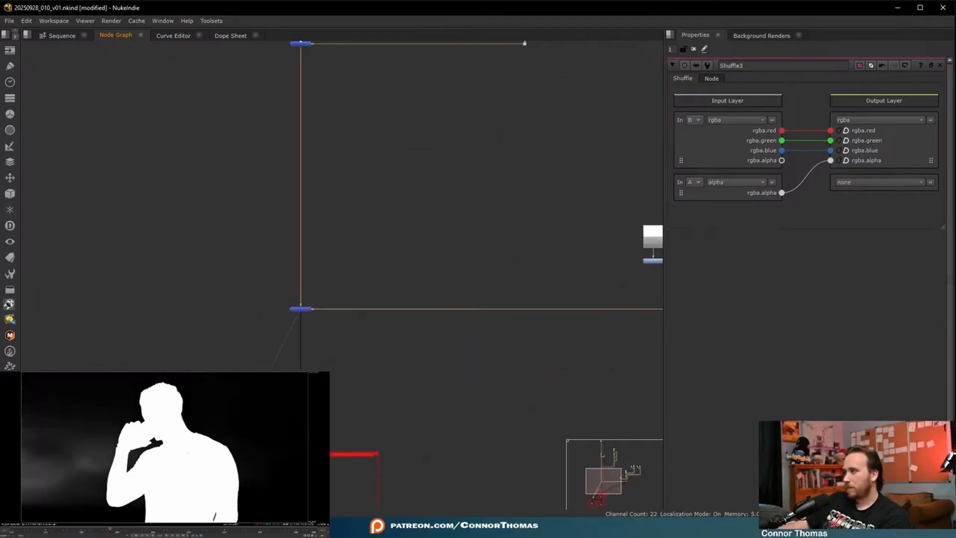
- Return the viewer to colour, close the open node properties, and square off Shuffle3's A input branch with dots
key("a")
left_click(695, 49)
middle_click_drag(535, 279, 276, 297)
scroll(500, 291, "up", 3)
left_click(470, 292)
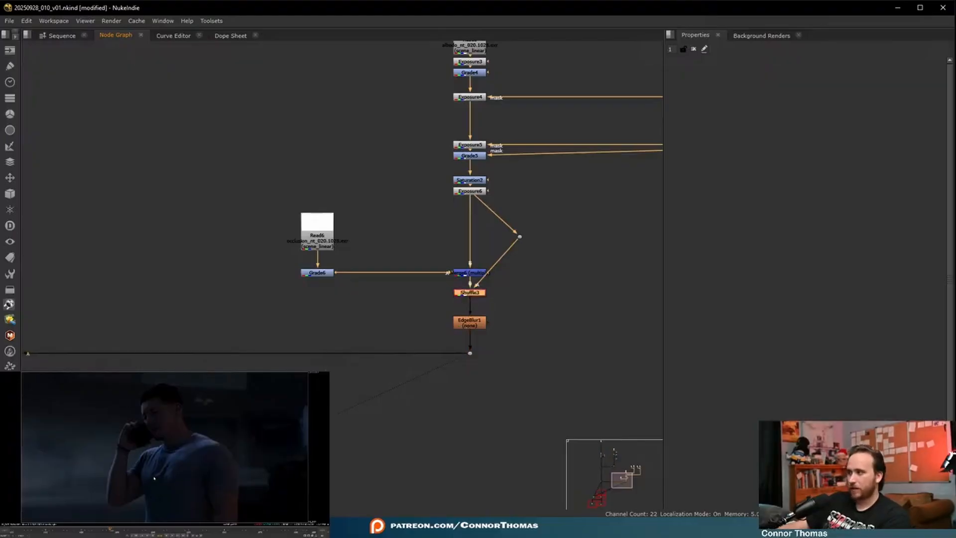
- Switch to the browser and bring up the downloaded fog elements on ActionVFX
scroll(335, 299, "down", 4)
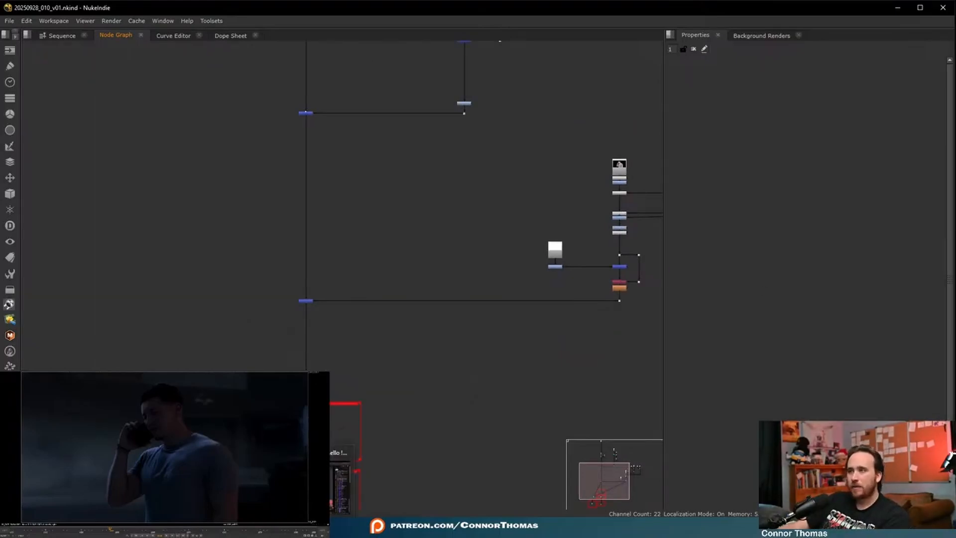
left_click(314, 528)
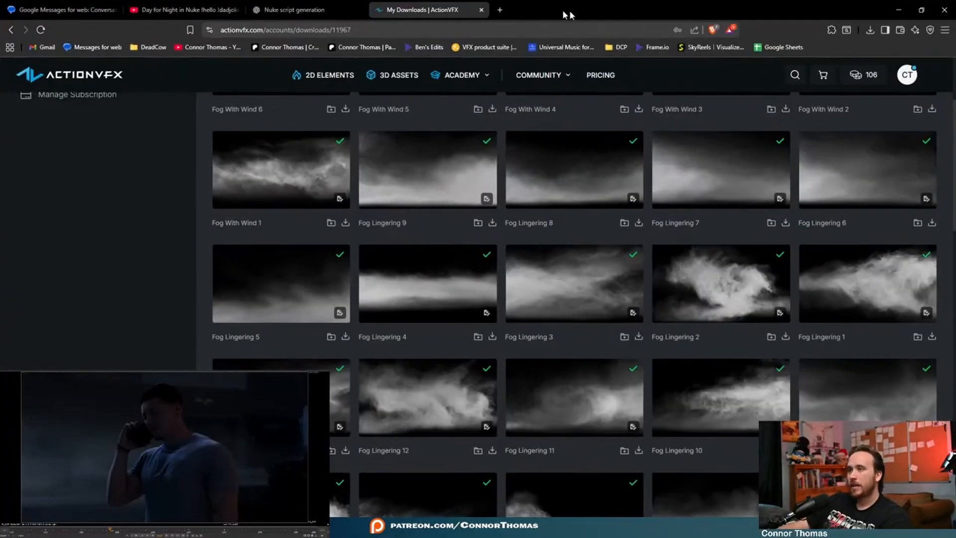
left_click_drag(569, 16, 192, 371)
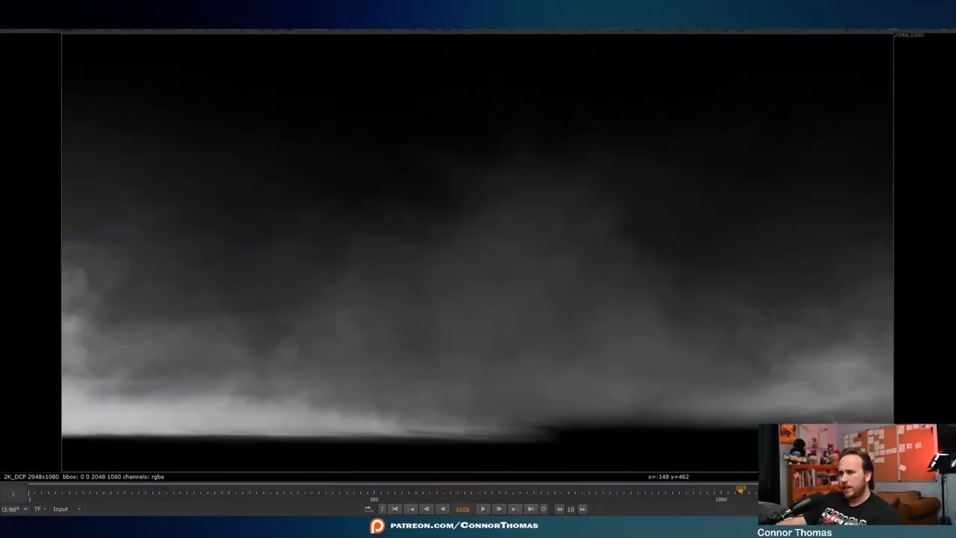
- Shift the fog element about 271 px right and 232 px down with a Transform, and play it over the Global range
key("t")
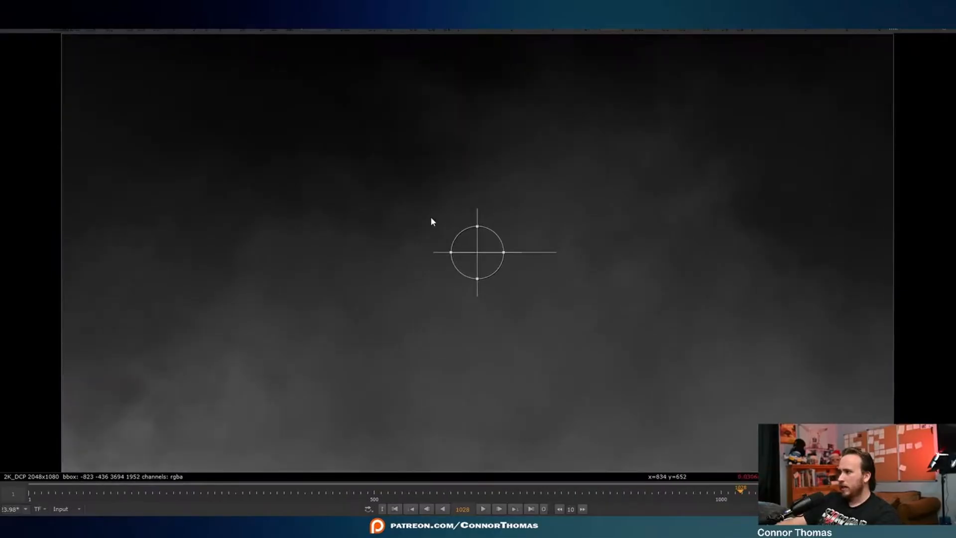
left_click_drag(491, 258, 601, 352)
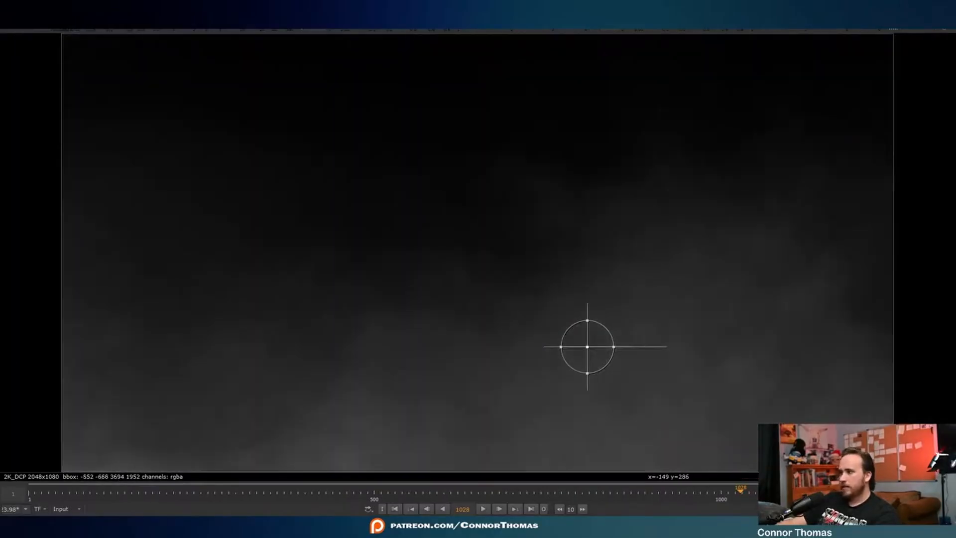
left_click(69, 509)
left_click(80, 468)
left_click(487, 510)
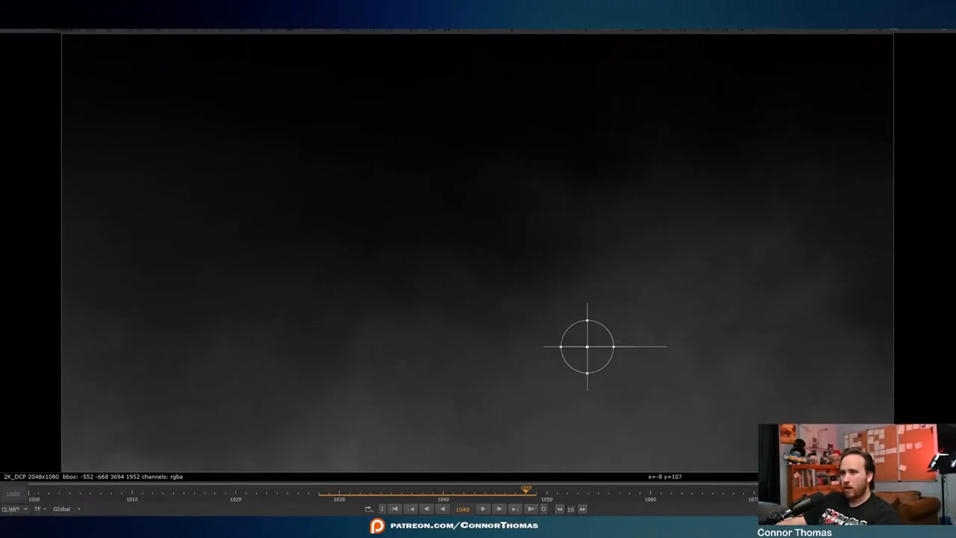
key("space")
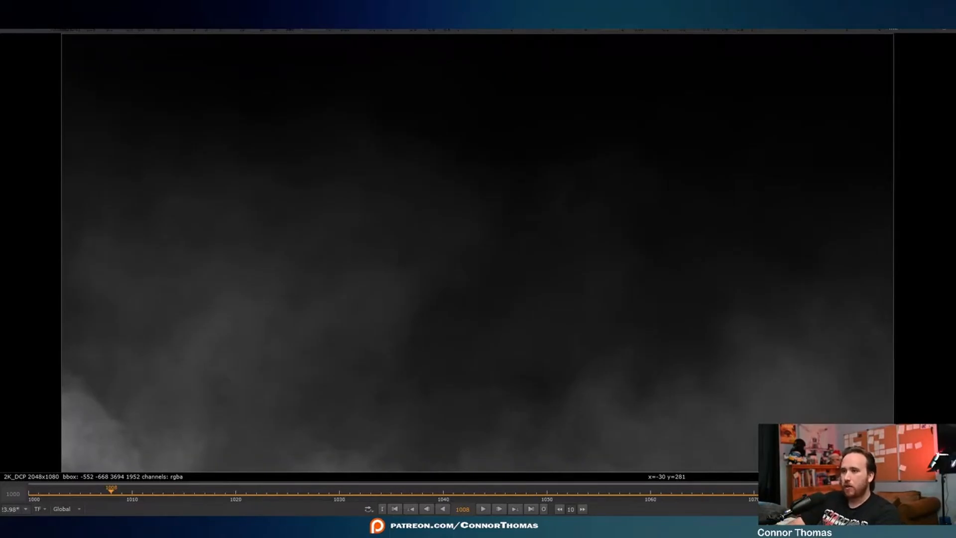
- Add a Crop and a luminance Keyer below the fog's Transform, and check the composite's alpha and colour
key("Return")
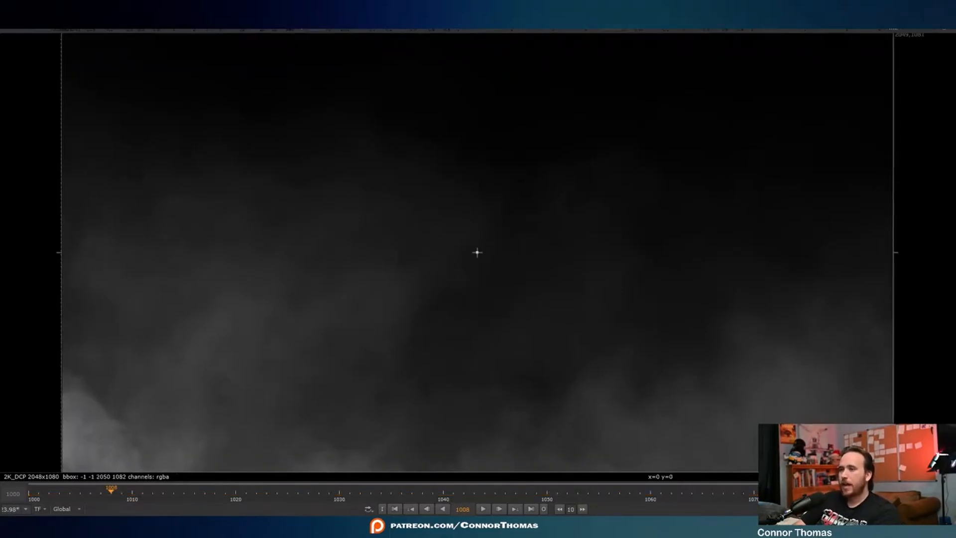
key("Return")
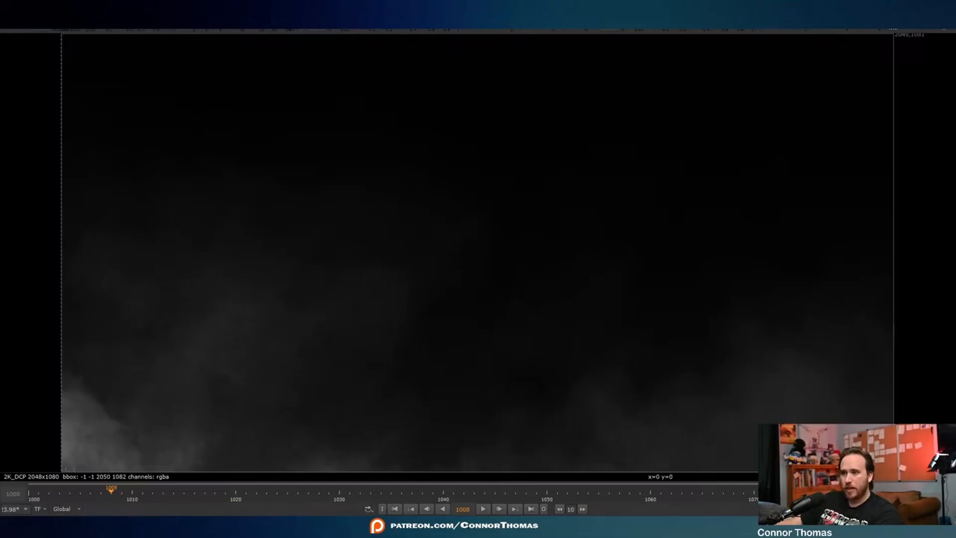
key("1")
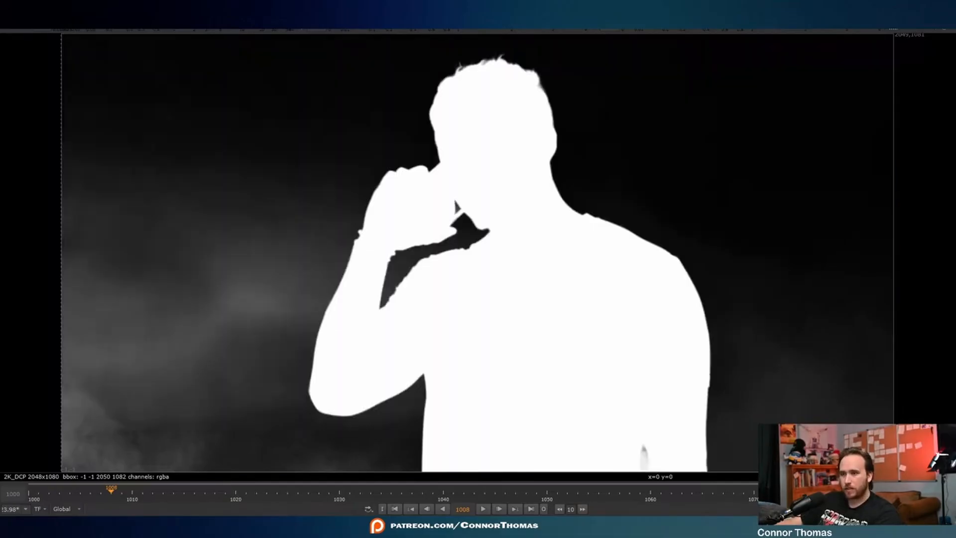
key("a")
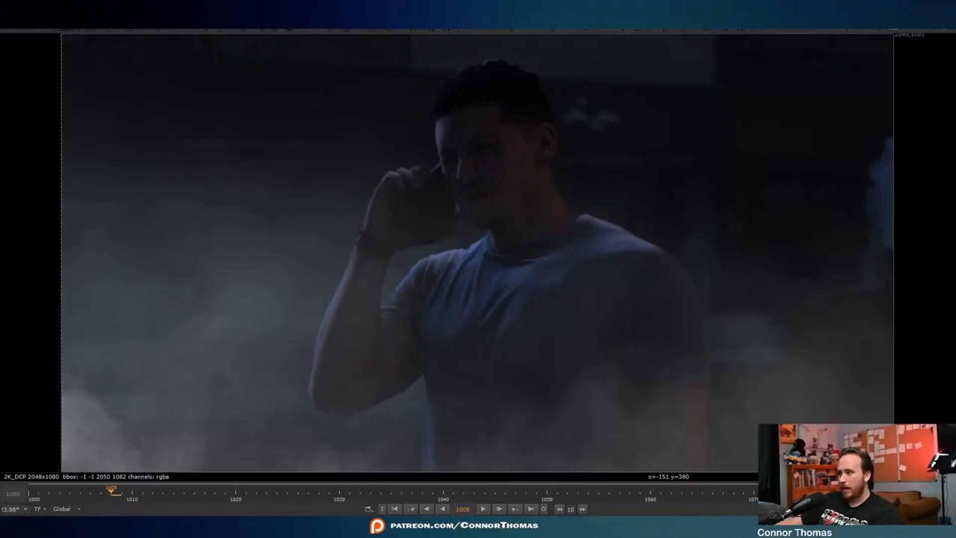
- Match the fog to the night plate with Grade7, sampling the whitepoint from the fog and the gain from the background
key("1")
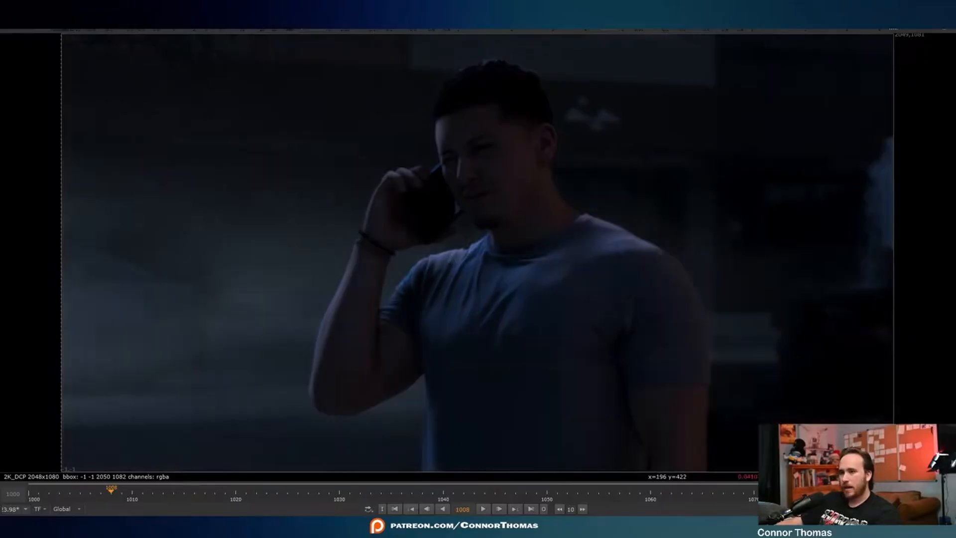
key("1")
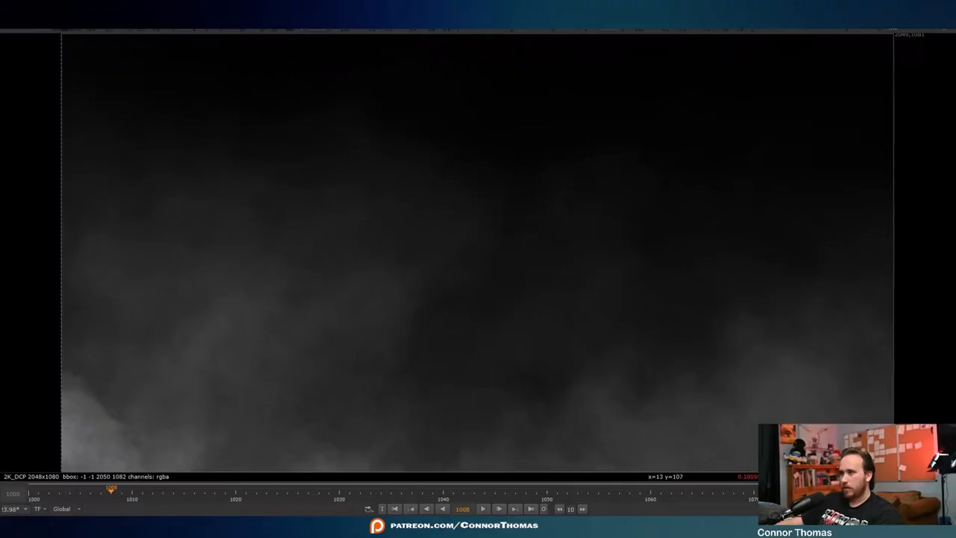
key("2")
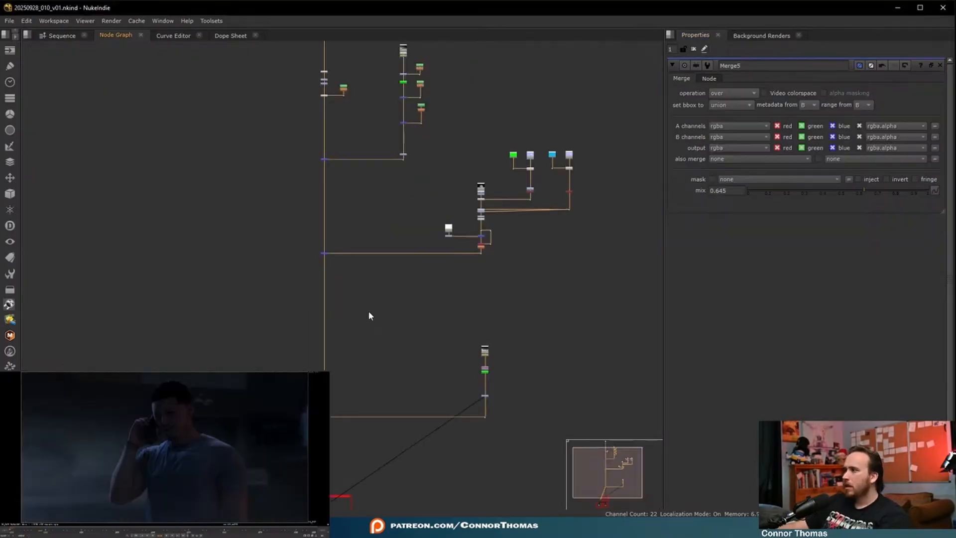
- Add a separate Roto beside the luminance-key branch, with a Blur of size 3000 below it
scroll(368, 310, "up", 4)
middle_click_drag(367, 172, 383, 351)
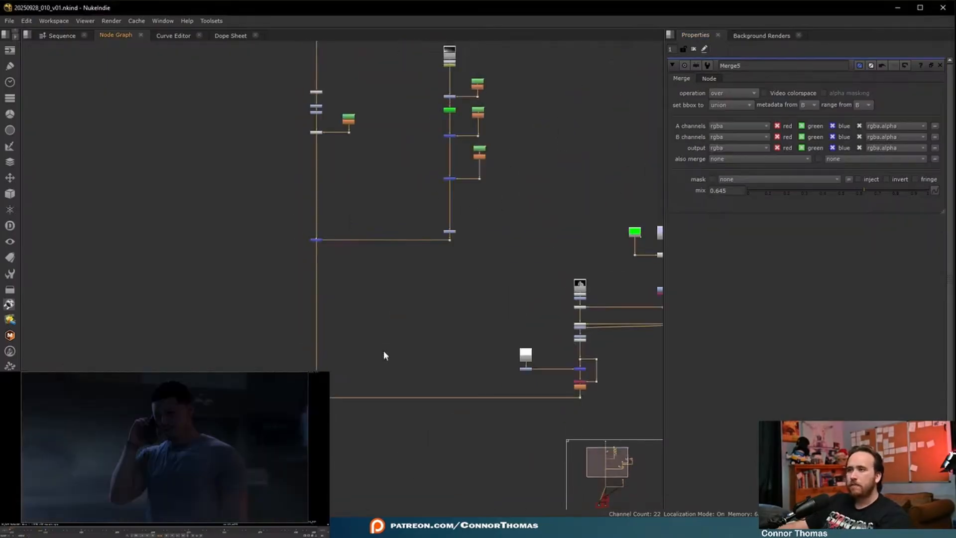
scroll(386, 252, "up", 1)
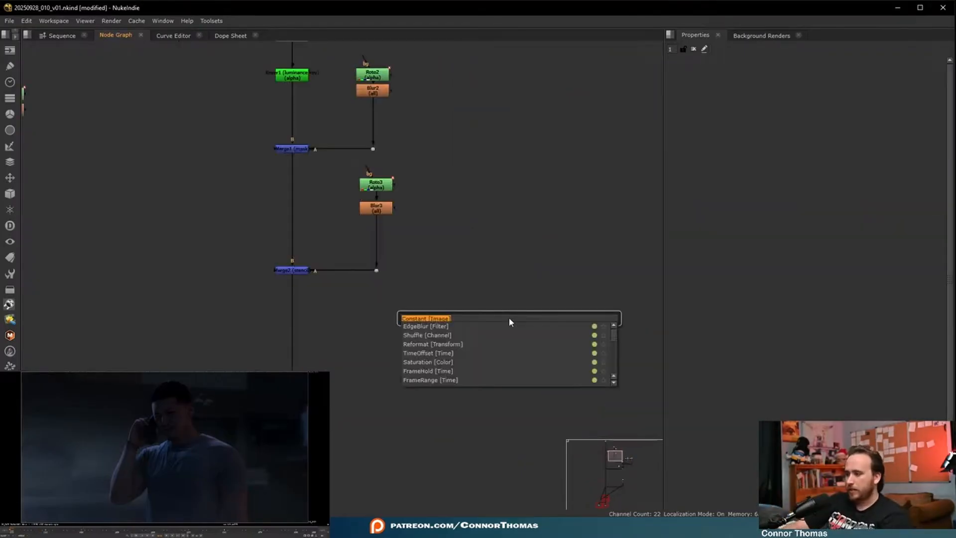
key("Escape")
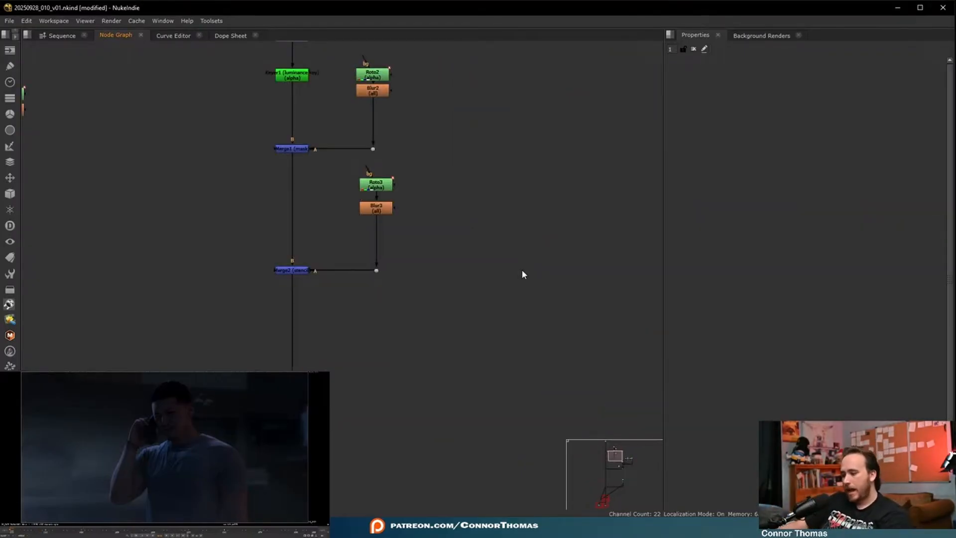
key("o")
left_click_drag(506, 325, 493, 321)
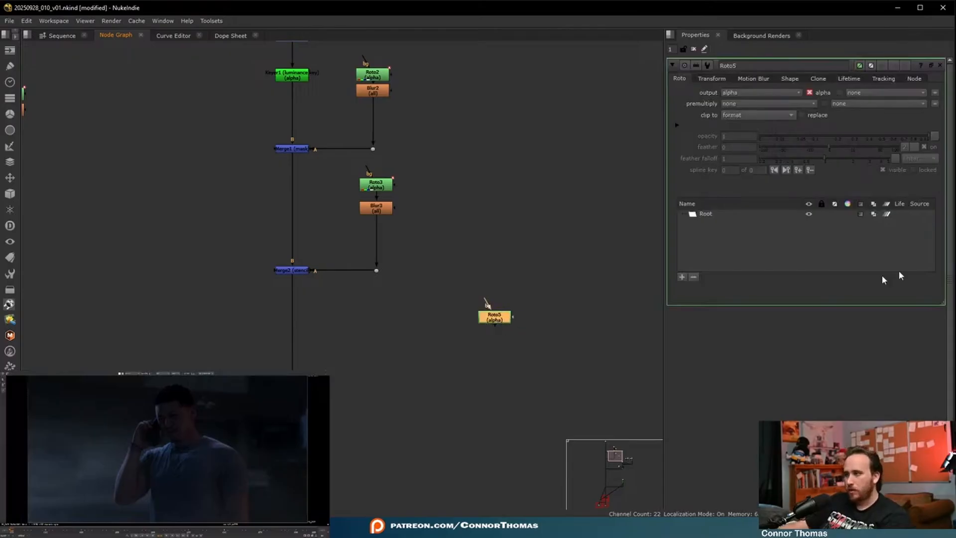
key("b")
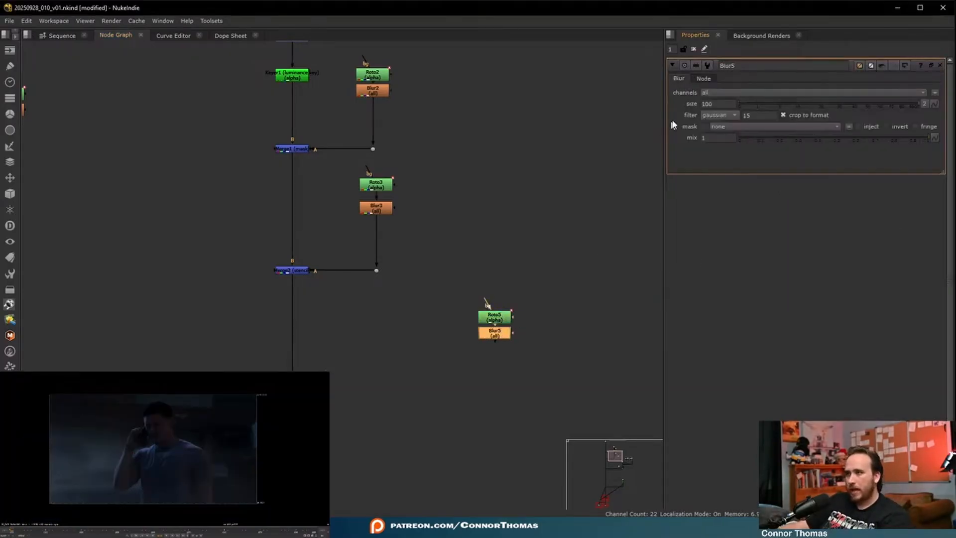
double_click(717, 104)
type("3000")
key("Return")
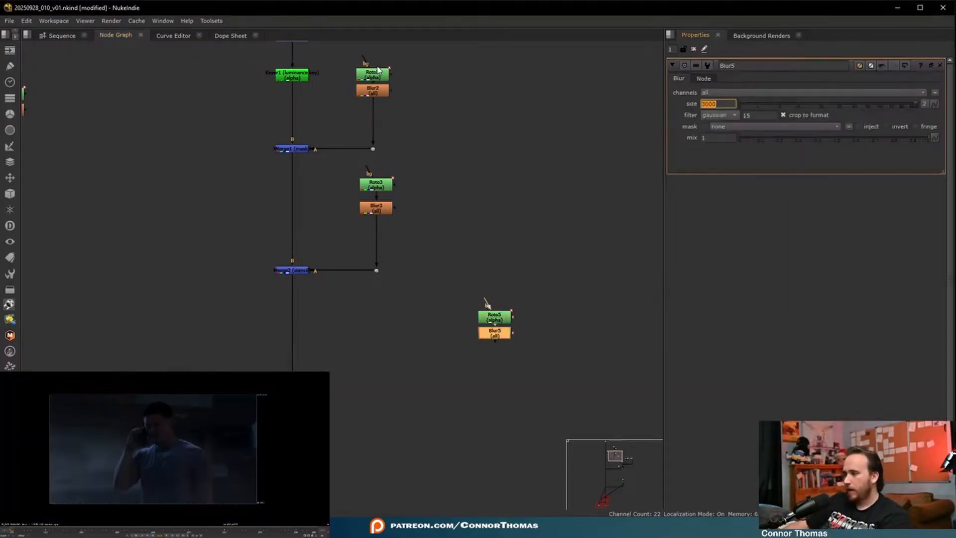
- Add a Grade below the key branch's stencil merge, mask it with the new Blur, and raise the gain to 1.8
left_click(296, 273)
key("g")
left_click_drag(297, 284, 490, 334)
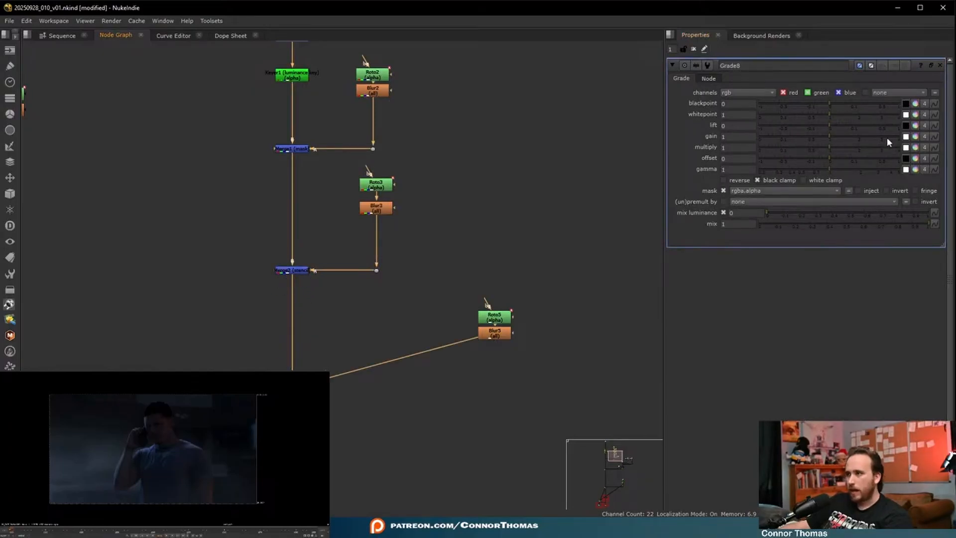
left_click(853, 136)
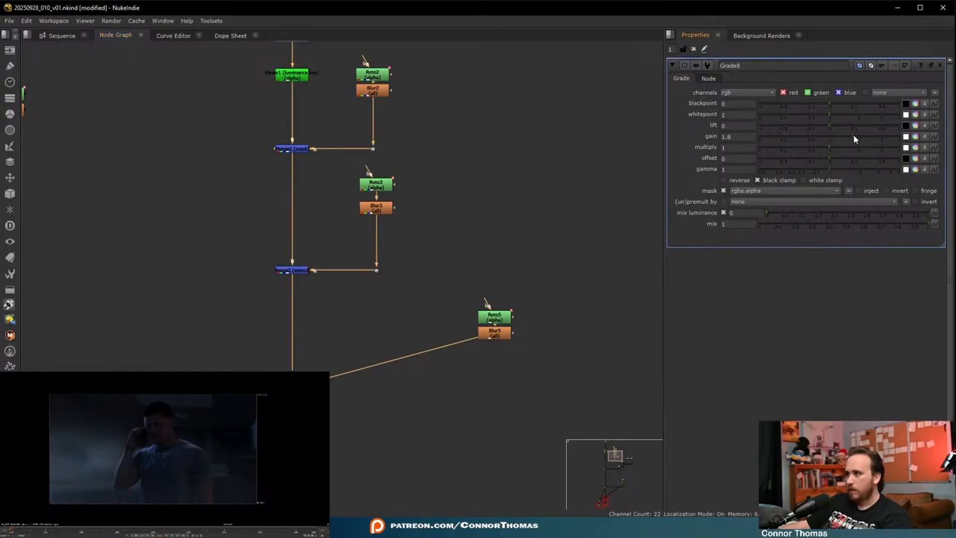
- Set the size of the Blur feeding the new Grade's mask to 100
left_click(495, 317)
left_click(494, 332)
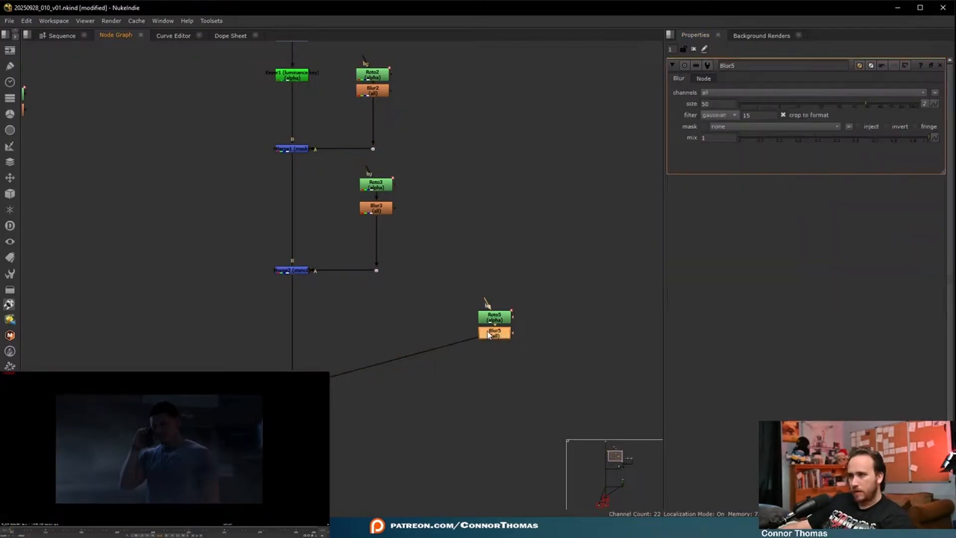
left_click(888, 105)
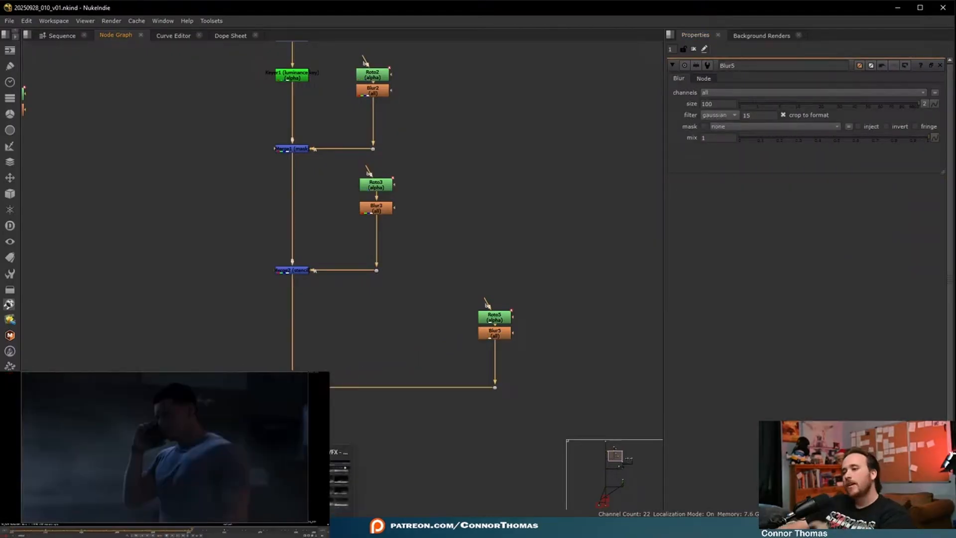
- Switch to the browser and search for Freddy to find a background character image
left_click(318, 436)
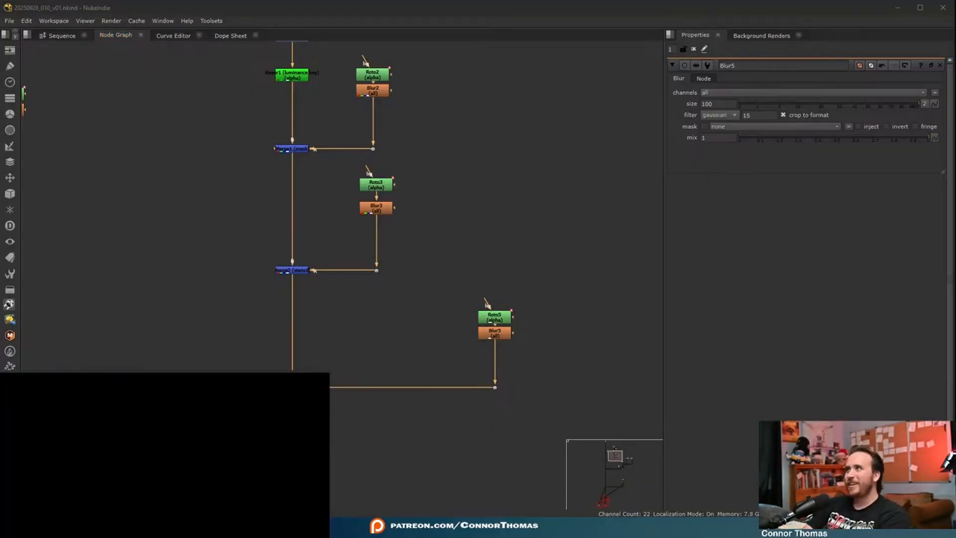
type("Freddy")
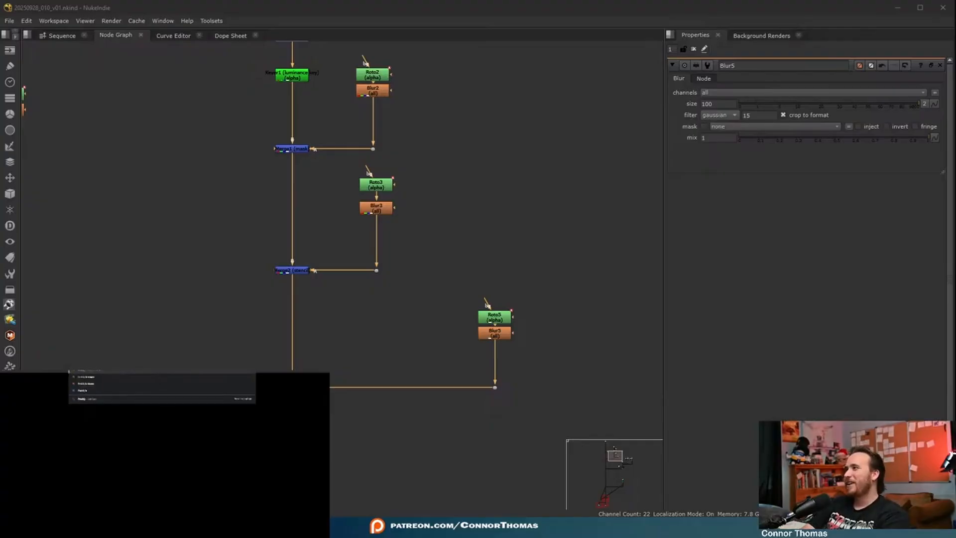
type("wo")
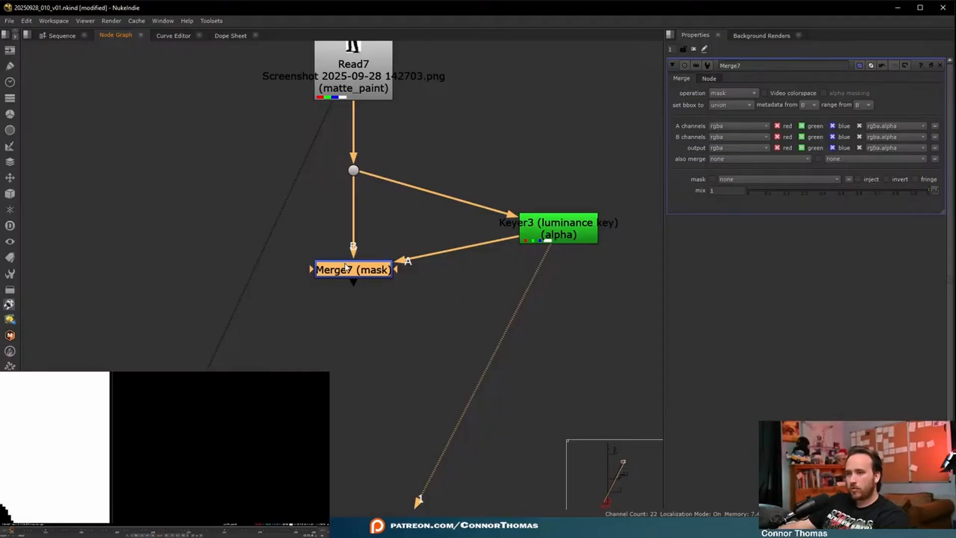
- Add a Crop below the character's mask merge and an Invert below its luminance Keyer
key("Tab")
type("crop")
key("Return")
scroll(543, 243, "down", 2)
key("Tab")
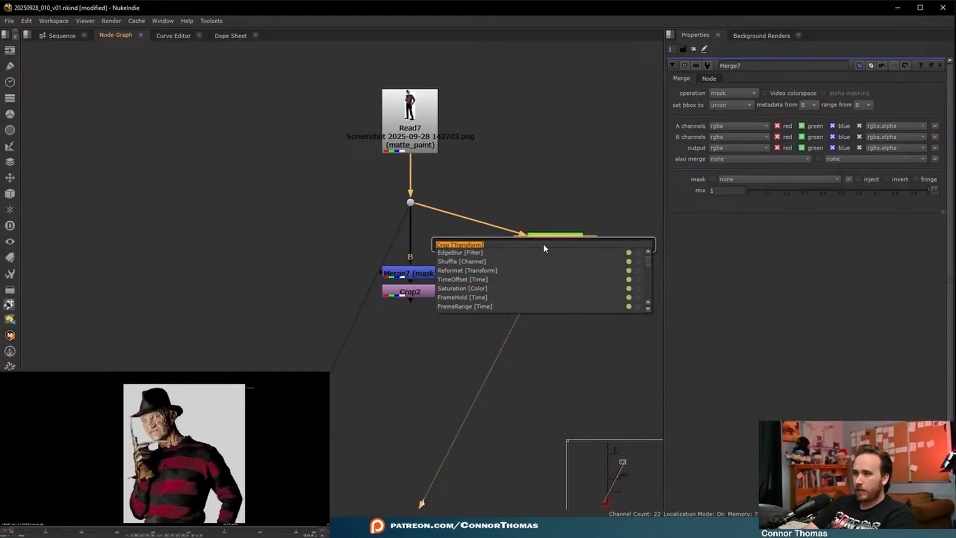
type("invert")
key("Return")
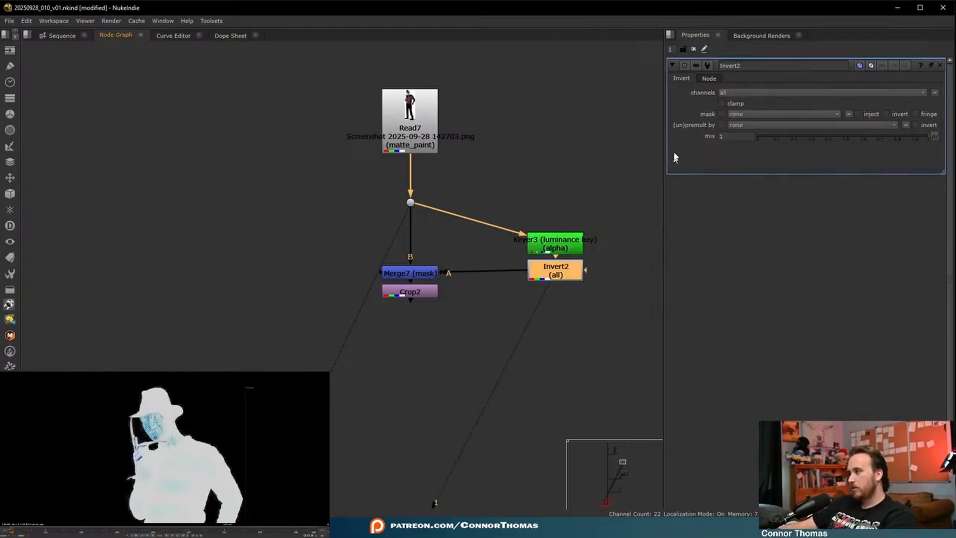
- View the cropped character cutout, add a Dilate below the Invert, and remove the Premult under the Crop
left_click(407, 295)
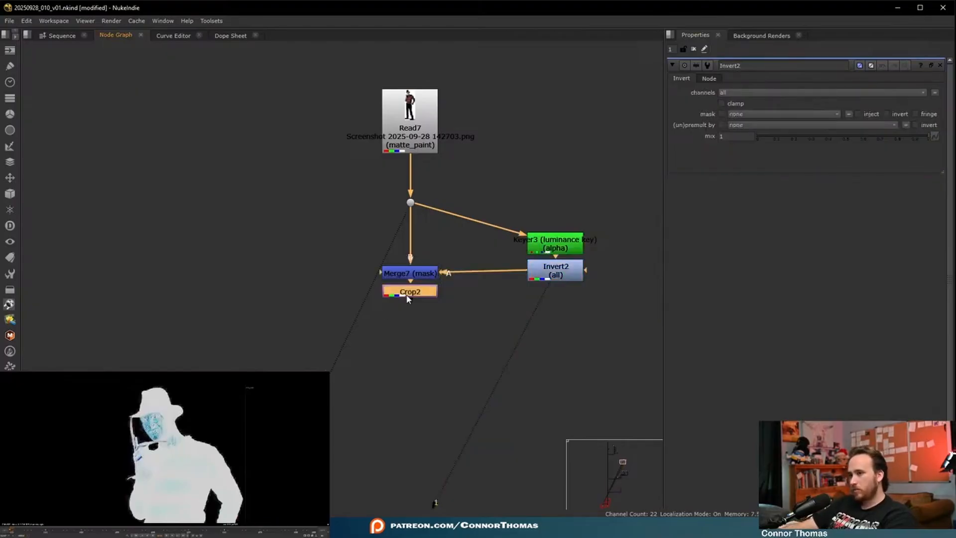
key("1")
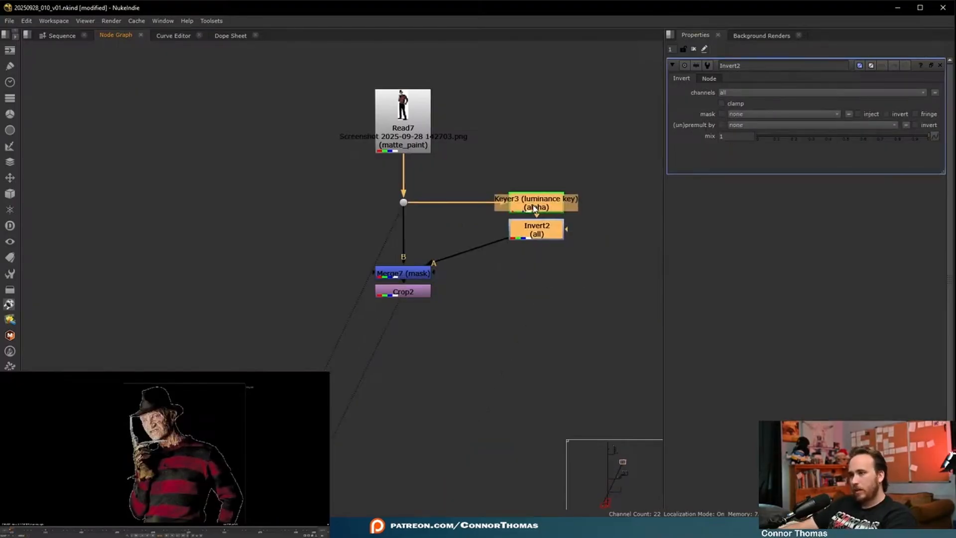
key("Tab")
right_click(521, 279)
left_click(528, 237)
key("Tab")
type("dilate")
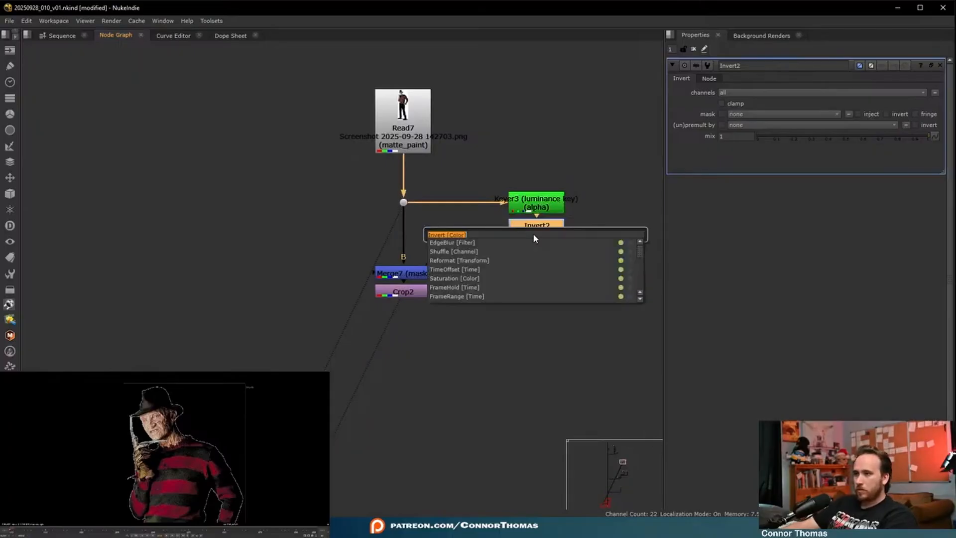
key("Return")
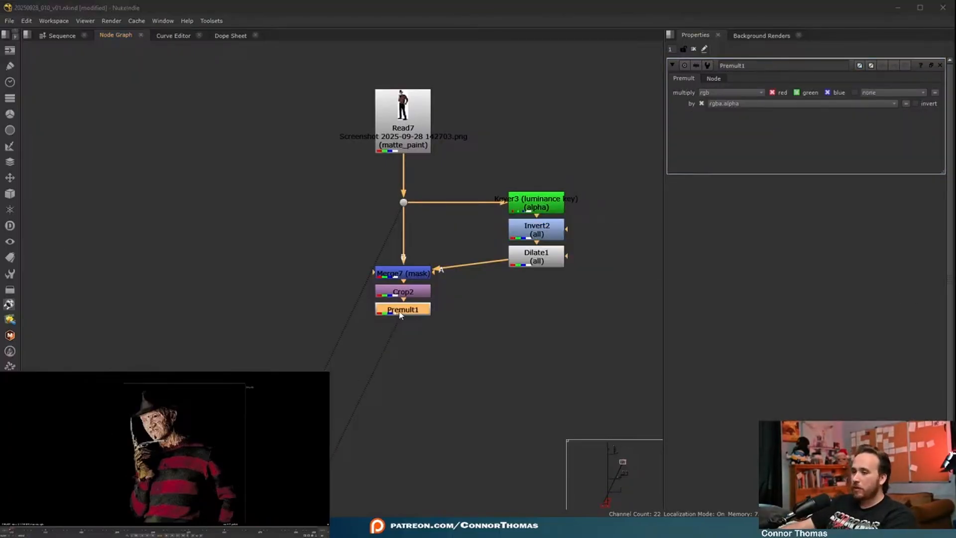
key("Delete")
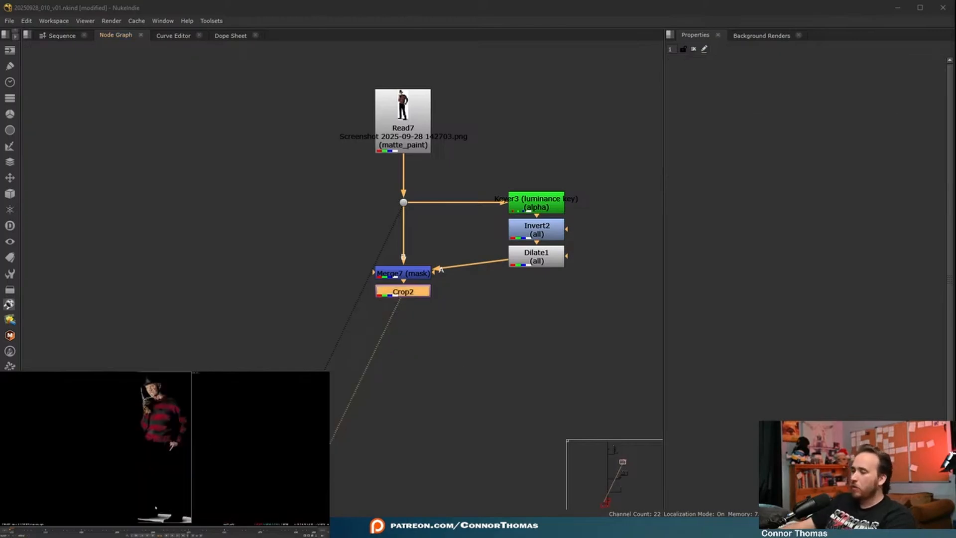
- Merge the cropped character over the main comp branch, below the merge that brings in the luminance-key branch
scroll(361, 330, "down", 4)
middle_click_drag(361, 330, 495, 239)
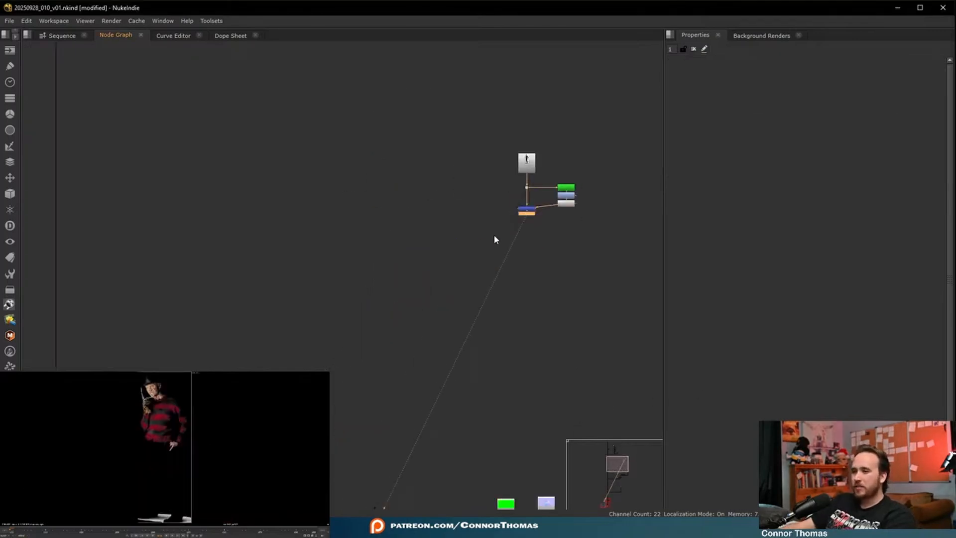
scroll(472, 240, "down", 3)
scroll(512, 312, "up", 5)
scroll(488, 286, "down", 3)
middle_click_drag(441, 175, 469, 258)
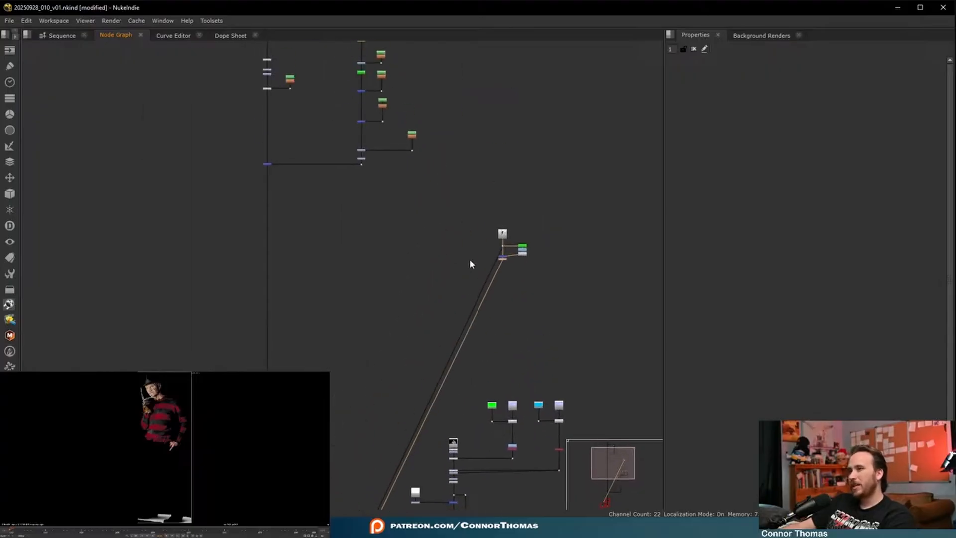
left_click(503, 259)
left_click_drag(513, 259, 266, 341)
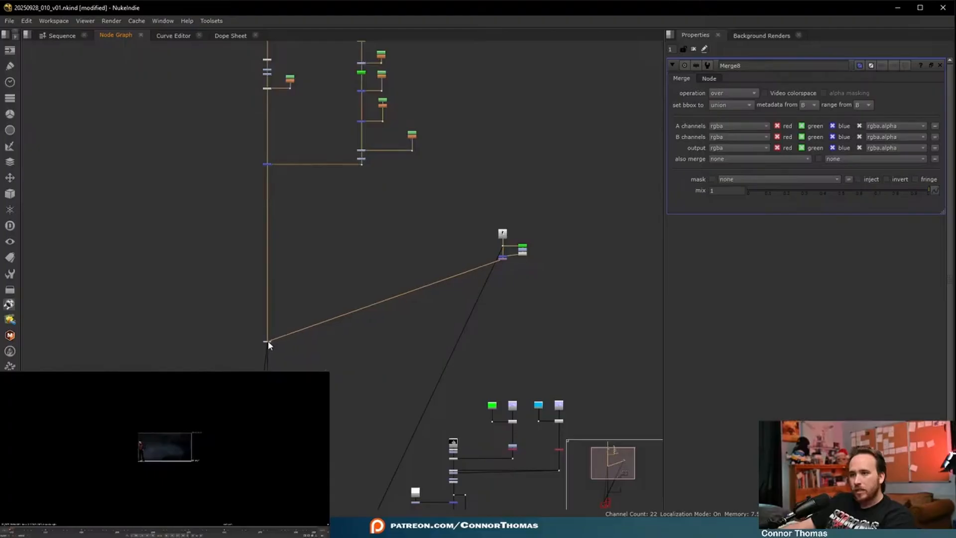
- Add a Transform below the character's Crop, scale it to 0.45, and translate it to x 259, y 84
scroll(510, 265, "up", 5)
key("t")
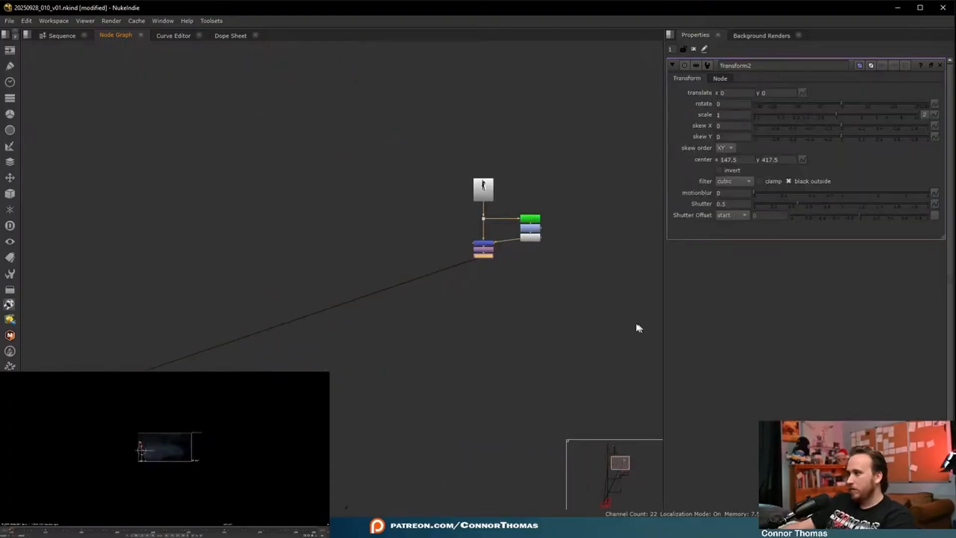
left_click_drag(826, 113, 815, 115)
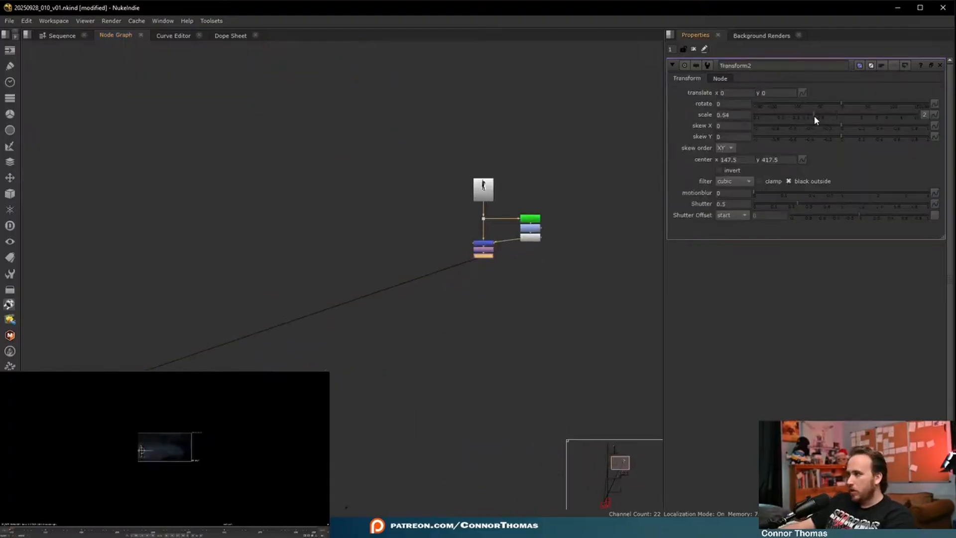
key("f")
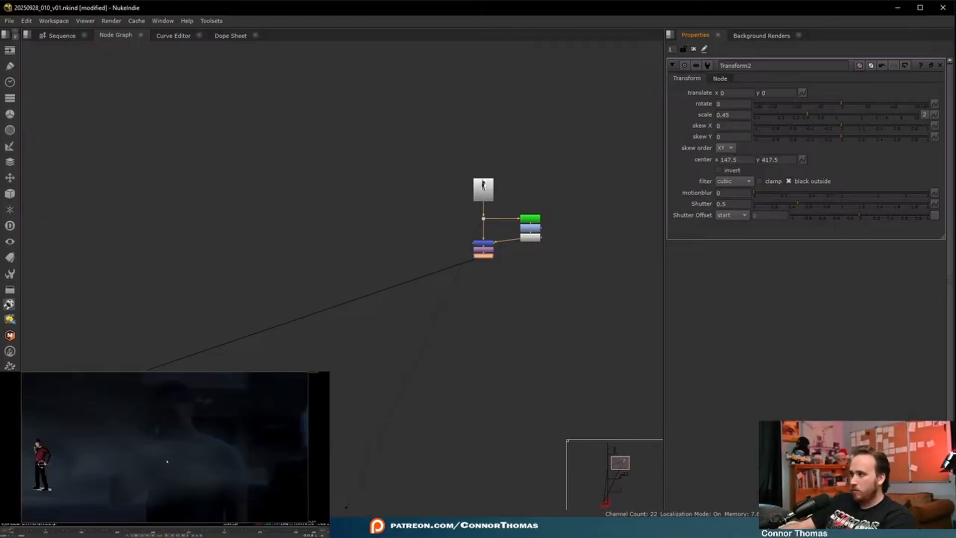
left_click_drag(42, 463, 78, 451)
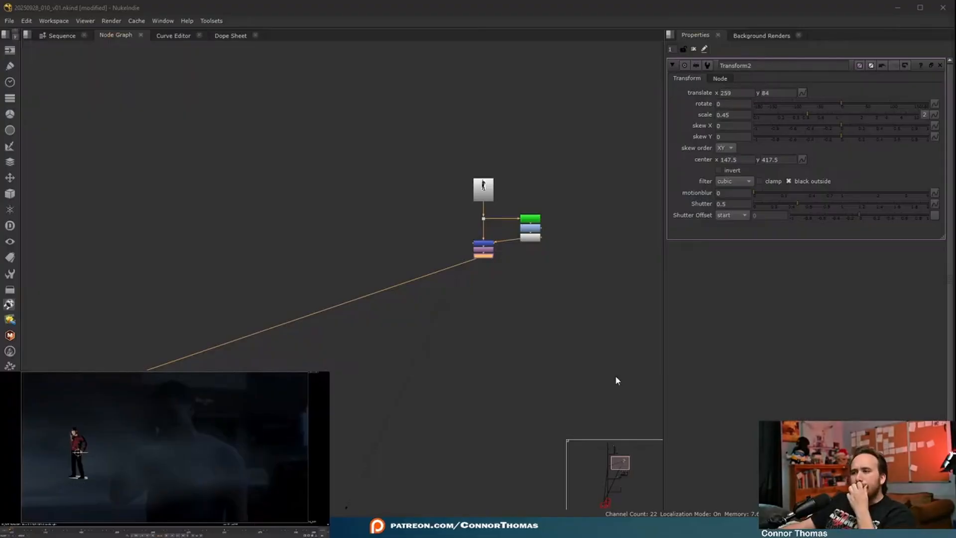
- Add a Merge below the character's Transform with the roto-masked key branch as its A input, and set the operation to stencil
scroll(491, 279, "up", 3)
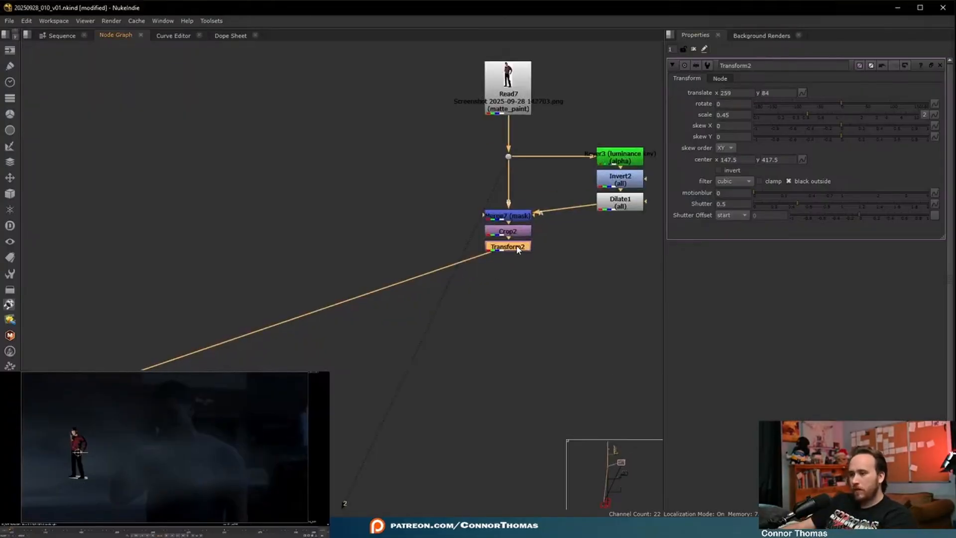
key("m")
left_click_drag(577, 253, 180, 121)
key("shift+x")
scroll(503, 346, "down", 5)
middle_click_drag(354, 310, 118, 88)
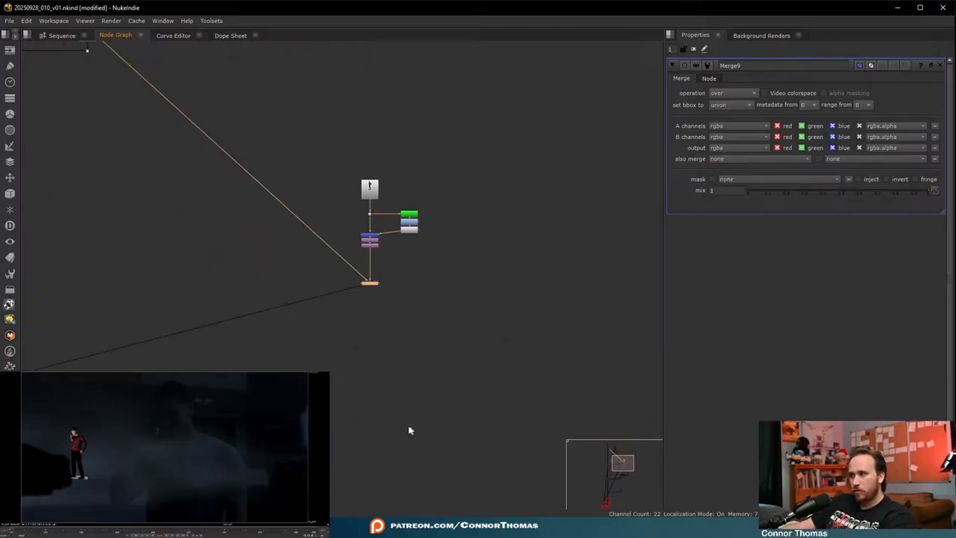
scroll(382, 366, "up", 5)
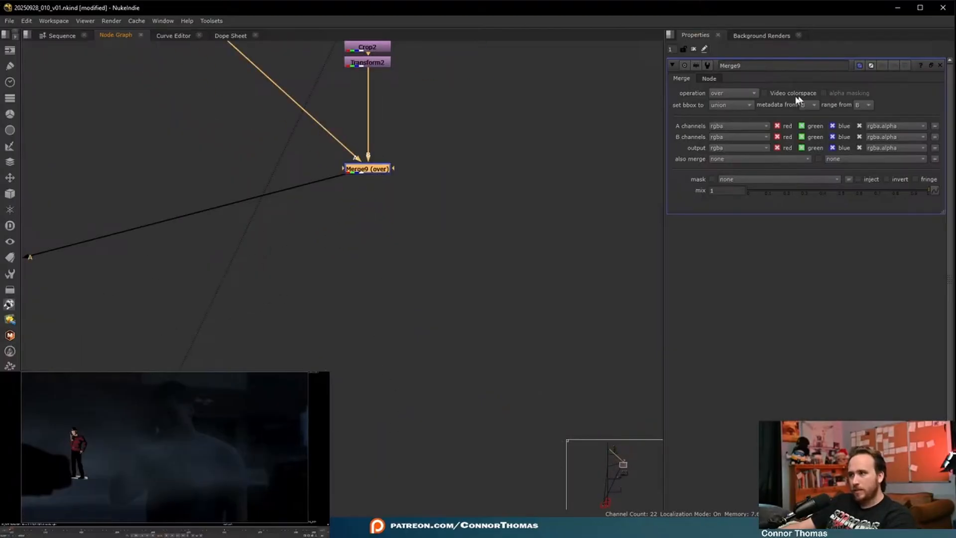
left_click(732, 93)
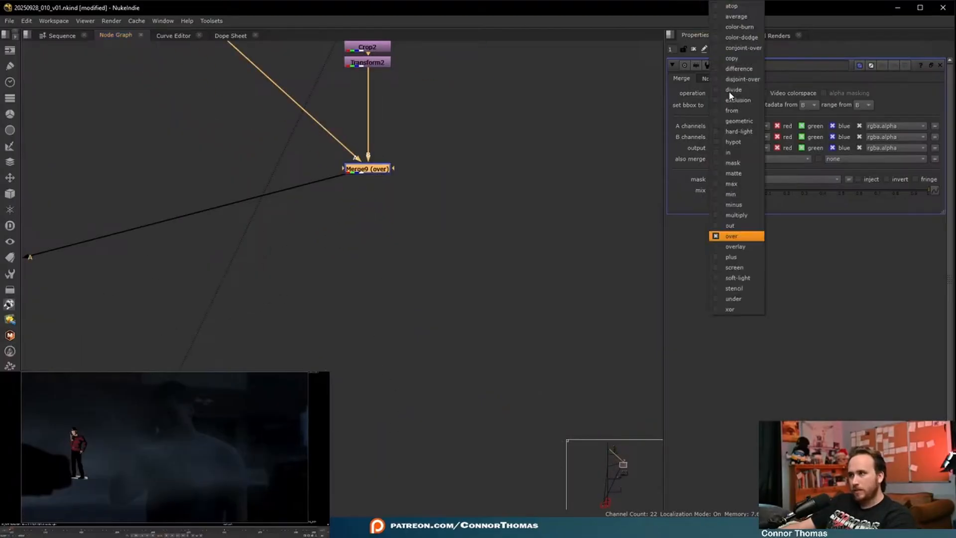
left_click(748, 287)
left_click(424, 292)
middle_click_drag(361, 265, 440, 339)
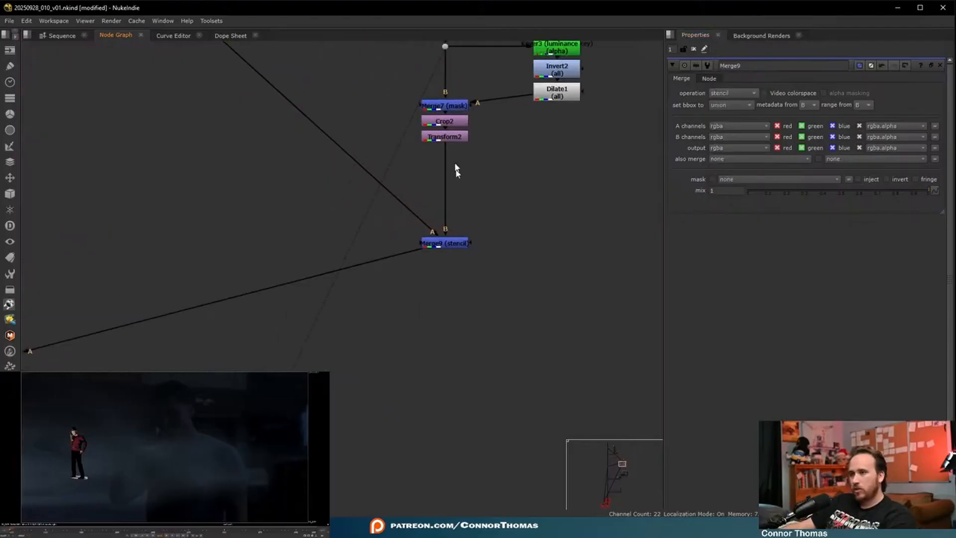
- Shift the character horizontally to translate x 228 in its Transform
double_click(450, 138)
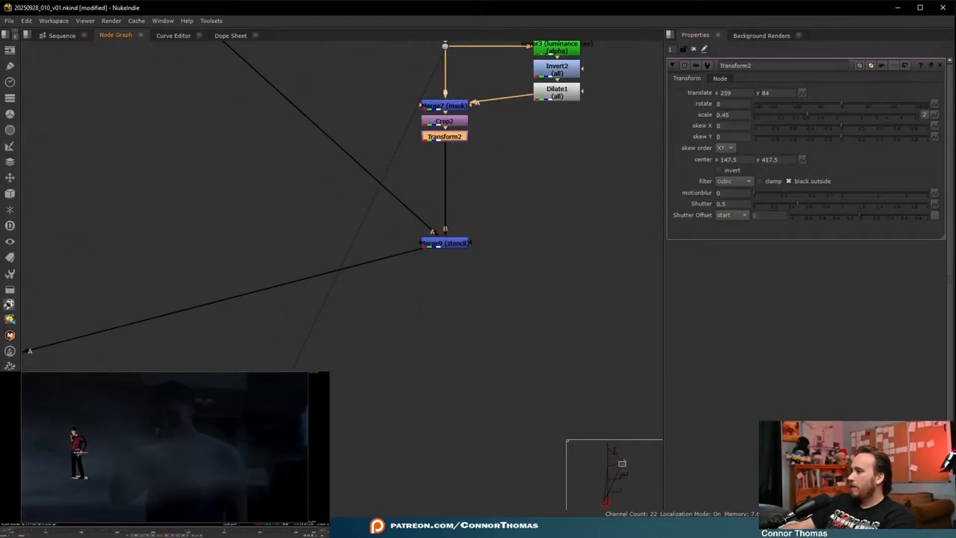
left_click_drag(76, 453, 73, 454)
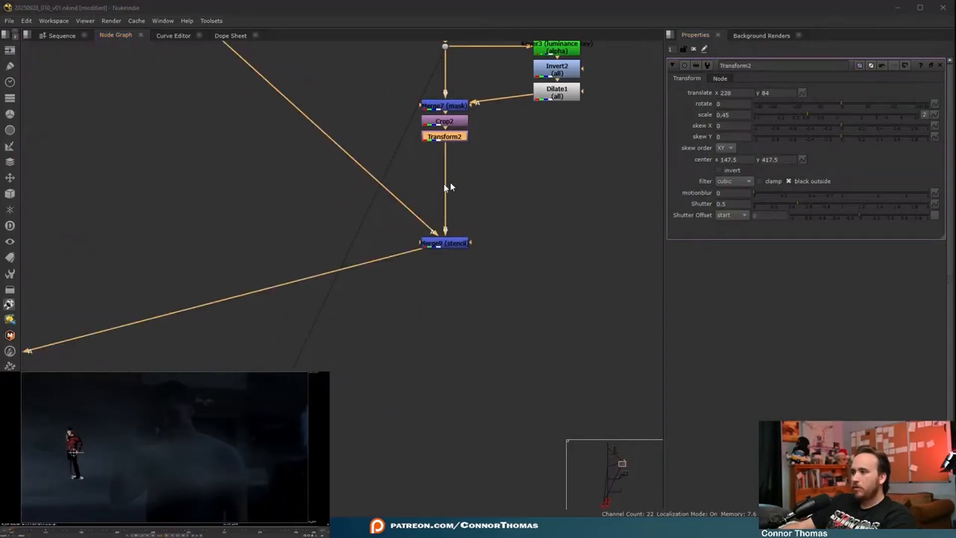
left_click(489, 233)
middle_click_drag(505, 167, 482, 273)
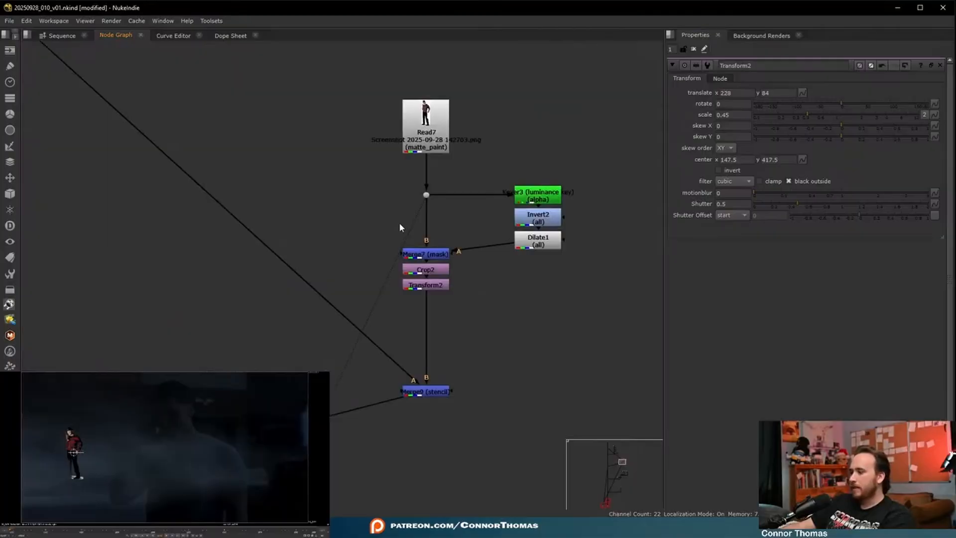
left_click(442, 287)
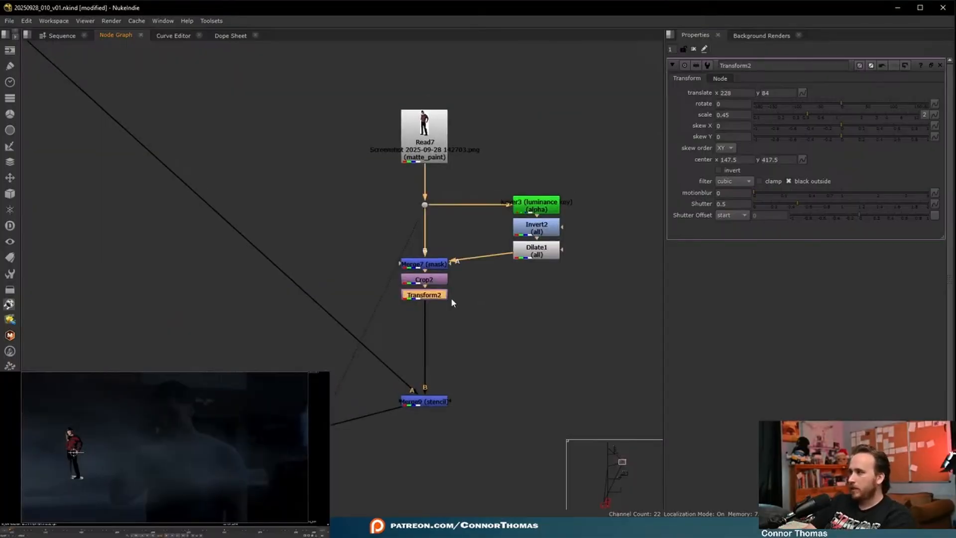
- Add an Exposure node below the character's Transform and set red, green and blue to -0.81
key("x")
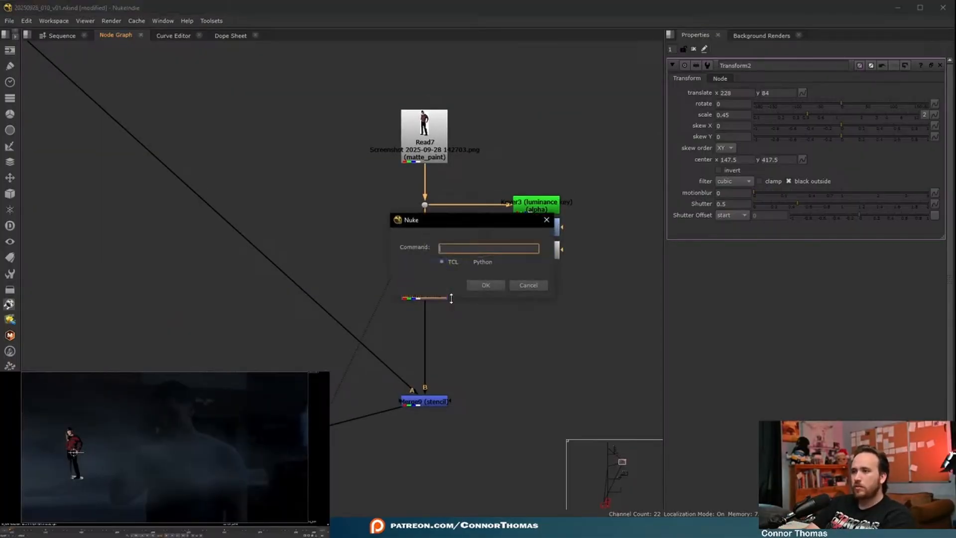
left_click(526, 285)
key("Tab")
type("exp")
key("Return")
left_click_drag(830, 138, 722, 145)
left_click(770, 149)
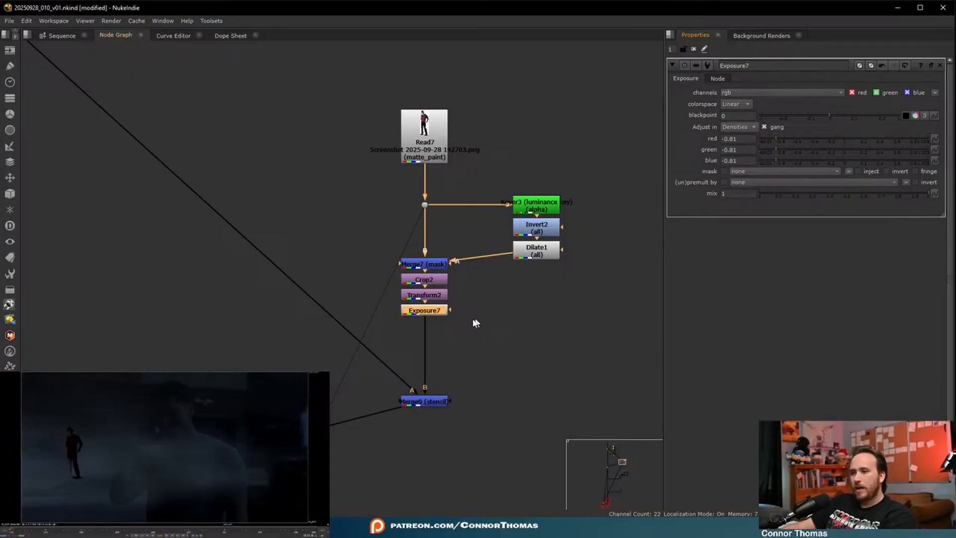
- Add a Grade below the character's Exposure and tint its whitepoint to red 1, green 0.669377, blue 0.310912
key("g")
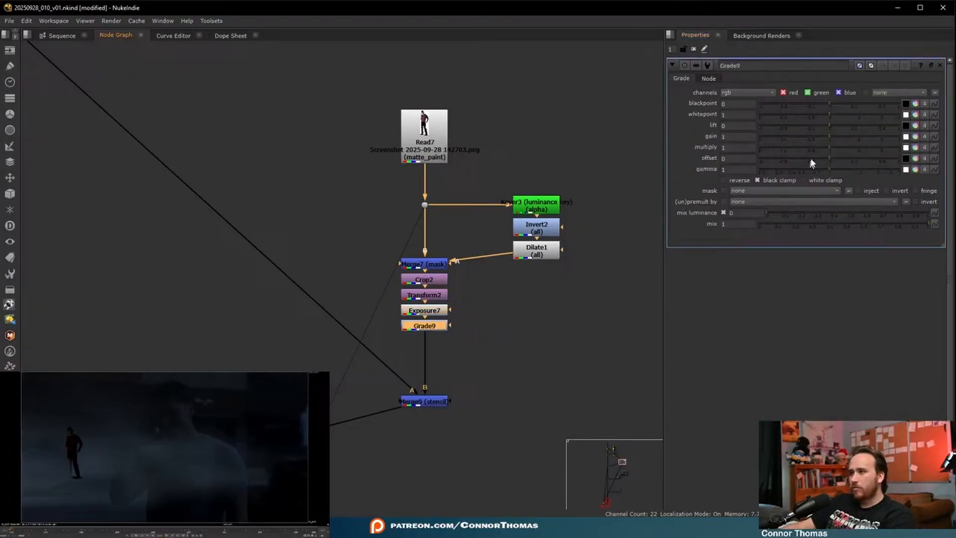
left_click(915, 136)
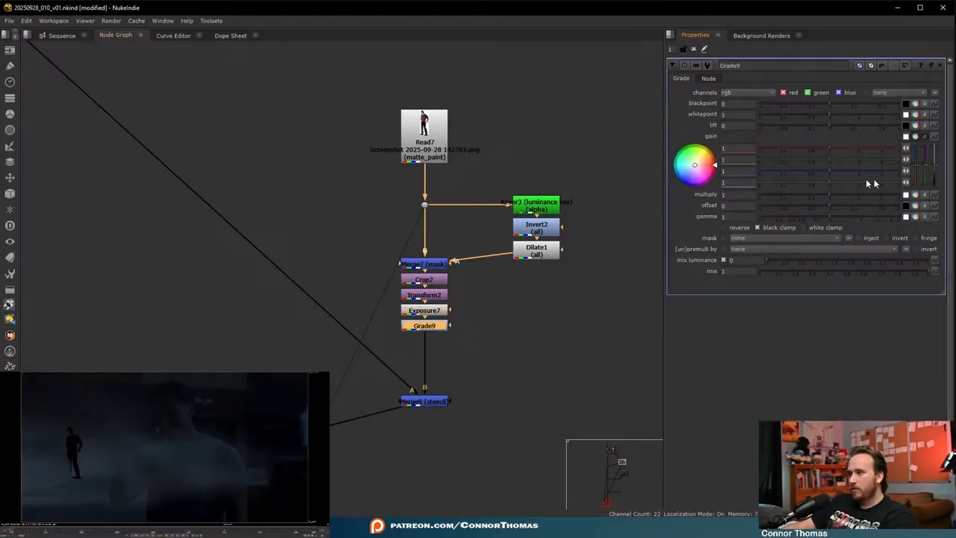
left_click(916, 136)
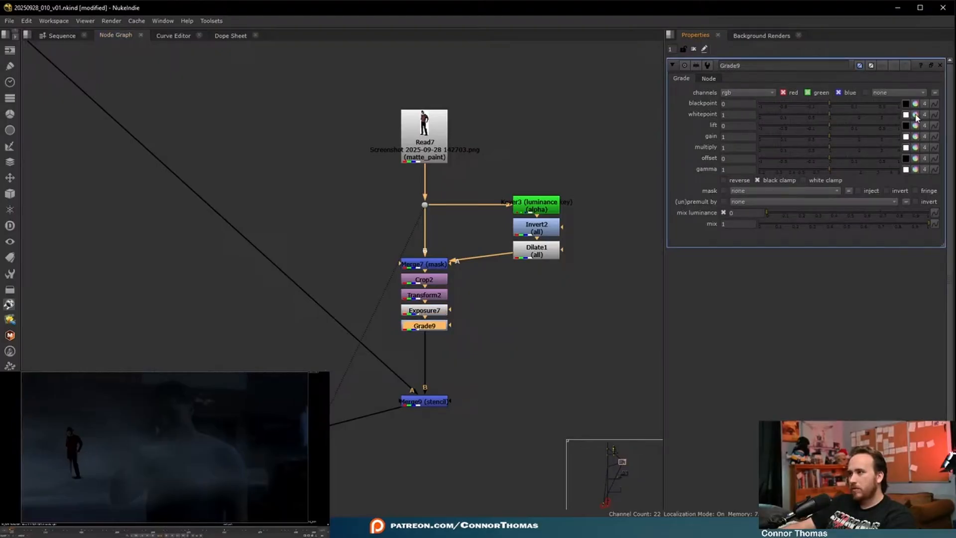
left_click(916, 114)
left_click_drag(695, 144, 702, 144)
left_click_drag(772, 147, 789, 143)
scroll(42, 446, "up", 7)
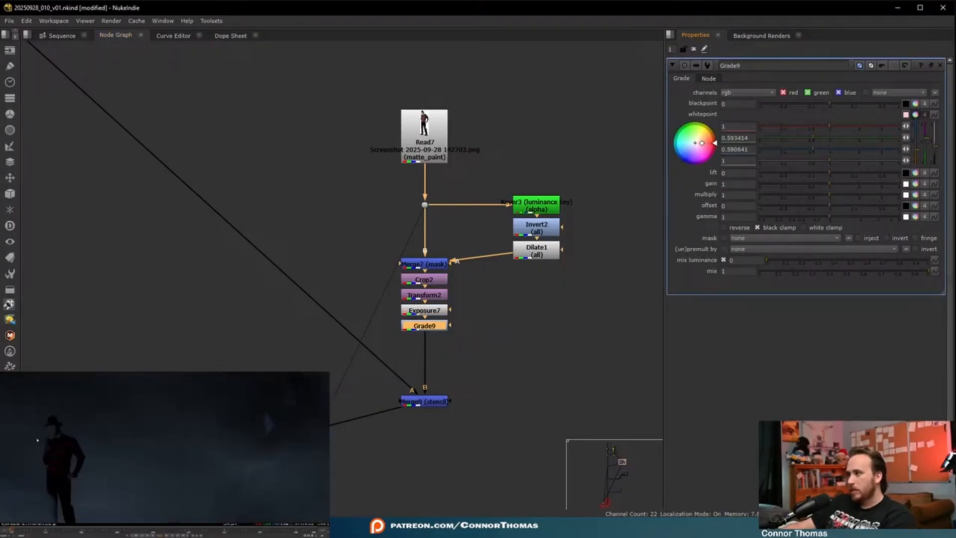
left_click_drag(702, 143, 710, 110)
left_click(464, 403)
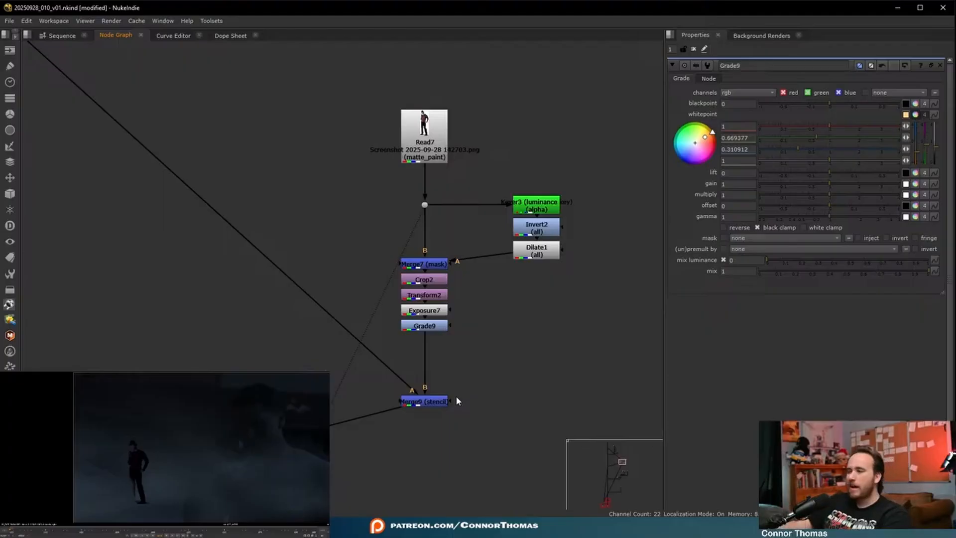
- Move the whole character branch, from its Read to the stencil Merge, to the opposite side of the main comp branch
scroll(144, 409, "down", 11)
middle_click_drag(150, 436, 444, 387)
scroll(305, 421, "up", 3)
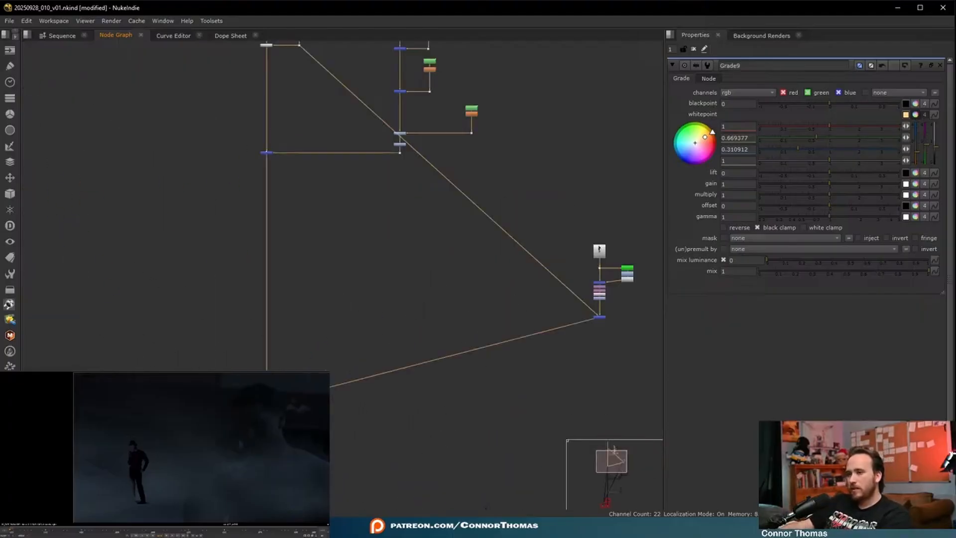
middle_click_drag(523, 299, 458, 463)
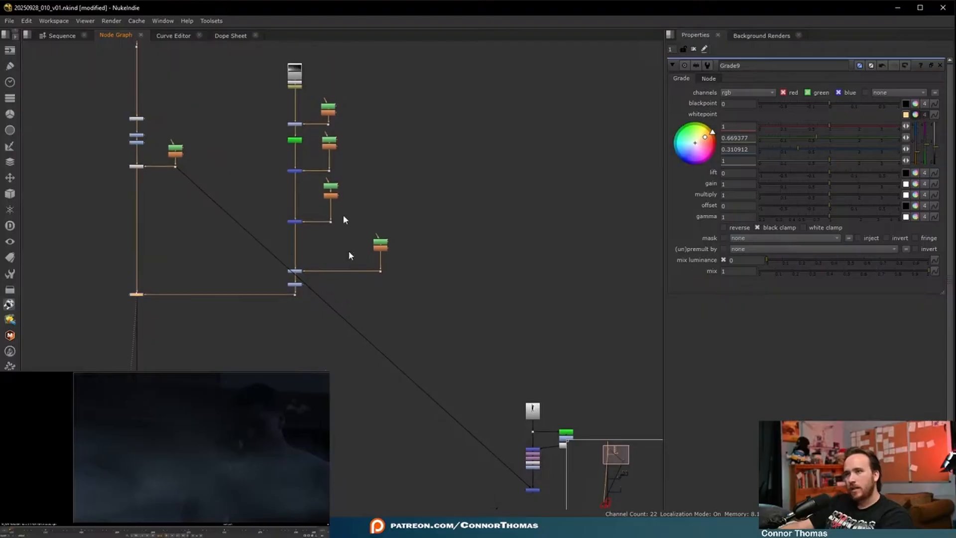
middle_click_drag(504, 363, 485, 288)
left_click_drag(485, 289, 565, 455)
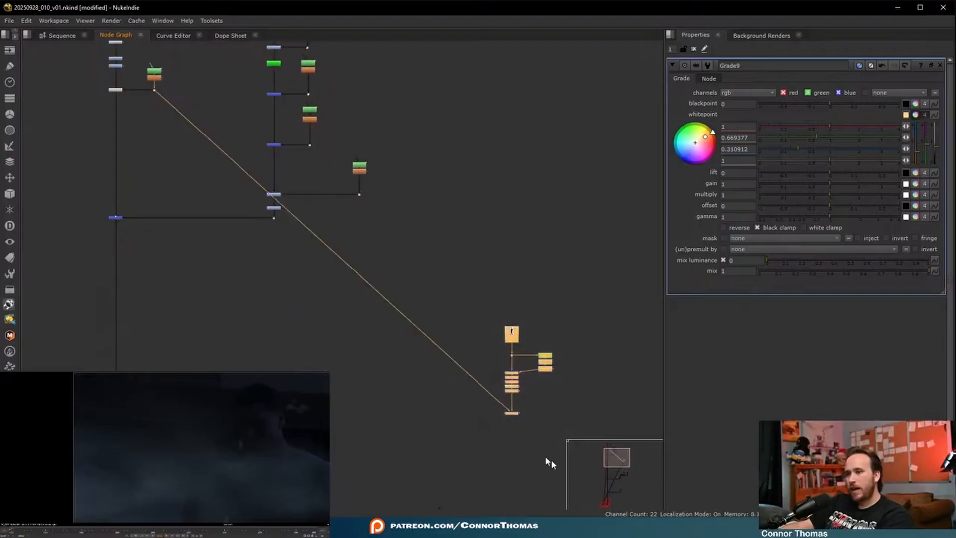
left_click_drag(511, 340, 38, 78)
left_click(121, 184)
middle_click_drag(122, 185, 297, 229)
left_click(198, 192)
- Insert a Dot on the stencil Merge's A input, place it level beside the Merge, and hide the Dot's input
scroll(338, 237, "up", 3)
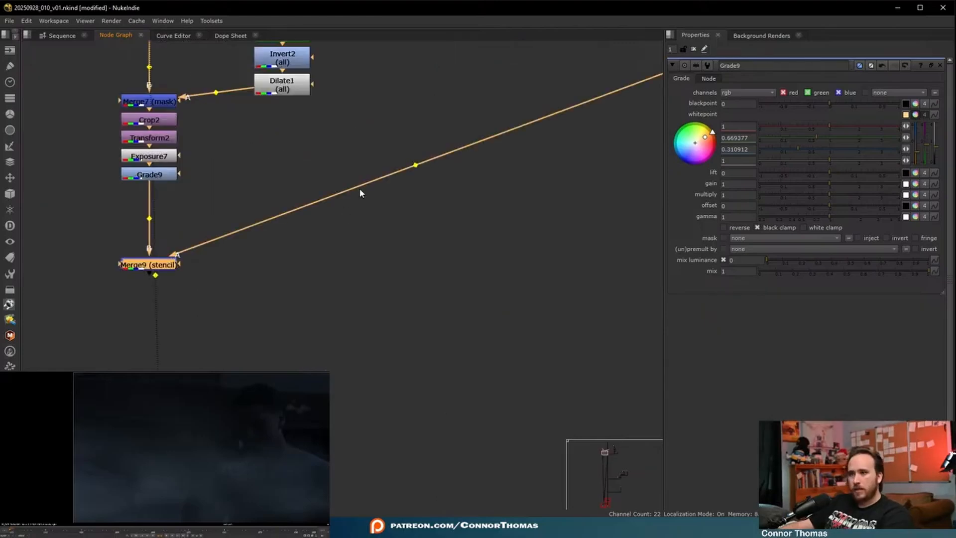
left_click_drag(416, 165, 41, 263, "ctrl")
double_click(42, 263)
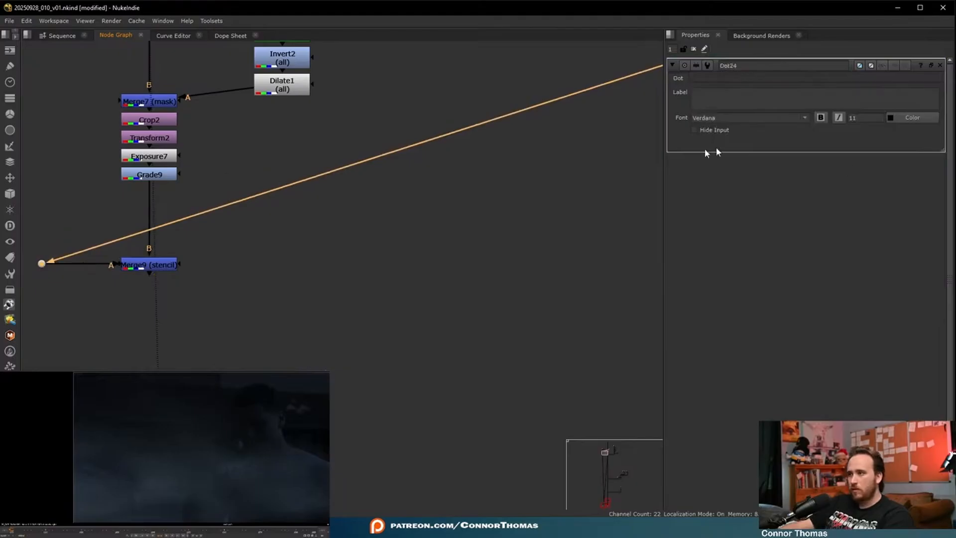
left_click(695, 130)
- Add a Dot below the stencil Merge and route the character straight across into the over Merge on the main branch
left_click(158, 265)
key("period")
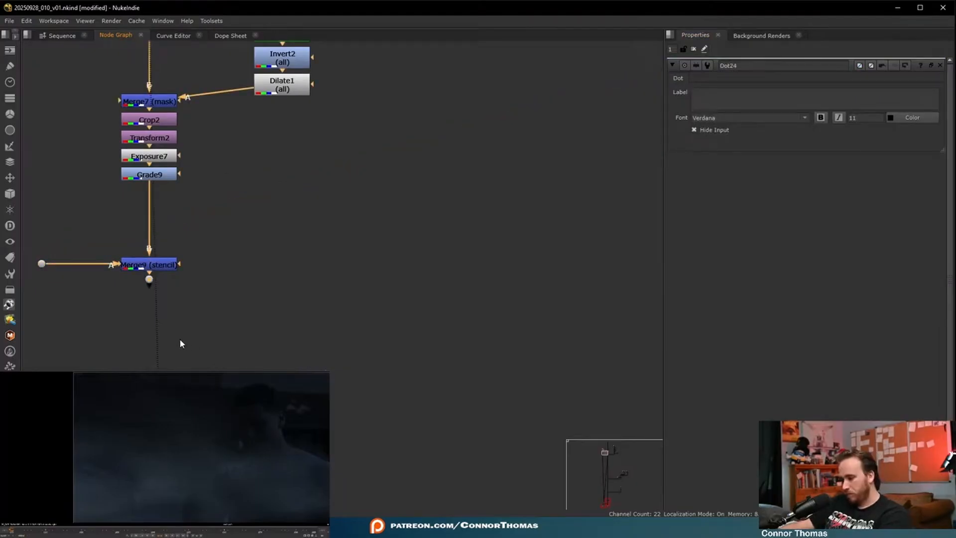
left_click_drag(149, 305, 149, 384)
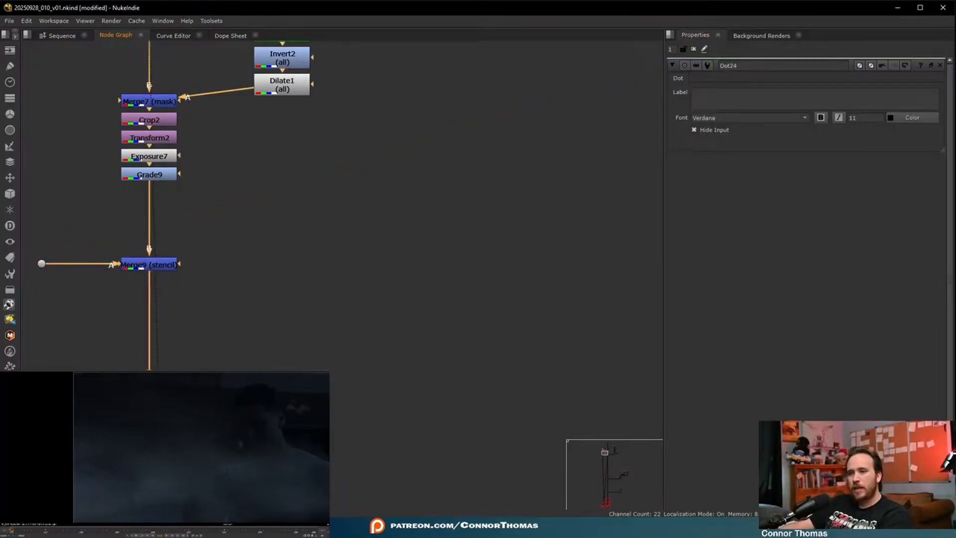
key("m")
scroll(323, 428, "down", 5)
middle_click_drag(324, 428, 211, 370)
left_click_drag(168, 356, 356, 357)
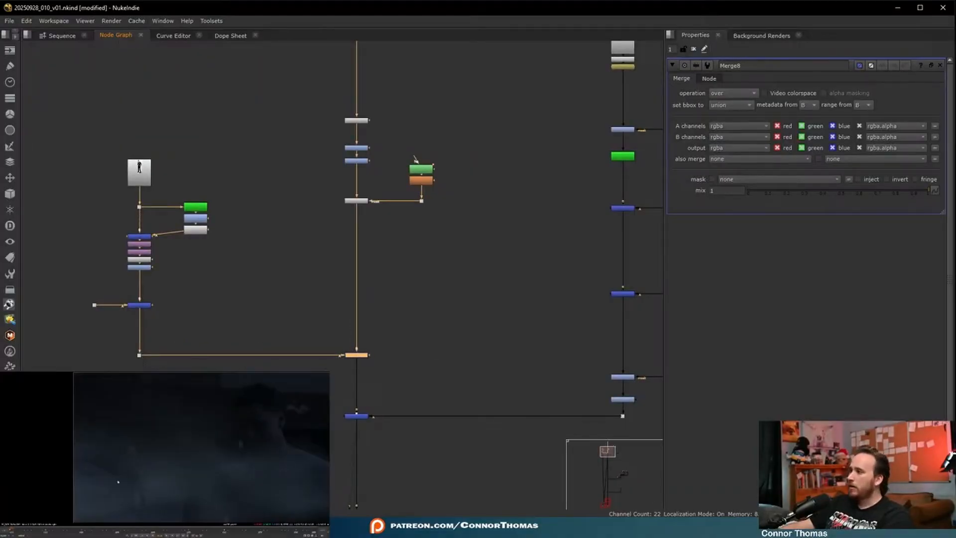
- Move the character's nodes from the Crop downwards away from the mask Merge to open space below it
middle_click_drag(222, 321, 304, 329)
scroll(279, 222, "up", 5)
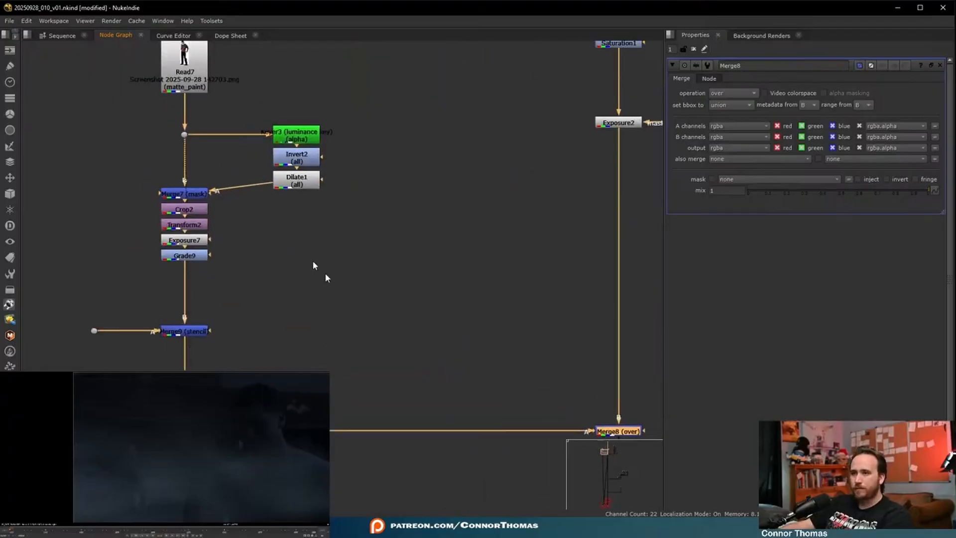
scroll(298, 228, "down", 2)
left_click_drag(299, 229, 542, 444)
left_click_drag(389, 432, 389, 264)
left_click(427, 317)
- View the mask Merge and examine its alpha around the character's feet
left_click(385, 264)
key("2")
left_click(432, 297)
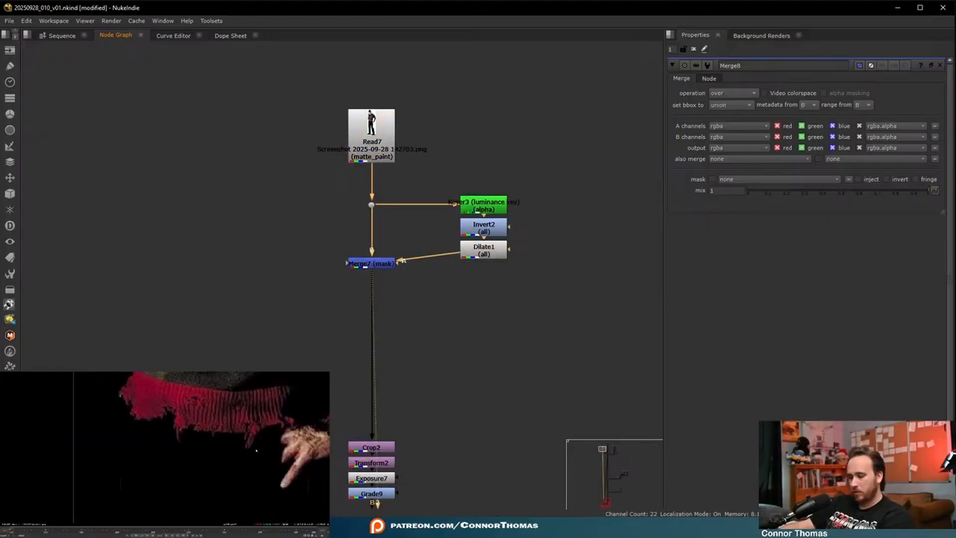
key("f")
middle_click_drag(189, 491, 200, 436)
scroll(198, 435, "up", 4)
middle_click_drag(145, 489, 157, 450)
key("a")
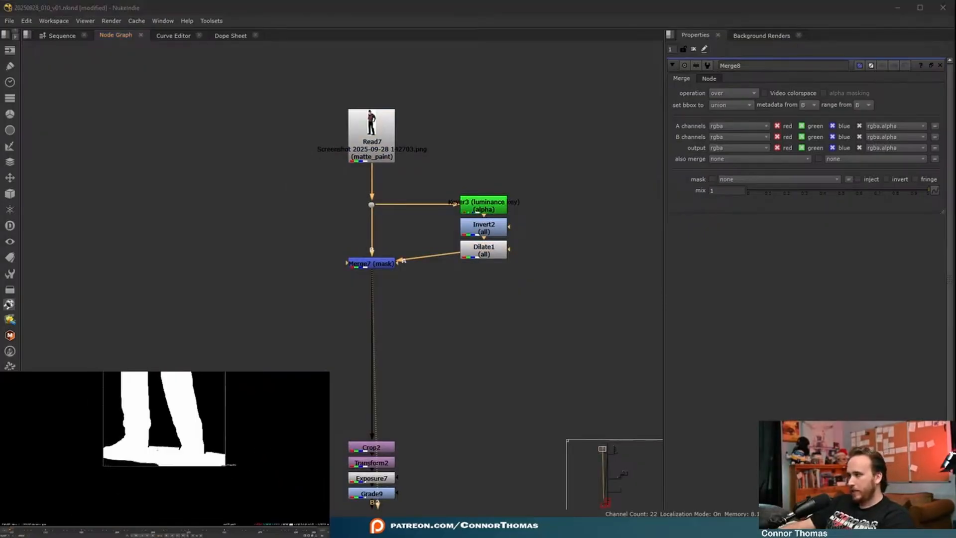
scroll(125, 457, "up", 2)
- Add a Merge below the mask Merge, connect a new Roto as its A input, and line up the Dilate with the mask Merge
left_click(360, 265)
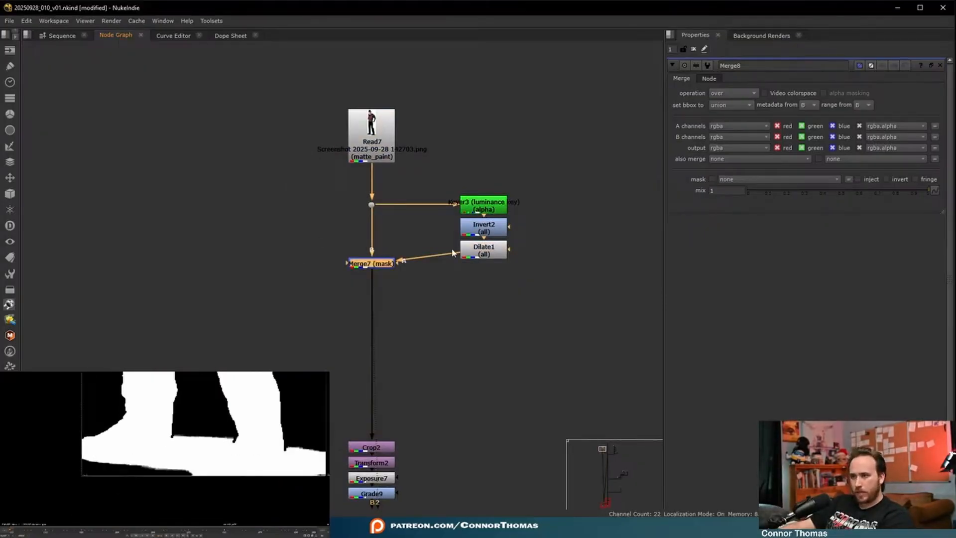
key("m")
left_click_drag(479, 255, 495, 320)
left_click(476, 350)
key("o")
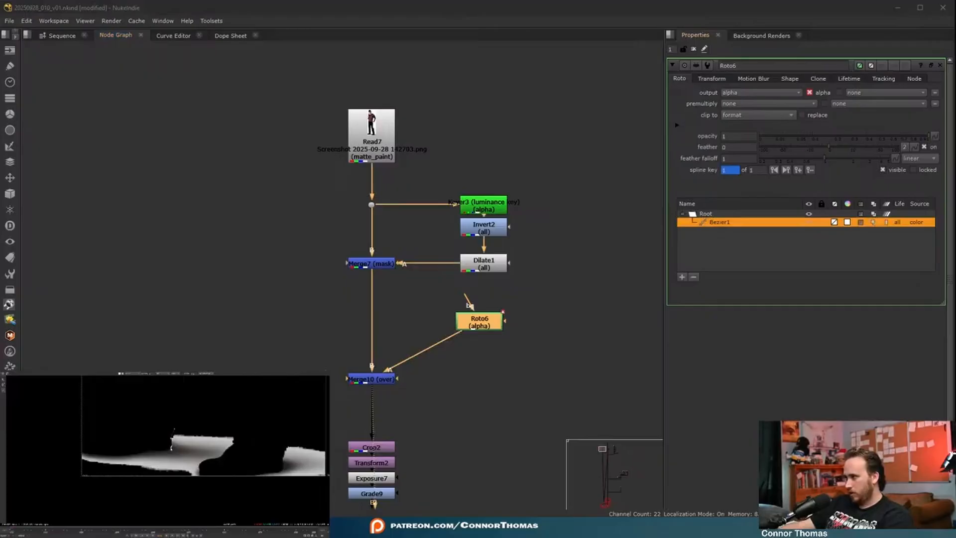
- Draw Bezier roto shapes around the leftover floor areas beside and between the character's shoes
left_click_drag(171, 428, 146, 419)
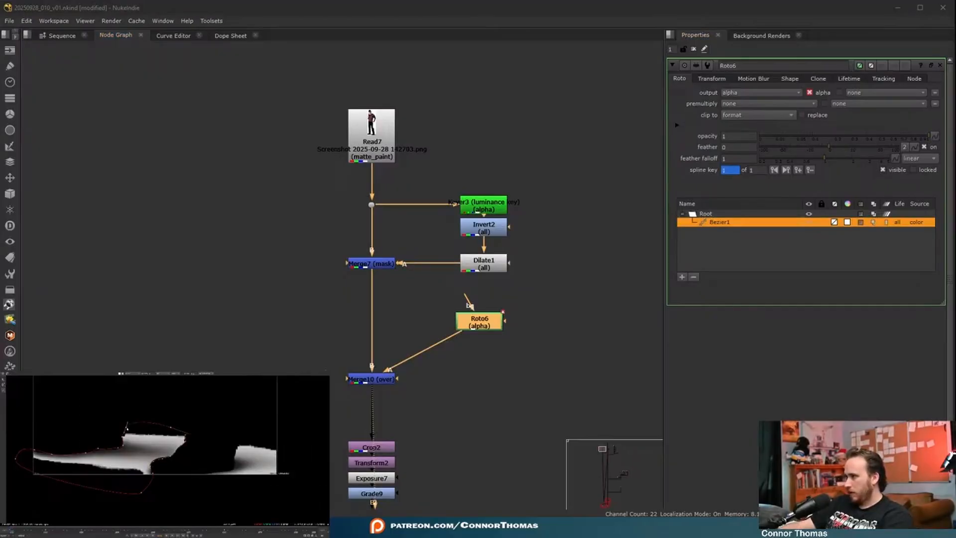
left_click(127, 428)
middle_click_drag(199, 448, 172, 446)
left_click(171, 477)
left_click(182, 469)
left_click(205, 465)
left_click(212, 437)
left_click(287, 444)
left_click(231, 501)
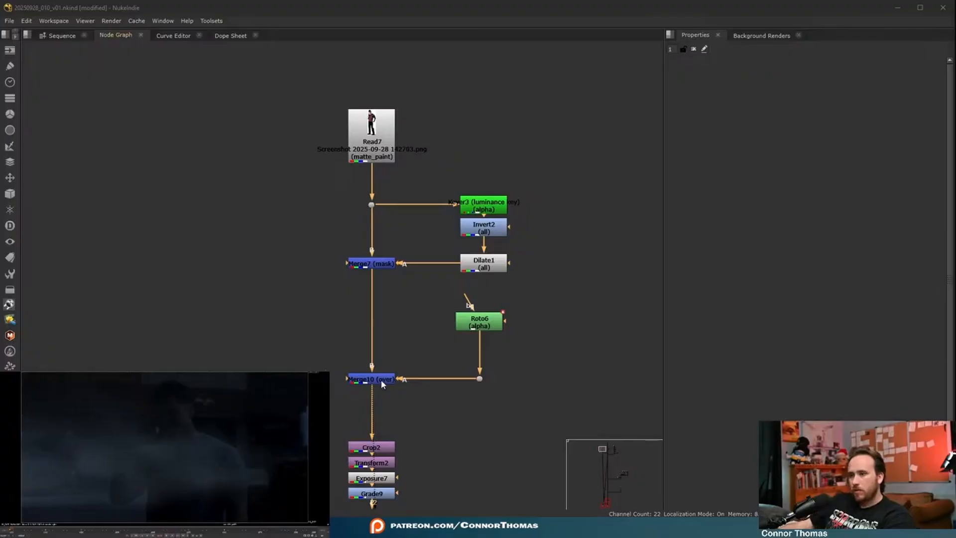
- Set the operation of the Merge fed by the feet Roto to stencil
double_click(382, 380)
left_click(736, 98)
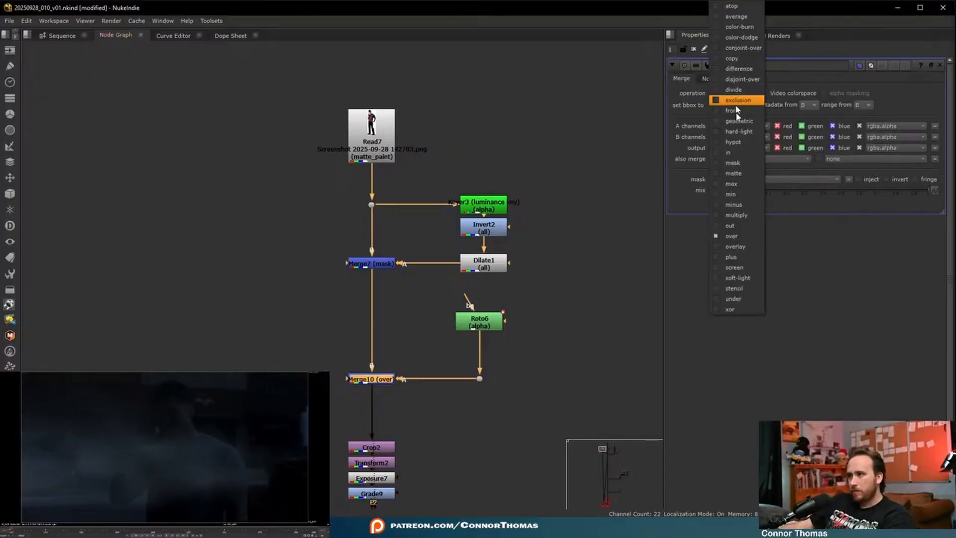
left_click(755, 291)
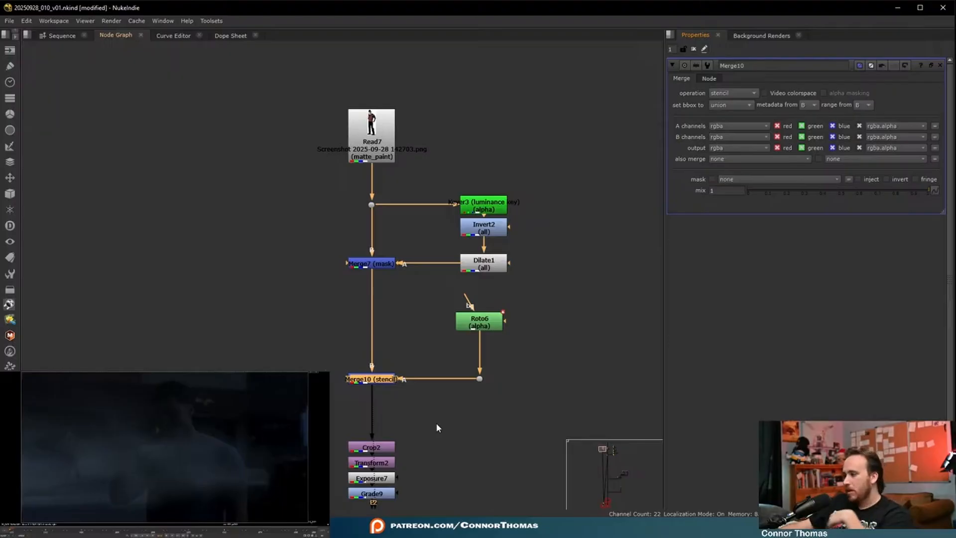
- Add a ZDefocus between the character's Grade and the lower stencil Merge, moving that Merge down to make room
middle_click_drag(396, 358, 365, 358)
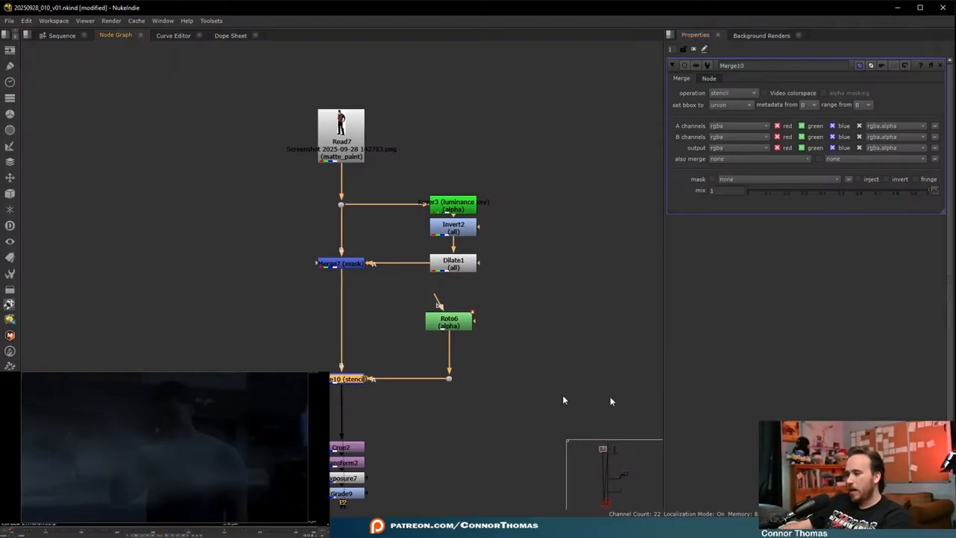
middle_click_drag(217, 294, 217, 203)
middle_click_drag(395, 420, 313, 256)
left_click(313, 242)
key("Tab")
type("zd")
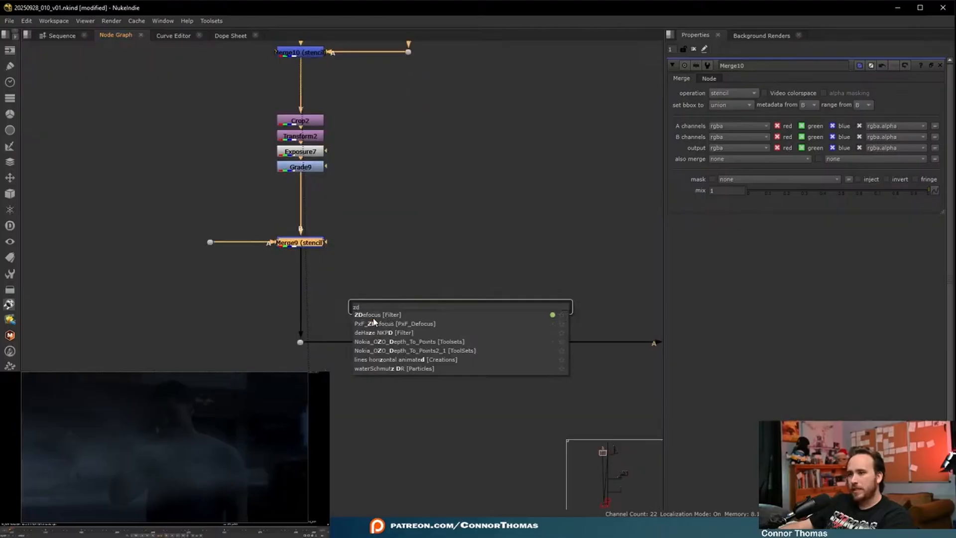
key("Return")
left_click_drag(303, 304, 299, 202)
left_click_drag(166, 227, 398, 293)
left_click_drag(317, 249, 320, 321)
left_click(384, 306)
left_click_drag(300, 200, 300, 215)
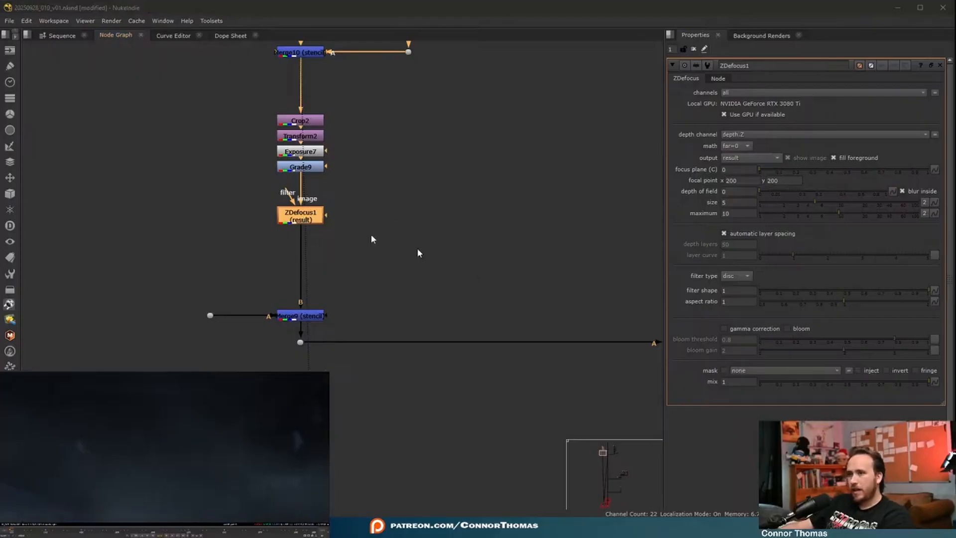
- Set the ZDefocus filter type to bladed and examine the defocused character
scroll(371, 236, "down", 5)
middle_click_drag(371, 235, 88, 199)
left_click_drag(277, 203, 188, 265)
key("1")
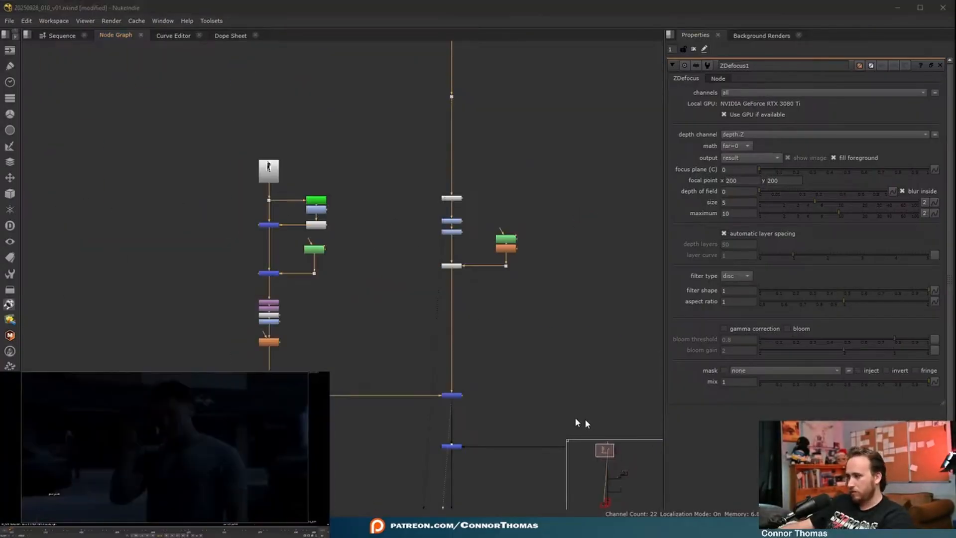
left_click(273, 342)
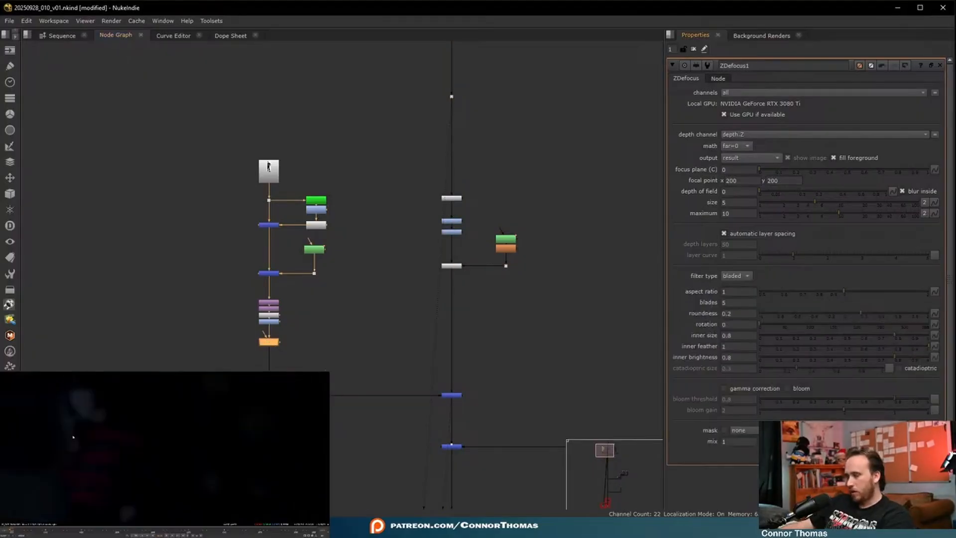
key("f")
left_click(407, 348)
- View the main branch at the Merge below the one that brings in the character
middle_click_drag(492, 407, 444, 271)
scroll(445, 271, "down", 3)
left_click(413, 177)
key("1")
left_click(463, 213)
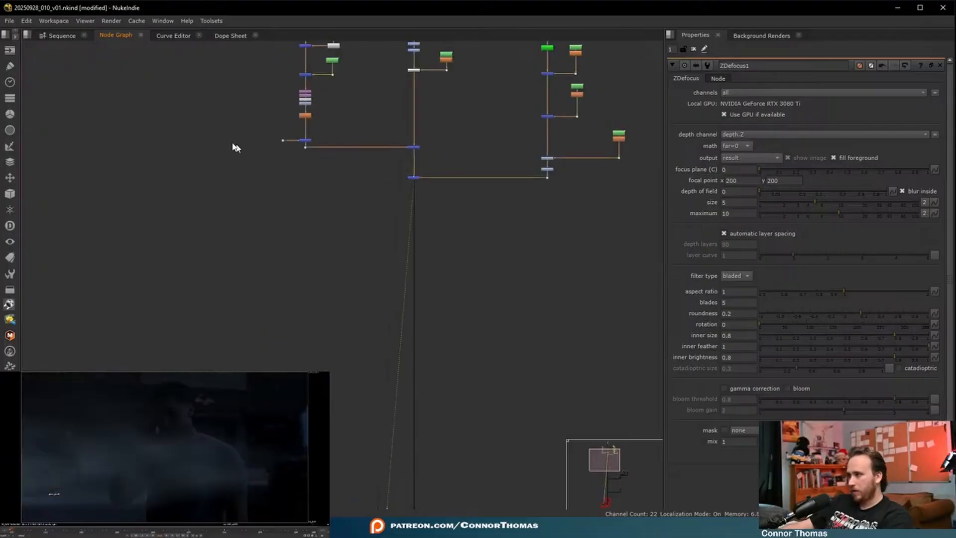
- Add a RotoPaint node on the main branch between the masked Exposure and the character's over Merge
scroll(407, 174, "up", 5)
left_click(470, 218)
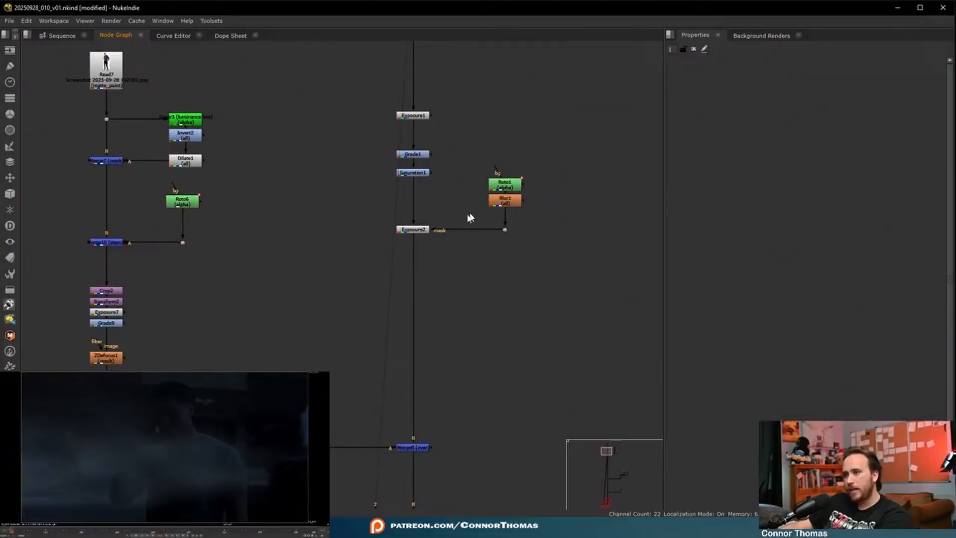
left_click(413, 234)
key("p")
left_click_drag(413, 241, 411, 349)
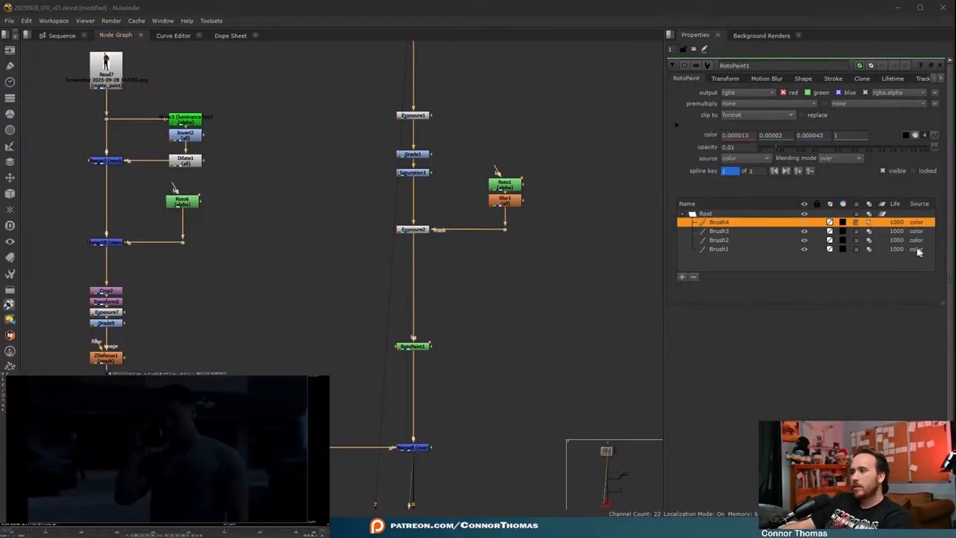
- Paint four near-black brush strokes on the plate with opacity 0.01 and life set to all, and close the RotoPaint properties
left_click(902, 249, "shift")
left_click(908, 227)
left_click(912, 211)
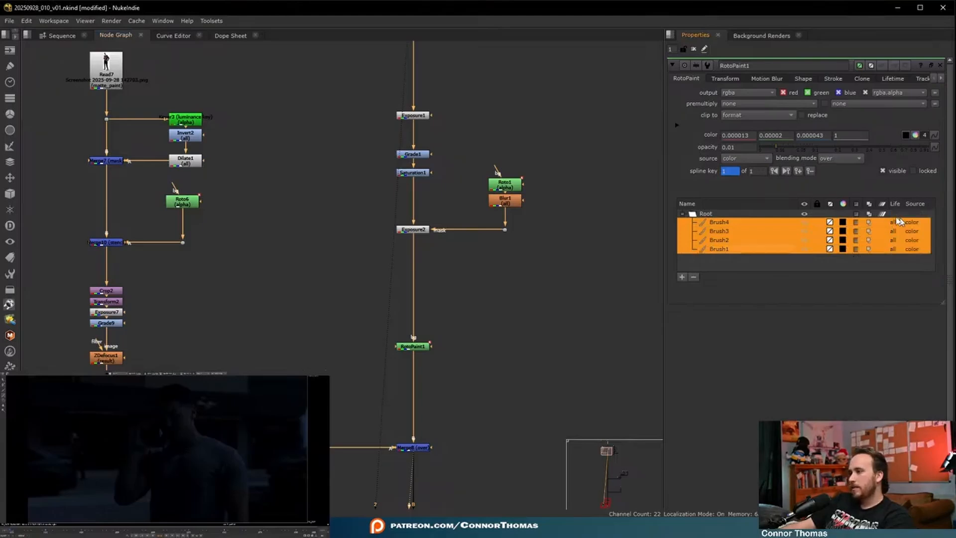
left_click(695, 50)
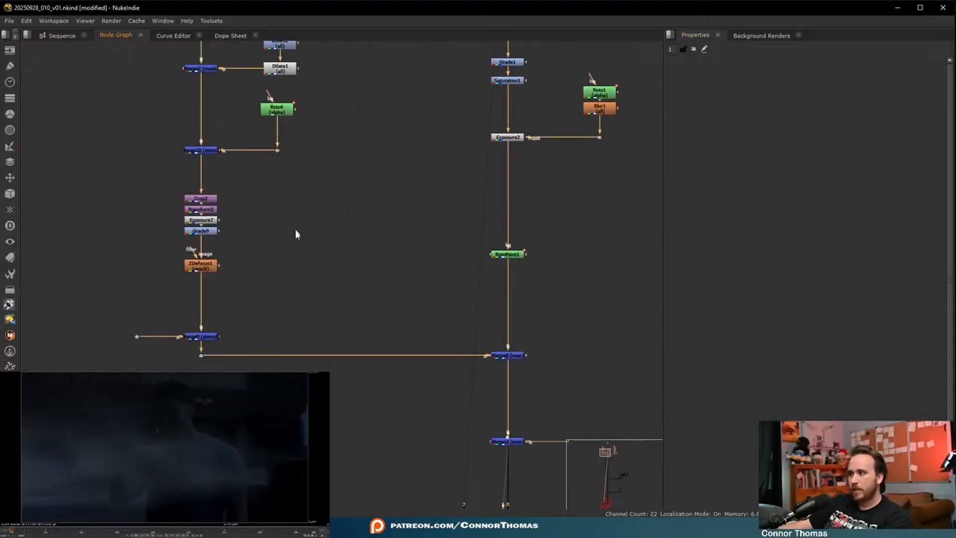
middle_click_drag(296, 230, 300, 246)
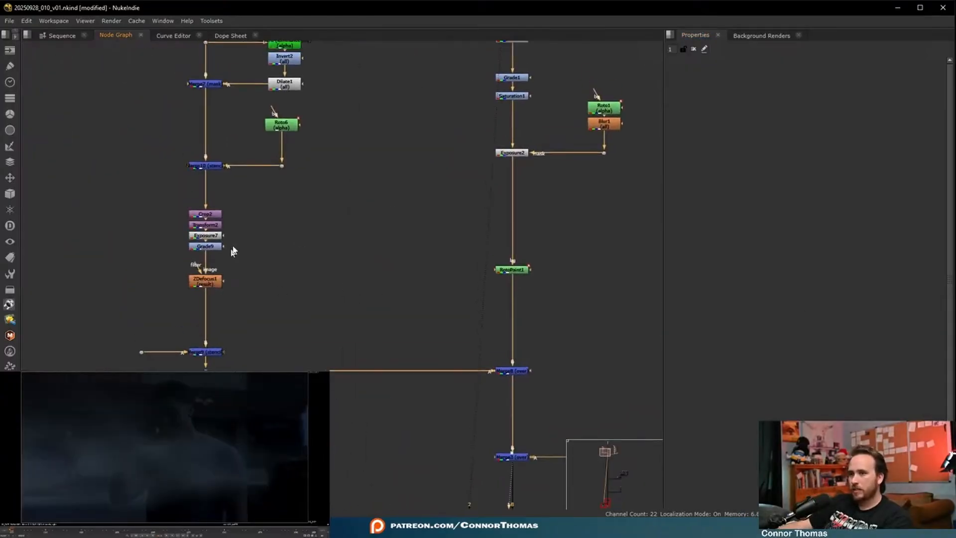
- Add a Saturation node below the Grade in the character's branch and set its saturation to 0.016
middle_click_drag(281, 195, 282, 250)
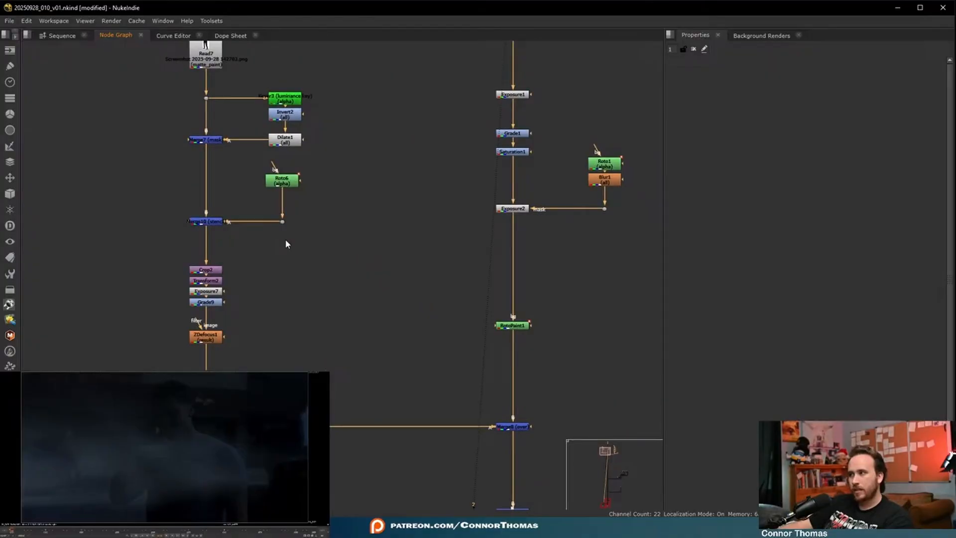
scroll(260, 251, "up", 4)
key("Tab")
type("sat")
left_click(112, 348)
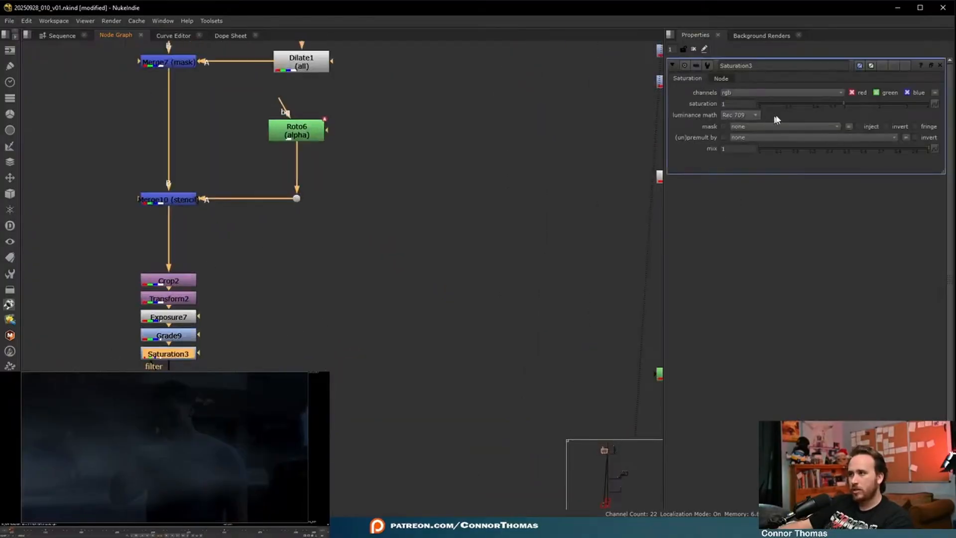
left_click_drag(817, 106, 769, 106)
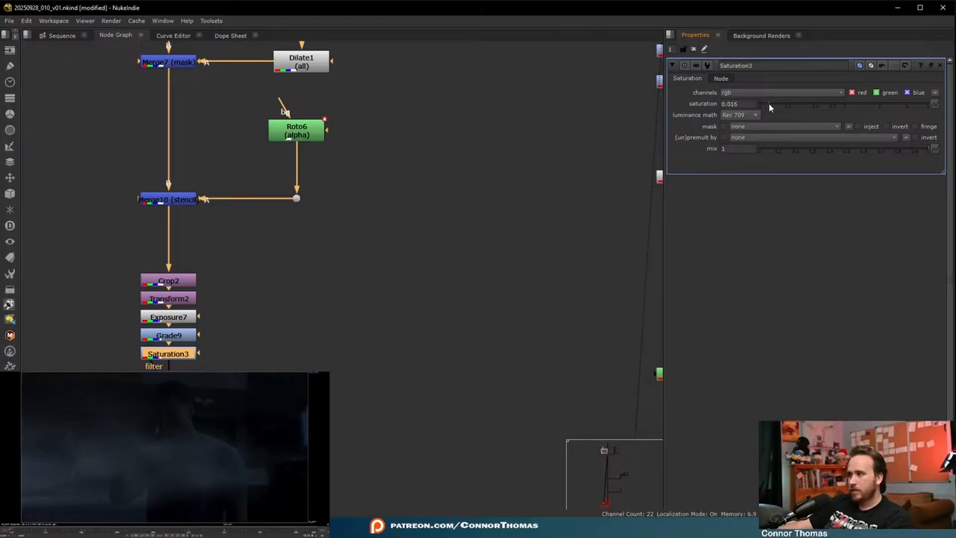
- Add a Grade node directly below the Read node of the character image
middle_click_drag(352, 263, 397, 307)
middle_click_drag(321, 55, 369, 254)
scroll(367, 244, "down", 2)
scroll(301, 189, "up", 2)
left_click_drag(296, 194, 295, 108)
key("g")
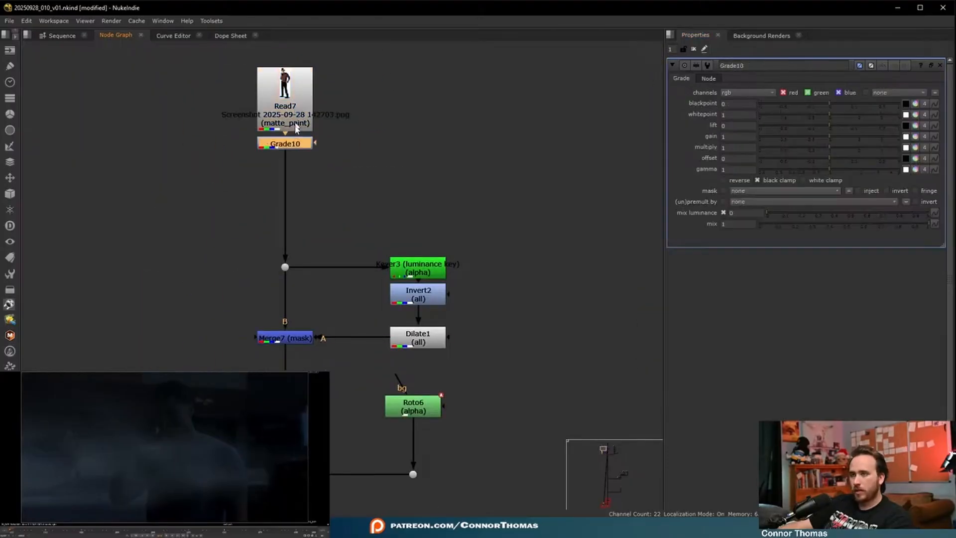
- Add a Roto node fed by the character's Read and connect it as the new Grade's mask
left_click_drag(289, 145, 287, 114)
left_click(358, 163)
key("o")
left_click(363, 146)
left_click(293, 186)
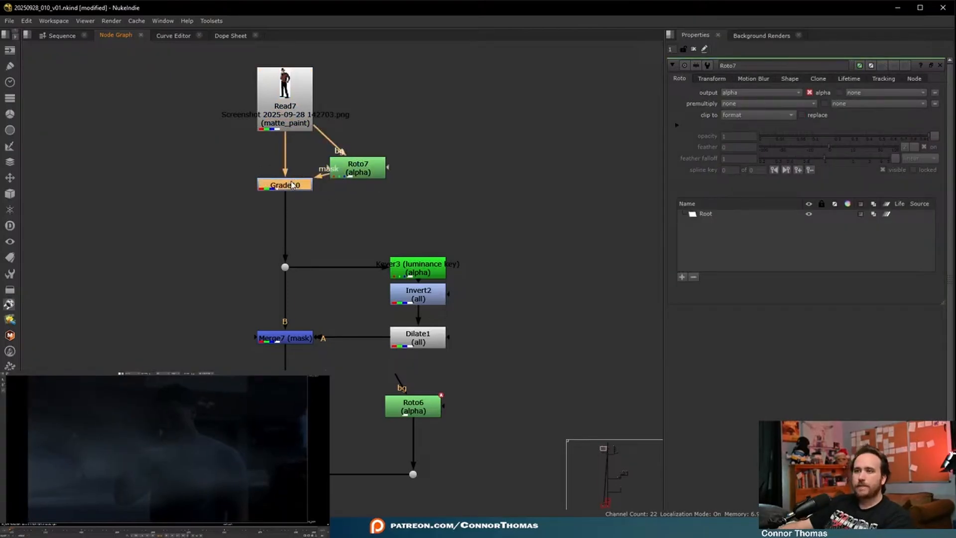
- Draw a Bezier shape over the character's face in the new Roto and set premultiply to rgba
key("1")
scroll(119, 457, "up", 4)
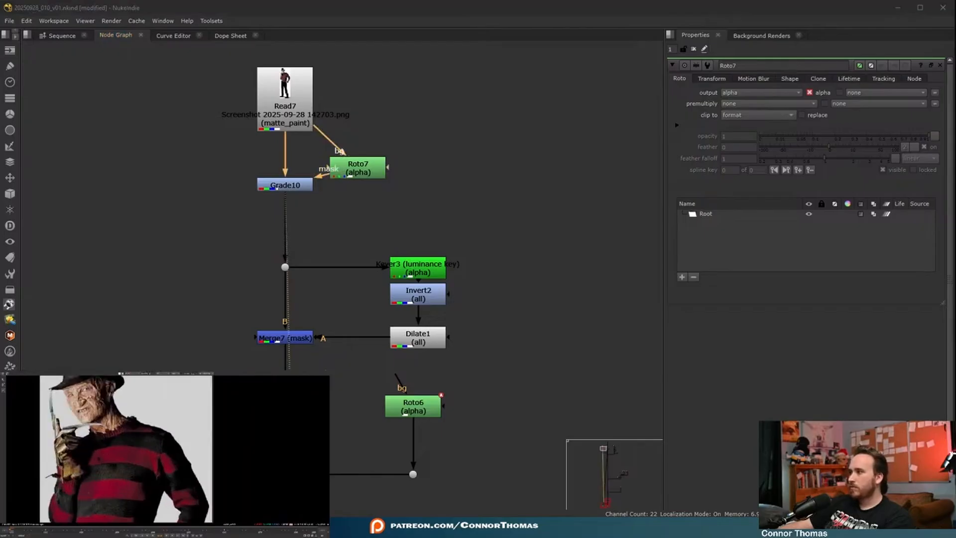
middle_click_drag(118, 456, 130, 477)
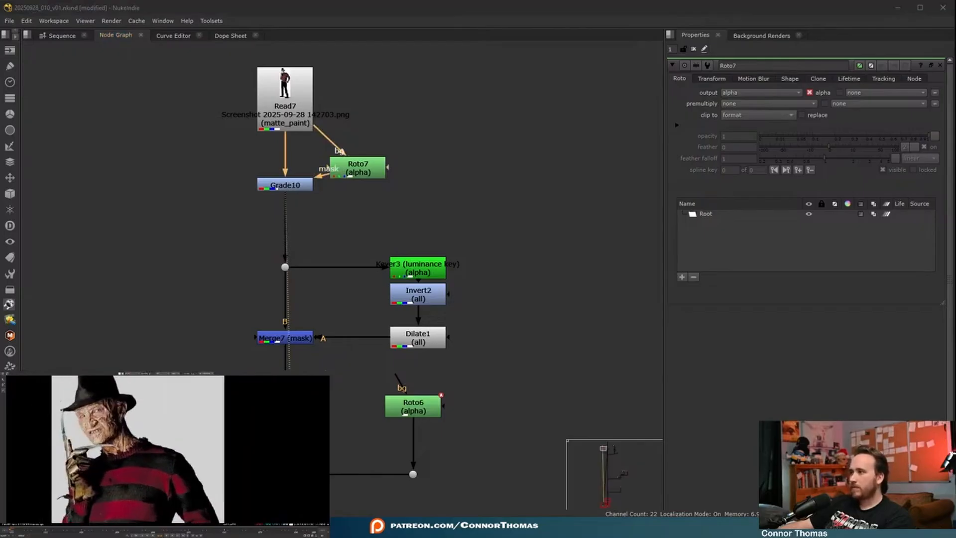
left_click_drag(57, 416, 59, 400)
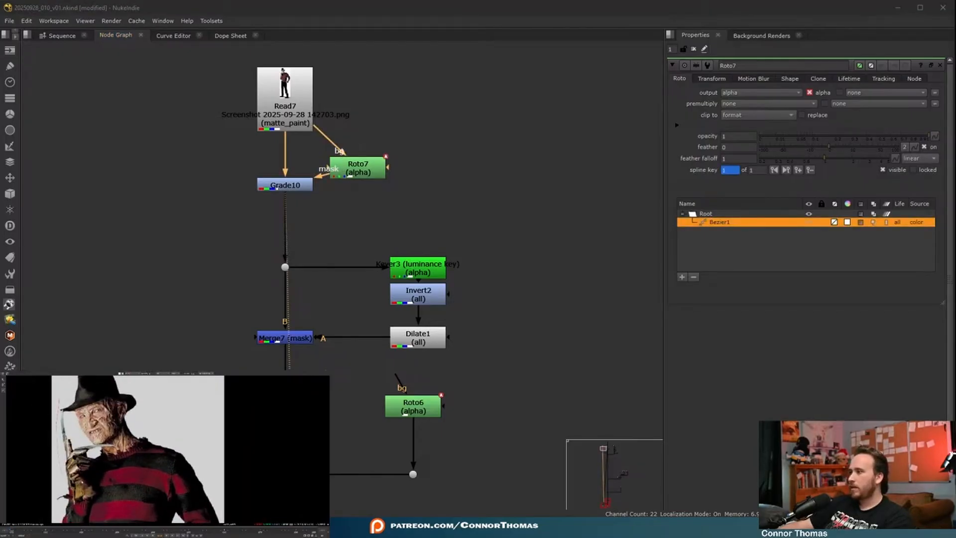
left_click(734, 104)
left_click(759, 135)
- Darken the masked face area by setting the Grade's whitepoint to 50
double_click(278, 184)
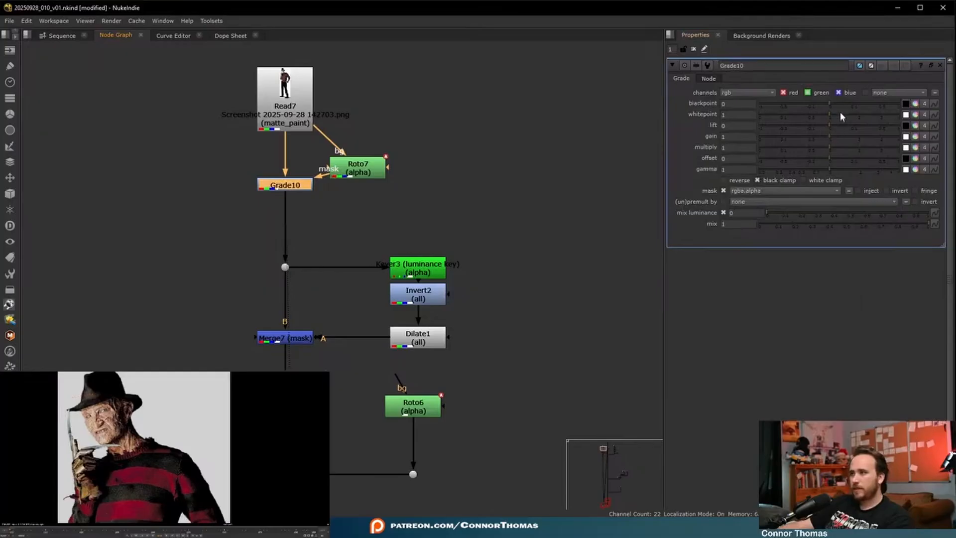
left_click_drag(840, 116, 899, 117)
left_click_drag(745, 115, 548, 95)
type("50")
key("Return")
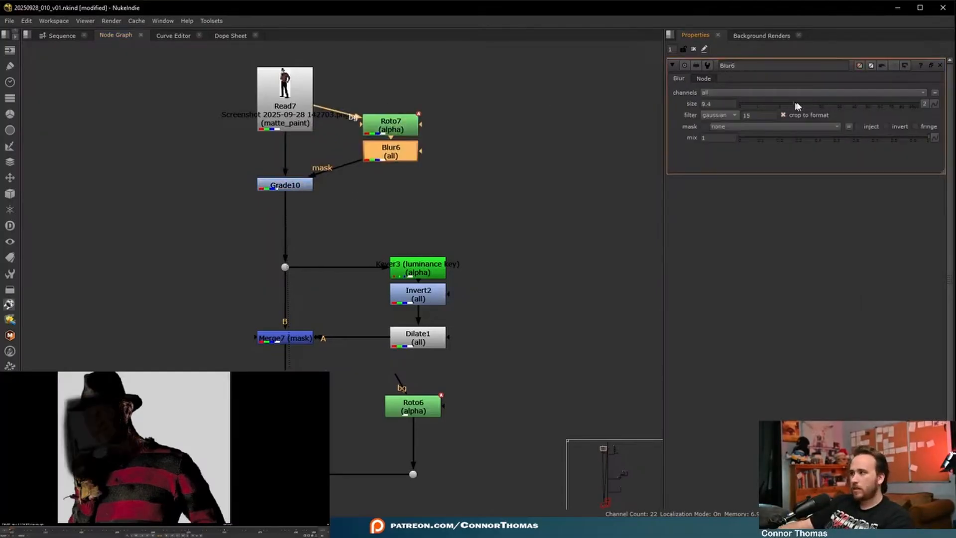
left_click_drag(797, 104, 833, 103)
- Insert a Blur between the face Roto and the Grade's mask, adjust the face shape, and close the properties
left_click(131, 397)
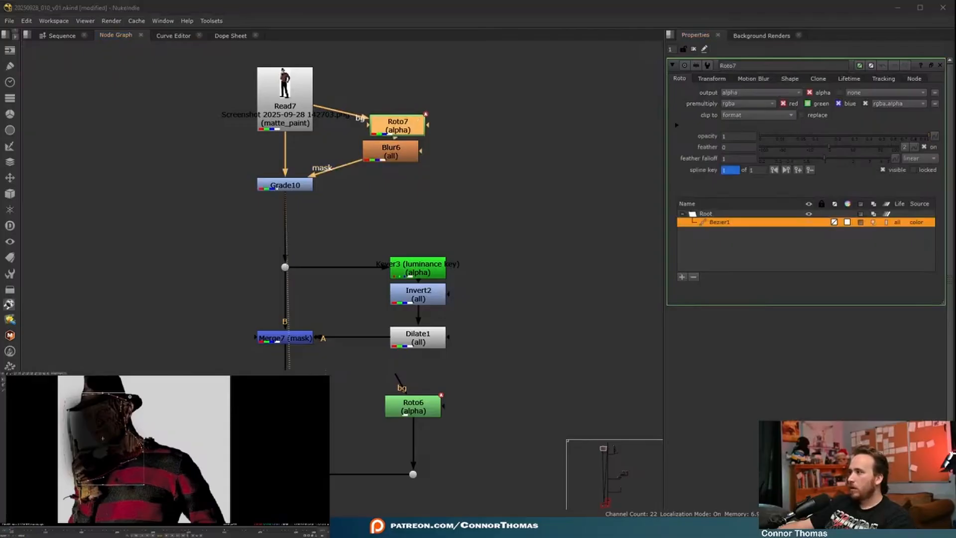
key("ctrl+z")
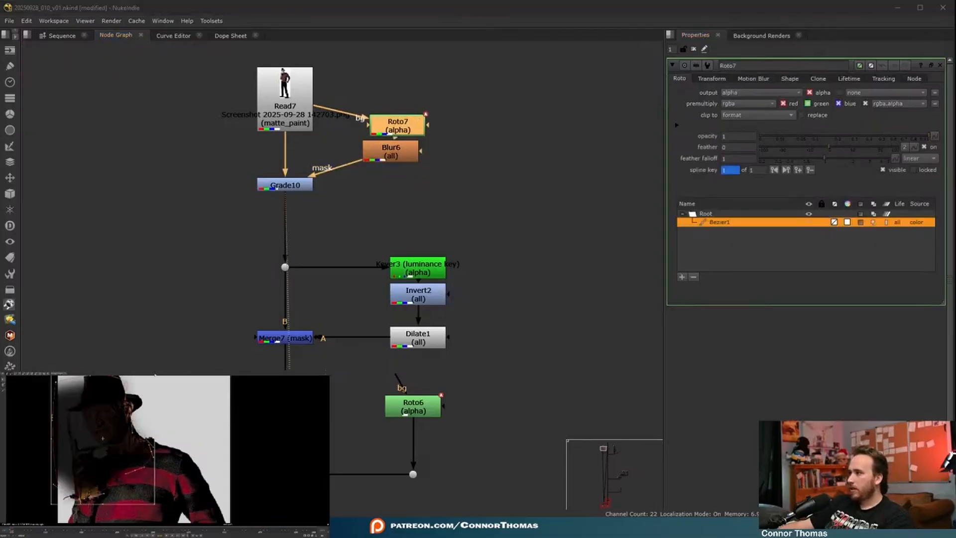
left_click(694, 49)
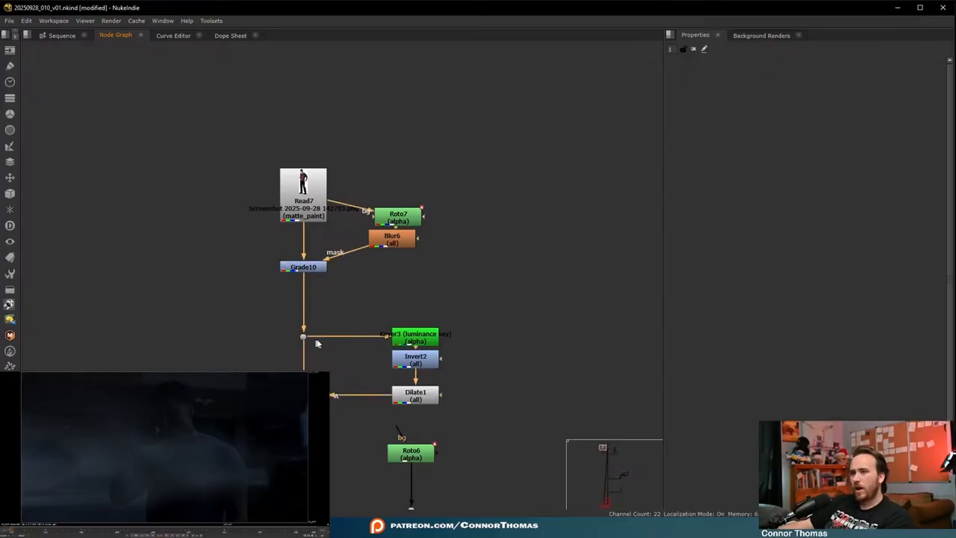
- Move the face Grade below the mask Merge, together with its Roto and Blur fed from that Merge
left_click_drag(309, 269, 460, 365)
middle_click_drag(547, 343, 519, 215)
left_click_drag(421, 235, 304, 326)
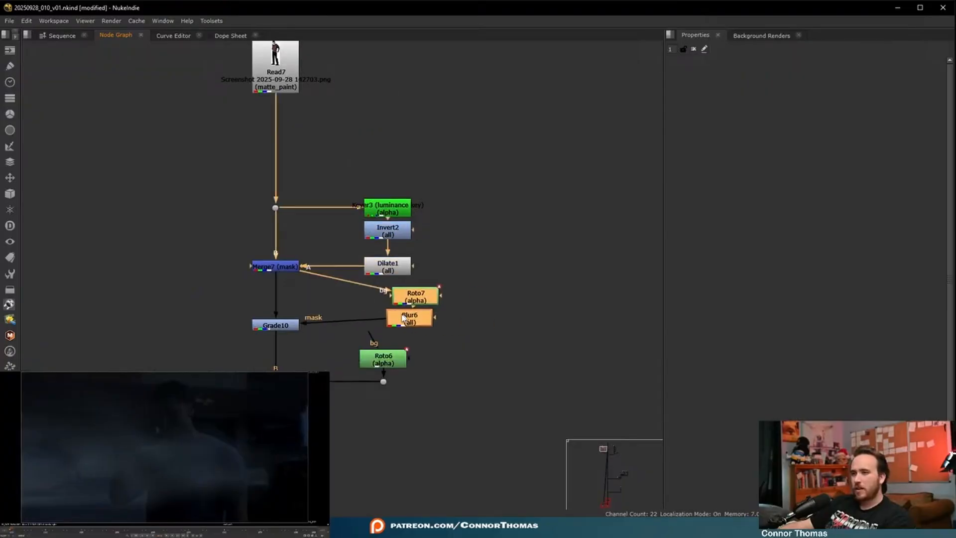
left_click_drag(401, 317, 379, 323)
left_click(488, 319)
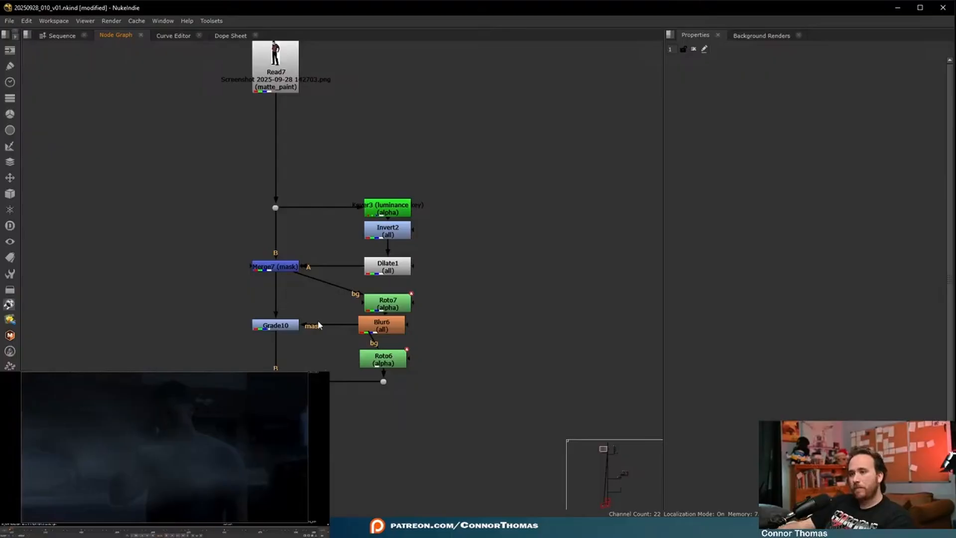
- Spread out the character branch to make room around the face Grade and its mask nodes
middle_click_drag(299, 137, 315, 208)
scroll(311, 227, "down", 3)
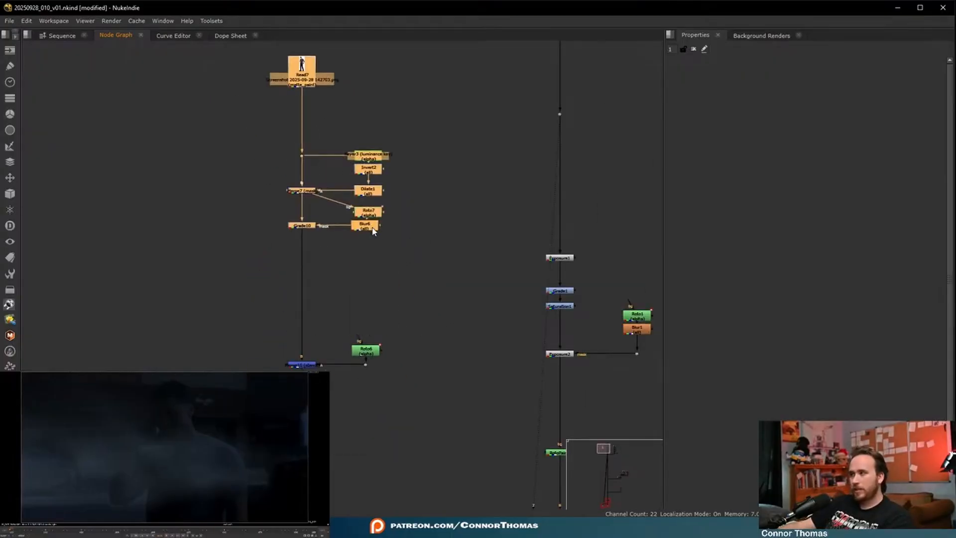
left_click_drag(373, 227, 372, 230)
left_click(385, 264)
middle_click_drag(425, 174, 416, 288)
left_click_drag(263, 248, 365, 266)
left_click(384, 312)
scroll(379, 318, "up", 4)
- Add a Merge below the Blur in the face Grade's mask branch and set its operation to stencil
left_click_drag(355, 334, 355, 292)
left_click_drag(353, 366, 350, 330)
key("m")
left_click_drag(421, 326, 345, 382)
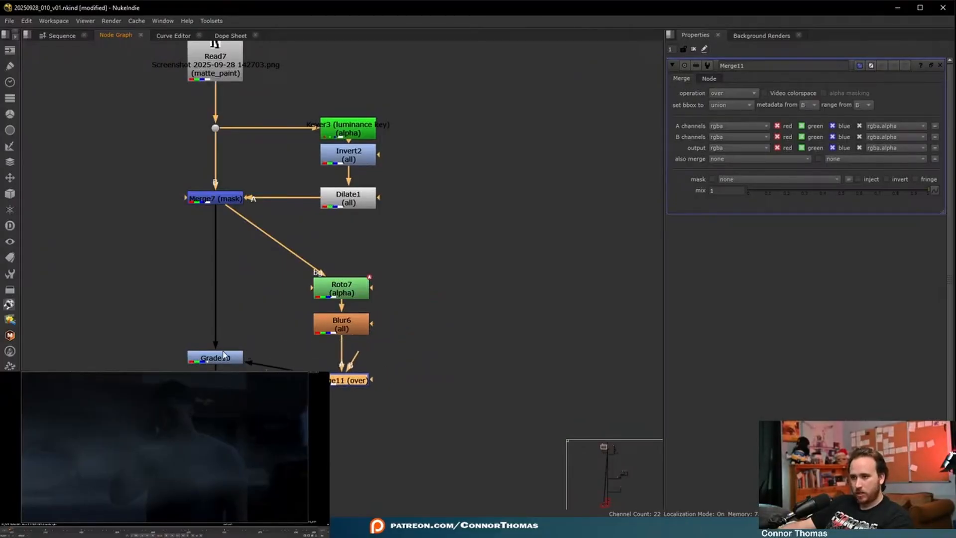
left_click(227, 363)
key("Delete")
left_click_drag(355, 381, 356, 404)
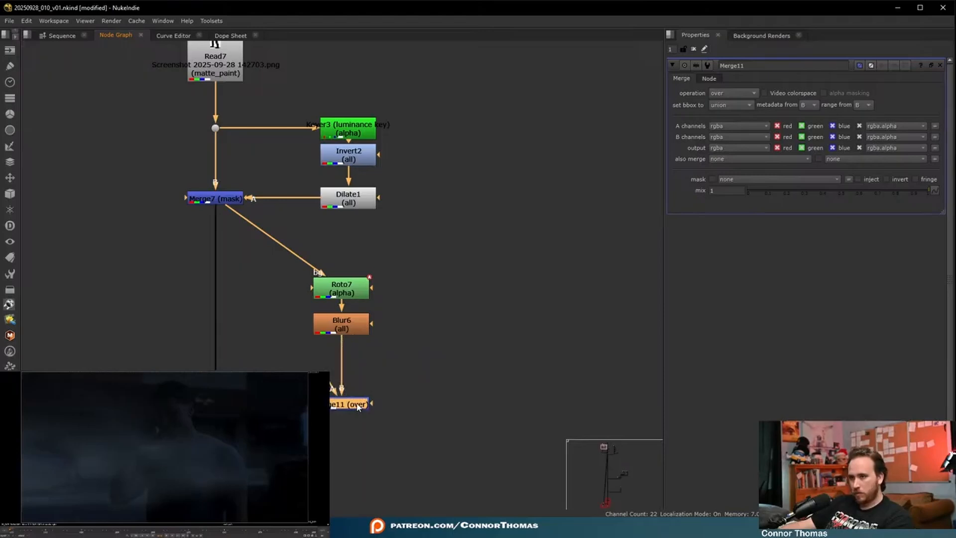
left_click(732, 93)
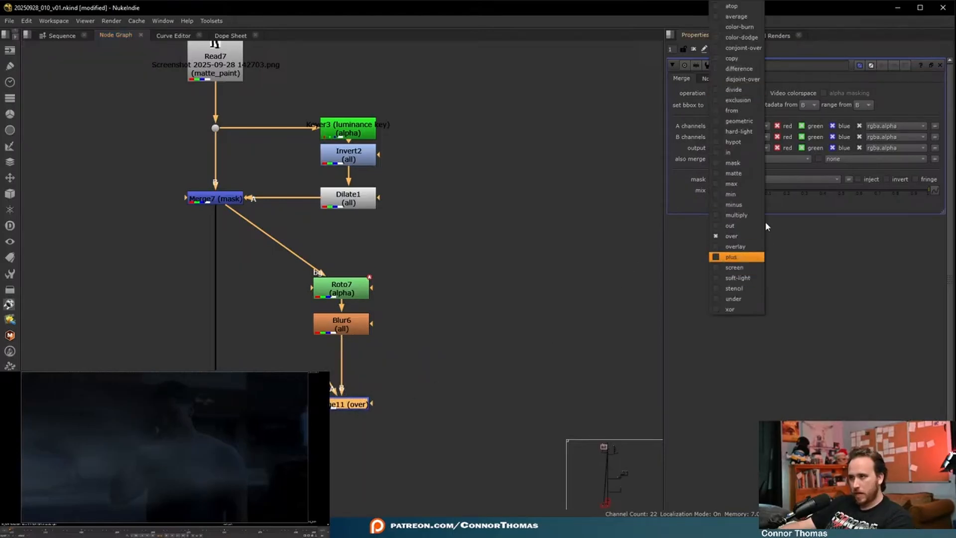
left_click(742, 288)
- Add a second Roto feeding the stencil Merge's A input and set its premultiply to rgba
key("o")
left_click_drag(392, 342, 335, 329)
left_click_drag(333, 387, 452, 355)
left_click(734, 94)
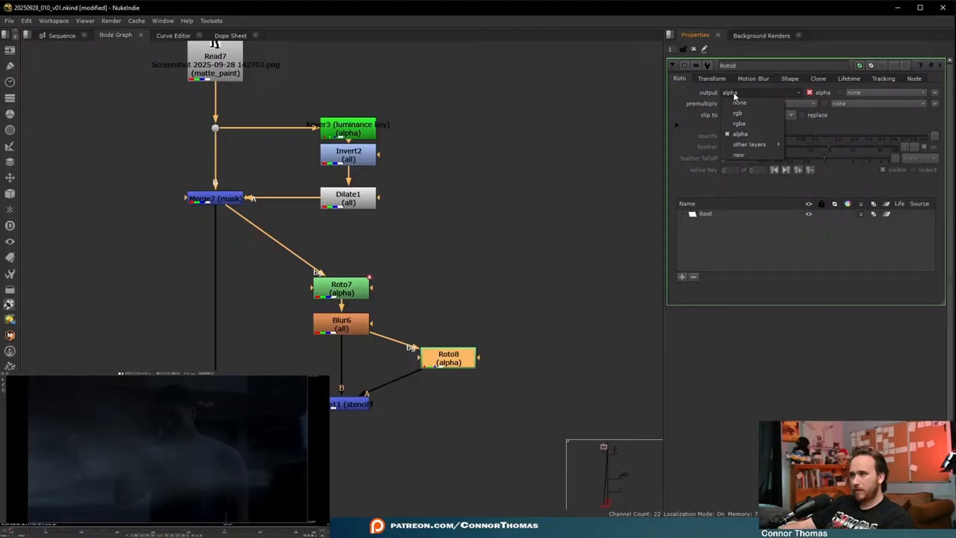
left_click(734, 94)
left_click(733, 104)
left_click(738, 134)
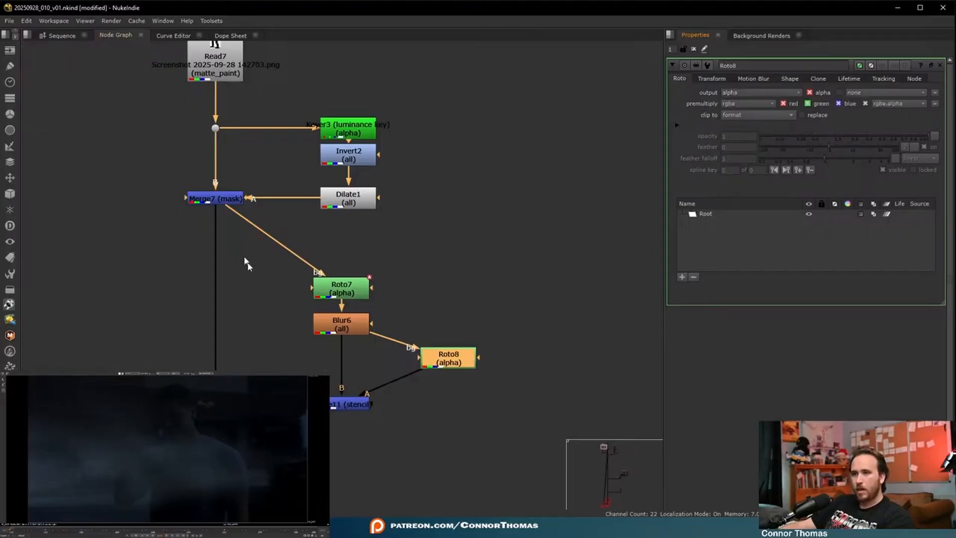
- View the original character image and draw Bezier shapes around the eyes in the new Roto
left_click(215, 128)
key("1")
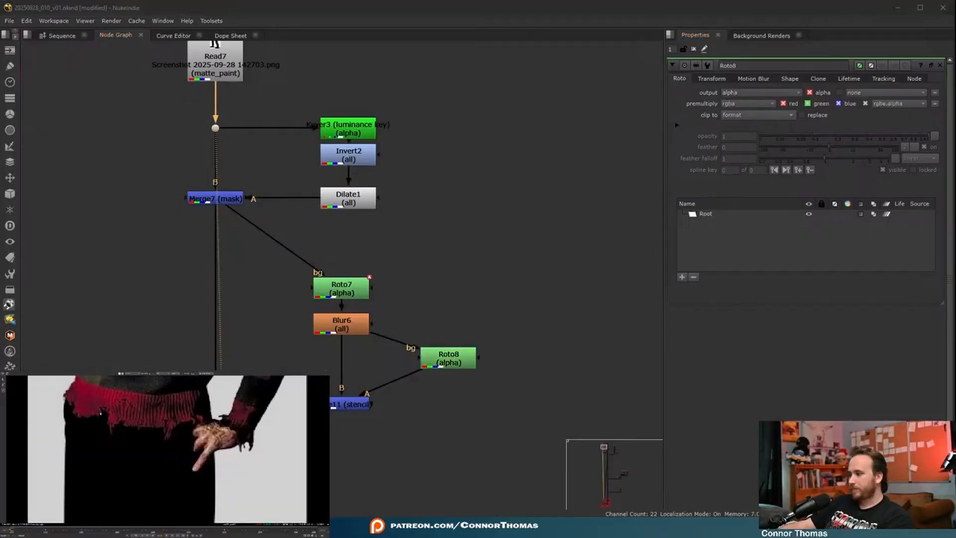
left_click(105, 402)
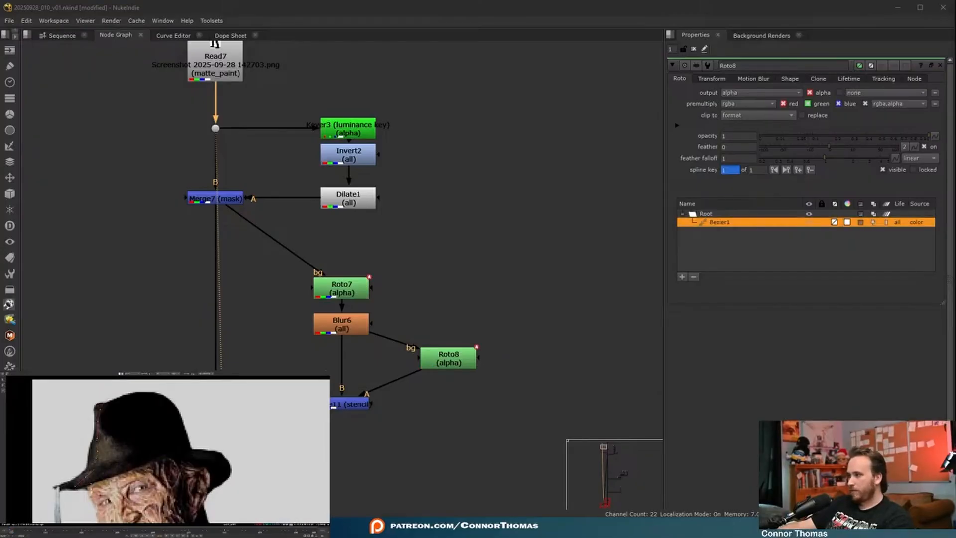
middle_click_drag(169, 478, 154, 417)
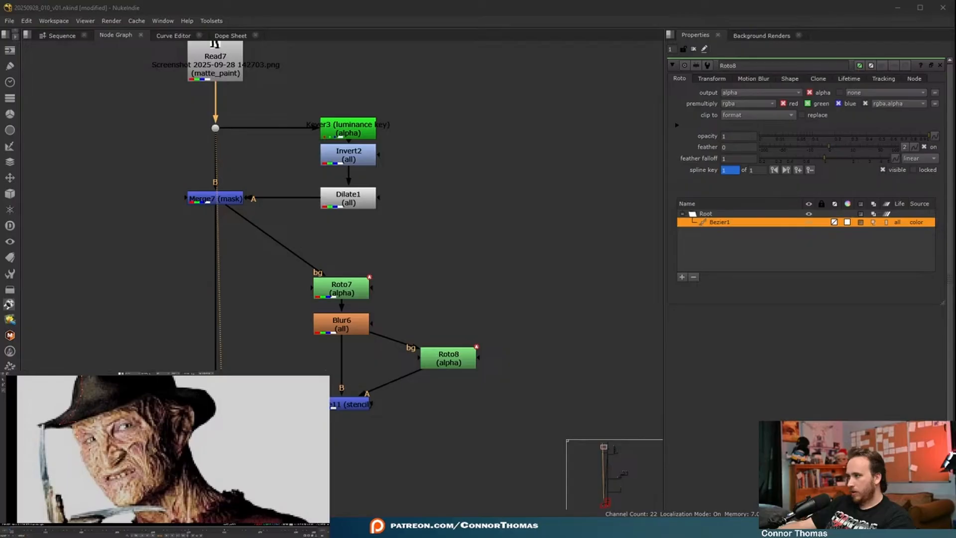
scroll(116, 426, "up", 6)
left_click(147, 421)
left_click(152, 443)
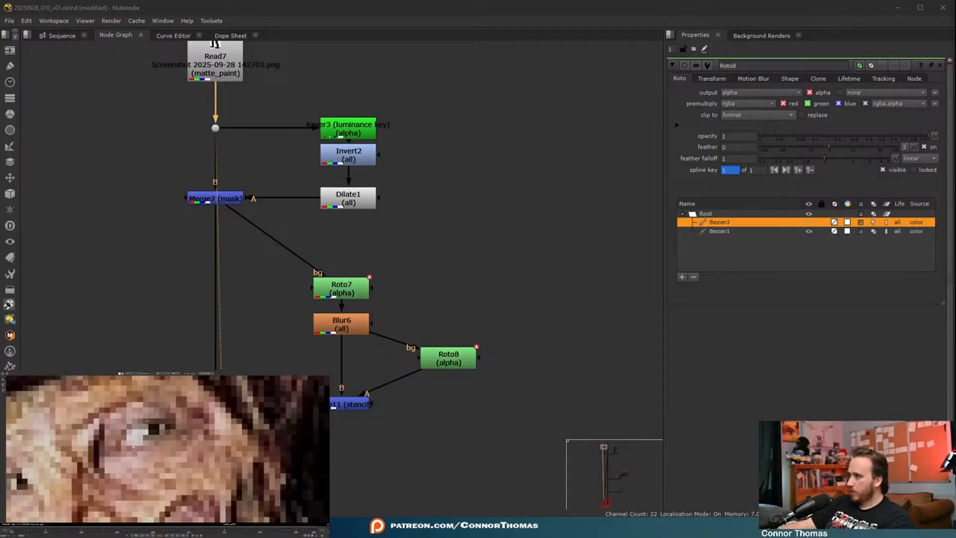
scroll(150, 427, "down", 5)
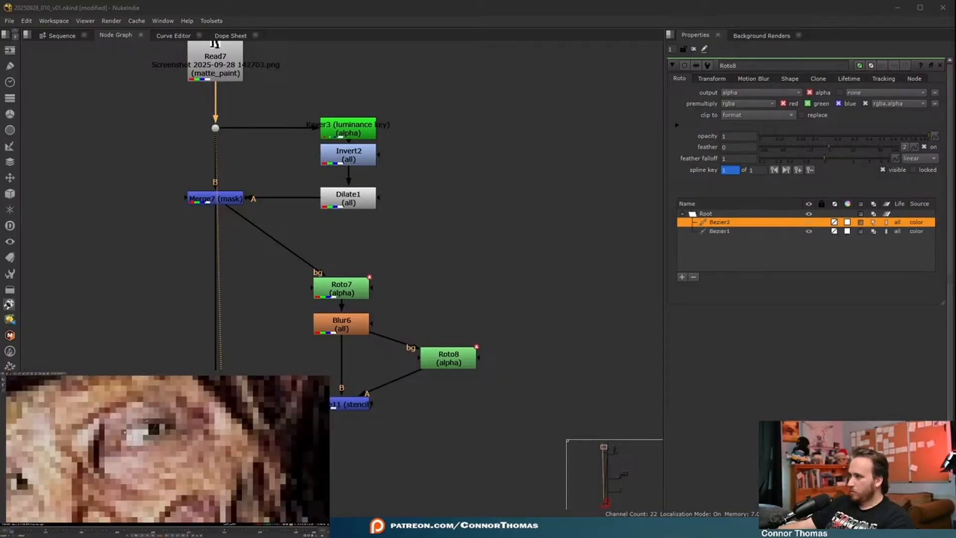
left_click(133, 436)
scroll(133, 435, "down", 1)
scroll(133, 435, "up", 2)
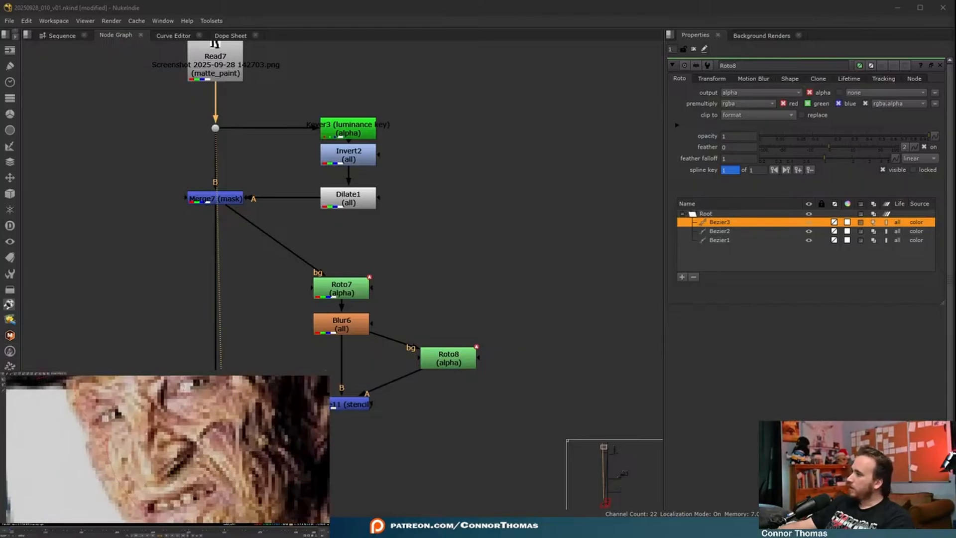
key("Escape")
left_click(147, 456)
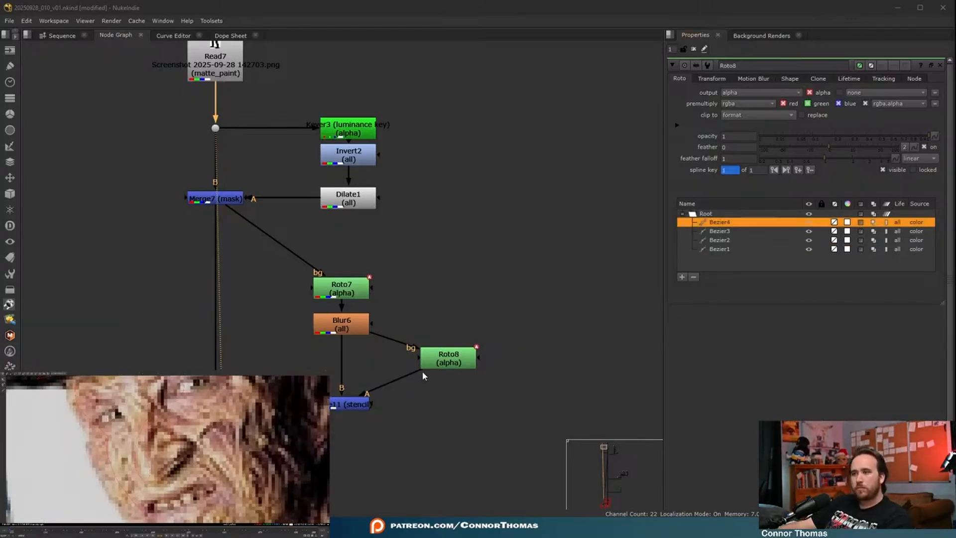
- Add a Blur of size 11 below the eye Roto to soften the stencil shapes
left_click(445, 367)
key("b")
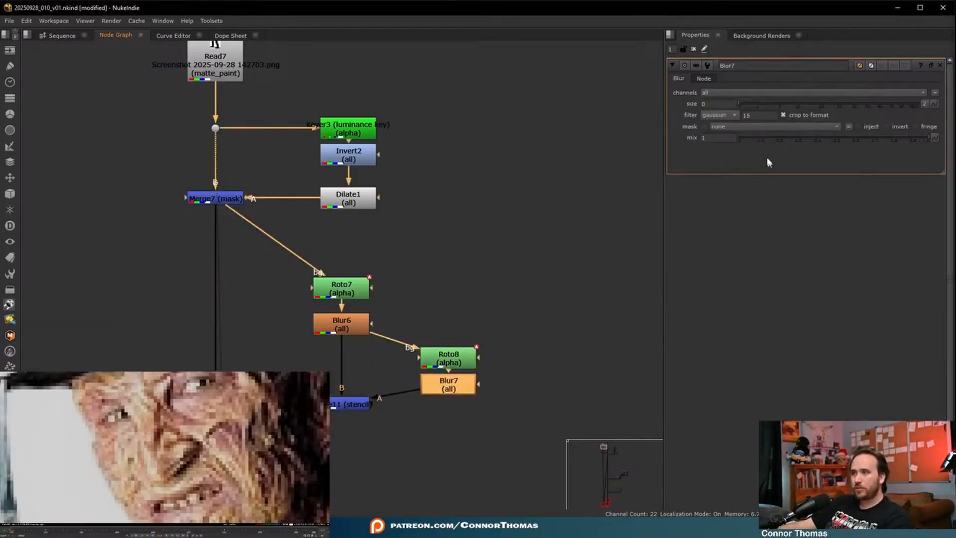
left_click(797, 103)
left_click(485, 246)
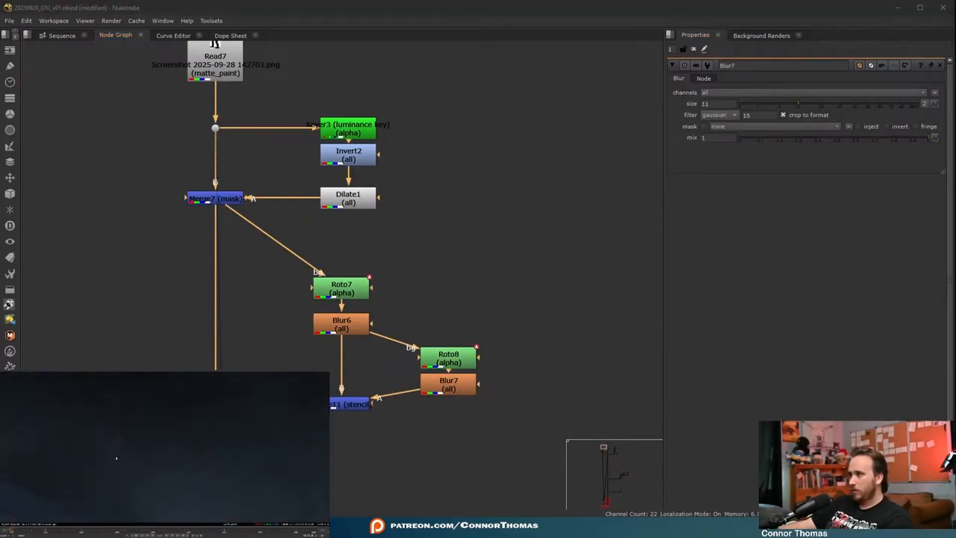
- Set the face Grade's mix to 0.49 and check the character in the composite
left_click(341, 405)
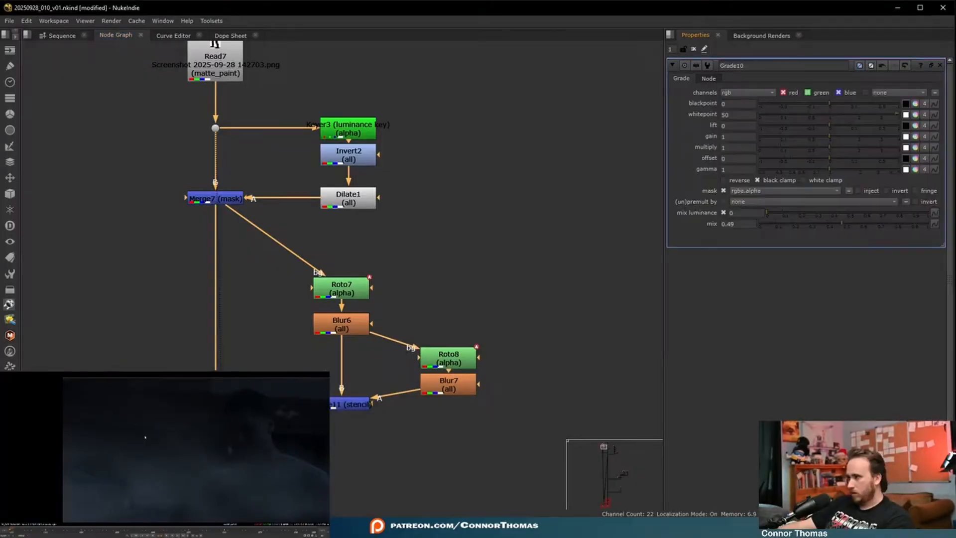
scroll(128, 458, "up", 5)
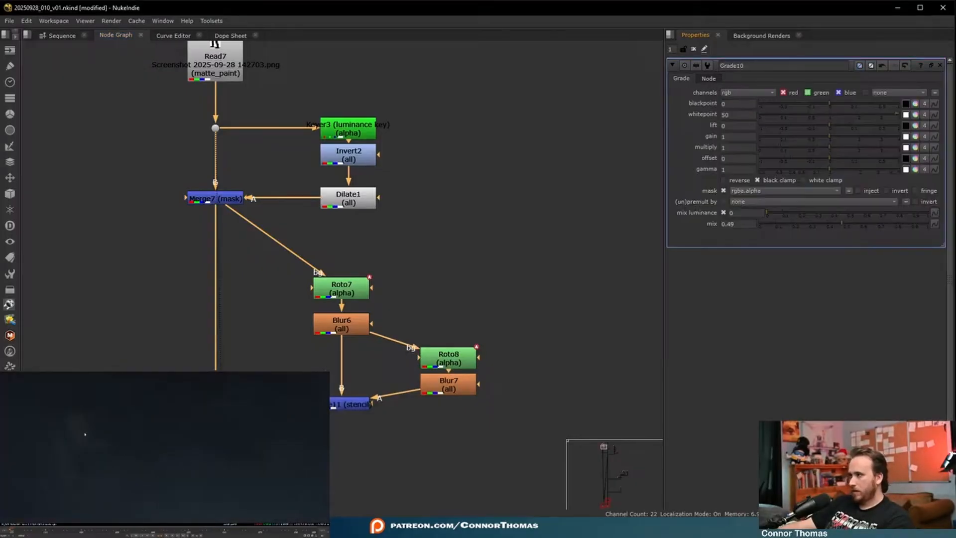
key("f")
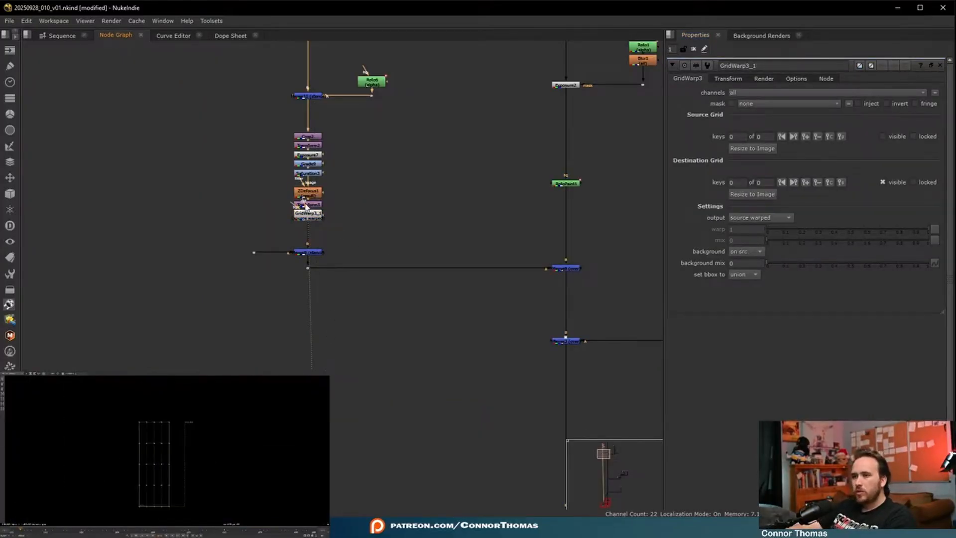
- Place the GridWarp directly below the character's stencil Merge and add a key on its destination grid
scroll(316, 224, "up", 3)
left_click_drag(307, 209, 306, 241)
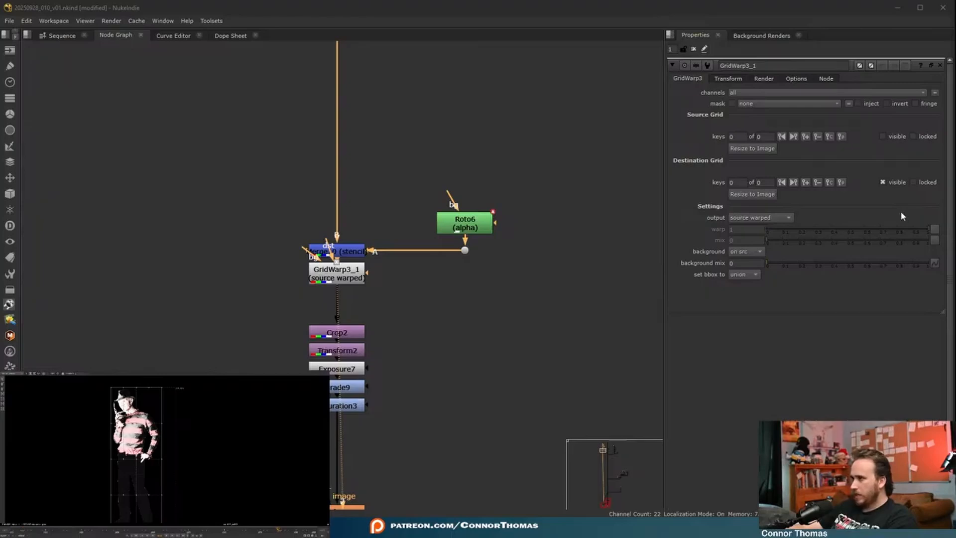
left_click(795, 183)
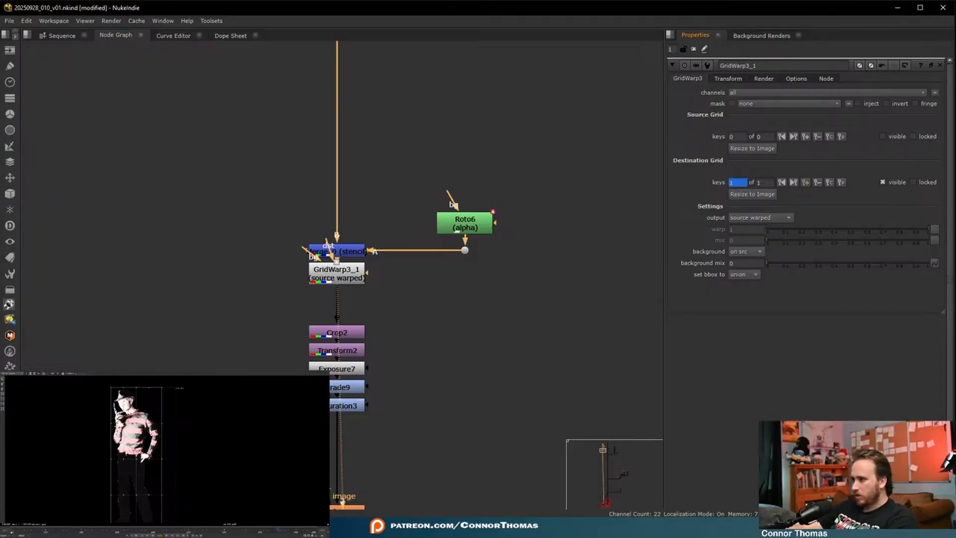
- Move to another frame and warp the character by adjusting the destination grid points, adding a second key
left_click(76, 532)
scroll(160, 404, "down", 2)
left_click_drag(169, 385, 143, 488)
scroll(147, 455, "up", 3)
left_click(218, 451)
left_click_drag(81, 388, 207, 465)
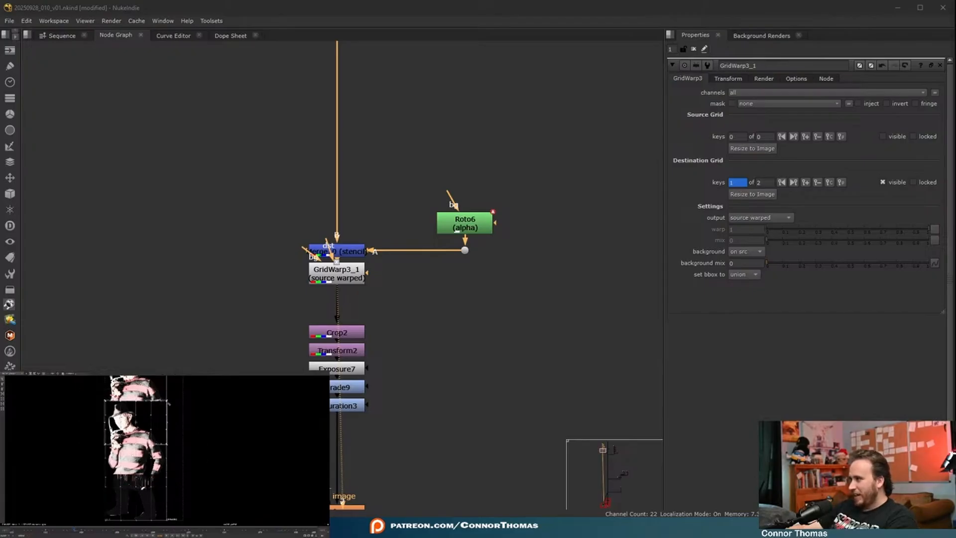
- Reshape the destination grid further around the character and add a third key while viewing the composite
left_click_drag(169, 399, 159, 388)
left_click_drag(136, 423, 123, 444)
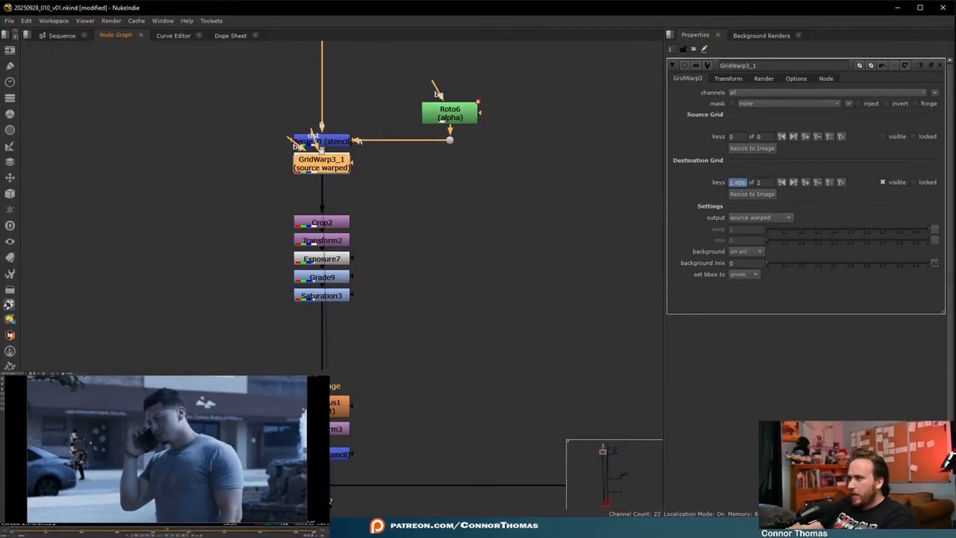
left_click_drag(49, 431, 92, 446)
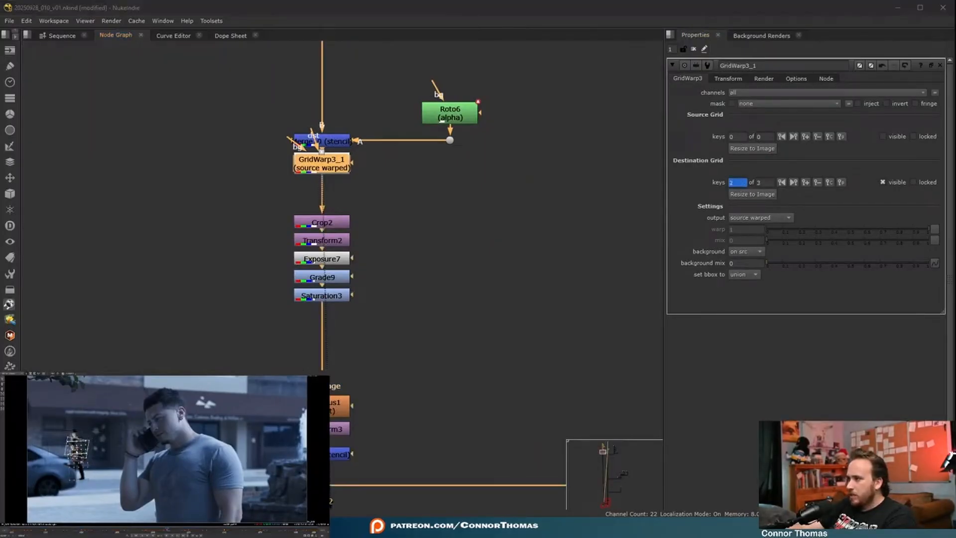
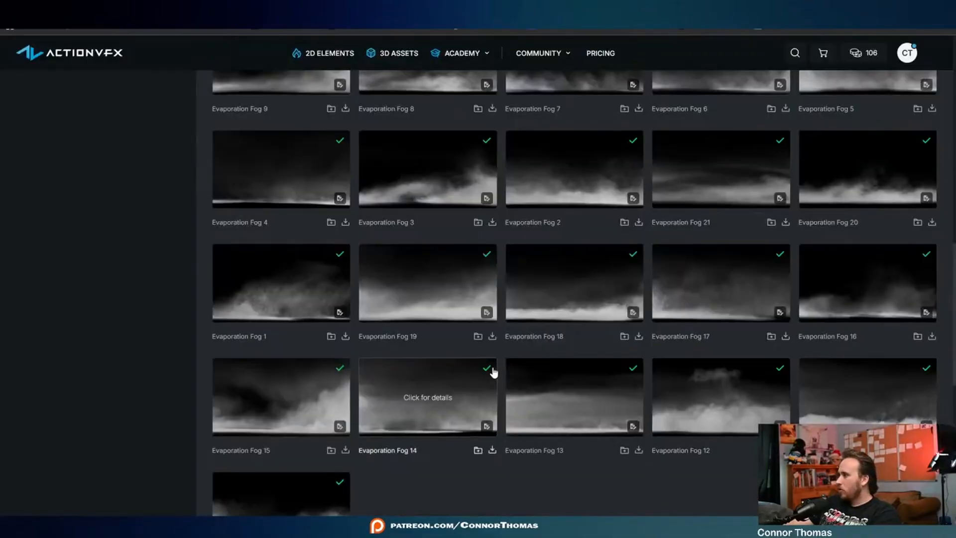
- Set the fog clip's input transform to Output - Rec.709 and merge the clip over the main comp line
scroll(548, 398, "down", 3)
scroll(626, 424, "up", 2)
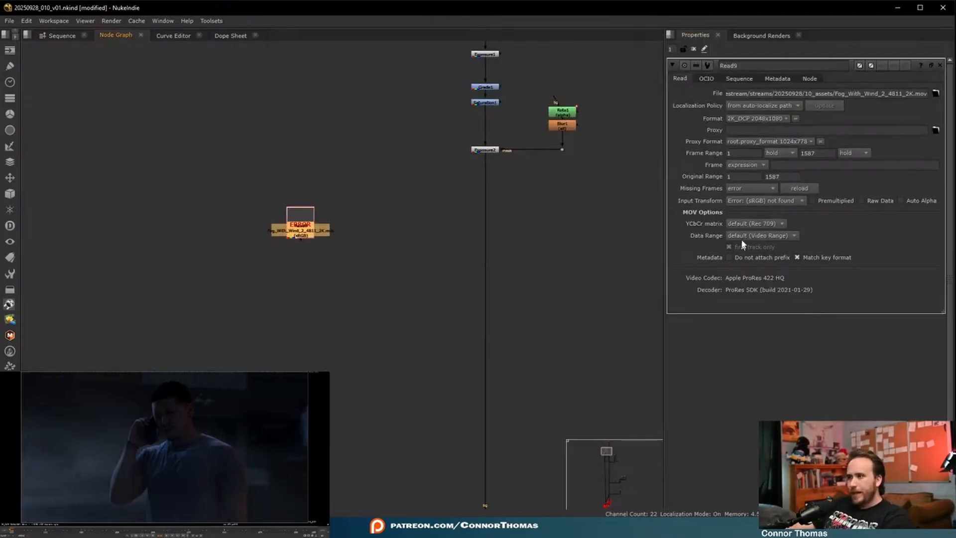
left_click(761, 200)
mouse_move(796, 369)
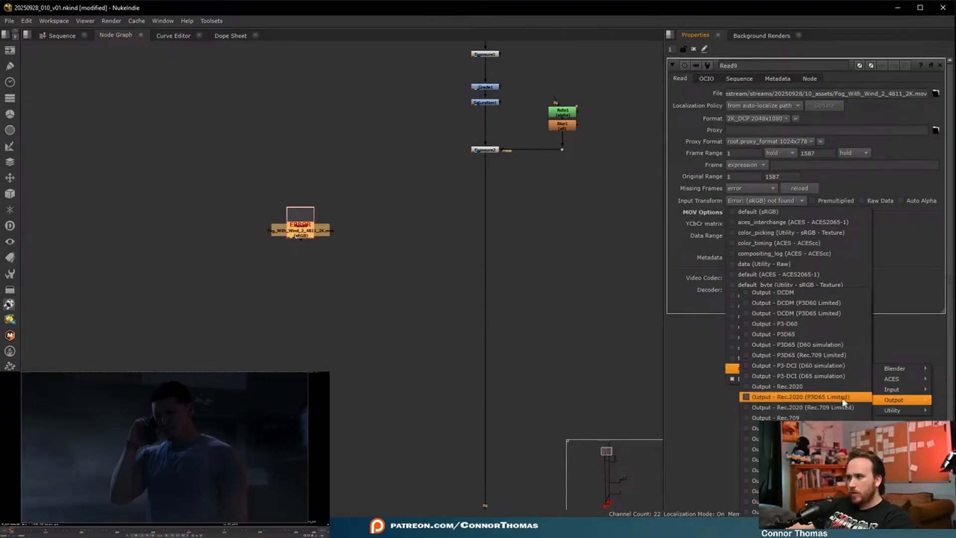
left_click(842, 401)
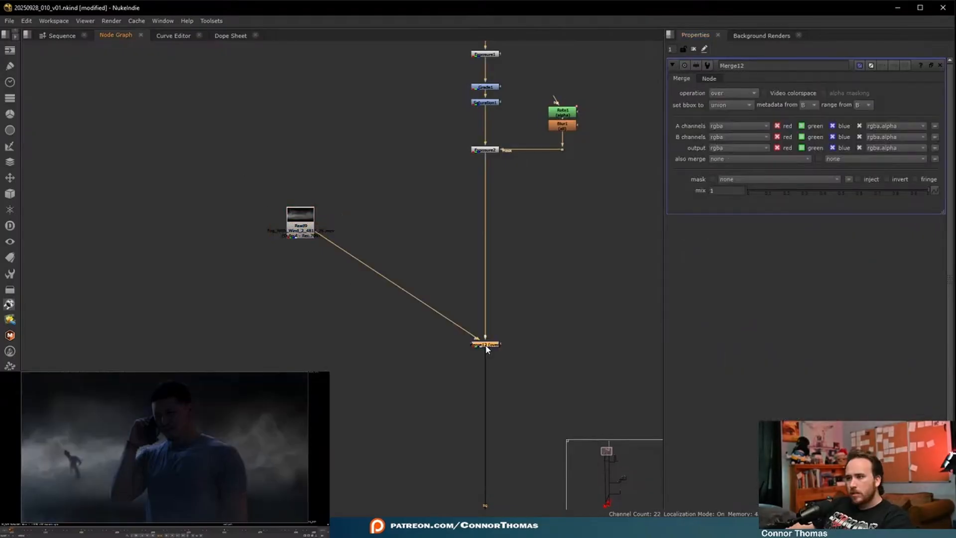
- Add a Transform below the fog clip, scaling it to 0.492 wide and 0.41 high with translate x -761, y -20
left_click(290, 209)
key("t")
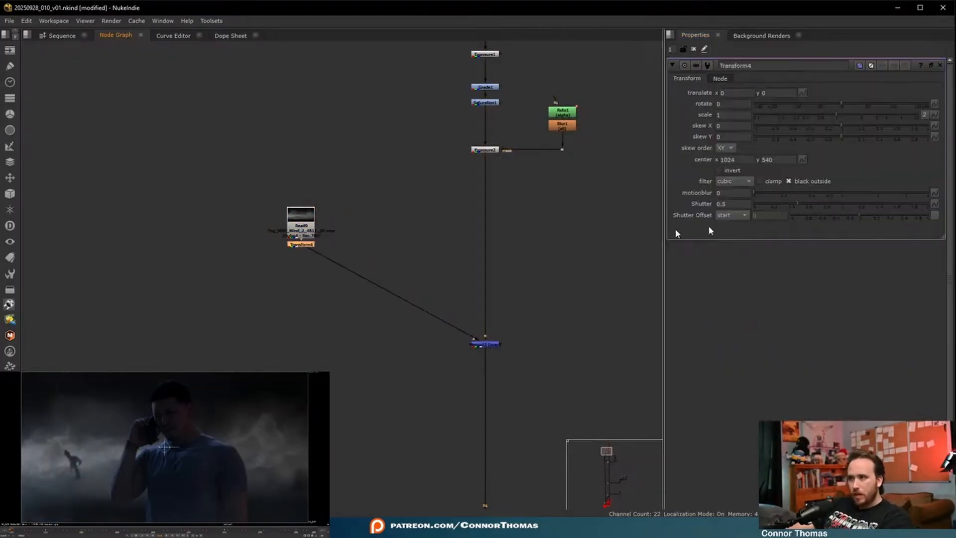
left_click(803, 116)
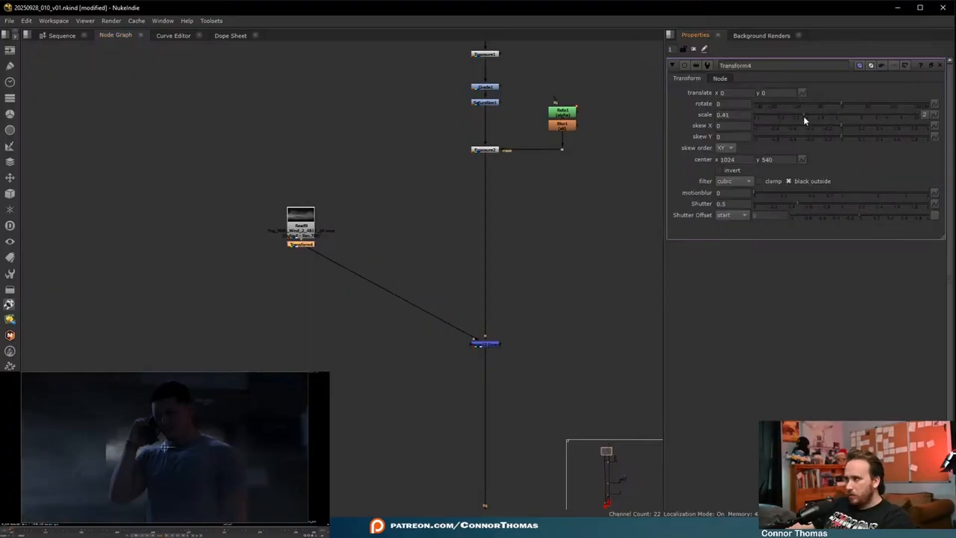
left_click_drag(164, 448, 63, 449)
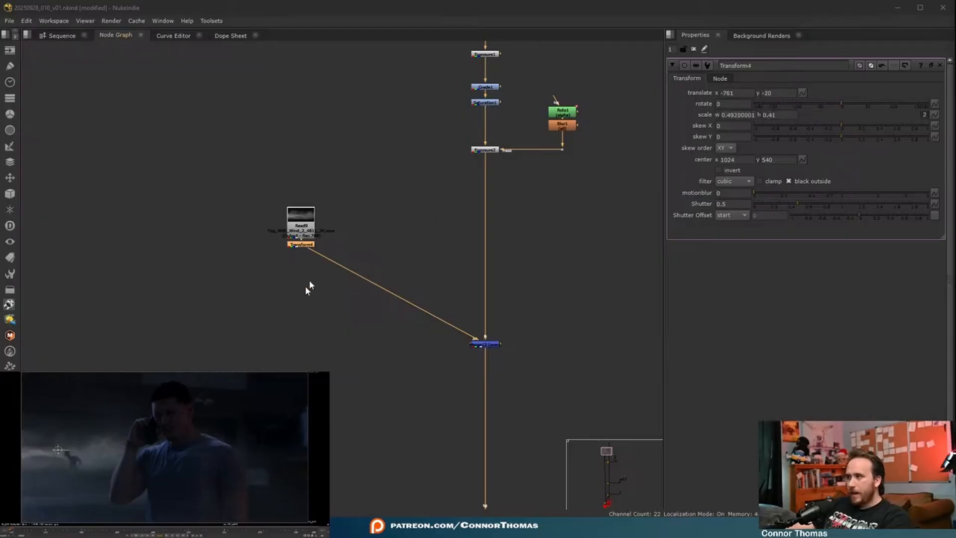
- Insert a luminance Keyer between the fog clip and its Transform, and inspect the keyed fog
left_click_drag(301, 216, 301, 167)
key("Tab")
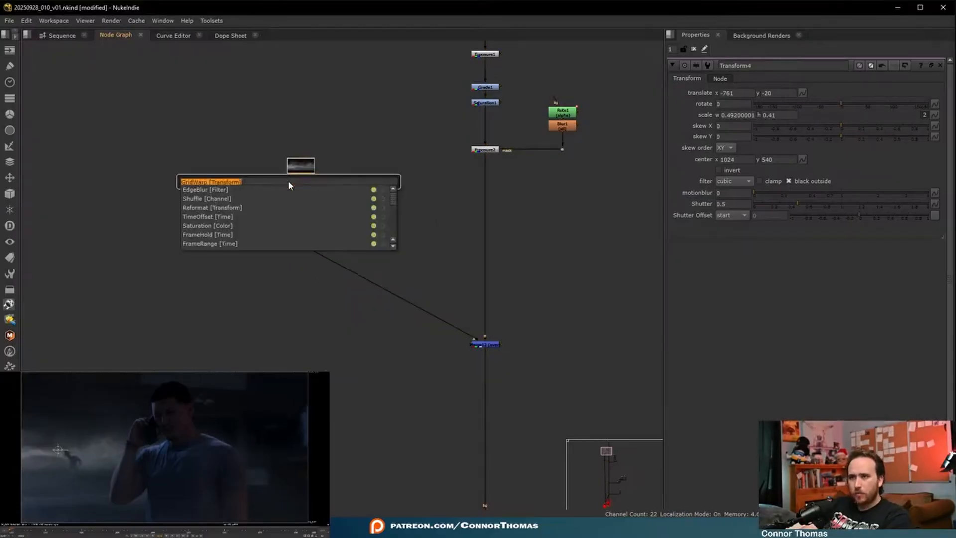
type("keyer")
key("Return")
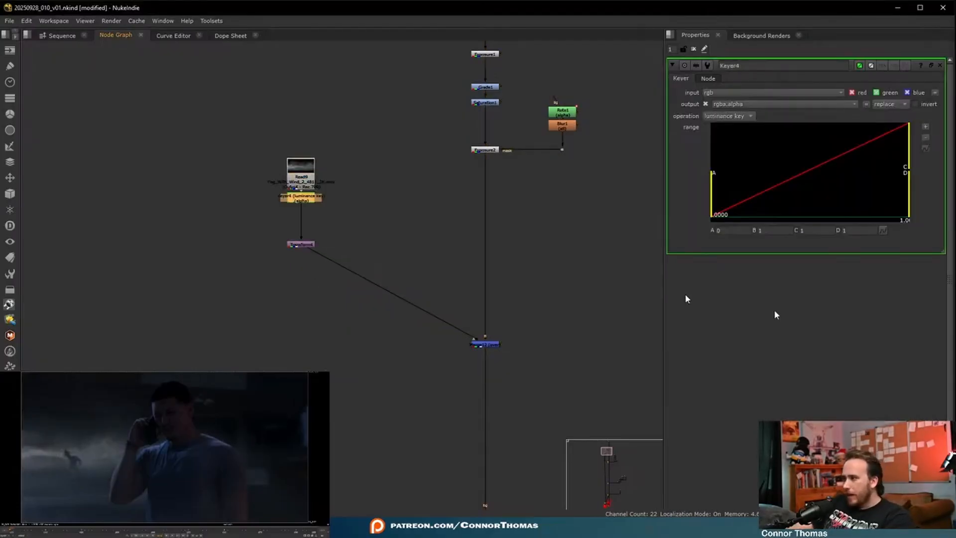
left_click_drag(715, 191, 827, 187)
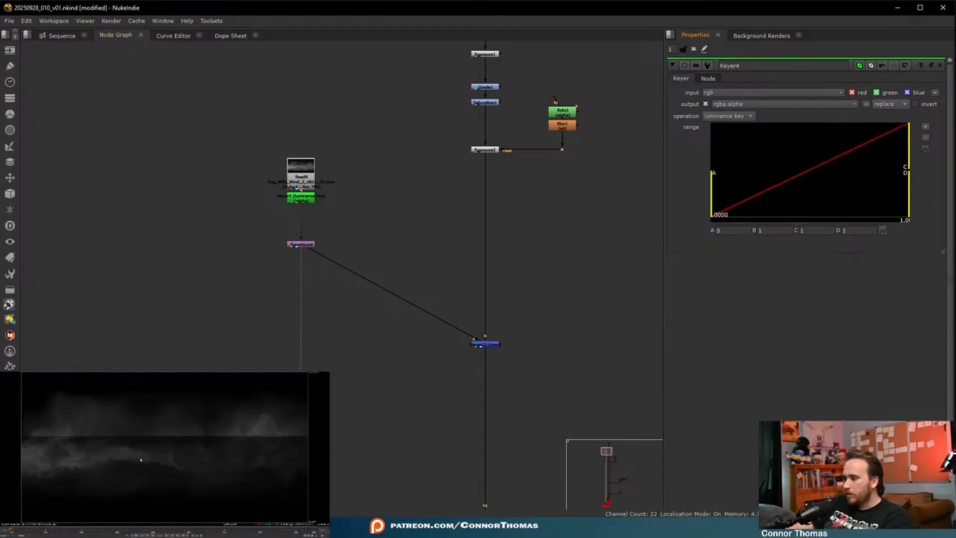
scroll(286, 215, "up", 5)
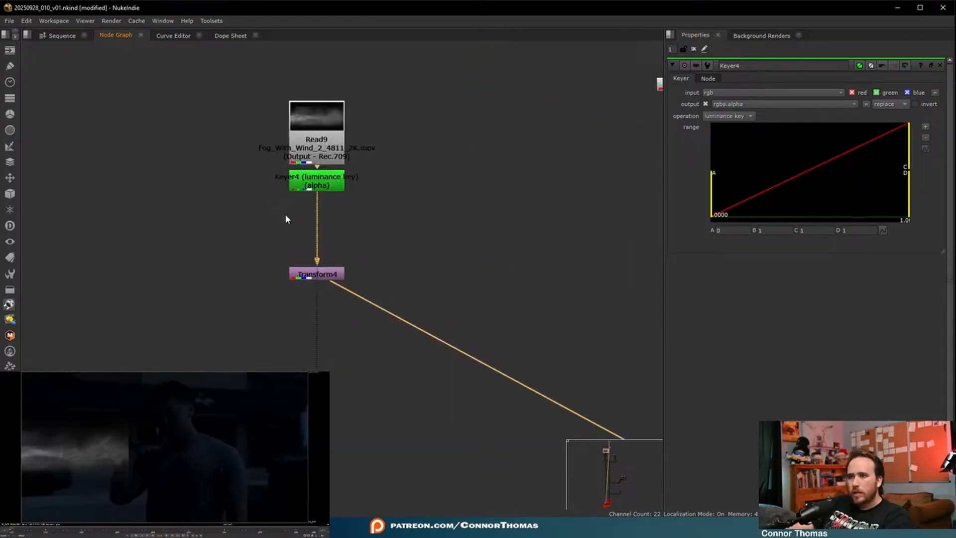
- Move the fog's Transform down and insert a Merge between the Keyer and the Transform
left_click(328, 277)
left_click_drag(328, 277, 327, 299)
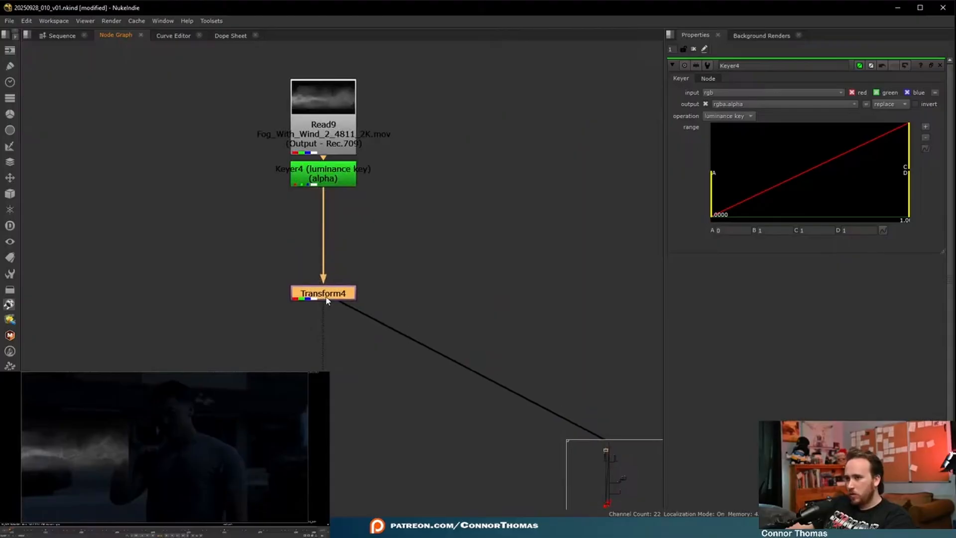
left_click(335, 185)
key("m")
left_click_drag(413, 181, 320, 266)
key("shift+x")
- Draw a closed Roto shape around the fog and feed it into the A input of the new Merge
left_click(235, 226)
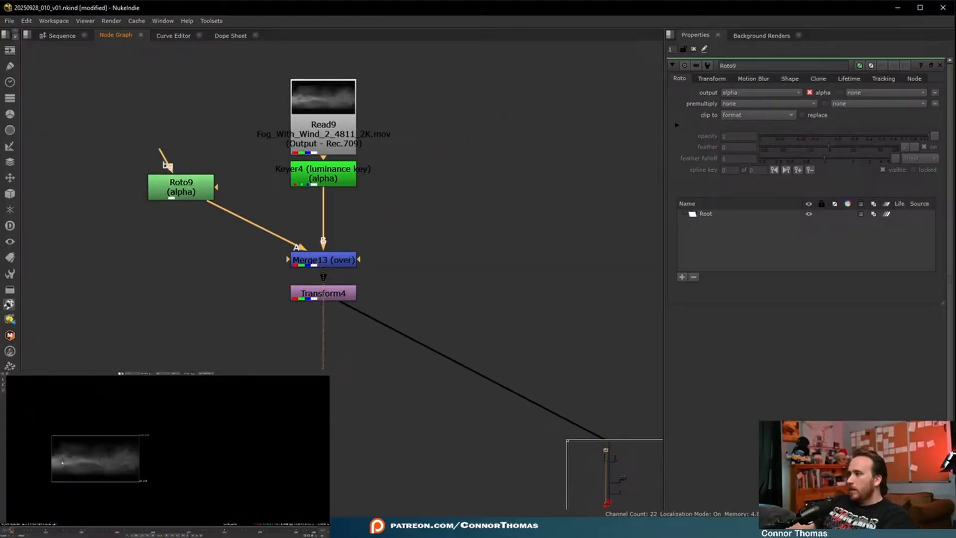
scroll(56, 460, "up", 3)
left_click_drag(81, 426, 48, 457)
left_click(47, 471)
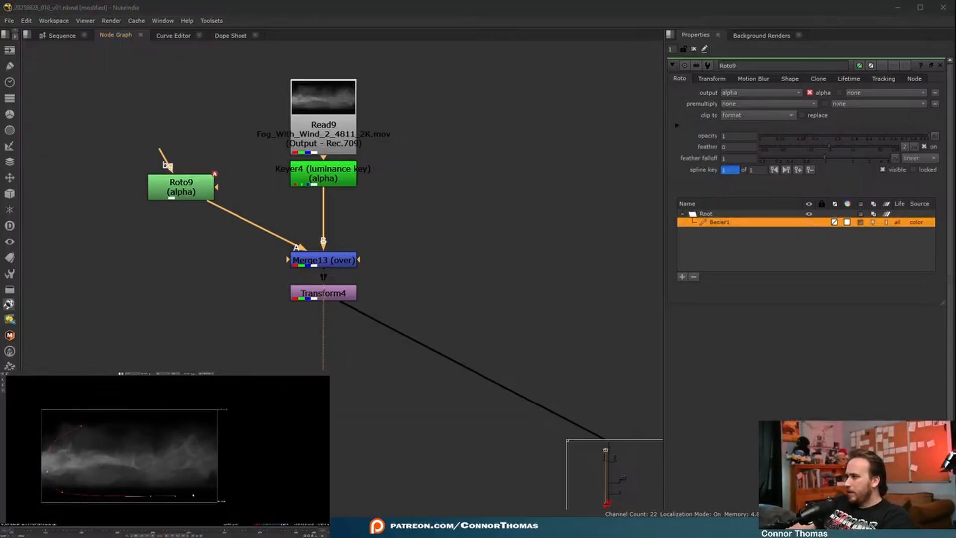
left_click_drag(193, 432, 177, 424)
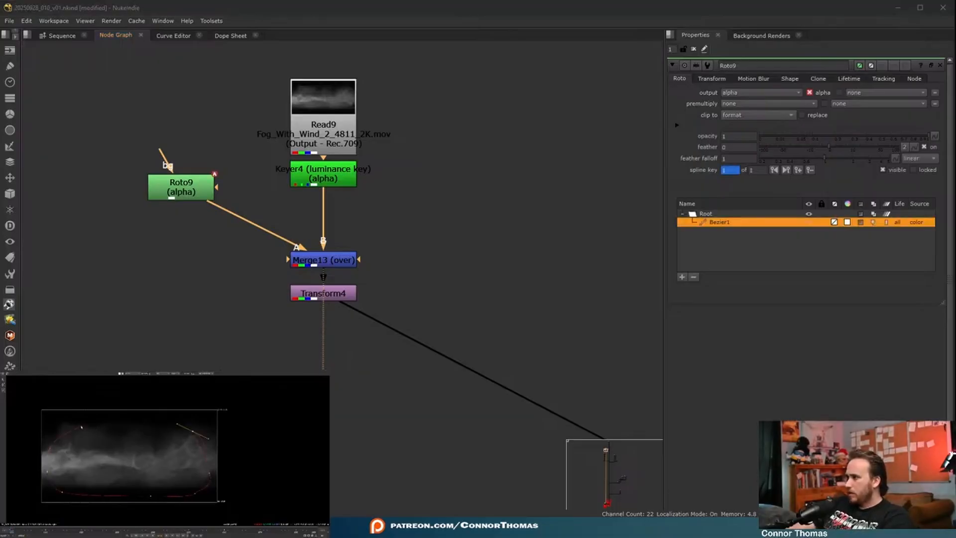
- Soften the Roto with a large Blur and set the operation of the fog's new Merge to mask
key("b")
left_click_drag(759, 106, 919, 105)
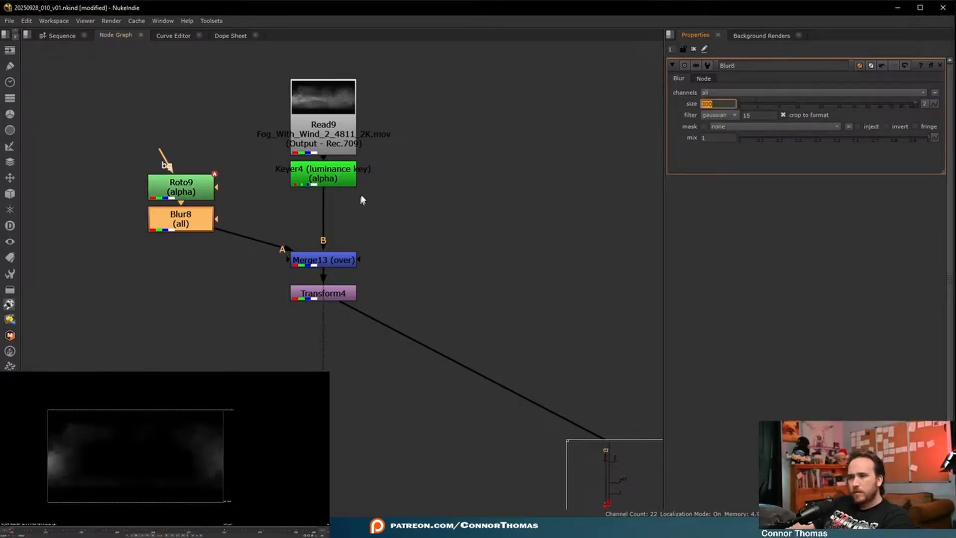
left_click(345, 265)
left_click(732, 94)
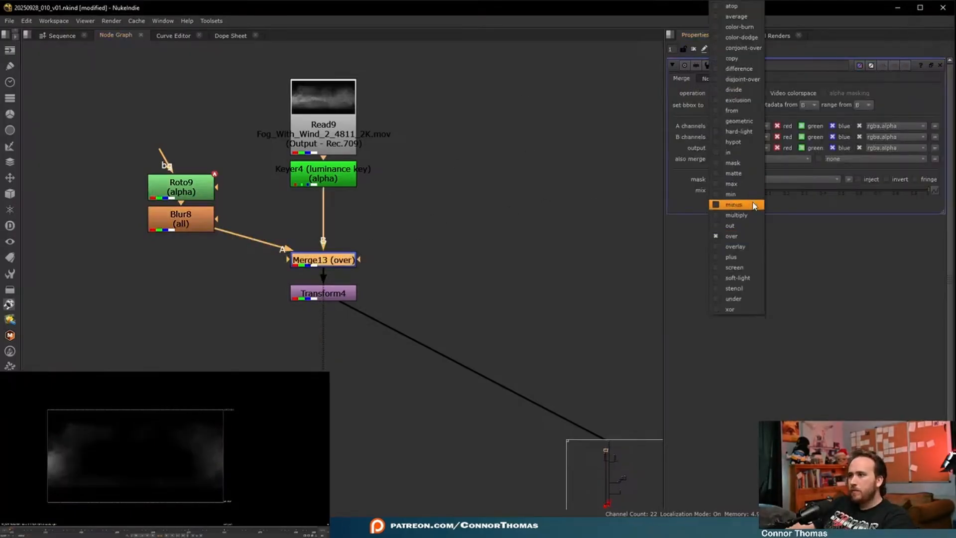
left_click(733, 167)
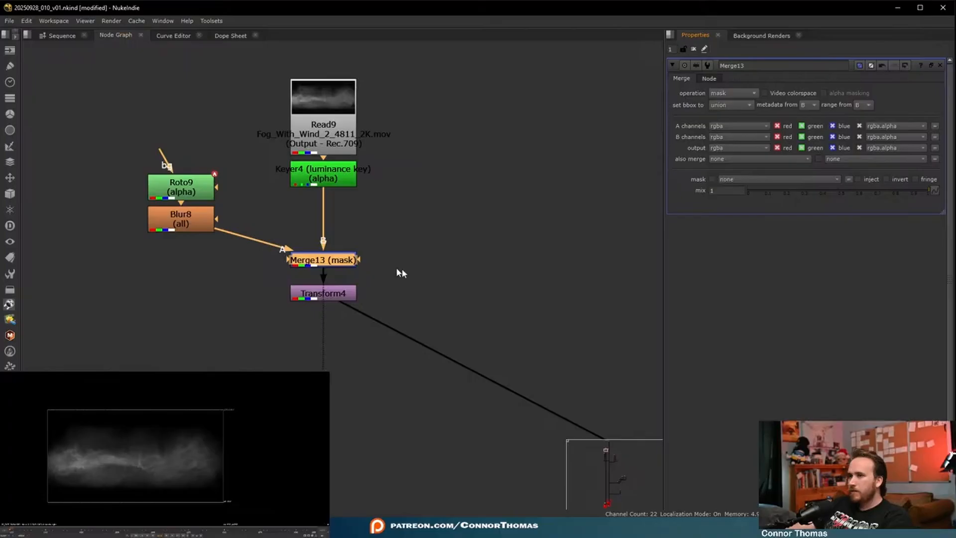
- Narrow the fog's Roto shape horizontally so its sides sit inside the frame edges, and close its properties
left_click(211, 195)
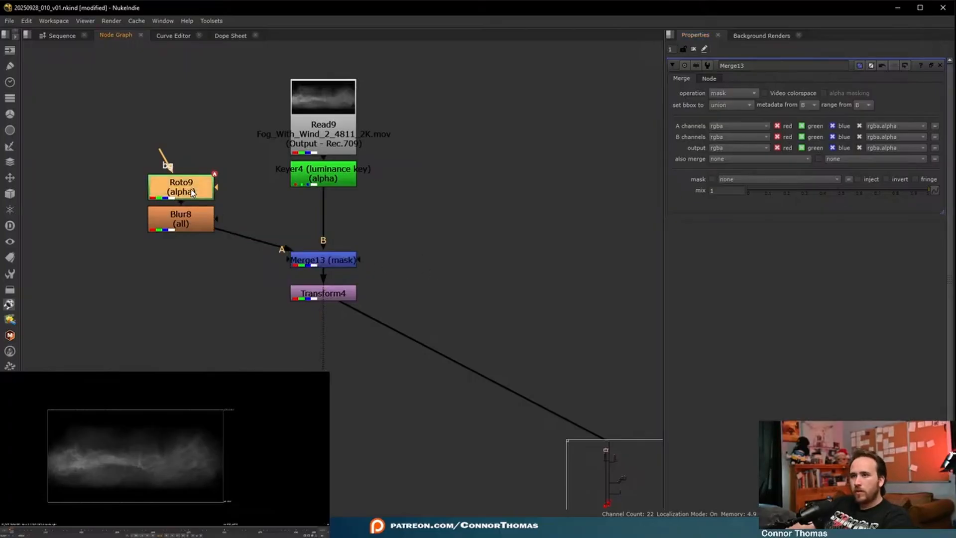
left_click_drag(211, 195, 223, 196)
left_click(52, 456)
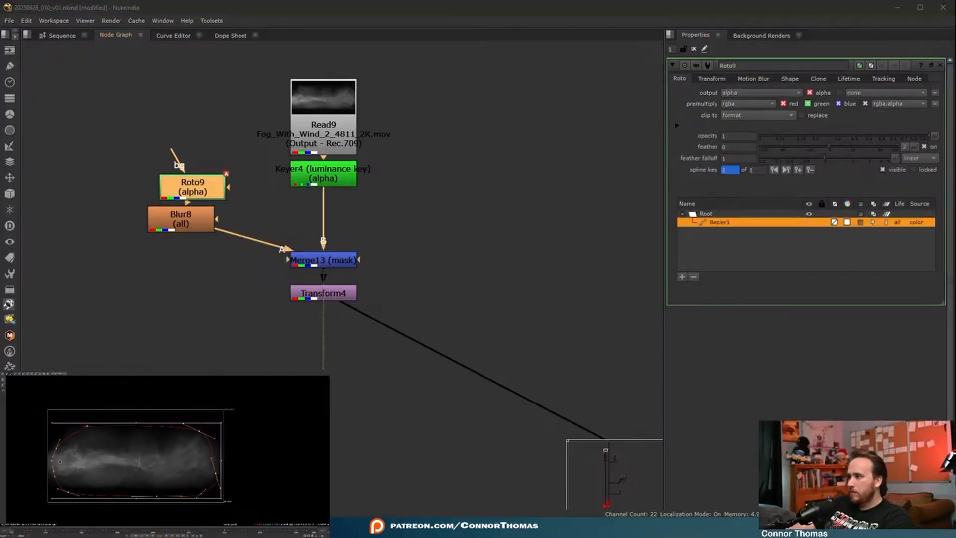
left_click_drag(52, 462, 65, 461)
left_click(694, 49)
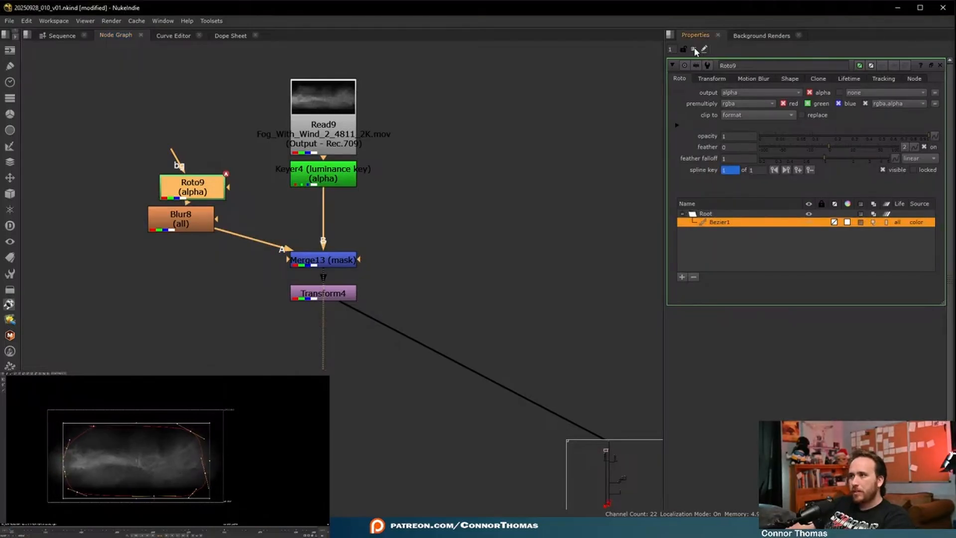
left_click(695, 49)
- View the composite further down the node tree to examine the fog around the background character
scroll(448, 339, "down", 8)
middle_click_drag(449, 339, 458, 95)
middle_click_drag(474, 488, 521, 182)
left_click(441, 225)
key("1")
middle_click_drag(536, 320, 524, 130)
scroll(502, 288, "down", 5)
left_click_drag(426, 396, 462, 411)
key("1")
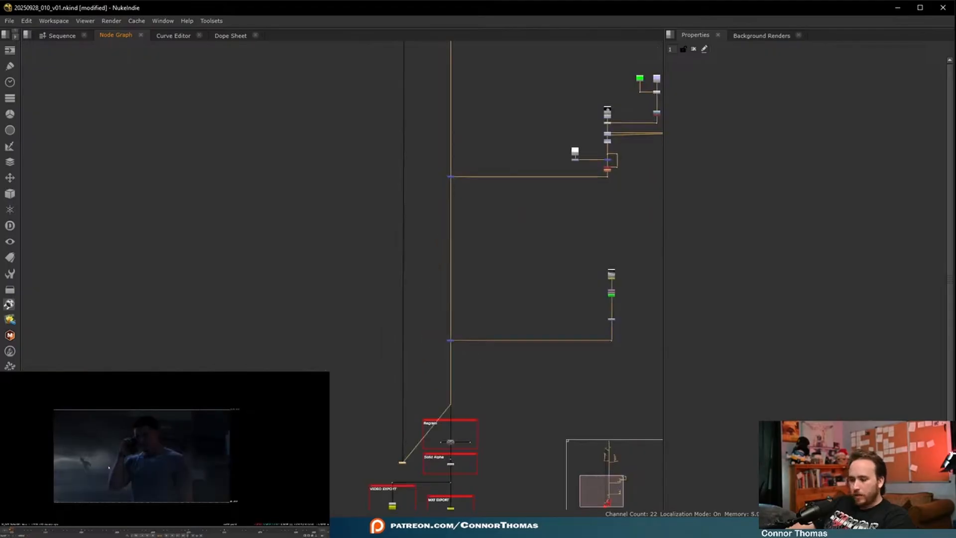
key("f")
left_click(606, 454)
- Rearrange the fog clip, Keyer, Roto and Blur nodes to make room above the mask Merge
scroll(352, 241, "up", 7)
left_click_drag(384, 177, 384, 140)
left_click_drag(370, 193, 369, 151)
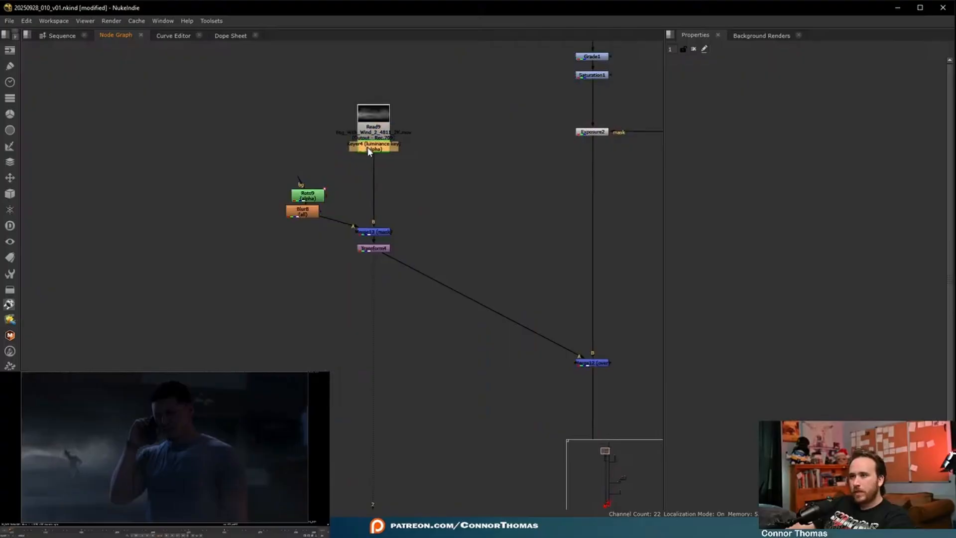
left_click_drag(309, 215, 315, 236)
left_click_drag(315, 195, 315, 211)
- Add a Grade between the fog's Keyer and the mask Merge
left_click_drag(374, 149, 375, 196)
key("g")
left_click(390, 209)
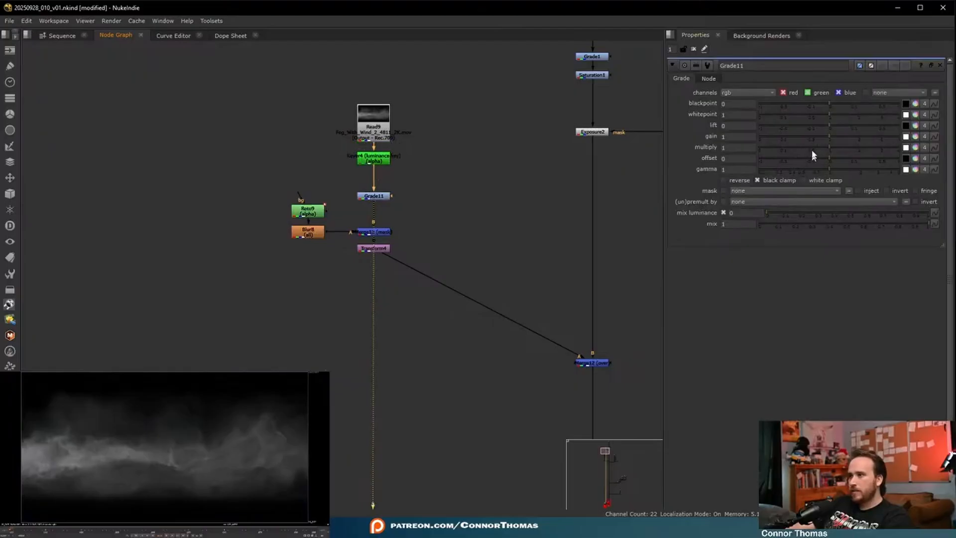
- Disable the fog's Grade and sample its whitepoint from the bright fog near the frame's left edge
left_click(376, 199)
key("d")
left_click(906, 115)
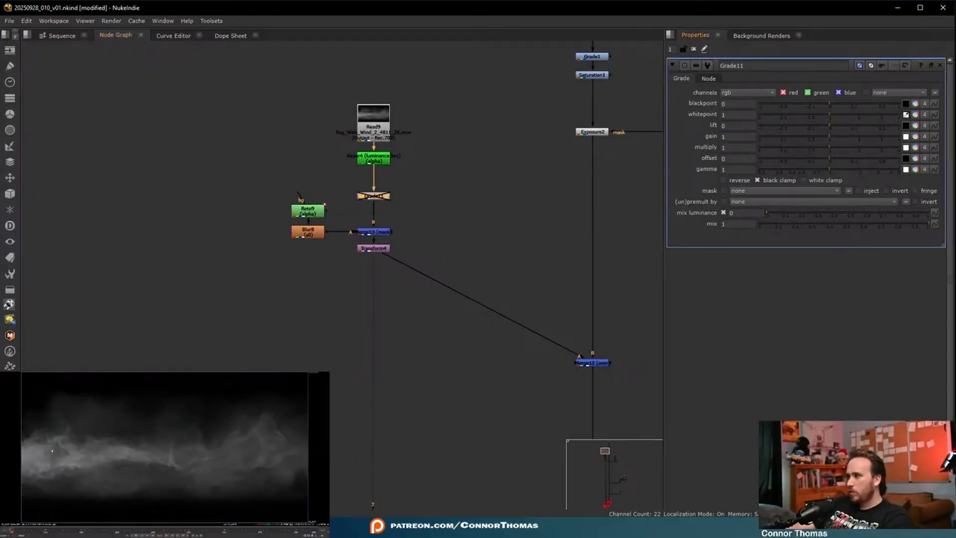
left_click(67, 461, "ctrl")
left_click_drag(67, 461, 64, 459, "ctrl")
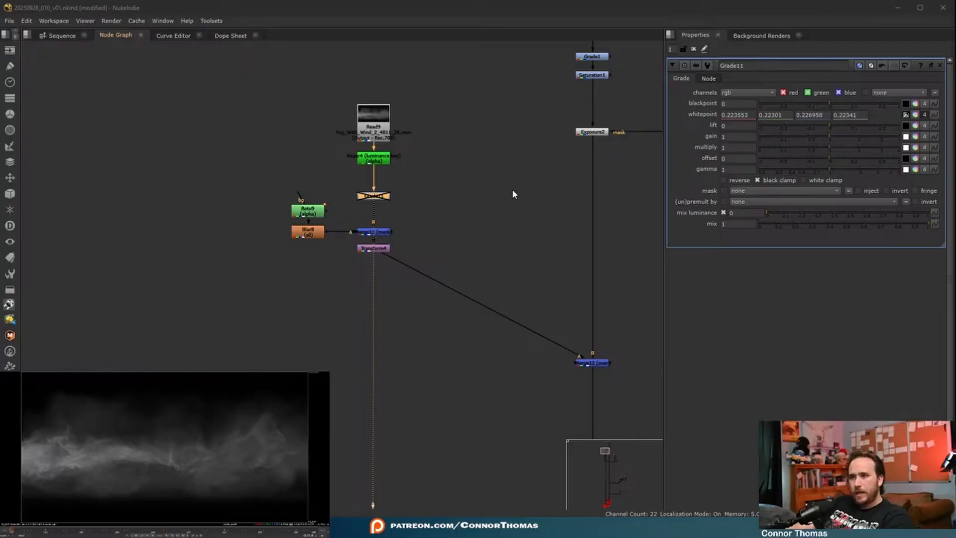
- View the darkened plate at Exposure2 and sample the fog Grade's gain from the plate's lower-left area
middle_click_drag(510, 198, 427, 240)
left_click(483, 187)
left_click(508, 173)
key("1")
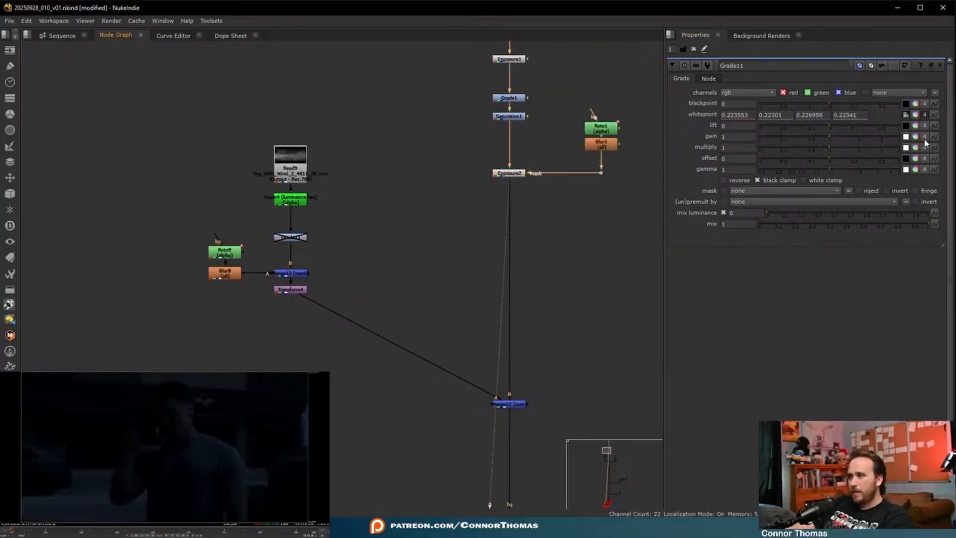
left_click(906, 137)
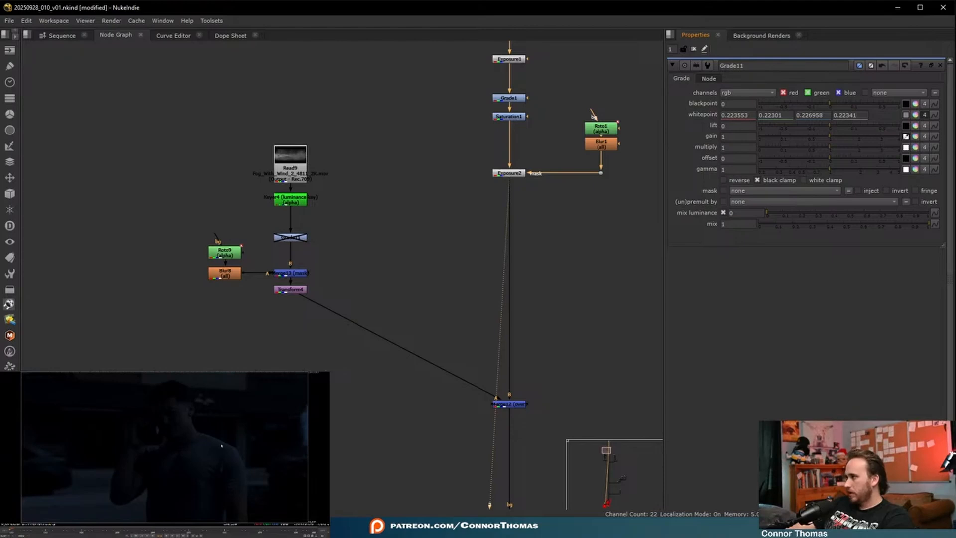
left_click_drag(70, 509, 55, 514, "ctrl")
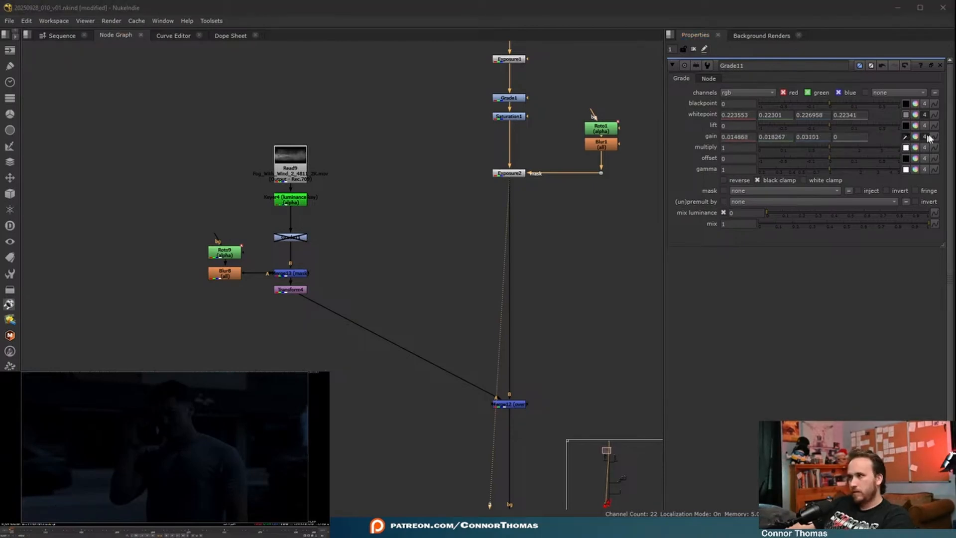
left_click(906, 136)
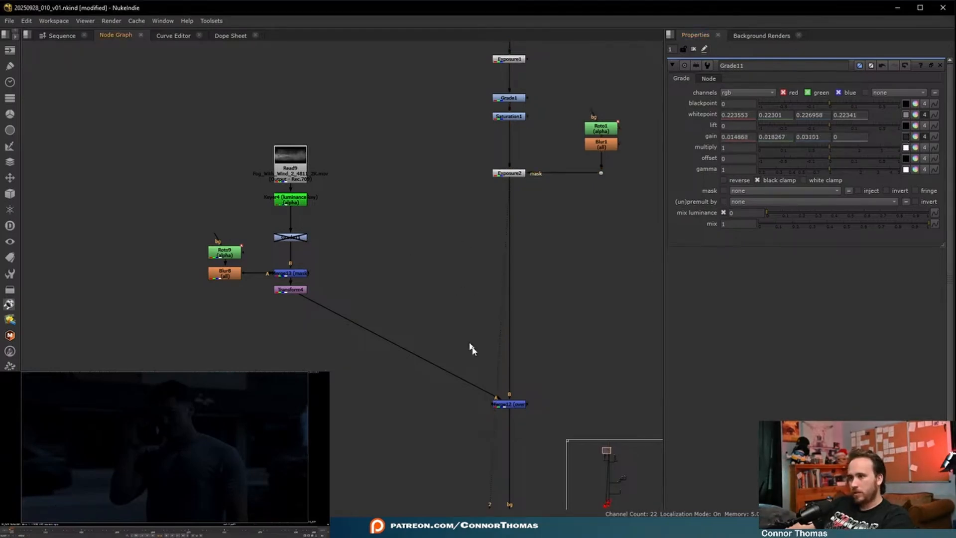
- View the fog's over Merge and re-enable the fog's Grade
left_click(493, 404)
key("1")
left_click(452, 442)
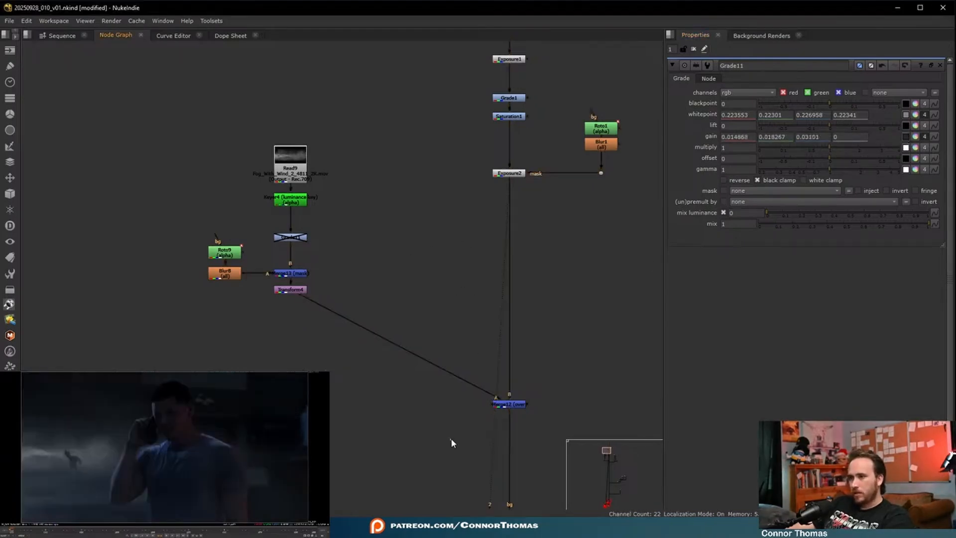
left_click(290, 238)
key("d")
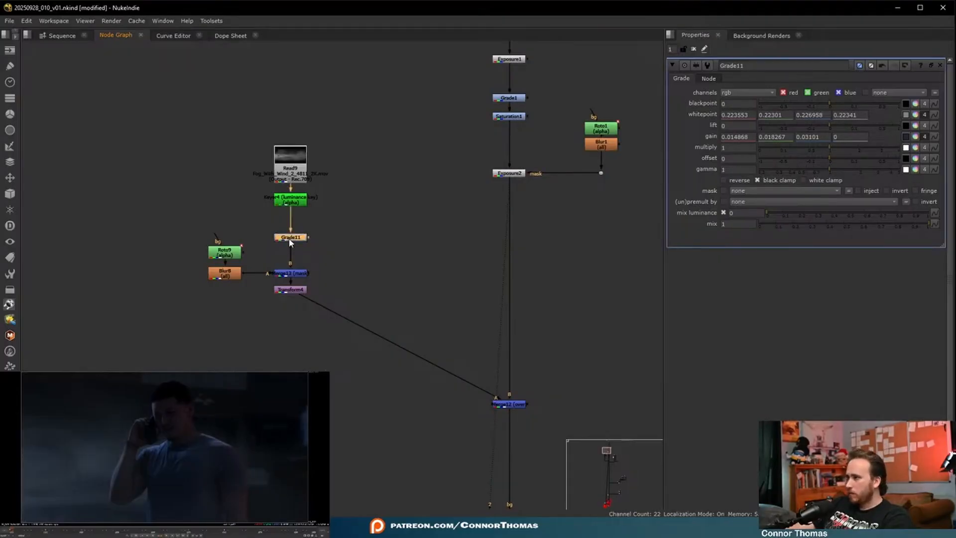
- Check the graded fog in the composite and reposition its Transform to x -835, y 38
left_click(511, 404)
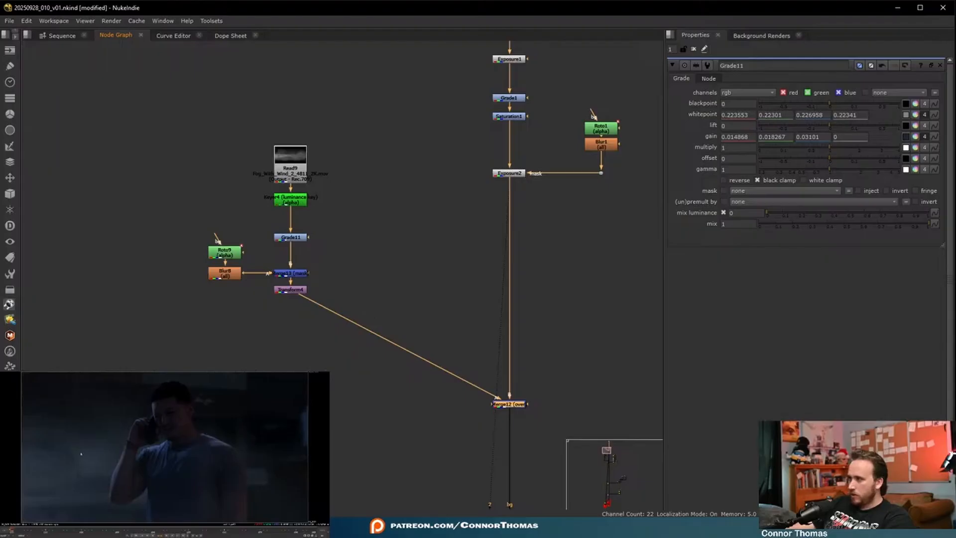
left_click(110, 475)
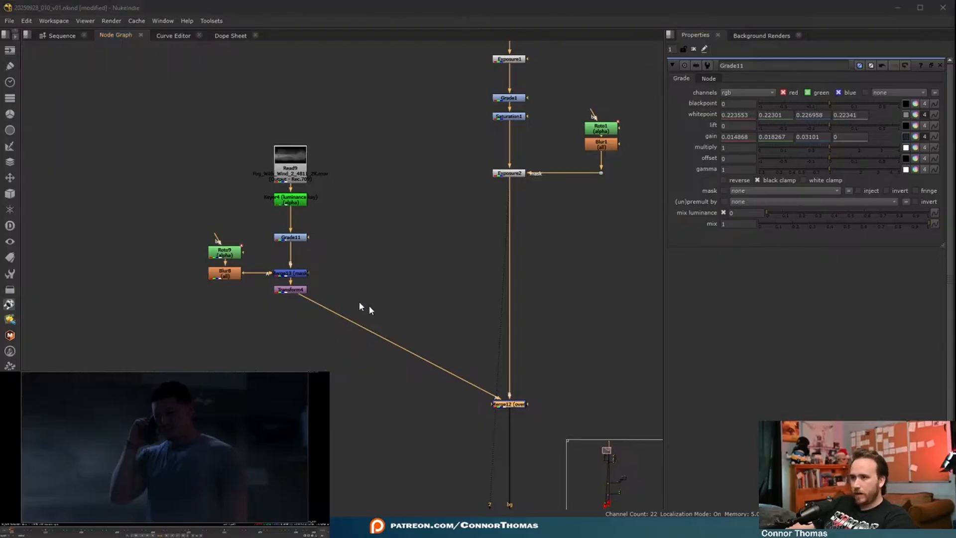
left_click(281, 291)
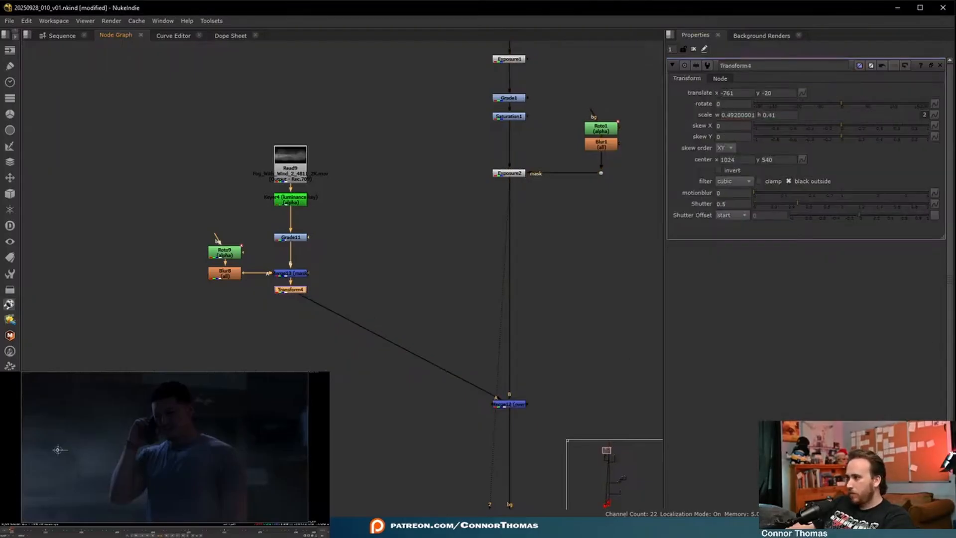
left_click_drag(59, 449, 47, 441)
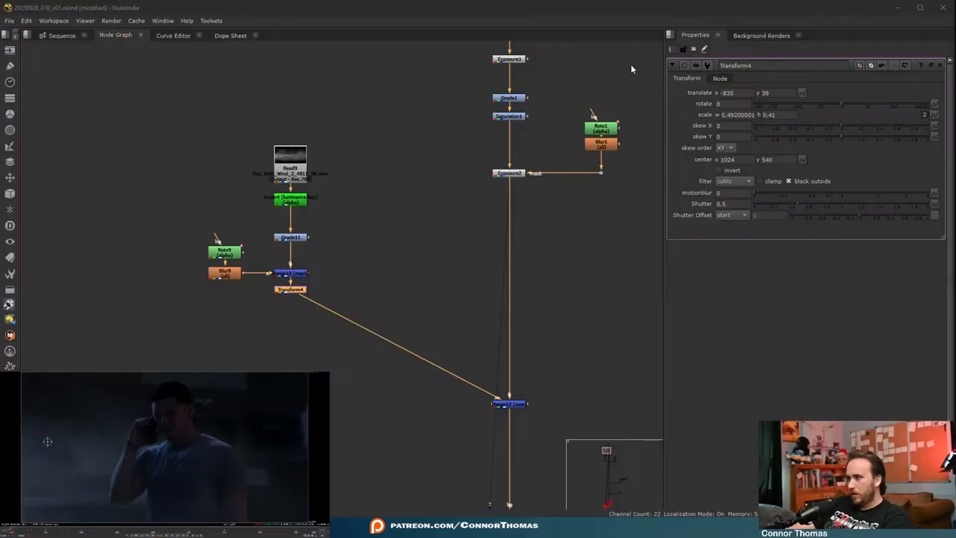
- Insert a Merge between the fog's mask Merge and its Transform, and set the new Merge's operation to stencil
left_click_drag(289, 290, 289, 363)
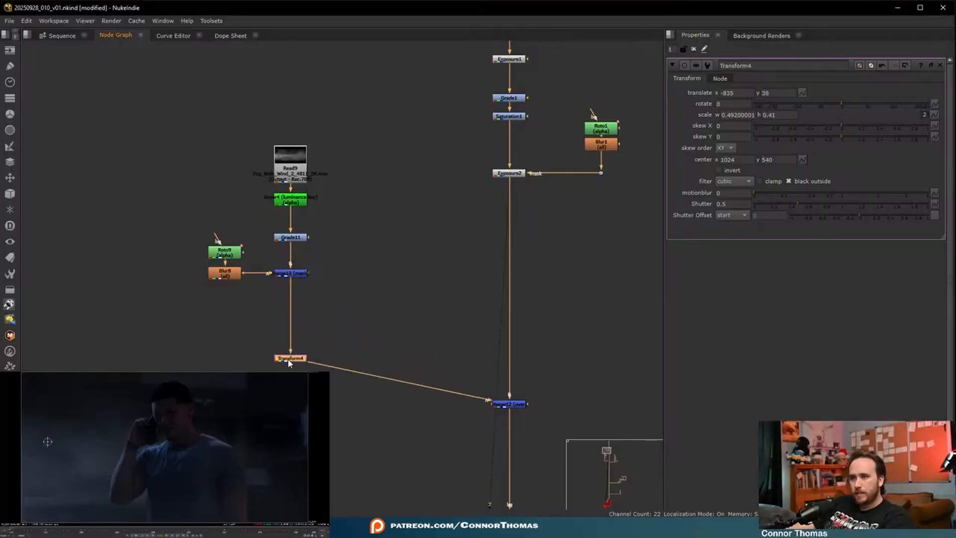
left_click(294, 273)
key("m")
left_click_drag(298, 274, 295, 323)
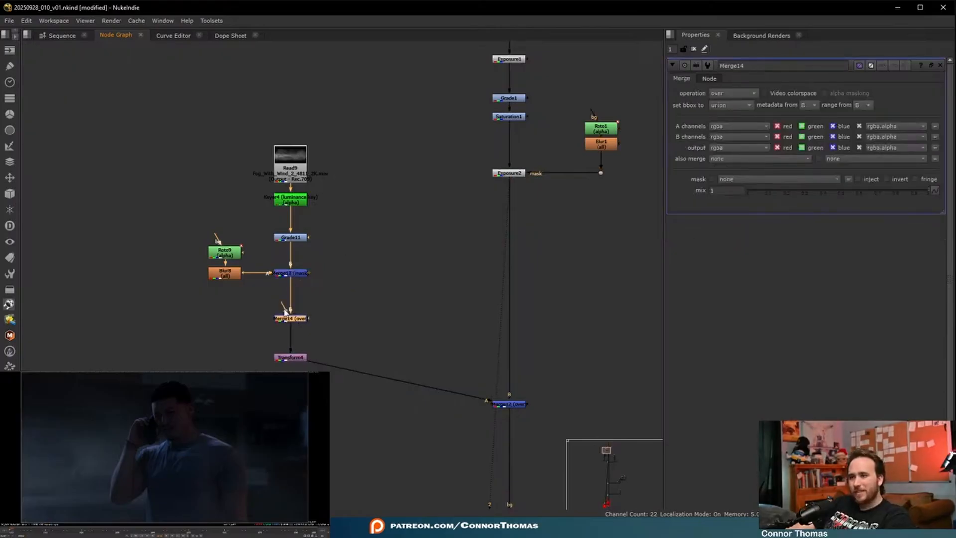
left_click(737, 97)
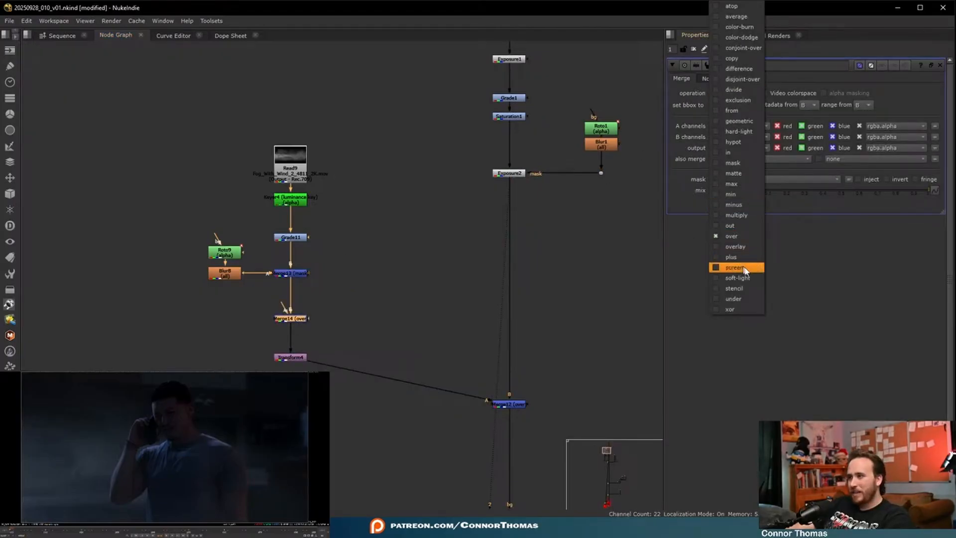
left_click(734, 288)
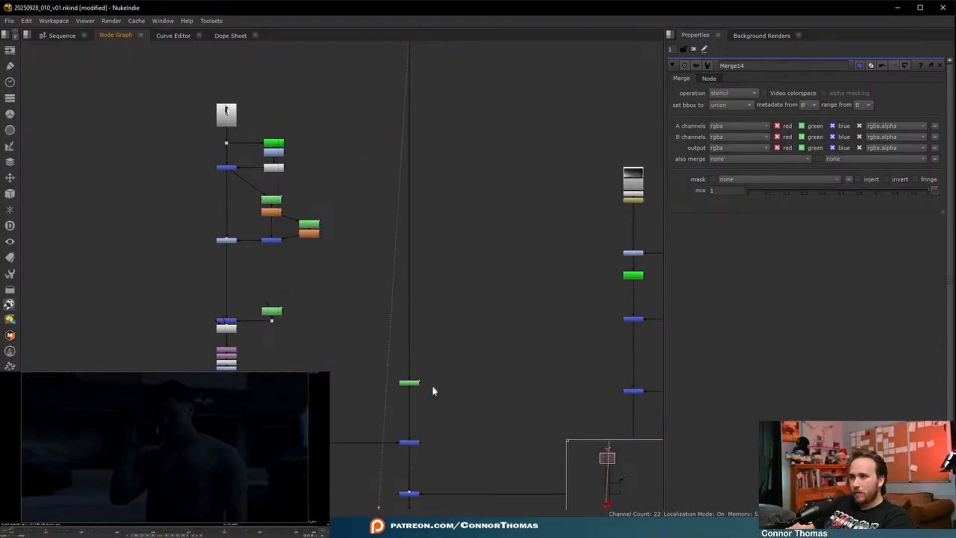
- Check the Merges below the background Freddy branch and set Merge3's mix to 0.41
left_click(415, 442)
key("1")
left_click(437, 458)
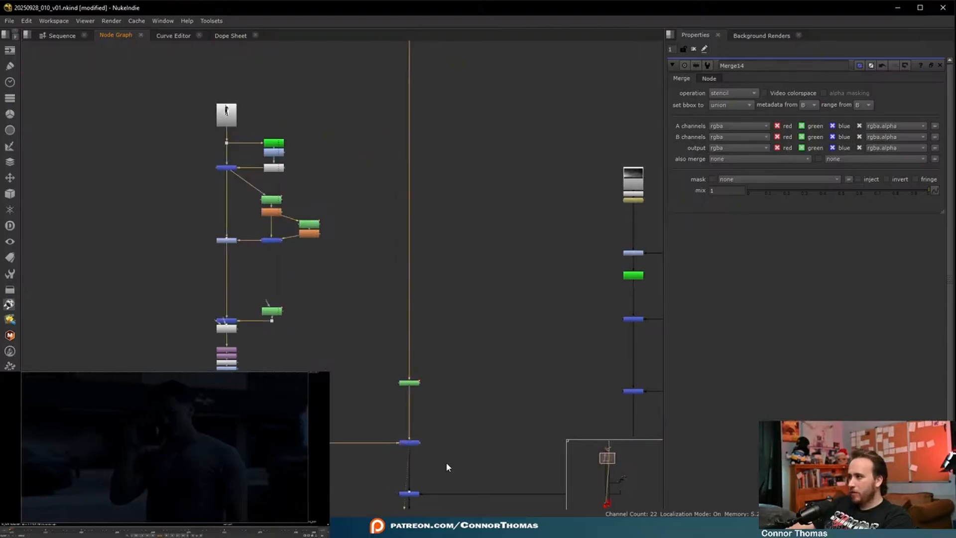
middle_click_drag(446, 462, 471, 251)
left_click(433, 283)
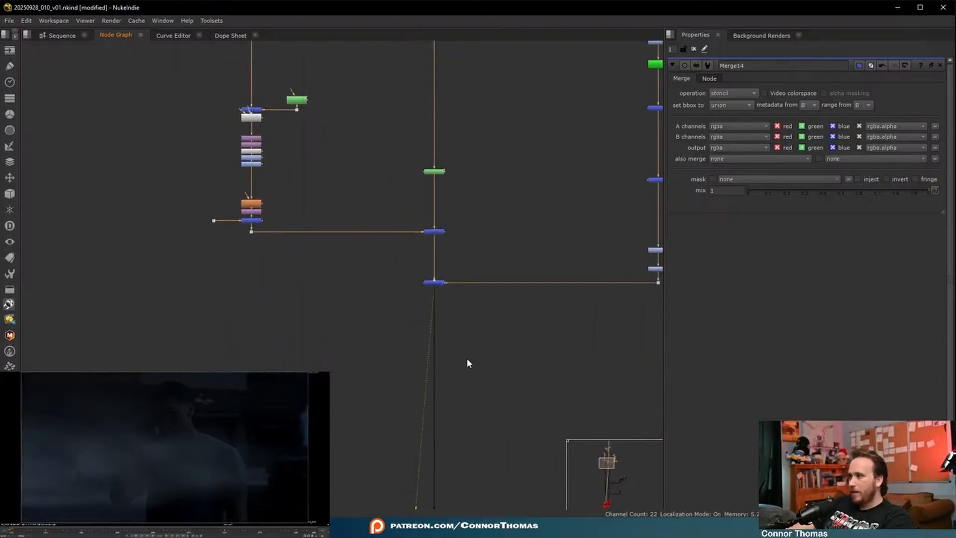
middle_click_drag(426, 434, 417, 279)
scroll(401, 269, "down", 3)
scroll(424, 192, "up", 7)
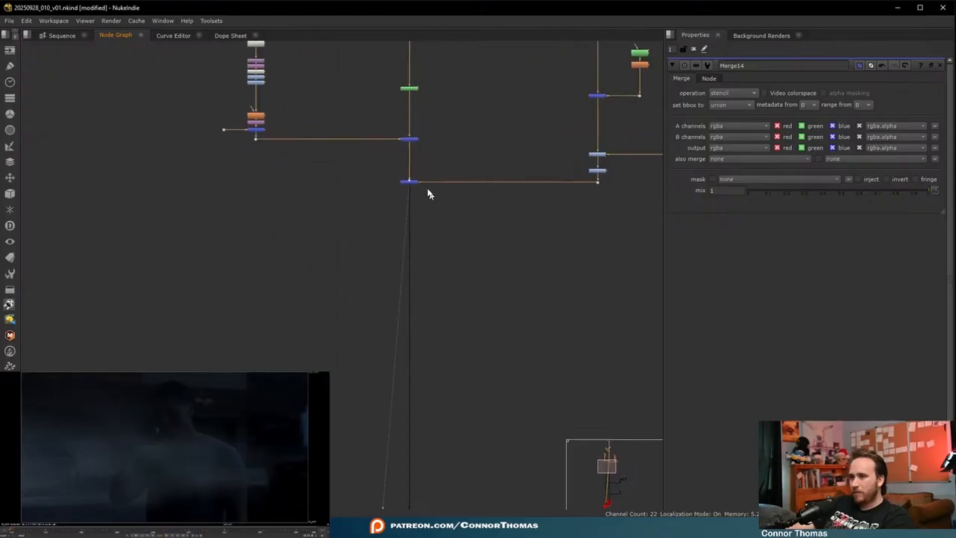
left_click(398, 185)
double_click(399, 184)
left_click(823, 191)
- View the full composite with the man at the lowest Merge of the main stream
middle_click_drag(455, 413, 363, 239)
scroll(388, 302, "down", 2)
scroll(363, 240, "down", 4)
middle_click_drag(358, 419, 357, 307)
left_click_drag(339, 326, 410, 366)
key("1")
middle_click_drag(293, 307, 367, 301)
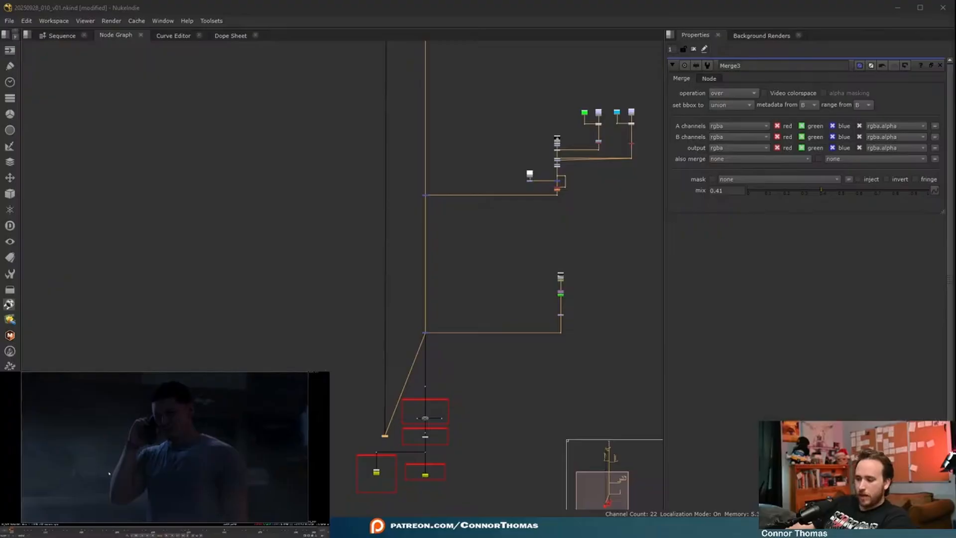
- Insert a TimeOffset in whole frames directly below the Fog_With_Wind_2_4811_2K.mov Read and enter its frame offset
middle_click_drag(349, 124, 319, 323)
scroll(297, 271, "up", 6)
middle_click_drag(355, 60, 318, 280)
scroll(318, 279, "up", 3)
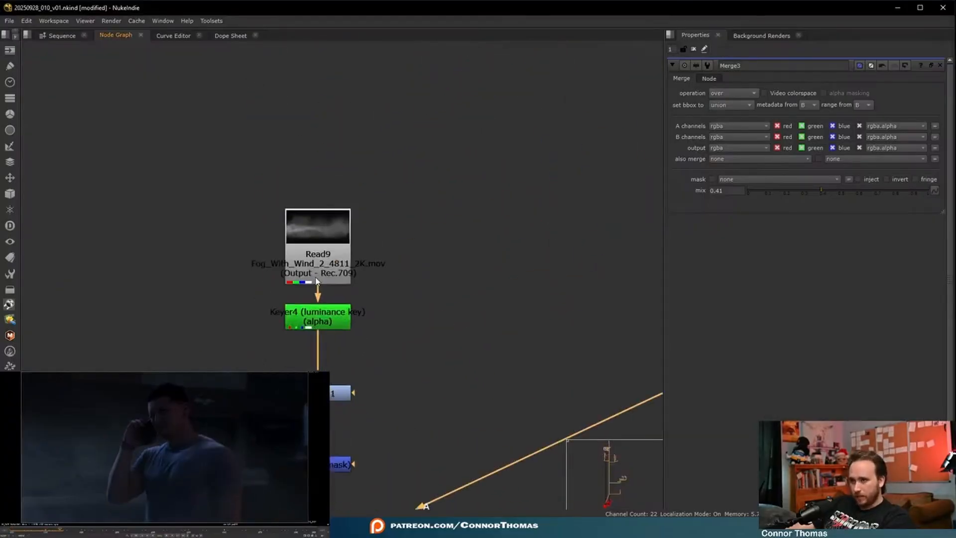
left_click_drag(316, 282, 315, 214)
key("Tab")
type("oflow")
key("ctrl+a")
type("time")
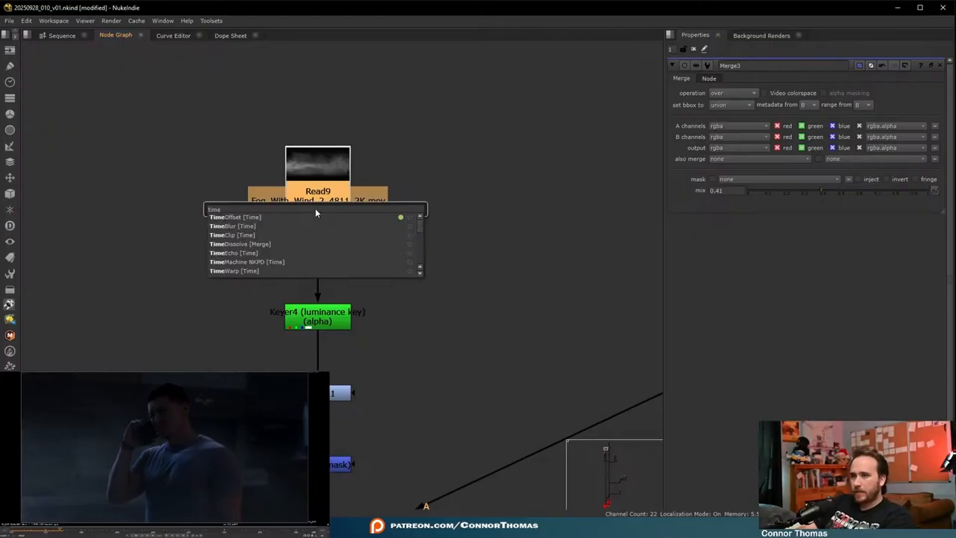
key("Return")
left_click(753, 104)
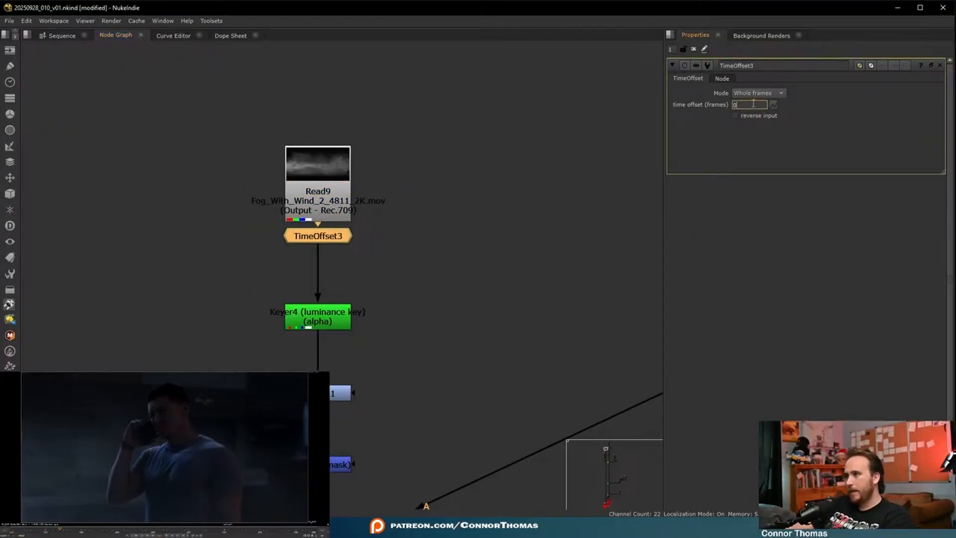
key("Return")
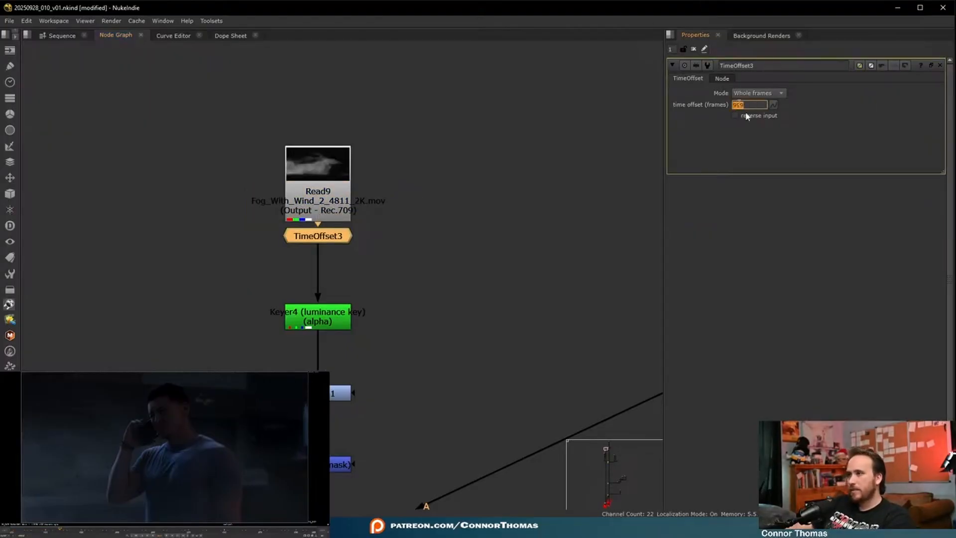
left_click(556, 181)
left_click(693, 49)
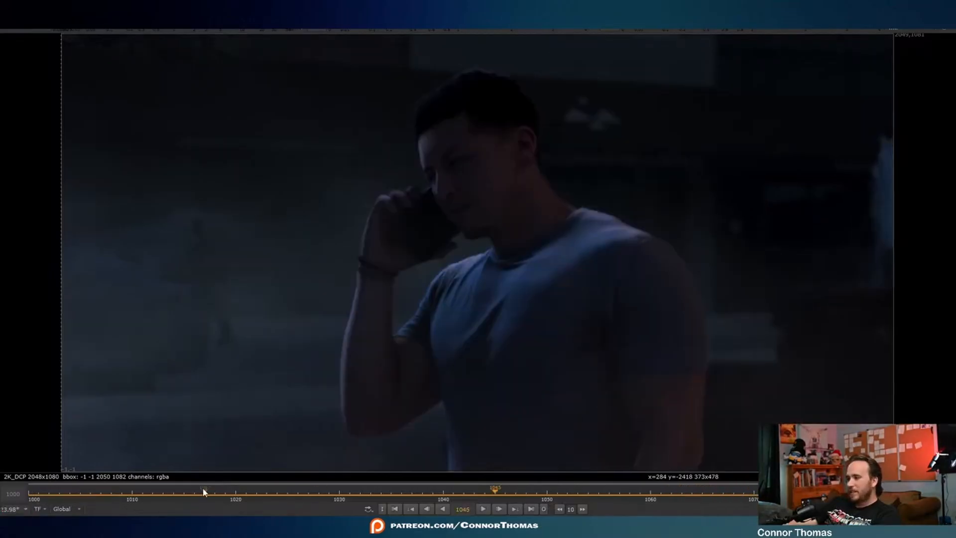
- Scrub the cached composite around frames 1017 to 1038 to examine the fog motion, and compare the viewer inputs
left_click_drag(59, 491, 378, 499)
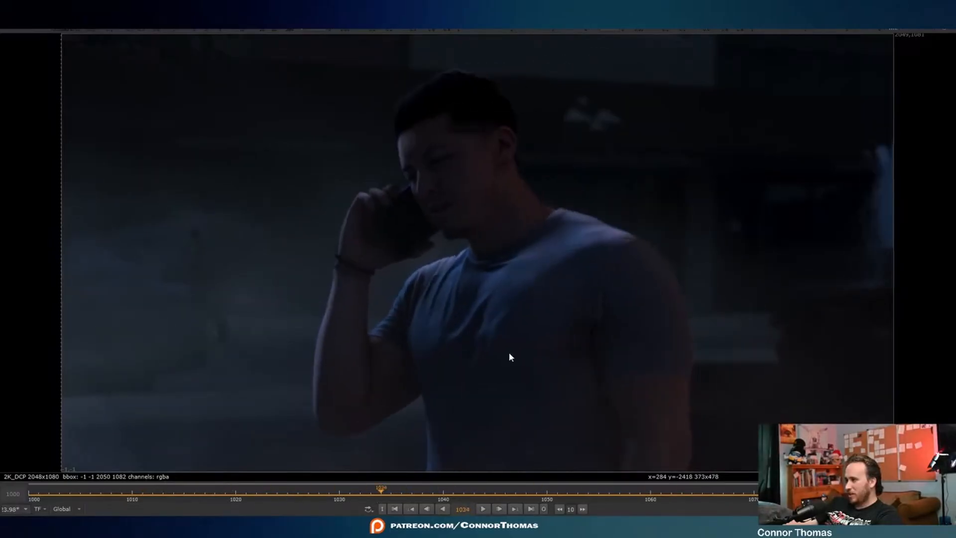
left_click_drag(380, 492, 547, 500)
left_click_drag(607, 501, 210, 467)
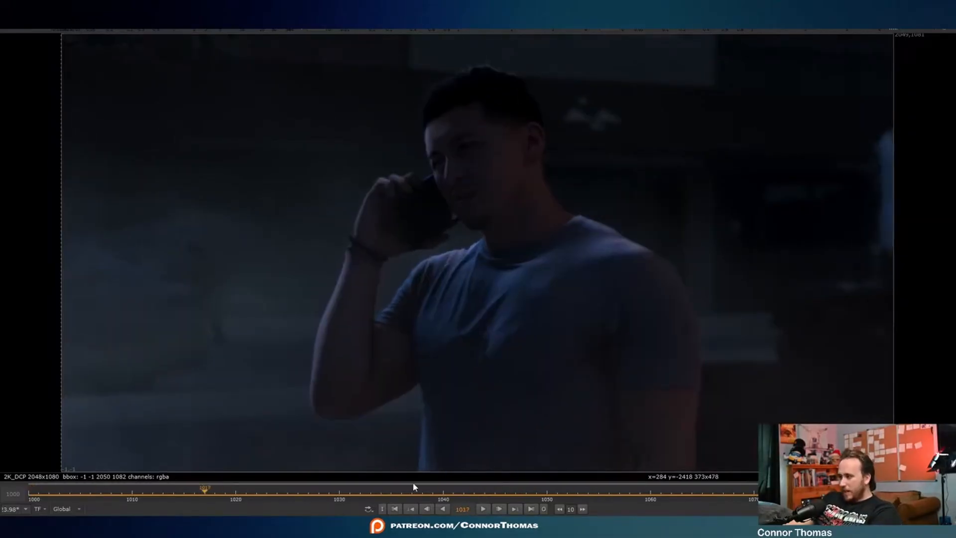
left_click_drag(415, 490, 420, 492)
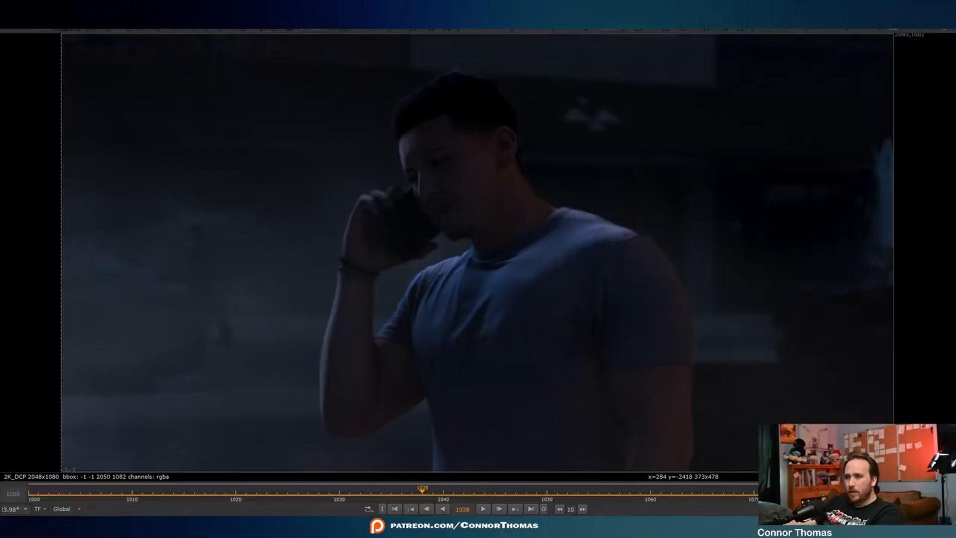
key("2")
key("1")
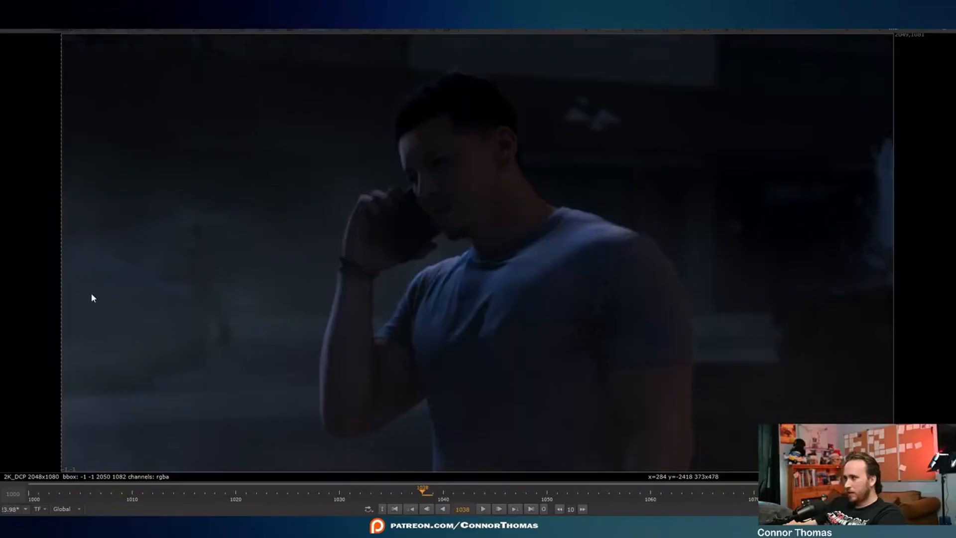
- View the man's albedo plate and play it from the first frame to examine his shirt
key("3")
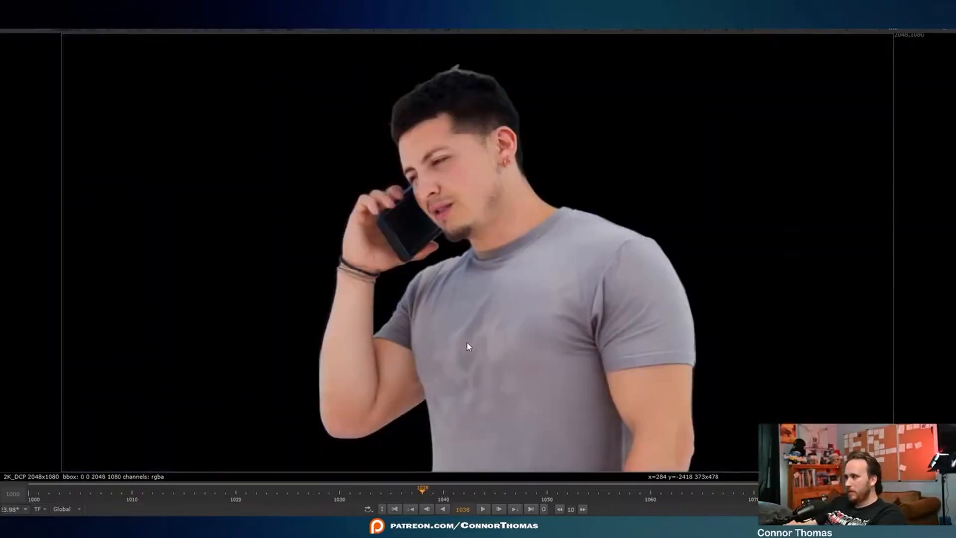
key("l")
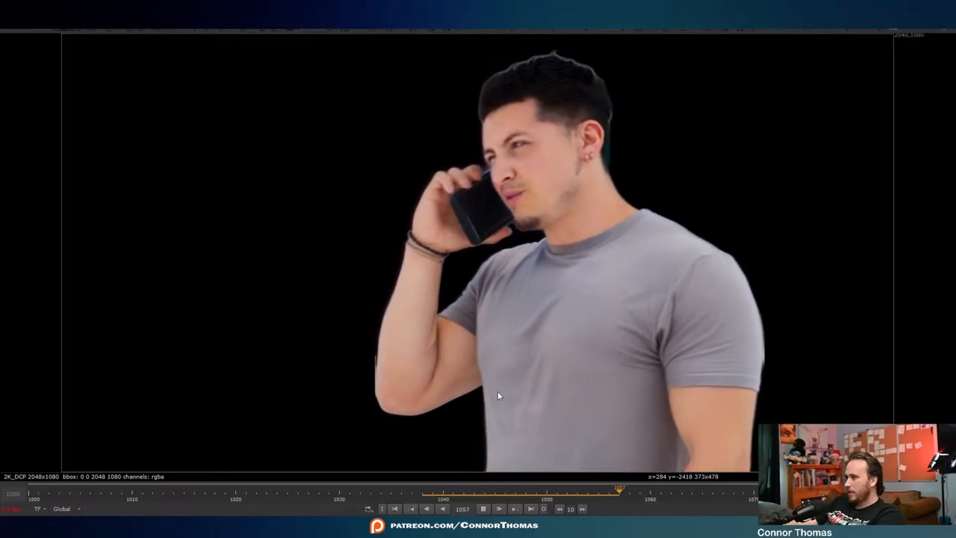
left_click_drag(600, 491, 23, 495)
key("l")
key("k")
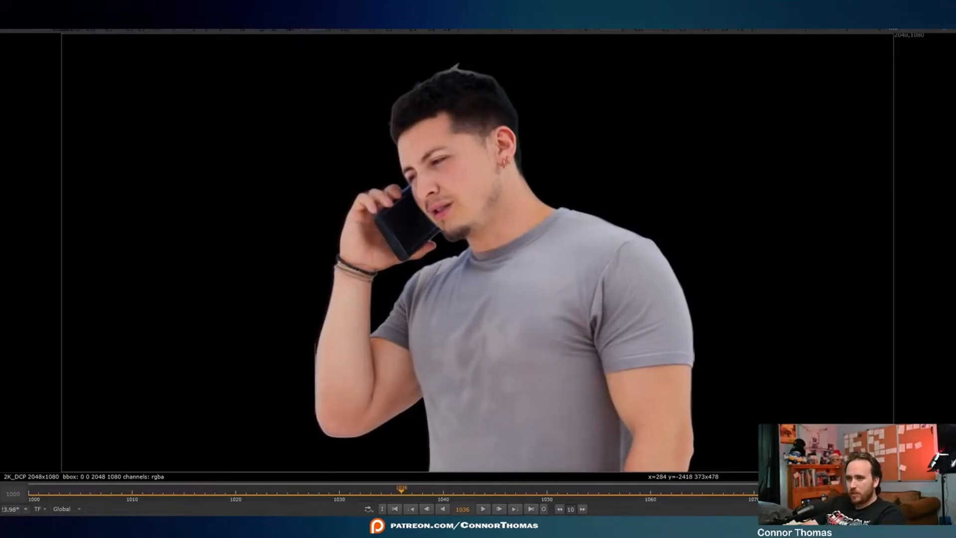
key("1")
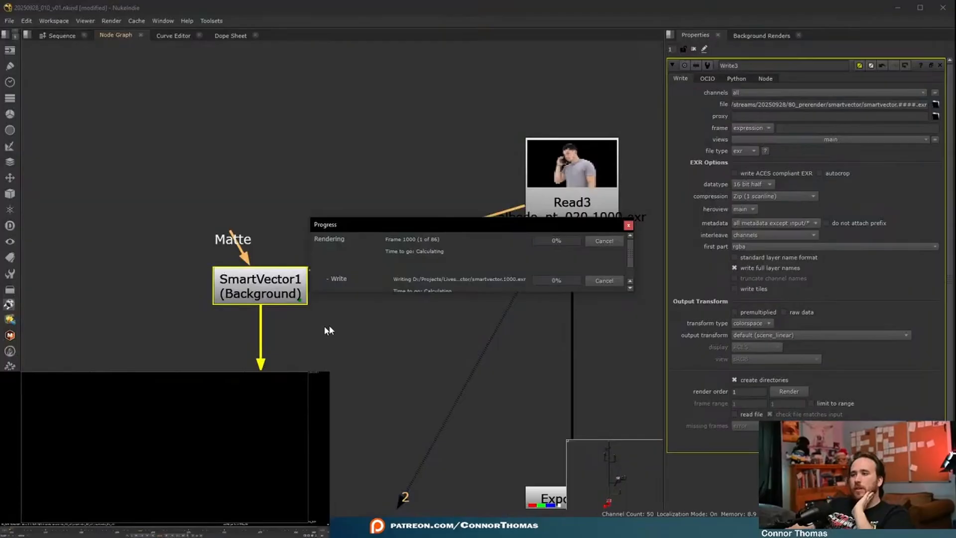
left_click_drag(498, 225, 444, 149)
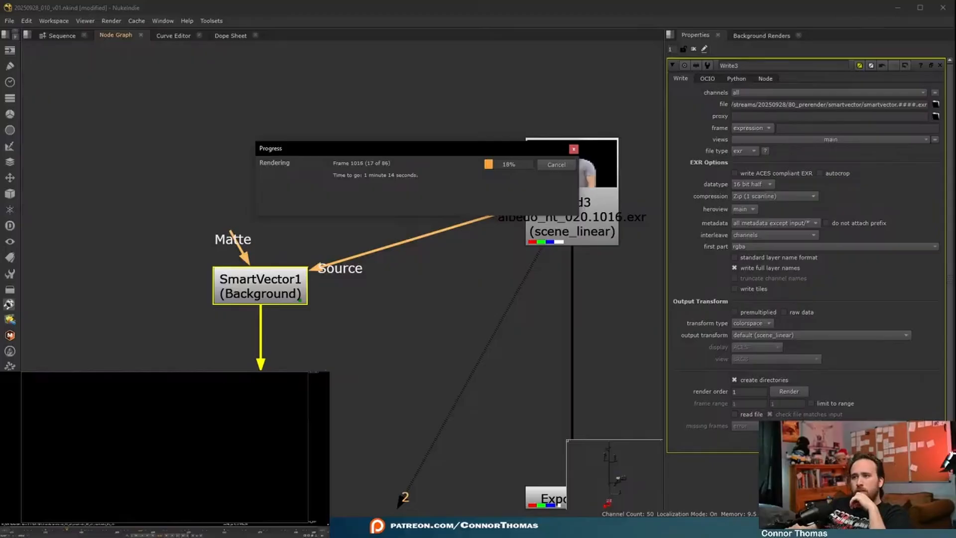
key("alt+Tab")
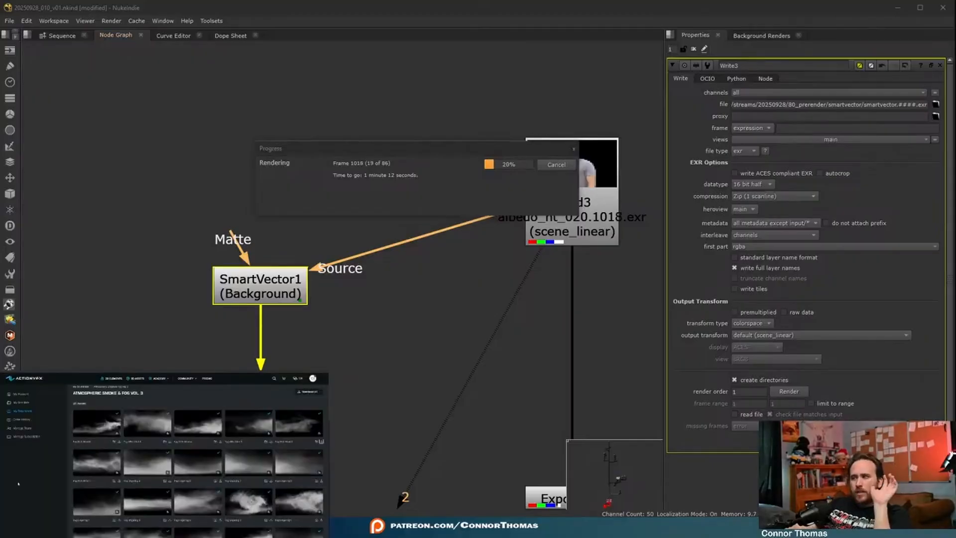
key("alt+Tab")
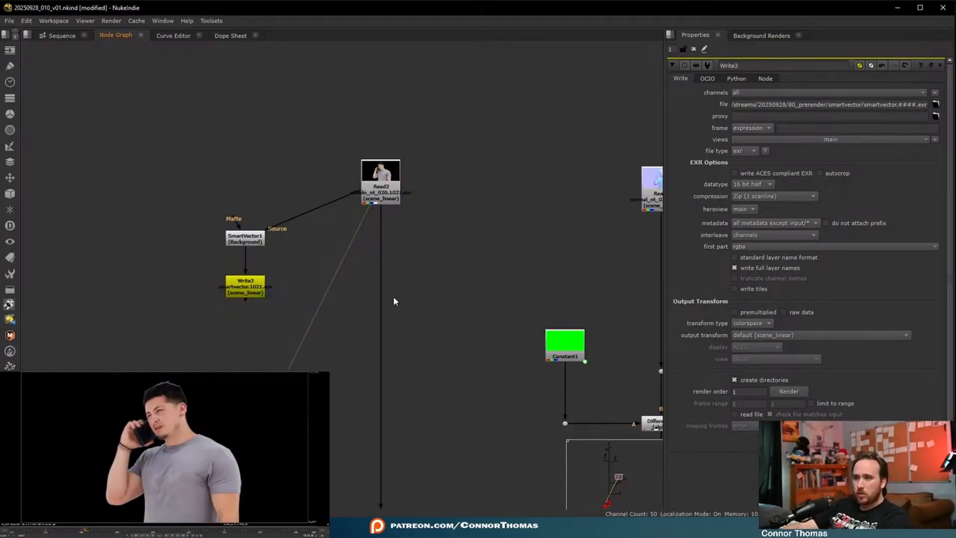
- Add a VectorDistort below the albedo Read and swap its Source and SmartVector inputs
key("Tab")
type("vector")
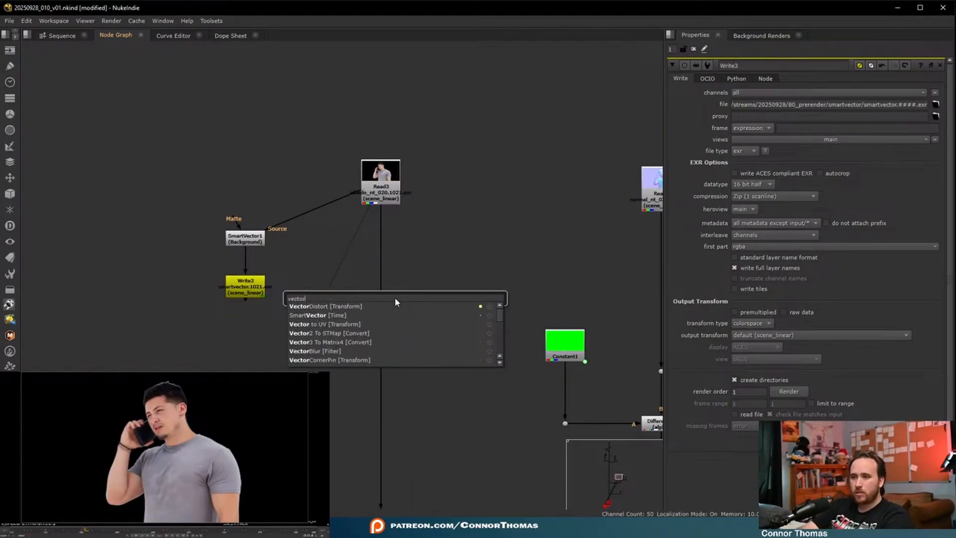
key("Return")
left_click_drag(396, 298, 382, 340)
key("shift+x")
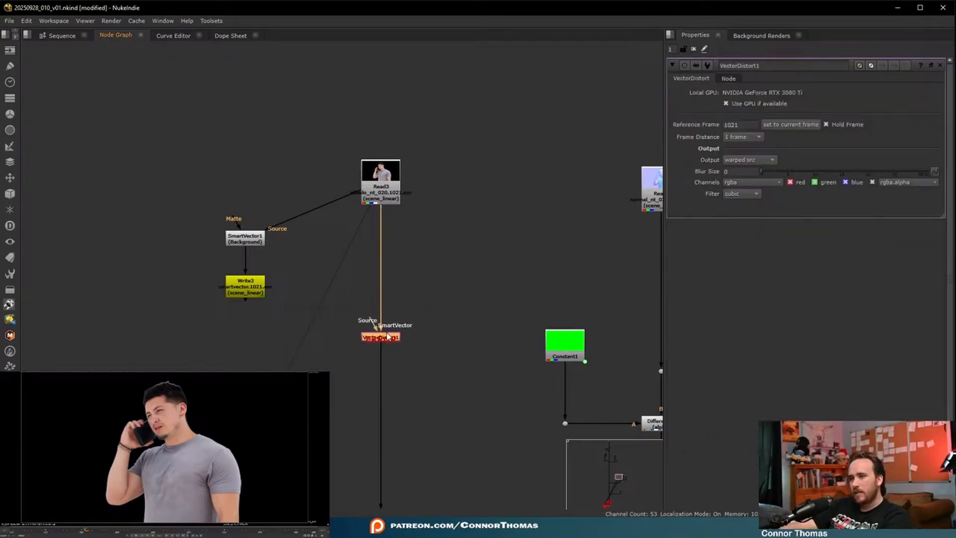
- Move the VectorDistort out of the main stream, connect its SmartVector input to Write3, and place it below that node
left_click_drag(383, 340, 324, 320)
middle_click_drag(417, 432, 366, 281)
middle_click_drag(341, 121, 401, 256)
left_click_drag(384, 222, 259, 292)
left_click_drag(342, 330, 315, 380)
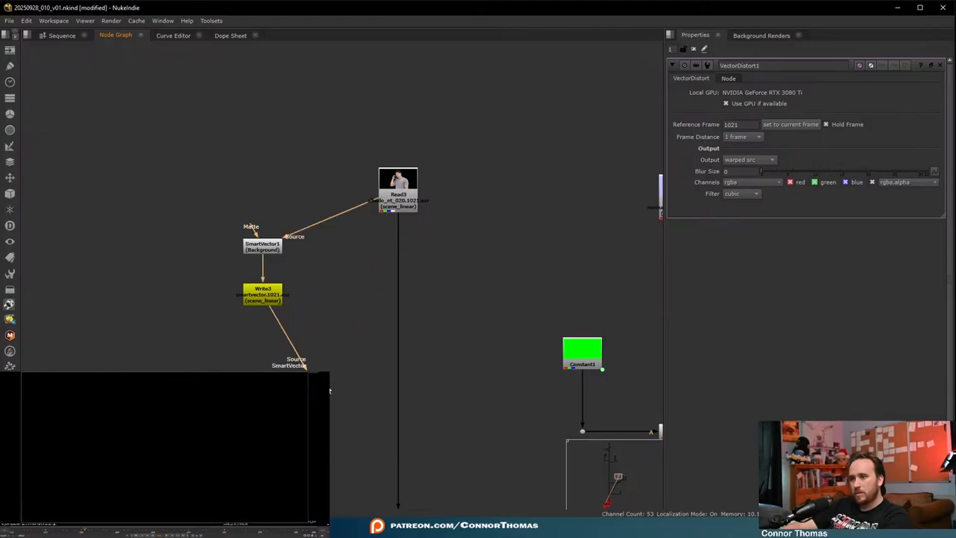
scroll(367, 399, "up", 3)
left_click(501, 290)
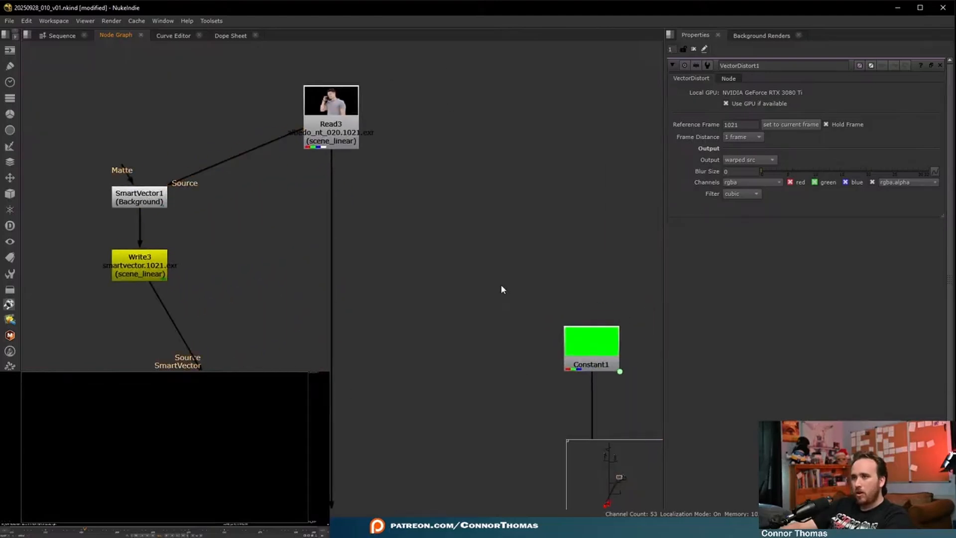
- Shift the SmartVector, Write3 and VectorDistort nodes farther from the albedo Read to make room between them
middle_click_drag(237, 303, 383, 327)
left_click_drag(175, 160, 414, 500)
left_click(361, 392)
left_click_drag(155, 187, 399, 449)
left_click_drag(365, 407, 215, 403)
left_click(390, 230)
- Create a FrameHold at frame 1021, connect it to the albedo Read, and place it beside Write3
key("Tab")
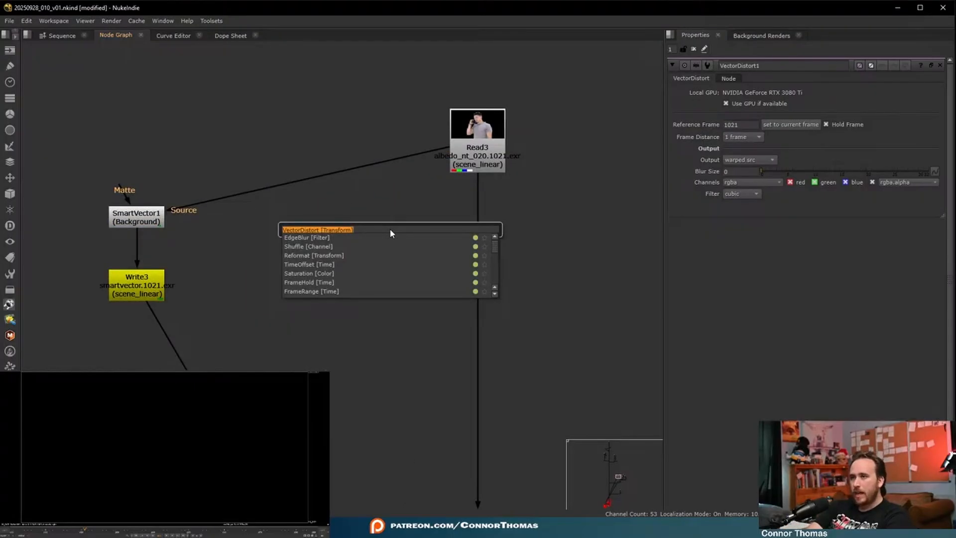
key("BackSpace")
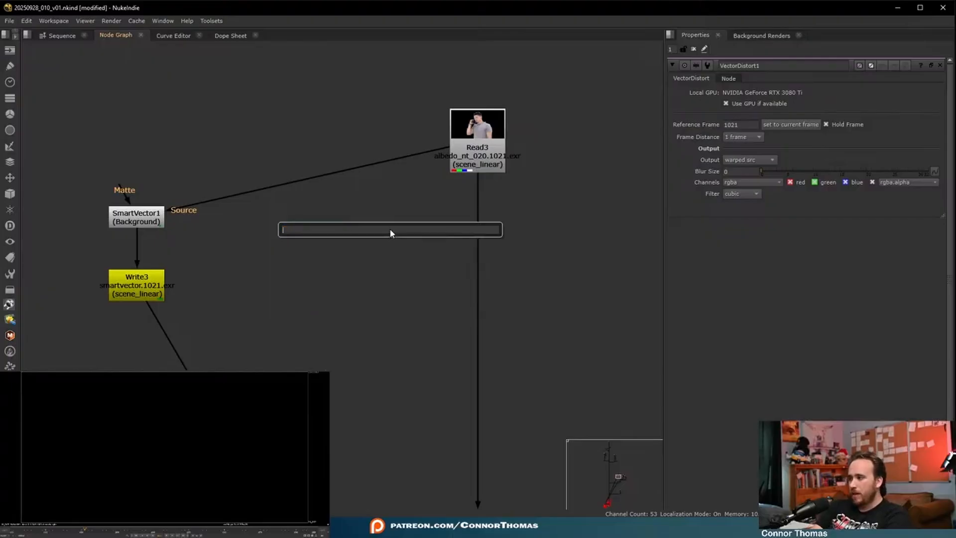
type("frame")
key("Return")
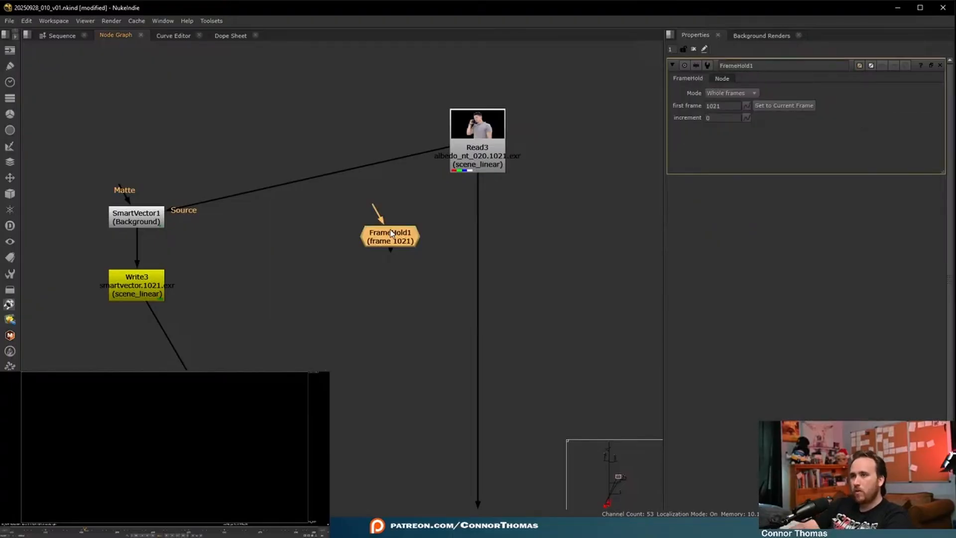
left_click_drag(379, 219, 455, 170)
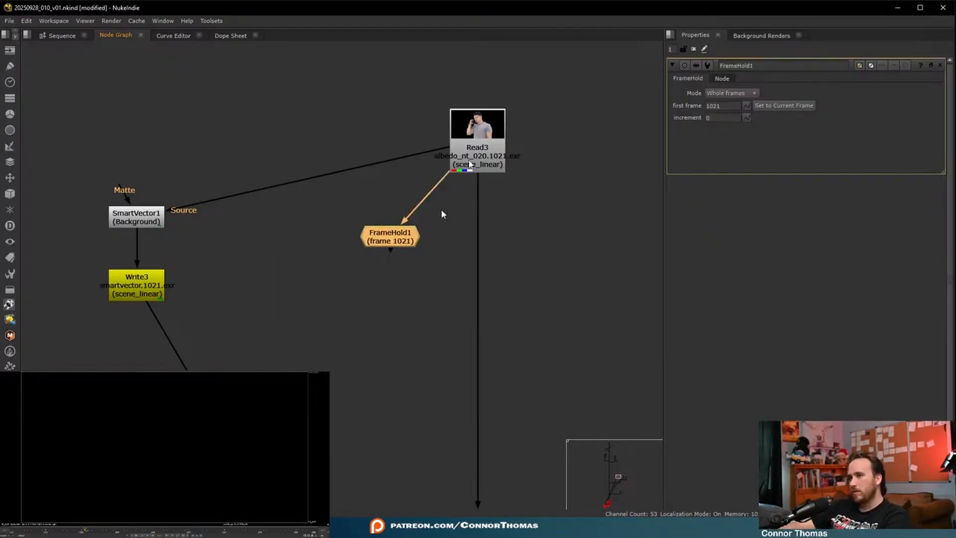
left_click_drag(394, 244, 314, 302)
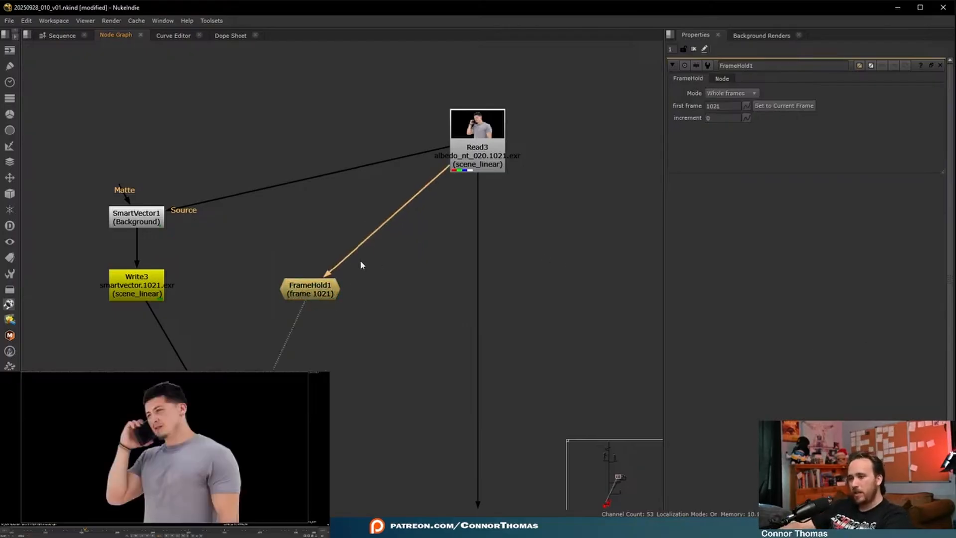
- Insert a RotoPaint between the albedo Read and the FrameHold
left_click(384, 271)
key("p")
left_click_drag(394, 278, 309, 297)
left_click(311, 258)
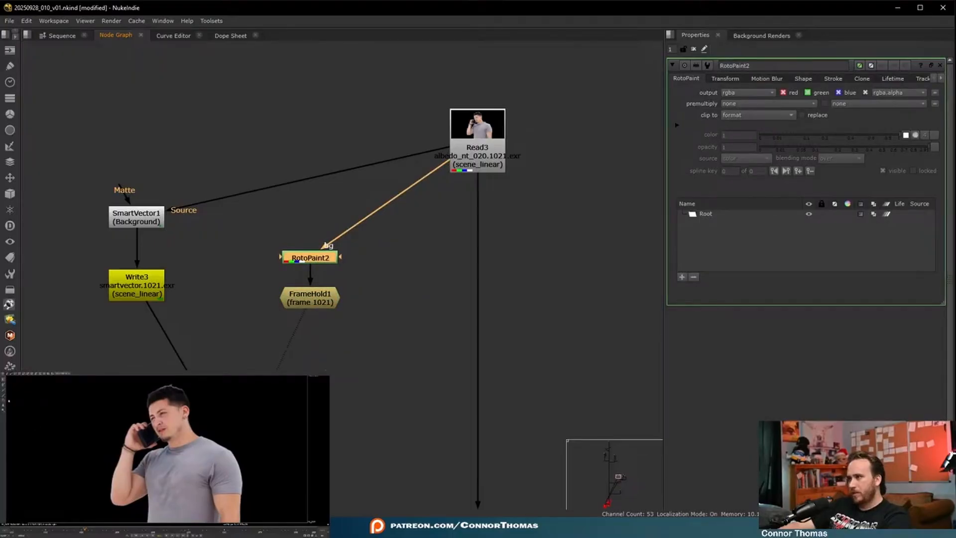
- Clone clean fabric over the creases in the centre of the shirt at frame 1021, using low-opacity strokes of 0.01
left_click(4, 400)
scroll(167, 450, "up", 5)
middle_click_drag(164, 454, 173, 427)
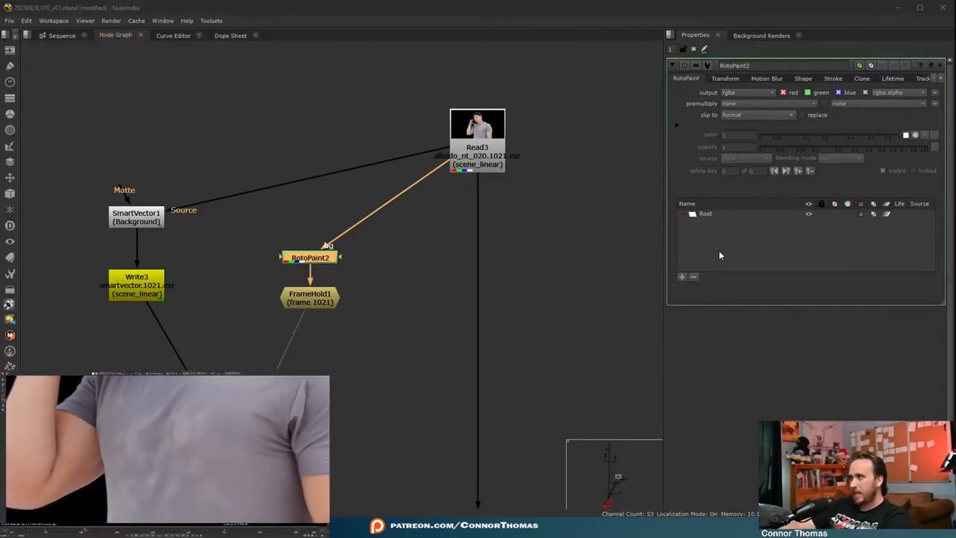
scroll(482, 247, "down", 3)
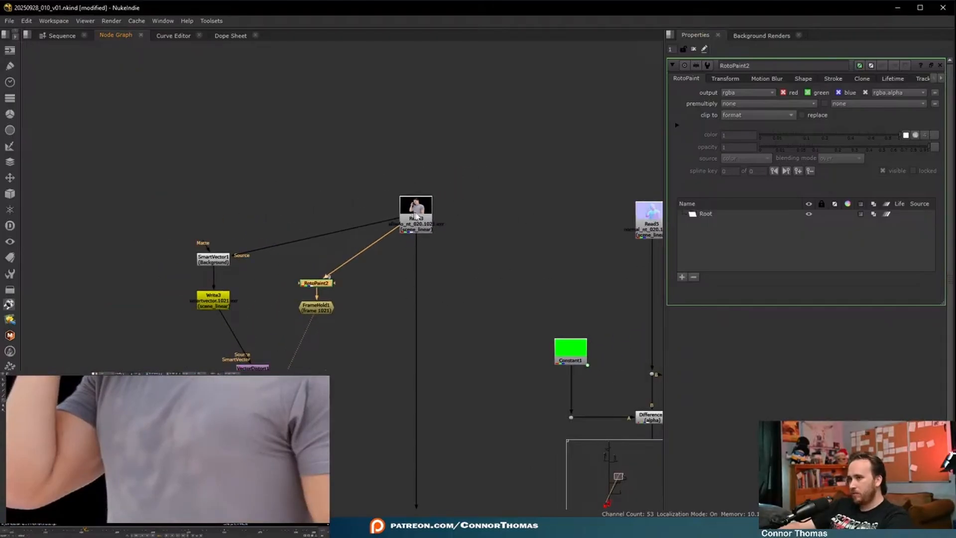
scroll(305, 257, "up", 2)
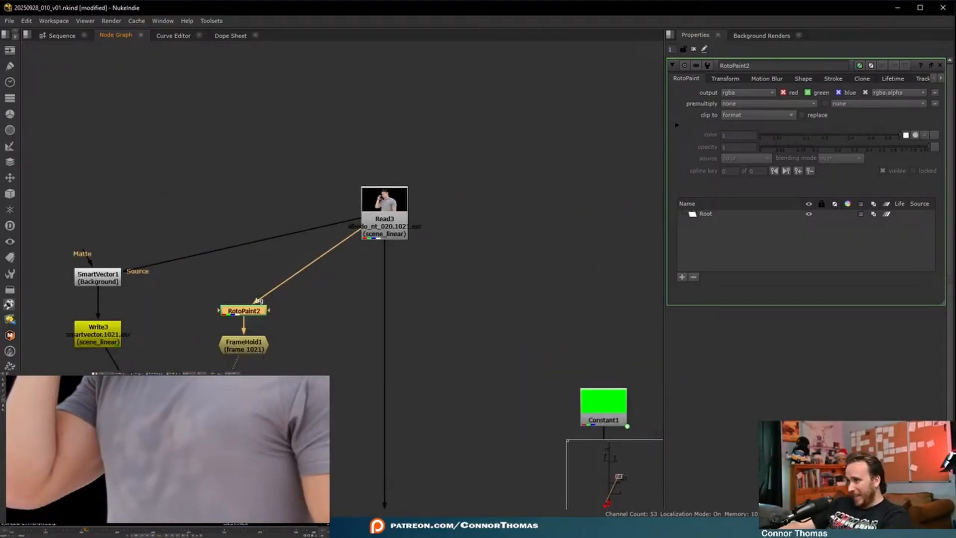
left_click(209, 447)
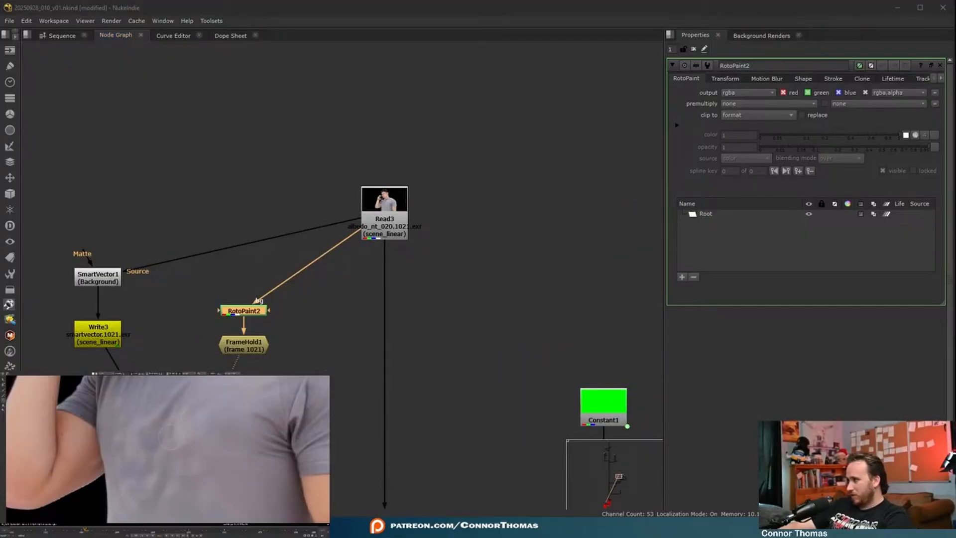
left_click(187, 439)
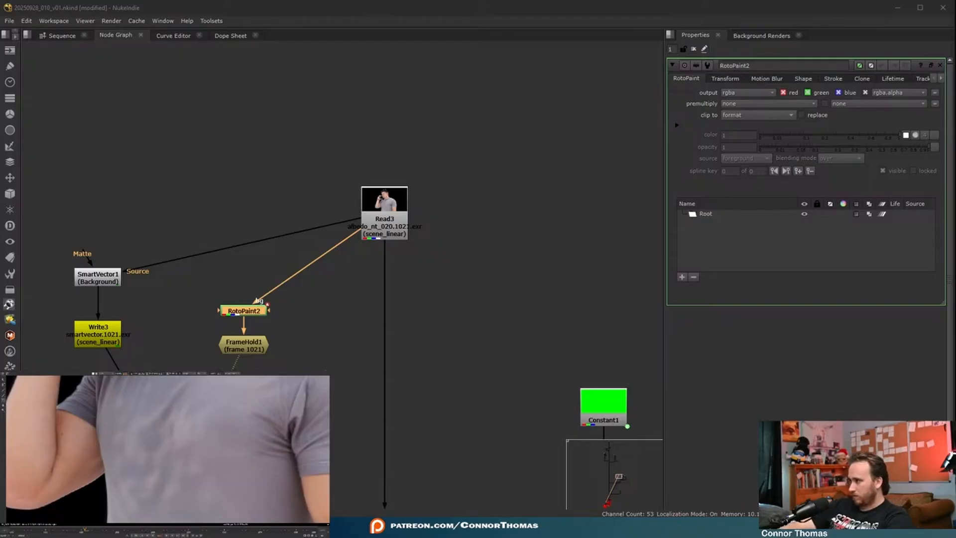
left_click(172, 438)
left_click(172, 434)
left_click(172, 428)
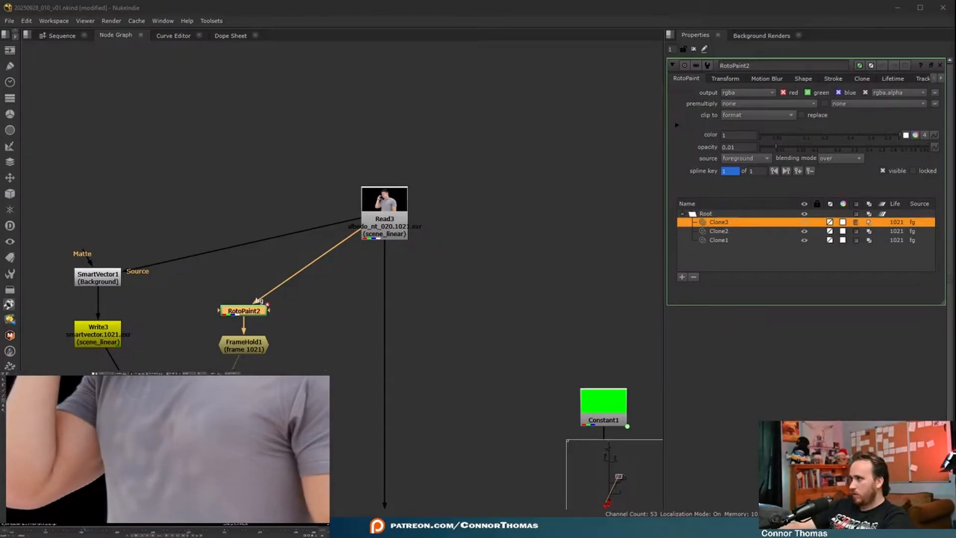
- Clone over the remaining chest and stomach creases at 0.1 opacity, then smooth the area with Blur strokes at opacity 1
left_click(170, 471)
left_click(166, 461)
left_click(163, 451)
left_click(160, 441)
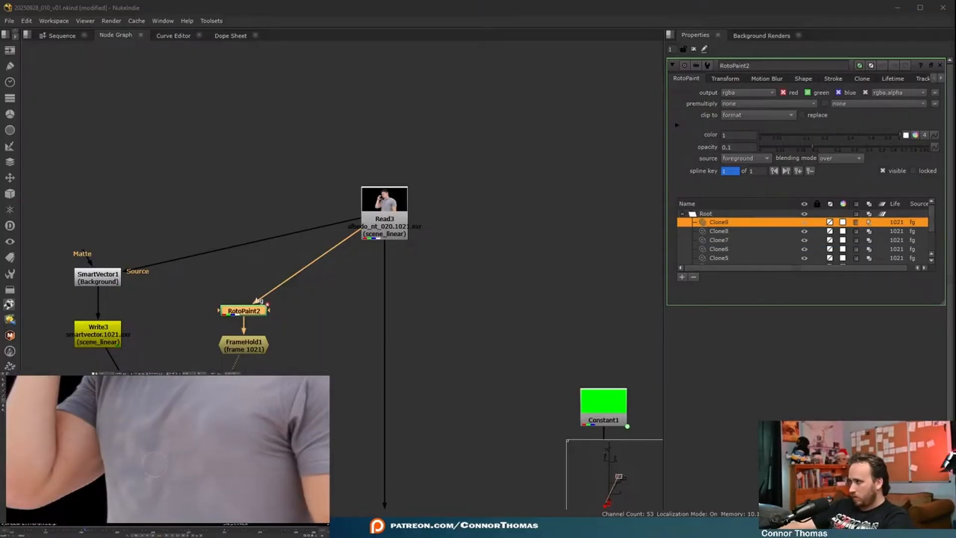
left_click(161, 467)
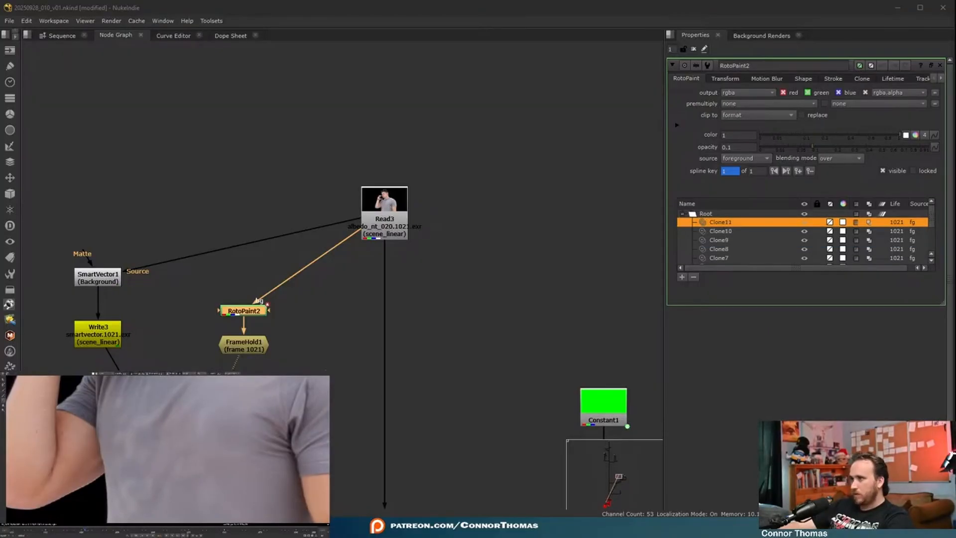
mouse_move(170, 464)
left_mouse_down()
mouse_move(137, 481)
mouse_move(148, 478)
left_mouse_up()
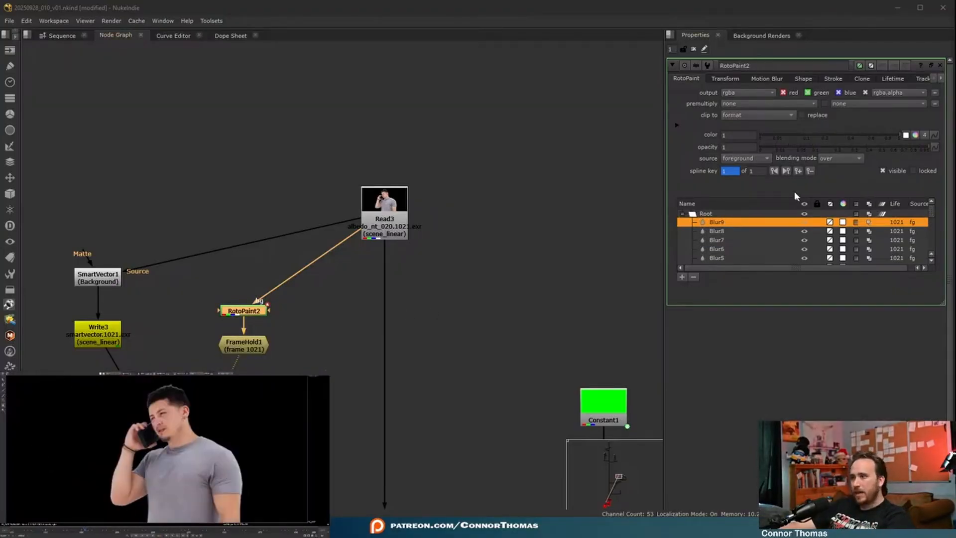
- Add a Merge below FrameHold1 and connect a new Roto node to its free input
left_click(236, 349)
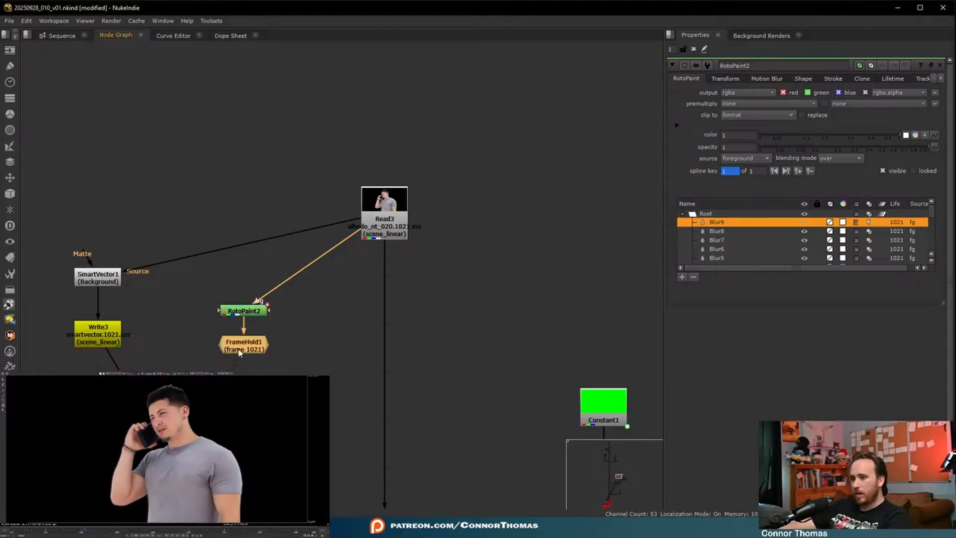
key("m")
left_click_drag(308, 349, 246, 398)
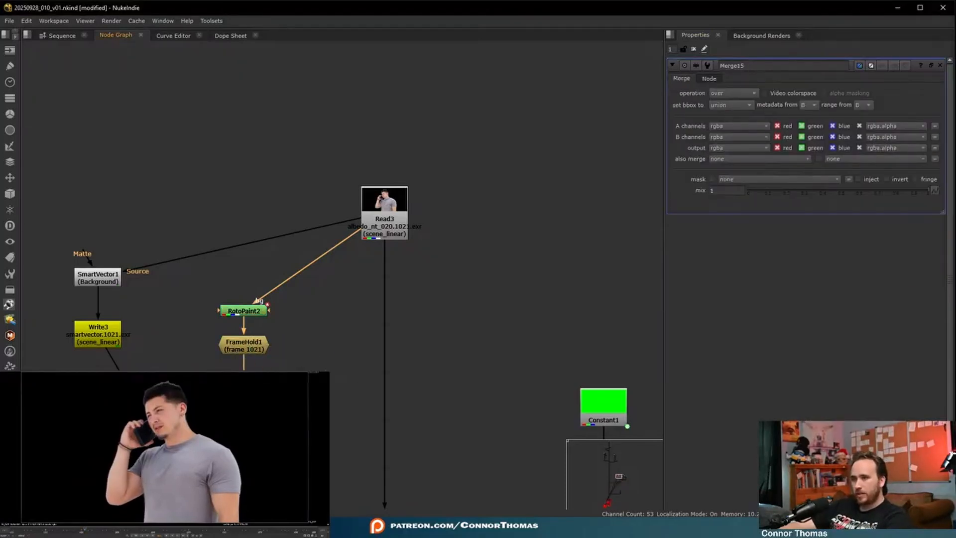
middle_click_drag(246, 398, 372, 344)
key("o")
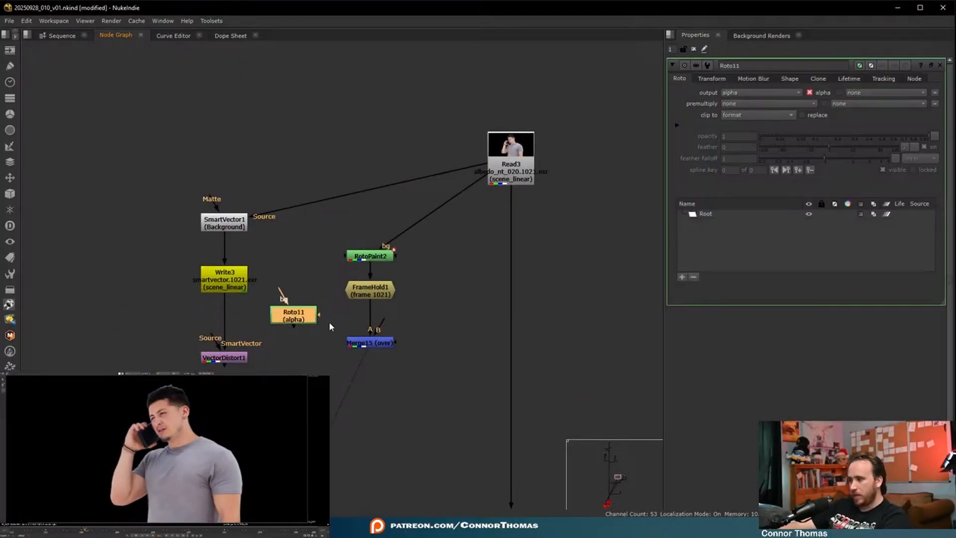
left_click_drag(384, 323, 297, 319)
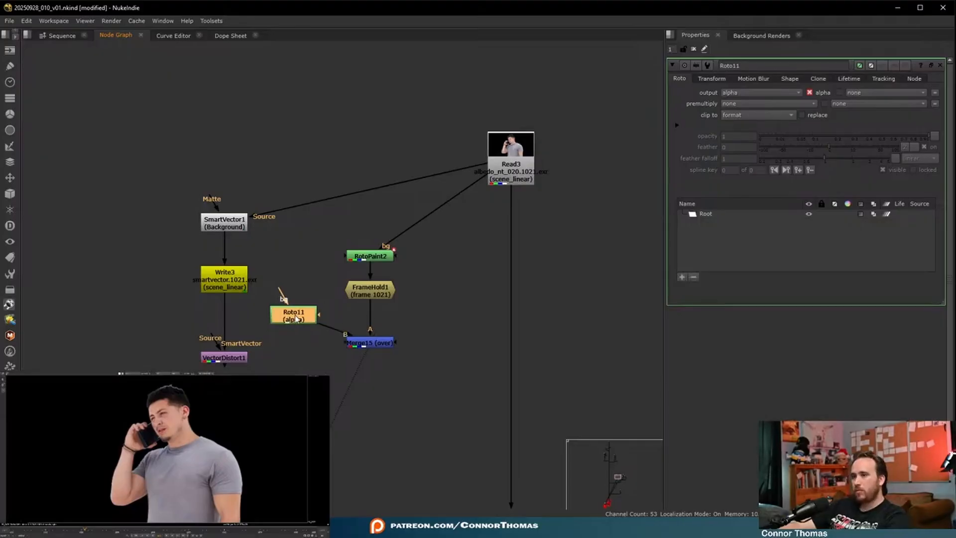
- Draw a roto shape over the painted shirt area and soften it with a size 23 Blur feeding the Merge's A input
left_click(356, 344)
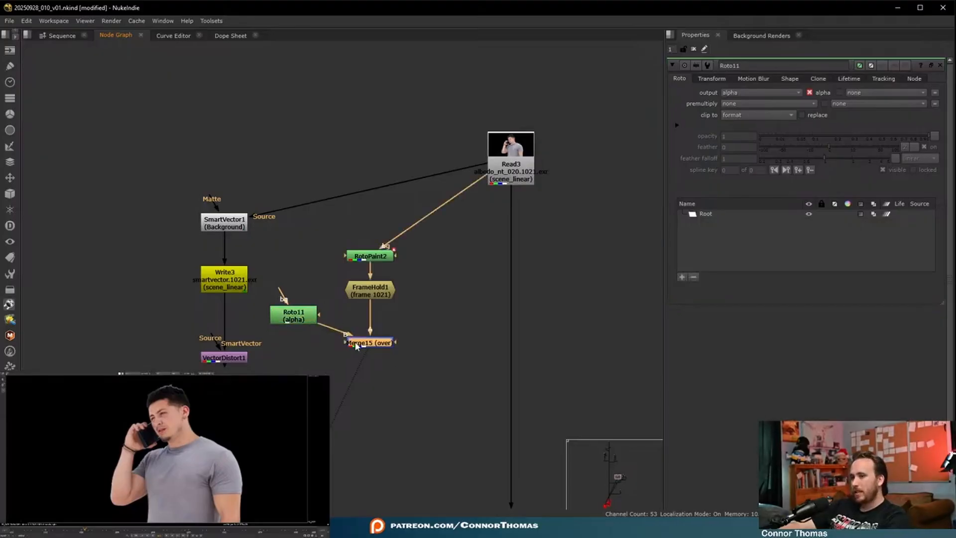
left_click(292, 322)
left_click_drag(293, 322, 306, 325)
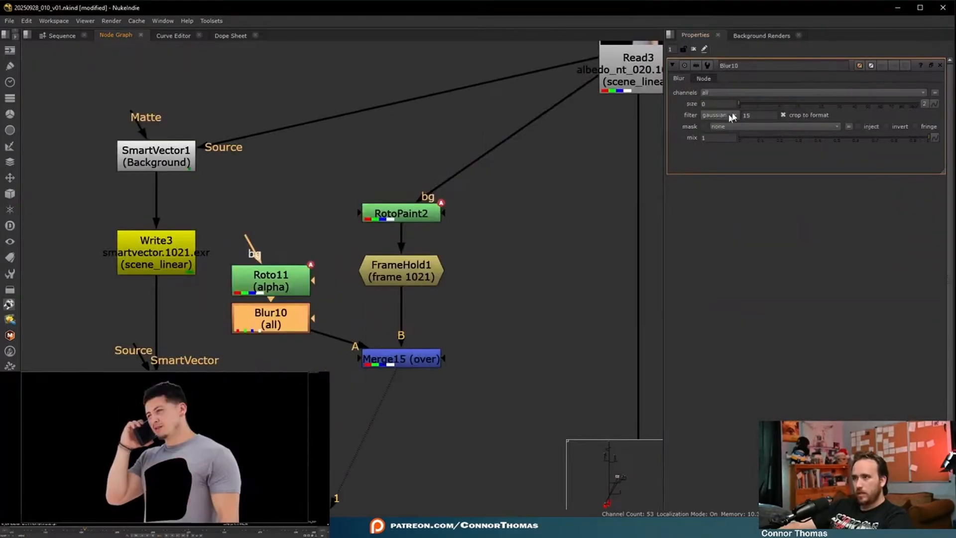
left_click_drag(750, 103, 824, 104)
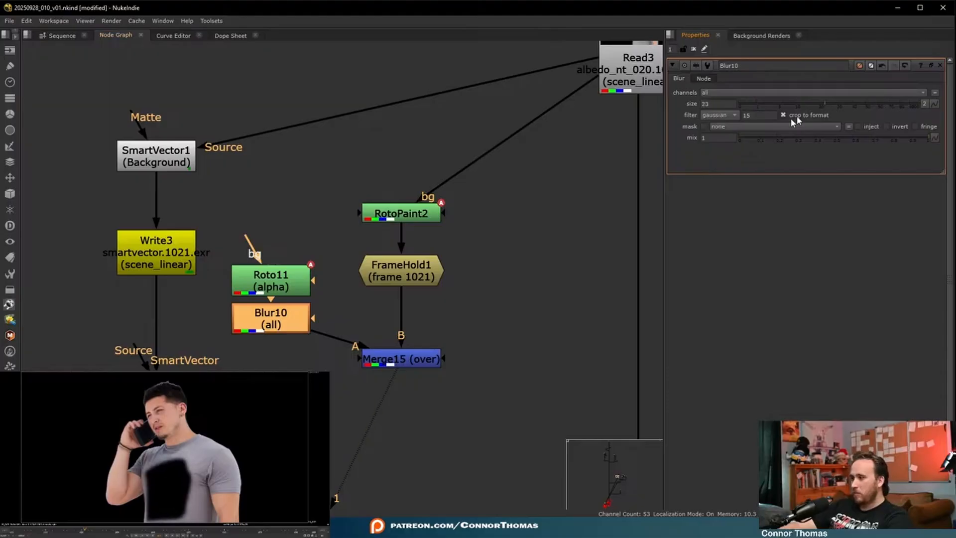
left_click(593, 252)
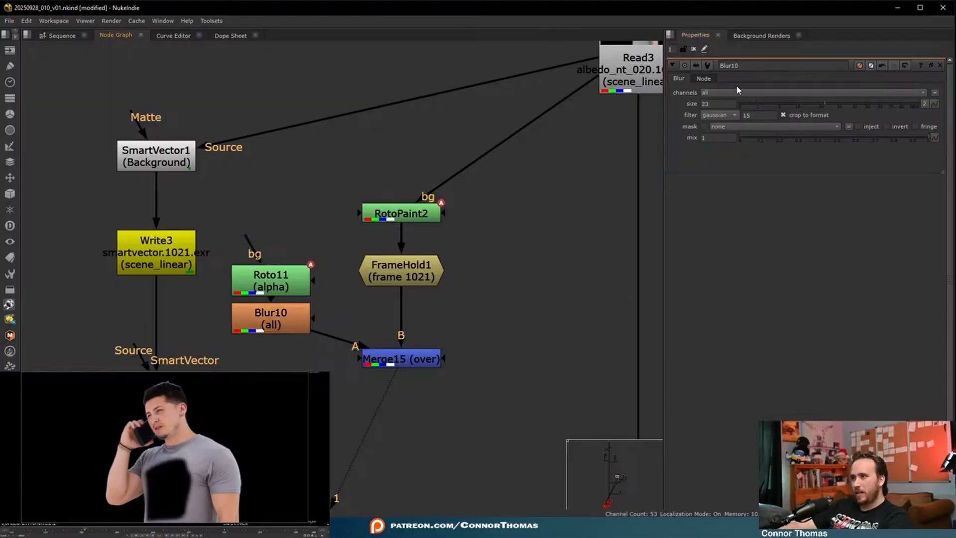
- Route the blurred roto through a Dot into the Merge below FrameHold1 and set that Merge's operation to mask
left_click(693, 49)
middle_click_drag(568, 133, 529, 155)
key("ctrl")
left_click_drag(303, 363, 251, 381, "ctrl")
middle_click_drag(409, 346, 322, 337)
double_click(273, 367)
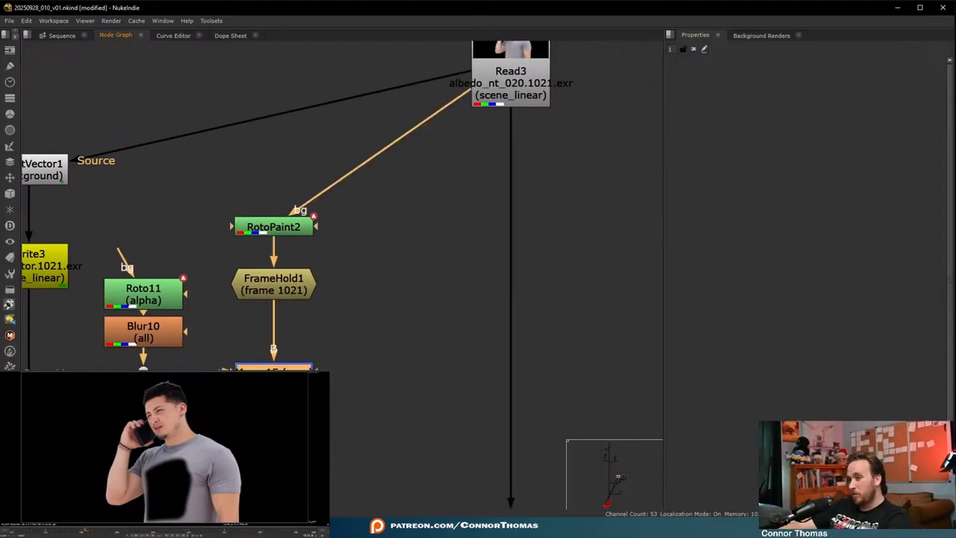
left_click(732, 93)
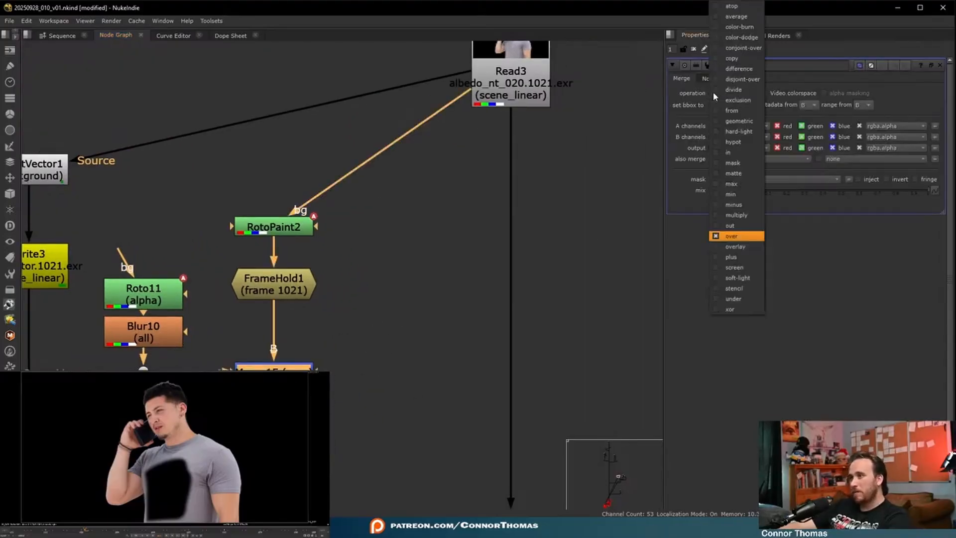
left_click(732, 163)
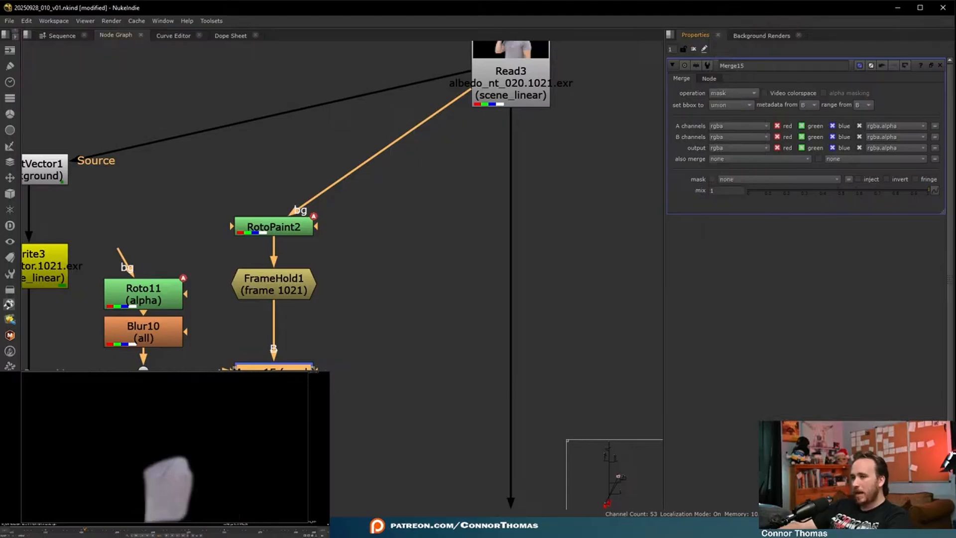
key("f")
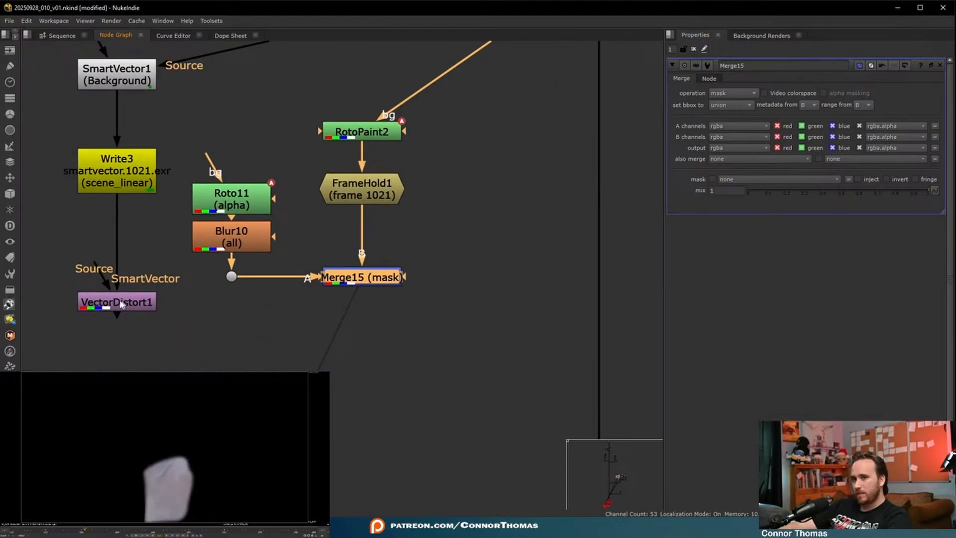
- Connect VectorDistort's Source to the masked patch, place it below that Merge, and view it with reference frame 1021
left_click_drag(86, 265, 351, 292)
left_click_drag(122, 303, 372, 427)
left_click(786, 124)
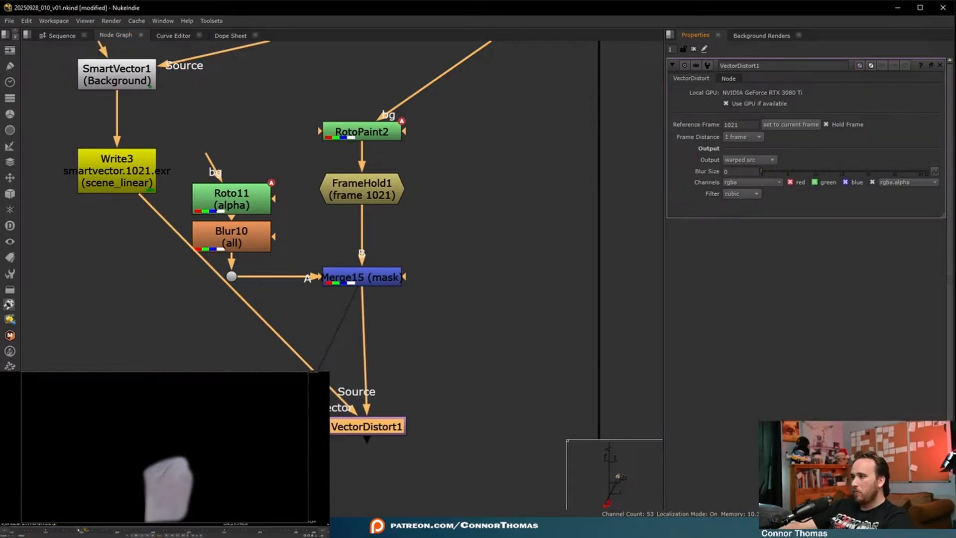
left_click(369, 431)
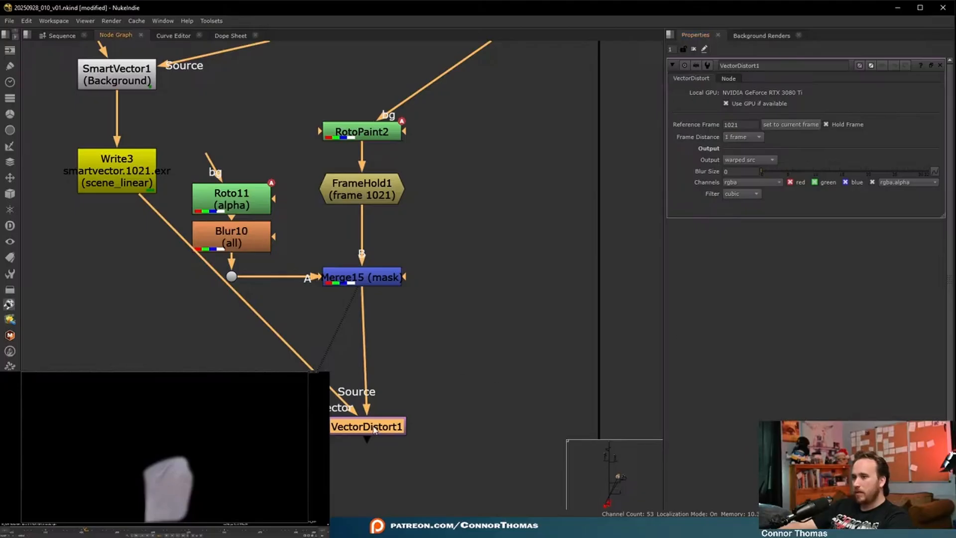
key("1")
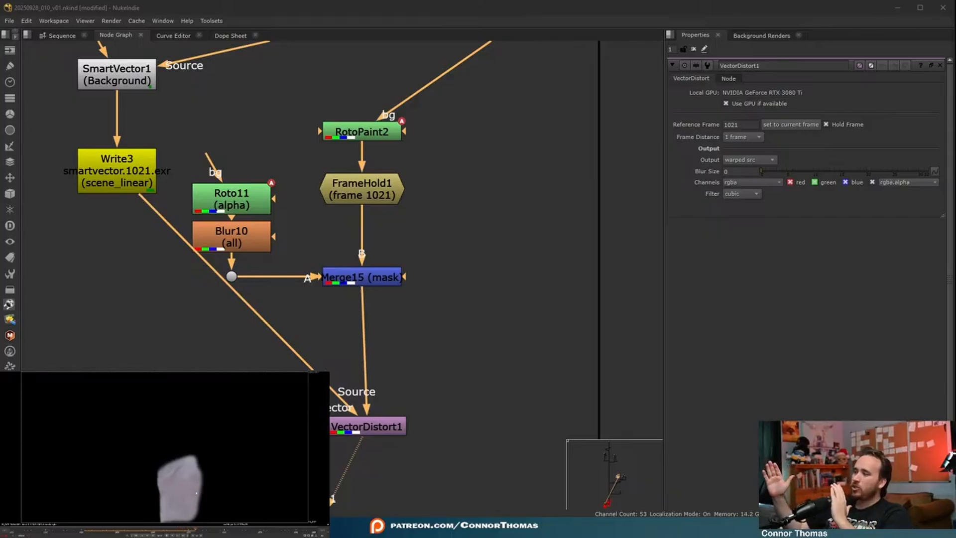
- Merge the VectorDistort result over the main albedo stream
middle_click_drag(367, 432, 216, 341)
left_click(215, 341)
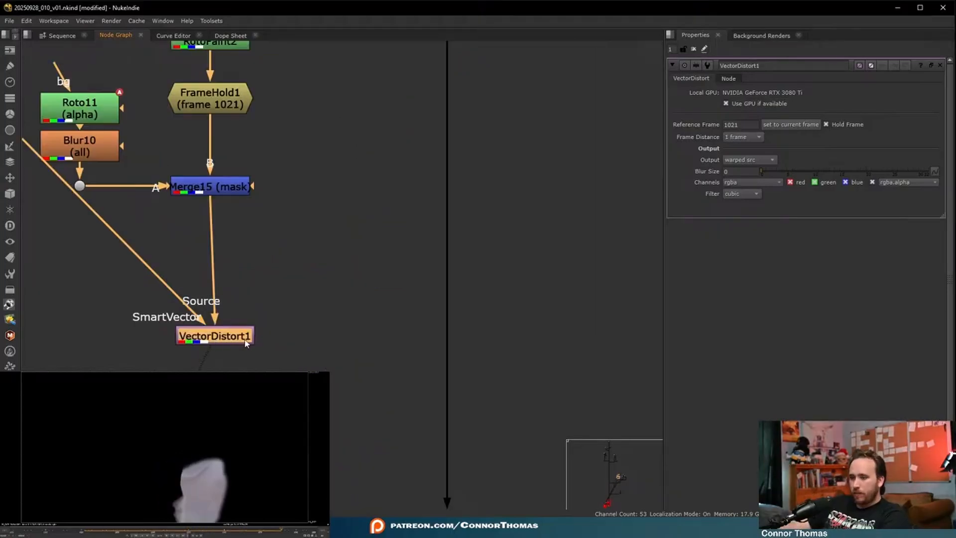
key("m")
left_click_drag(305, 342, 432, 396)
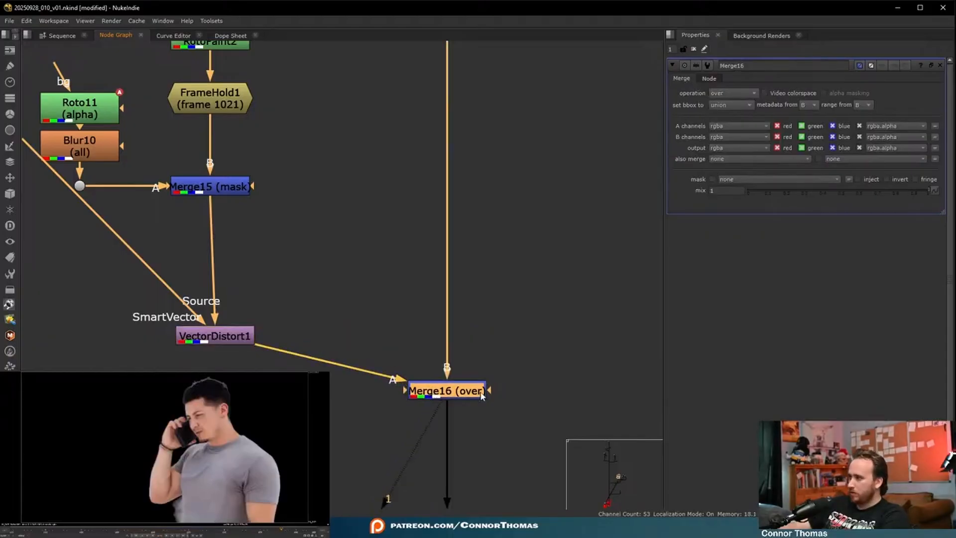
- Set the VectorDistort blur size to 32 and check the alpha of the merged result
scroll(369, 313, "down", 3)
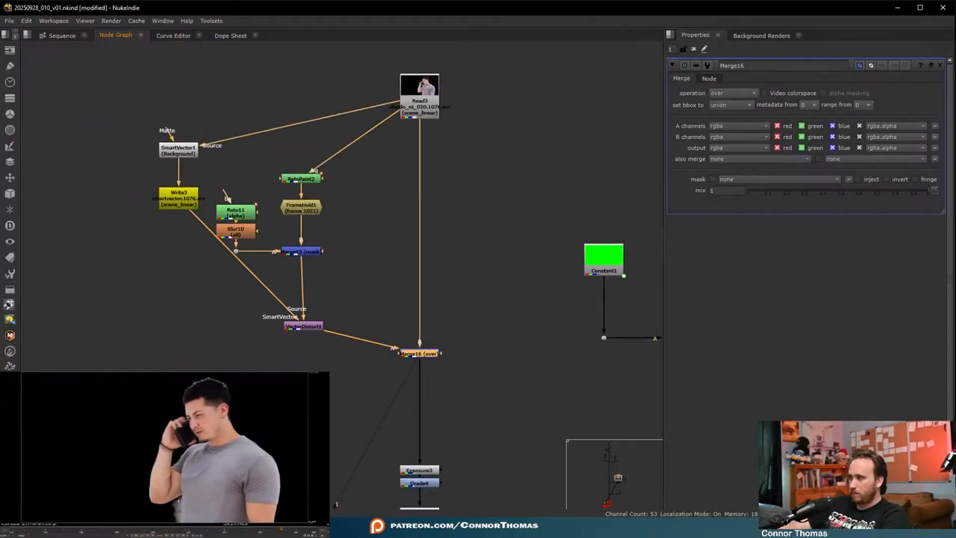
scroll(269, 314, "up", 2)
left_click(339, 340)
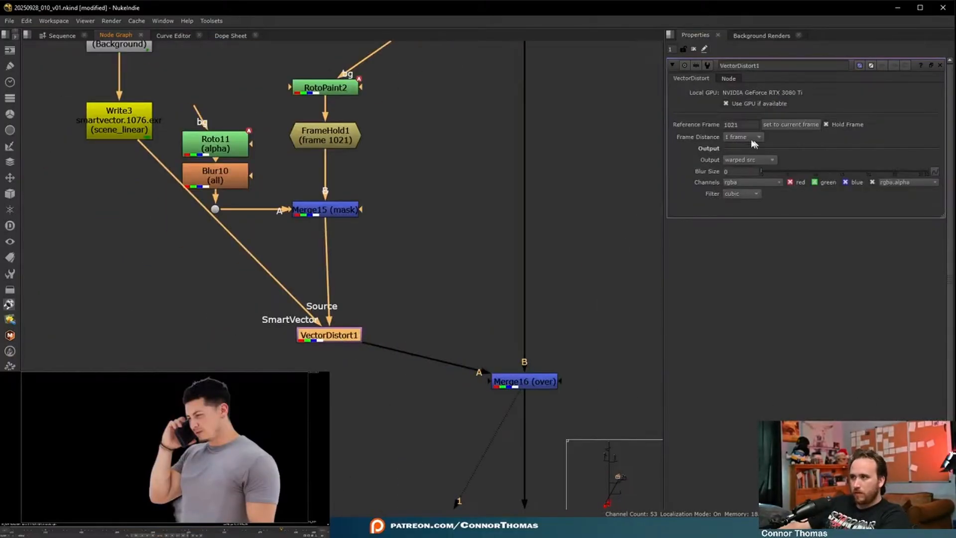
left_click(795, 172)
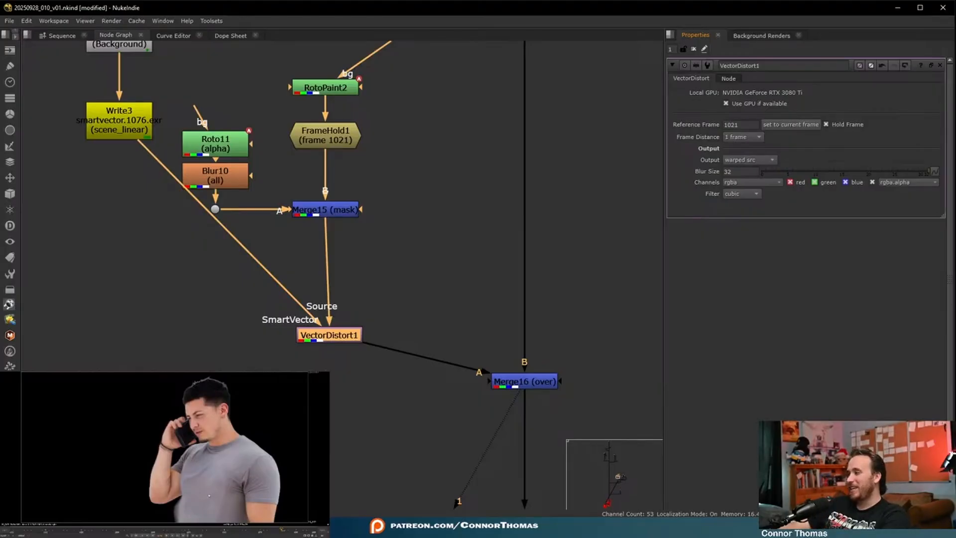
key("a")
key("a")
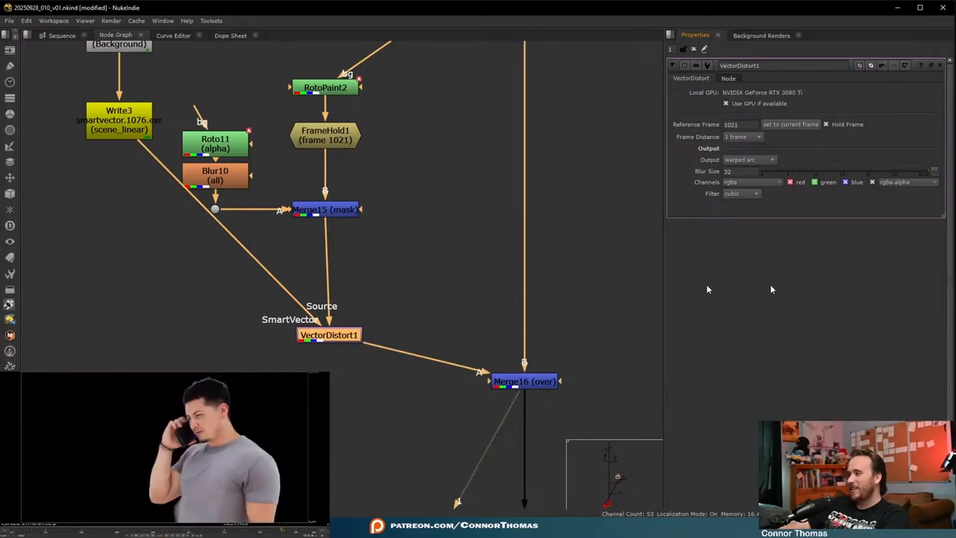
- Set the bounding box of the over Merge in the albedo stream to B
double_click(527, 383)
left_click(729, 105)
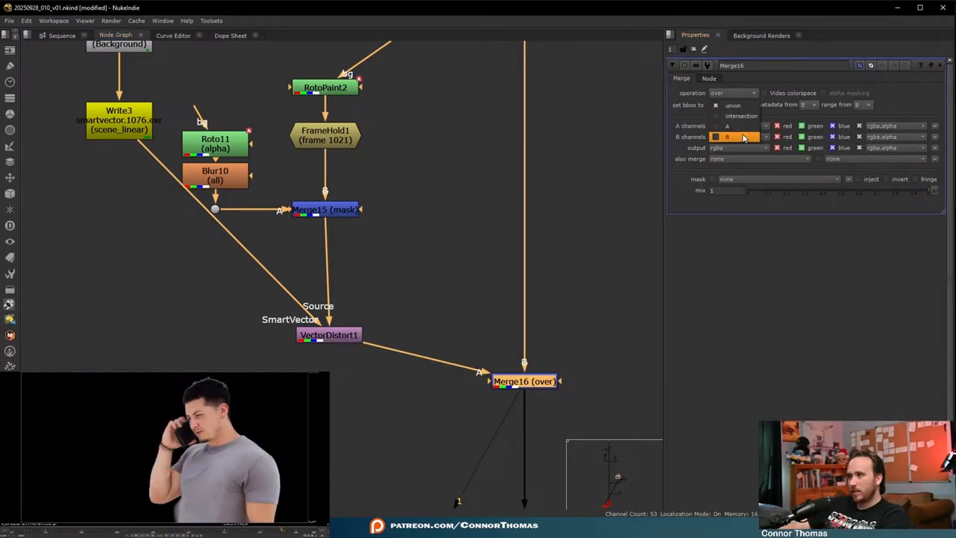
left_click(745, 137)
- Add another Merge after the over Merge, connect its A input to the albedo Read, and set its operation to mask
key("m")
middle_click_drag(627, 335, 382, 422)
scroll(382, 426, "down", 3)
left_click_drag(380, 444, 308, 162)
left_click(732, 93)
left_click(736, 160)
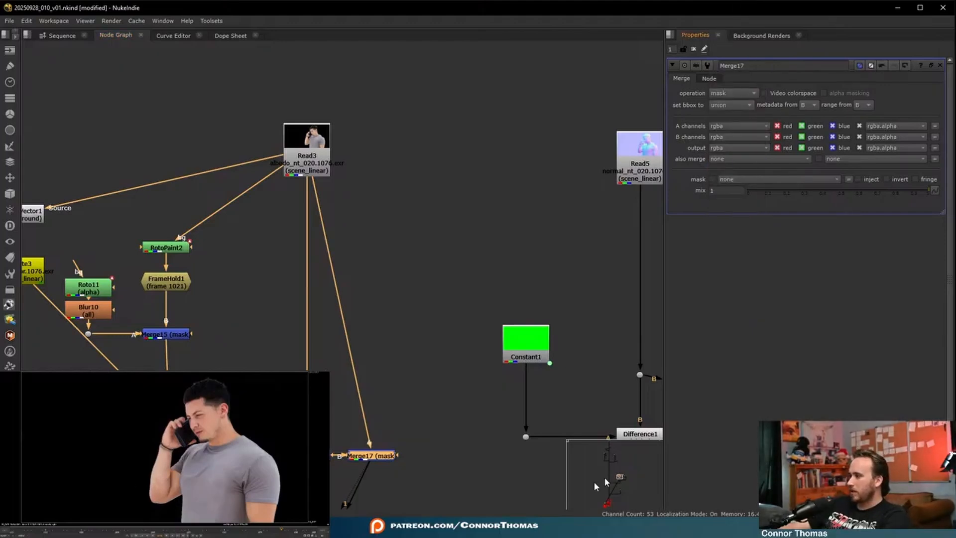
- Add a Grade to the warped shirt patch branch and set its whitepoint to 1.18
double_click(306, 161)
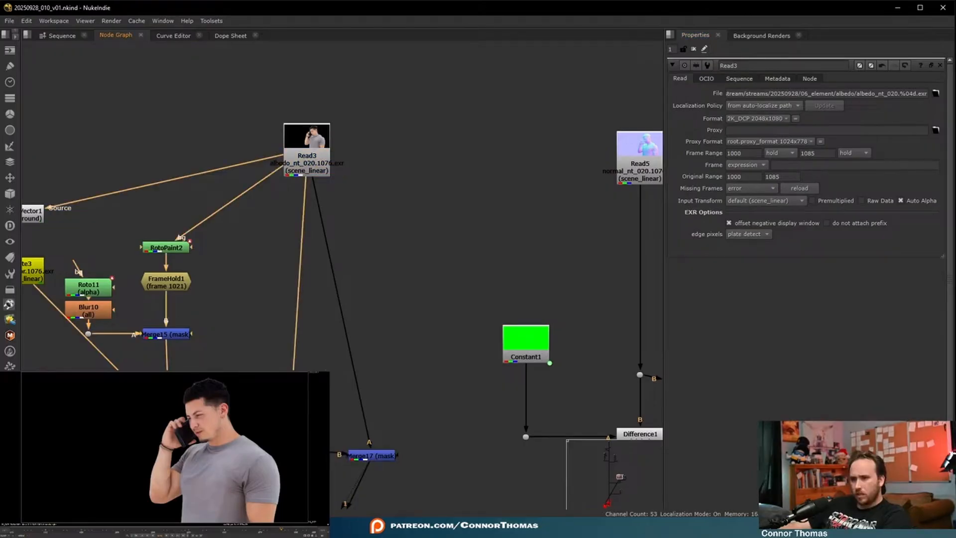
key("g")
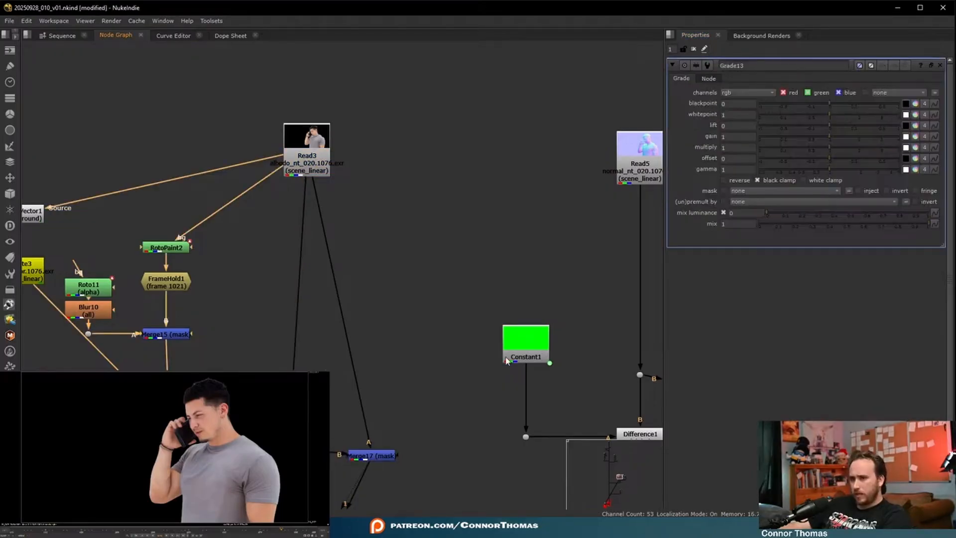
left_click(835, 116)
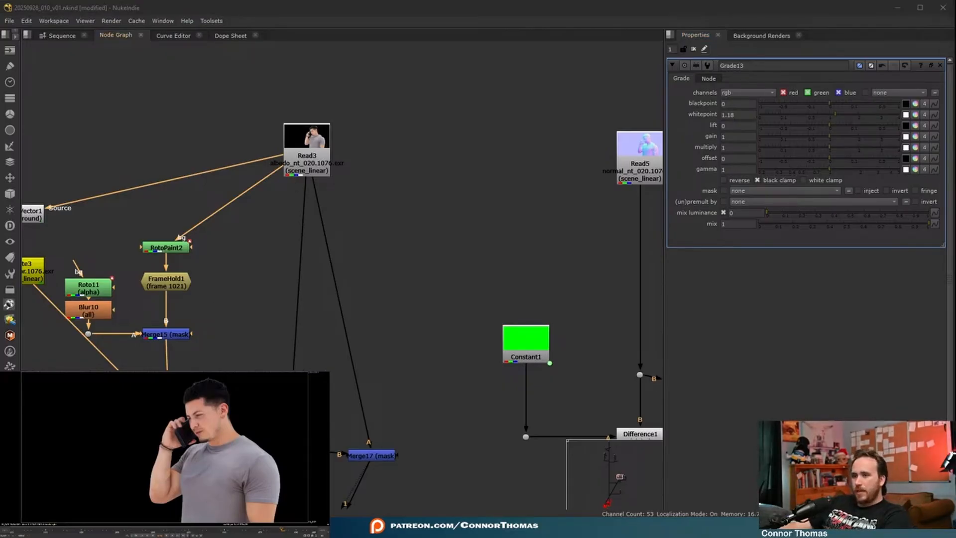
- Align the albedo Read above the over Merge and insert a Dot below it to carry its outgoing connections
left_click(291, 423)
left_click(292, 424)
left_click(292, 451)
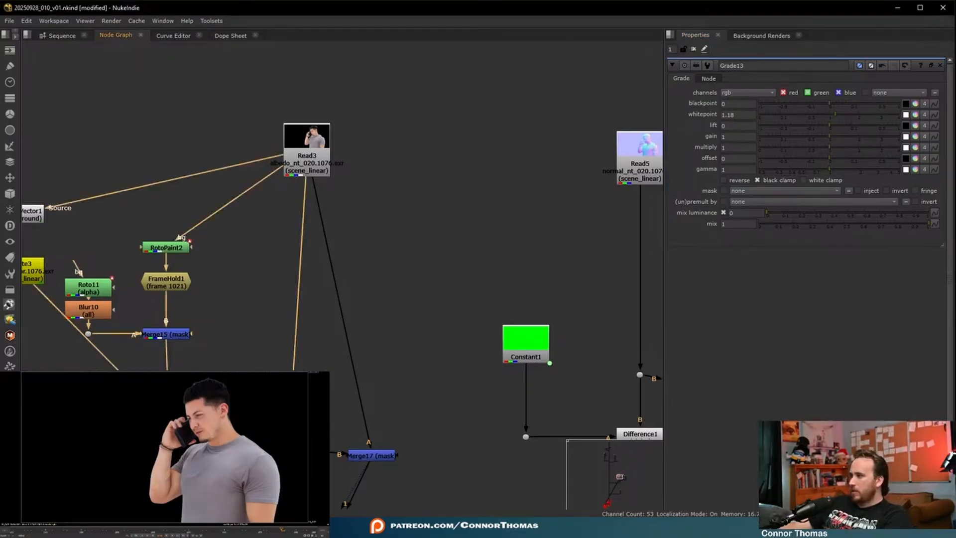
middle_click_drag(395, 359, 468, 314)
scroll(469, 314, "down", 2)
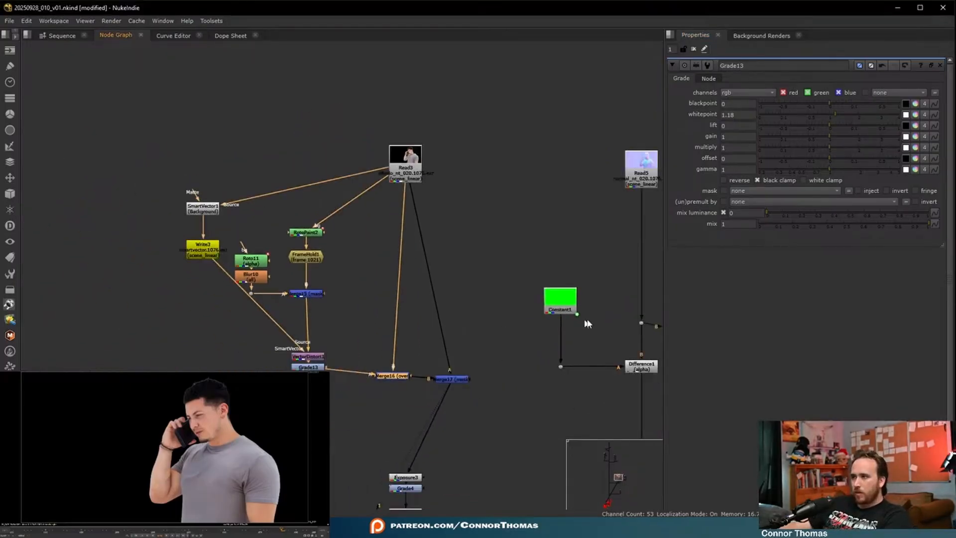
scroll(384, 333, "up", 3)
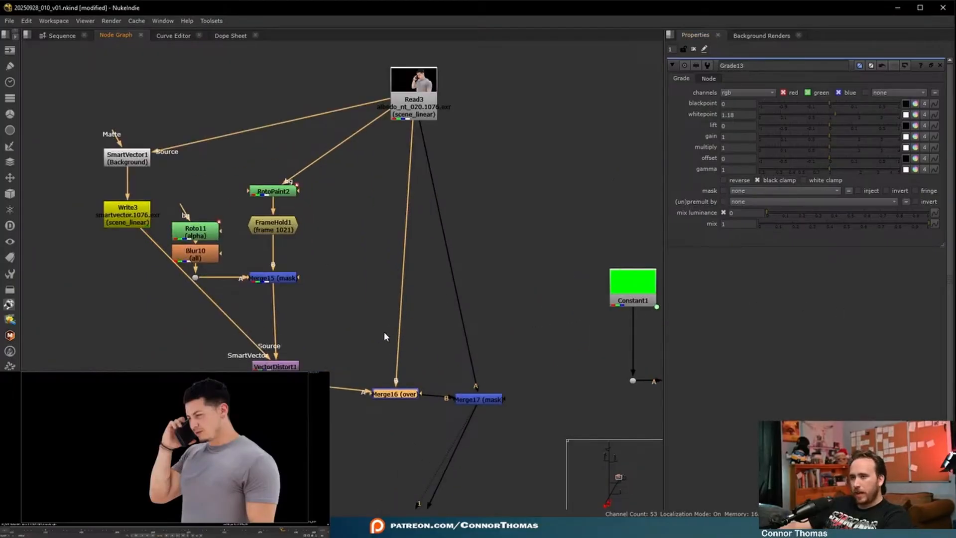
middle_click_drag(384, 332, 216, 314)
middle_click_drag(380, 183, 477, 227)
scroll(477, 228, "down", 2)
left_click_drag(424, 170, 411, 138)
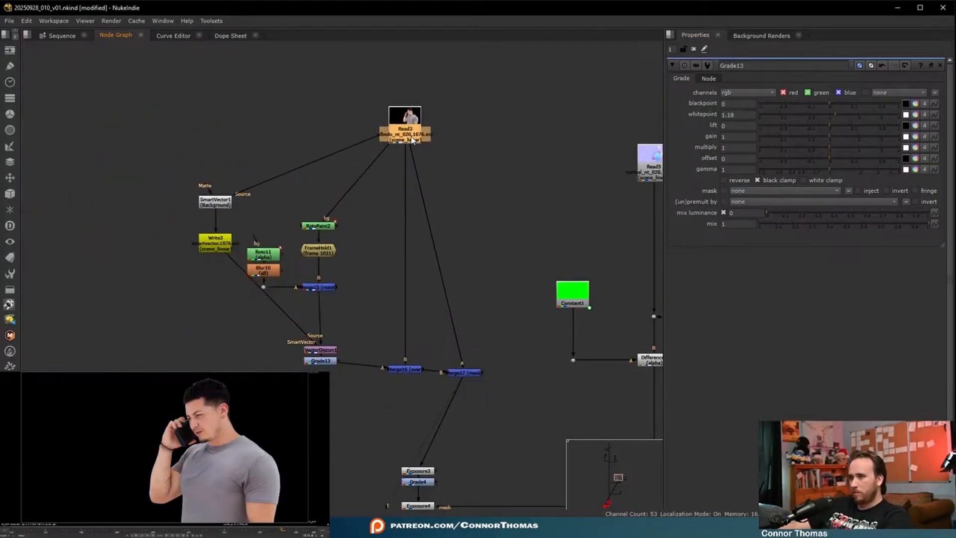
key("period")
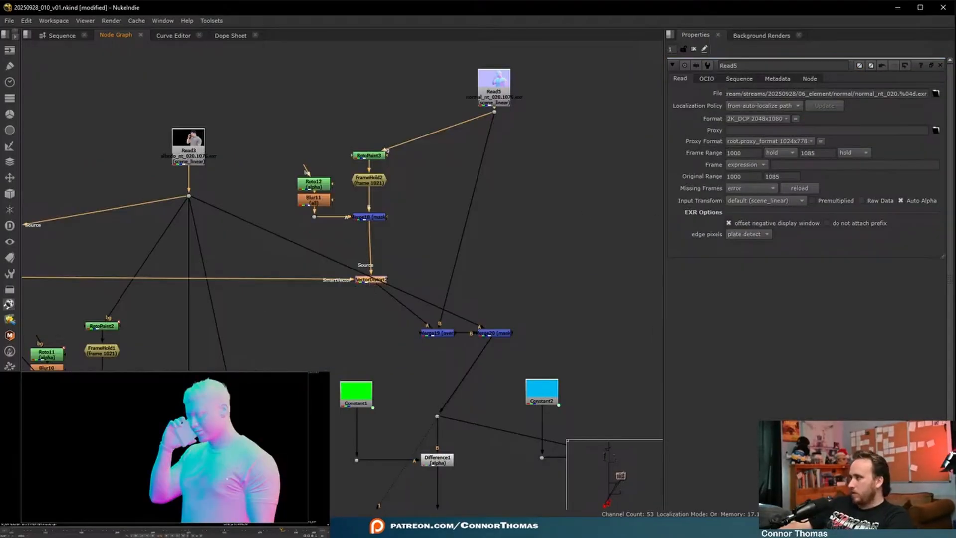
- View the albedo Read and scrub through the night composite on the timeline to check the shirt cleanup
middle_click_drag(268, 269, 392, 205)
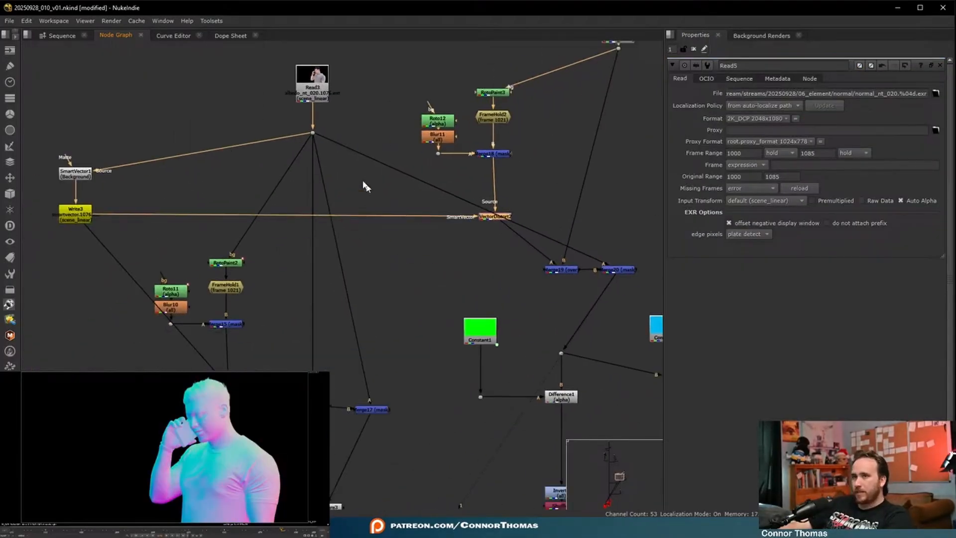
left_click(326, 94)
key("1")
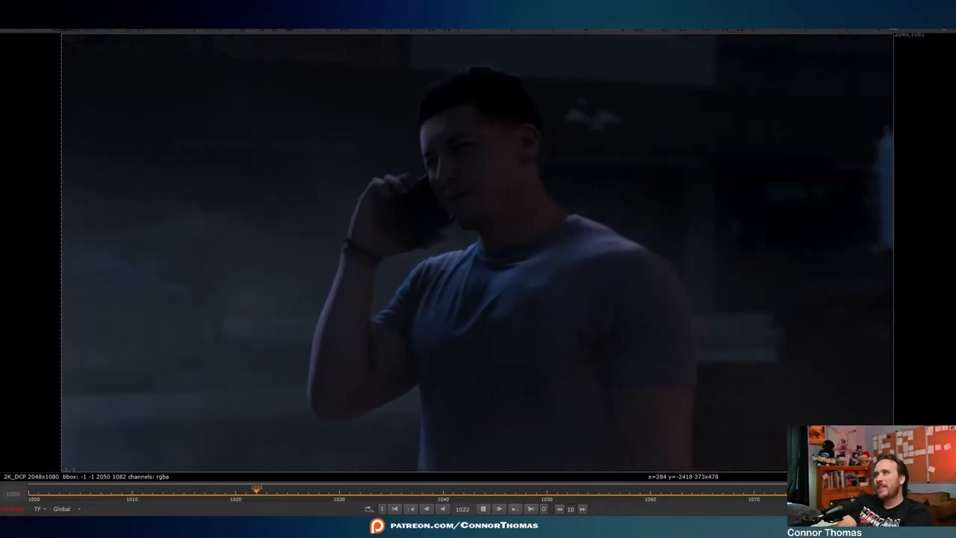
left_click_drag(463, 492, 101, 492)
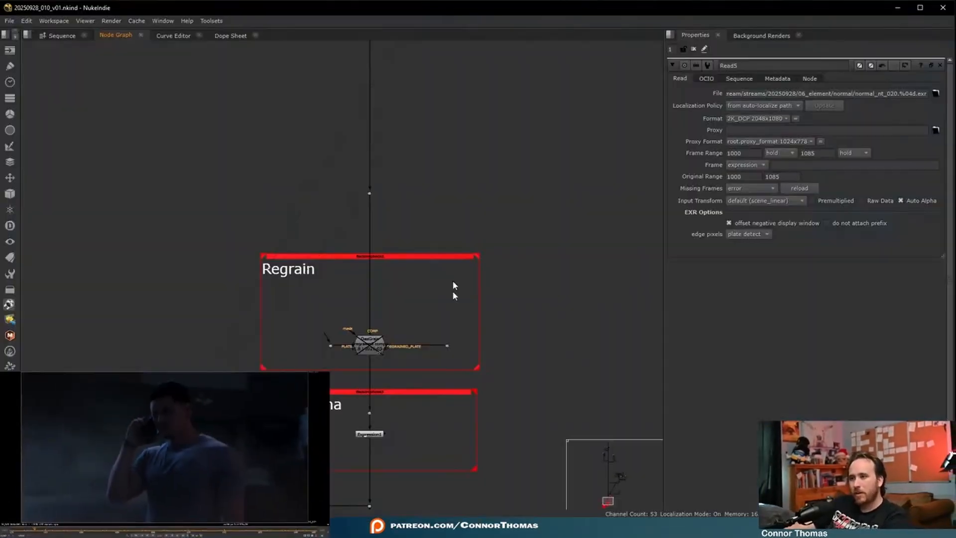
- Add an F_ReGrain node directly after the disabled DasGrain node in the Regrain section
scroll(384, 398, "up", 3)
left_click(395, 349)
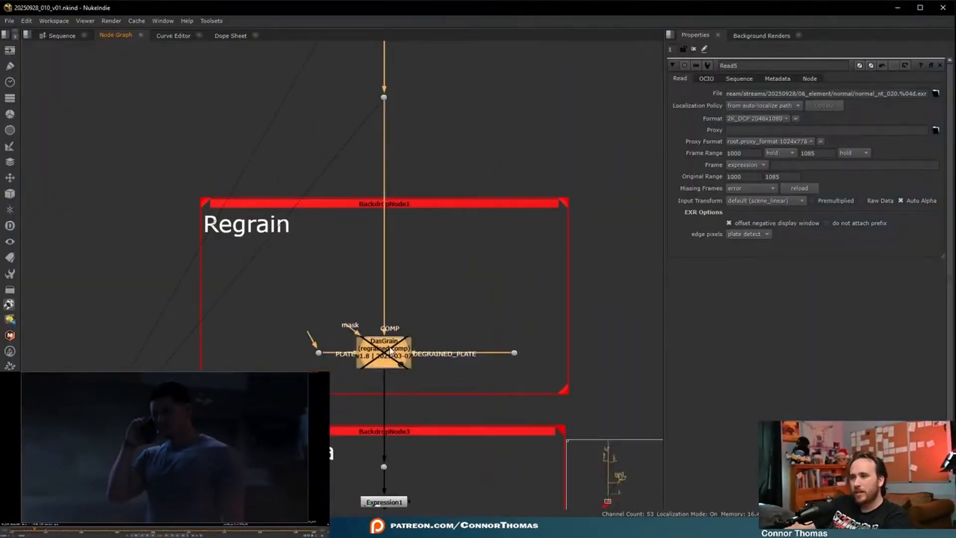
key("Tab")
type("regrain")
key("Return")
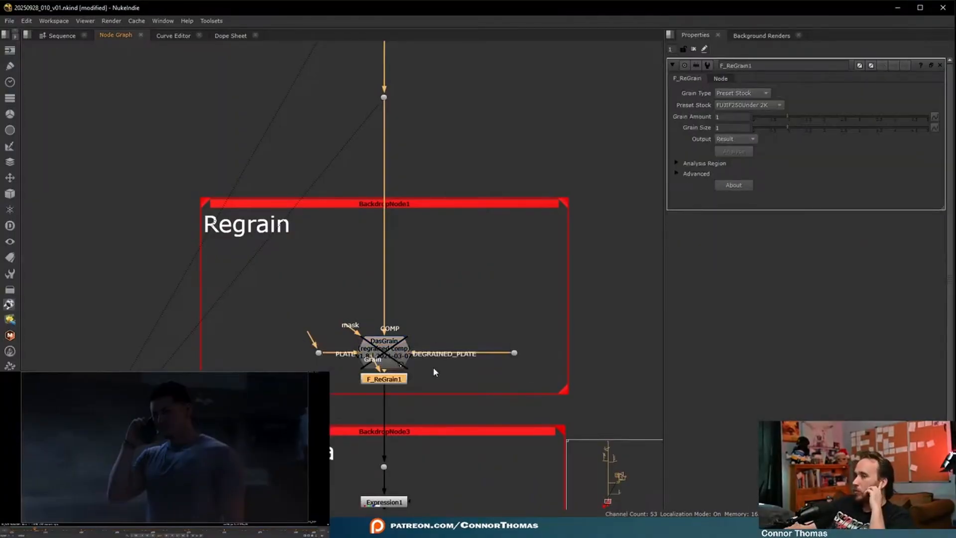
- Delete the DasGrain node with its plate and degrained-plate Dots, and move F_ReGrain up inside the Regrain backdrop
left_click(411, 361)
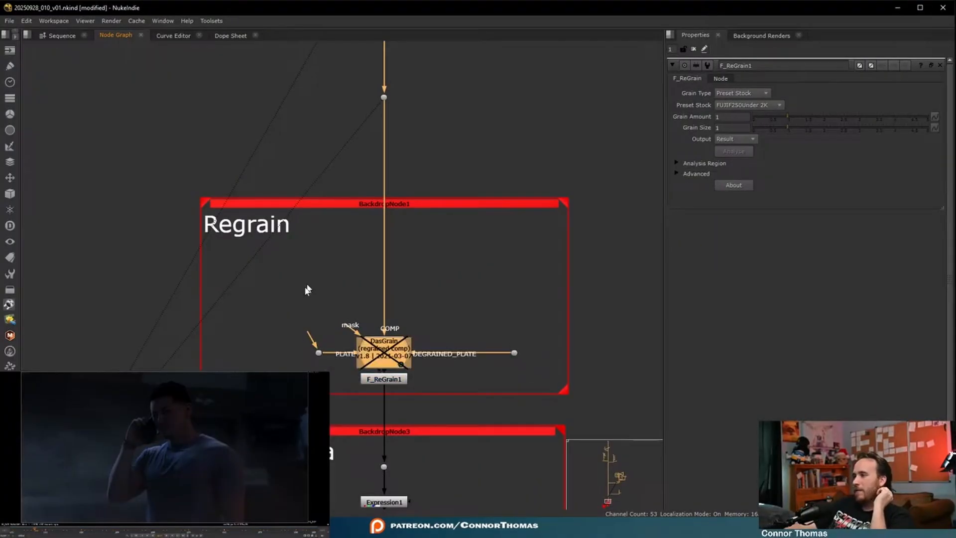
left_click_drag(288, 288, 559, 367)
key("Delete")
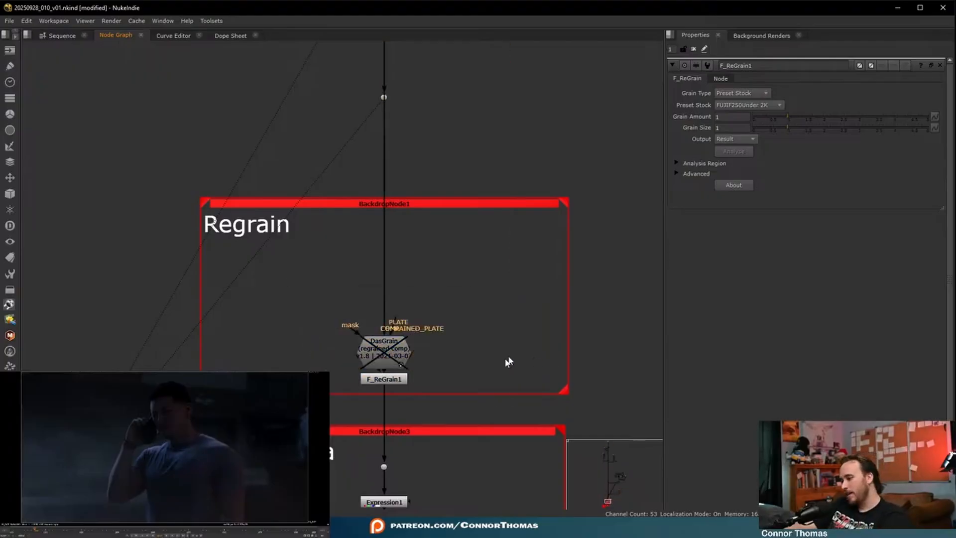
left_click(396, 363)
key("Delete")
left_click_drag(390, 381, 390, 313)
- Branch a luminance Keyer off the Dot above the Regrain backdrop and set its range B to about 0.276
left_click(526, 256)
key("Tab")
type("keyer")
key("Return")
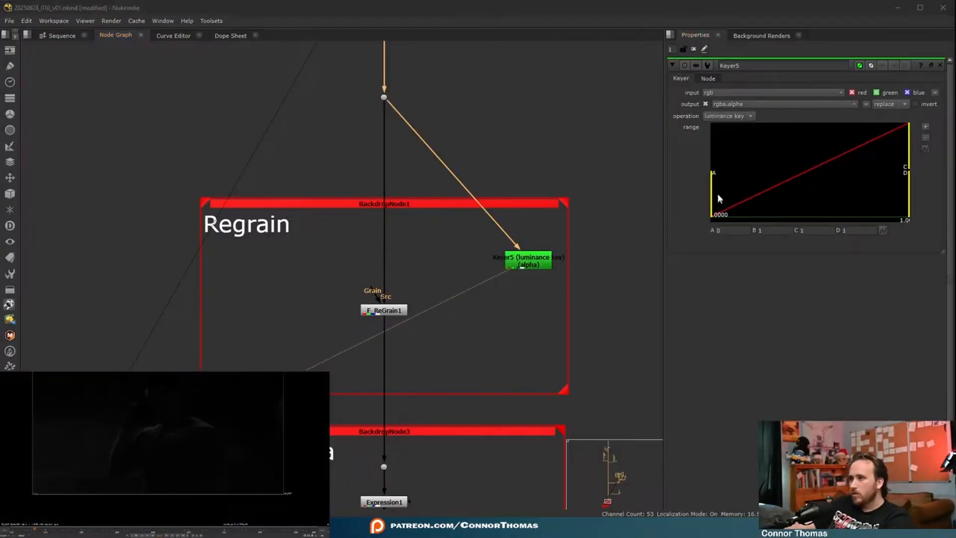
left_click(715, 196)
left_click_drag(909, 144, 815, 144)
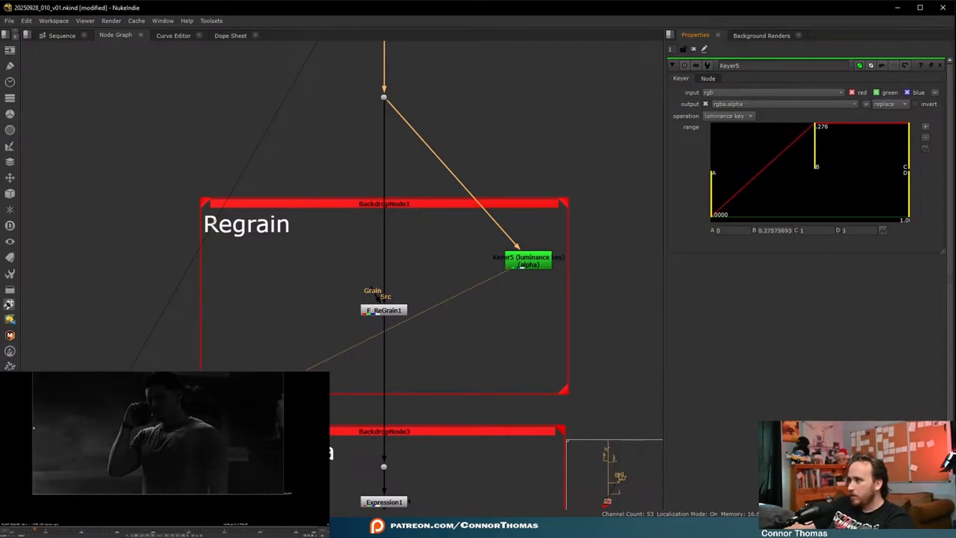
- Move F_ReGrain to a side branch and merge it over the main stream, with the Merge's B input taken from the Dot above
scroll(417, 310, "up", 3)
left_click_drag(386, 315, 210, 325)
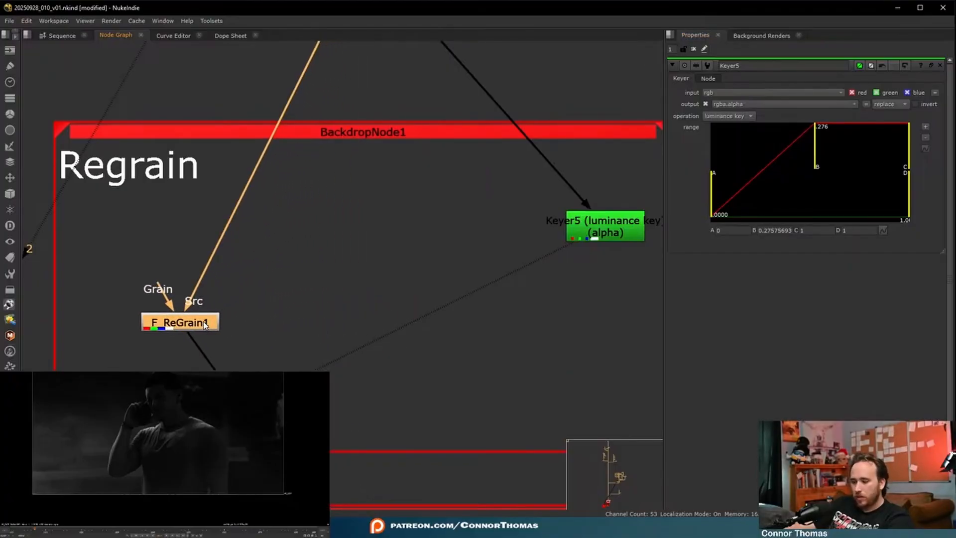
key("m")
left_click_drag(299, 289, 363, 66)
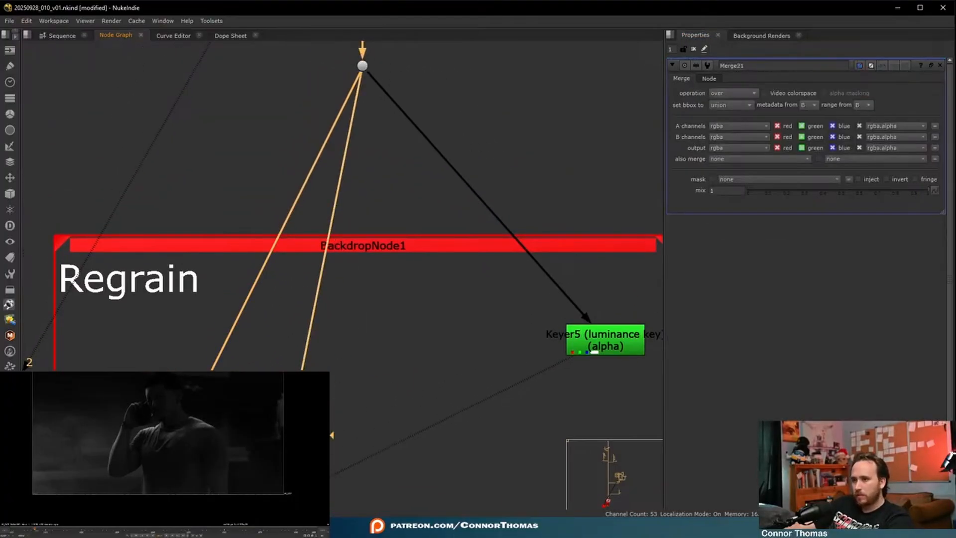
- Insert an Expression with alpha set to 1 after the Dot above Regrain, and connect the Keyer to the Merge's mask input
key("Tab")
type("ex")
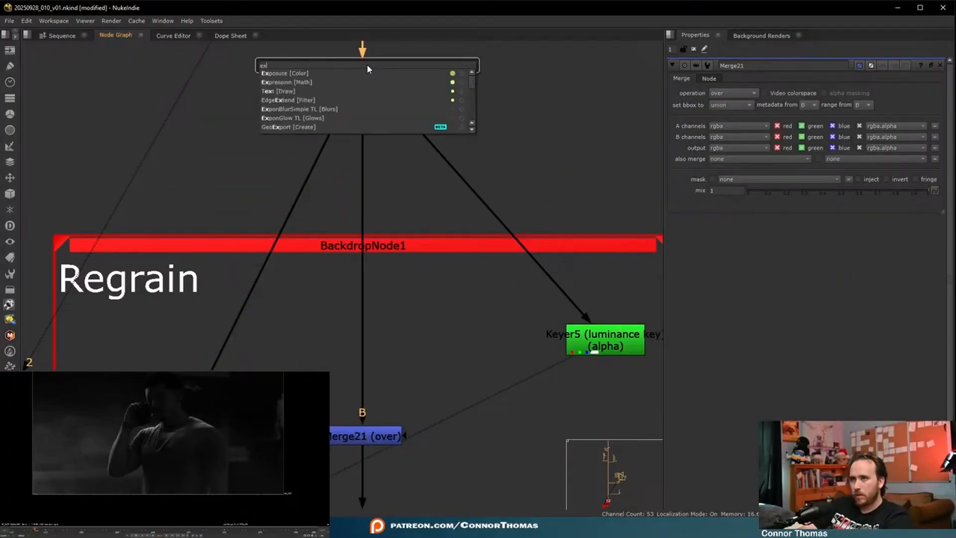
type("pression [Math")
key("Return")
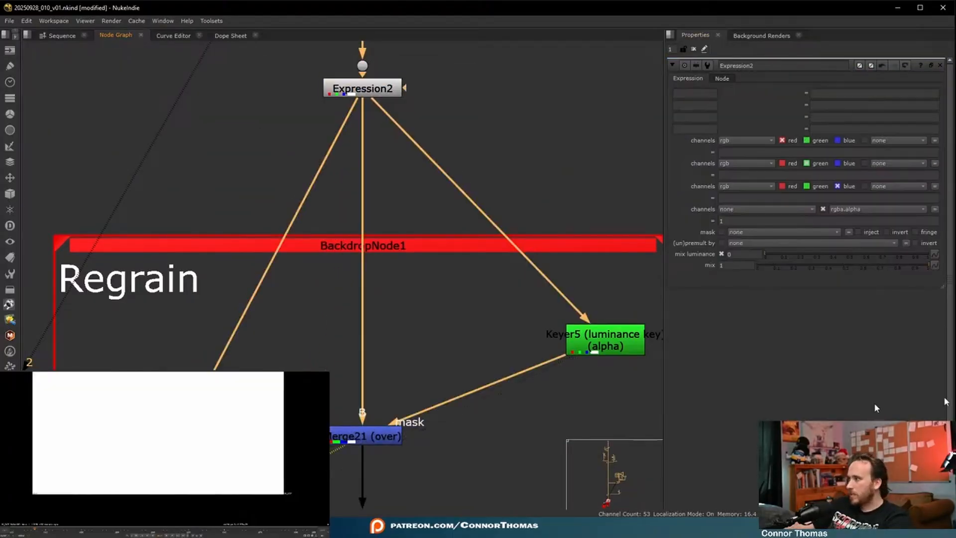
- Add an Invert between the luminance Keyer and the mask input of the grain Merge
key("ctrl+i")
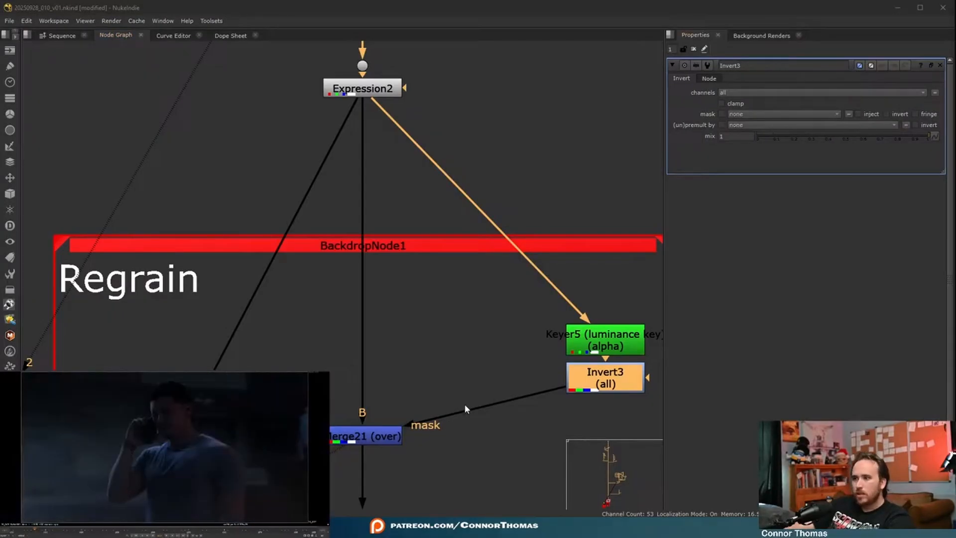
middle_click_drag(464, 404, 411, 358)
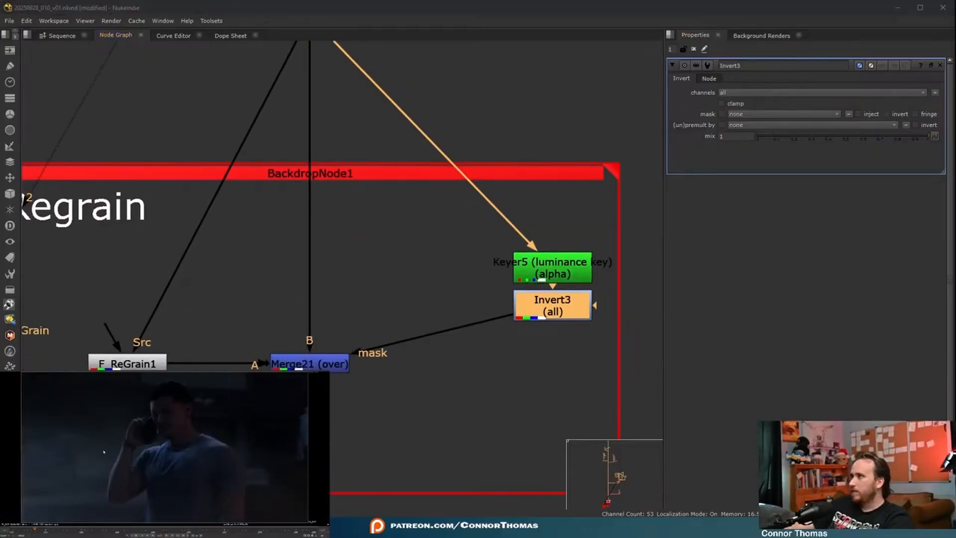